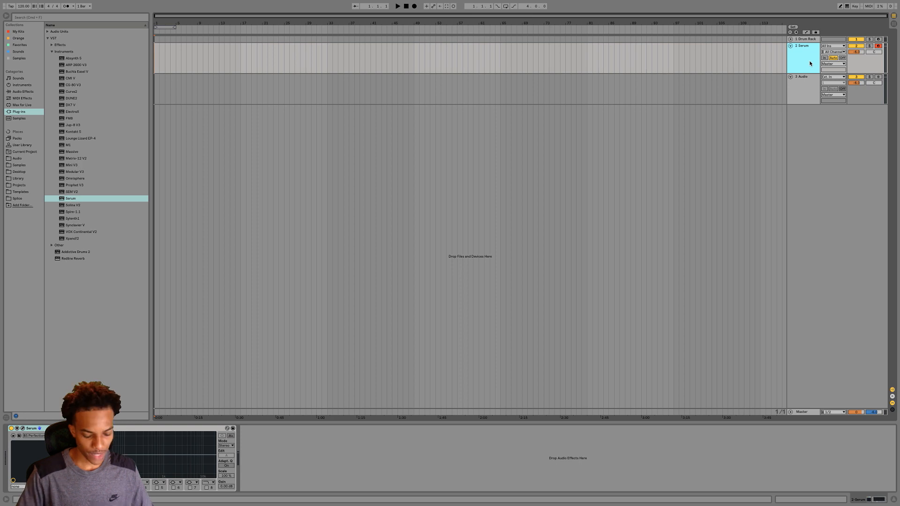
Rename the Serum track as Saw Bass and colour the track purple
key(super+r)
text(Saw)
key(Return)
text(Bass)
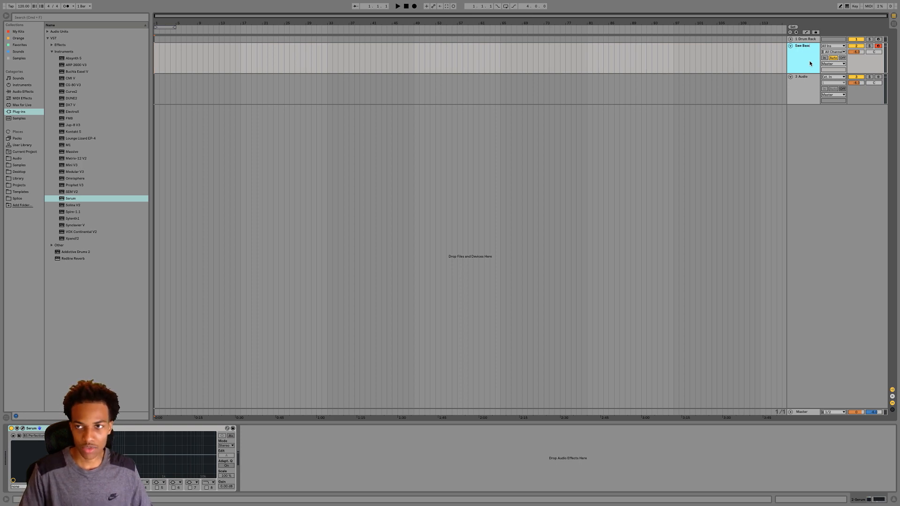
key(Return)
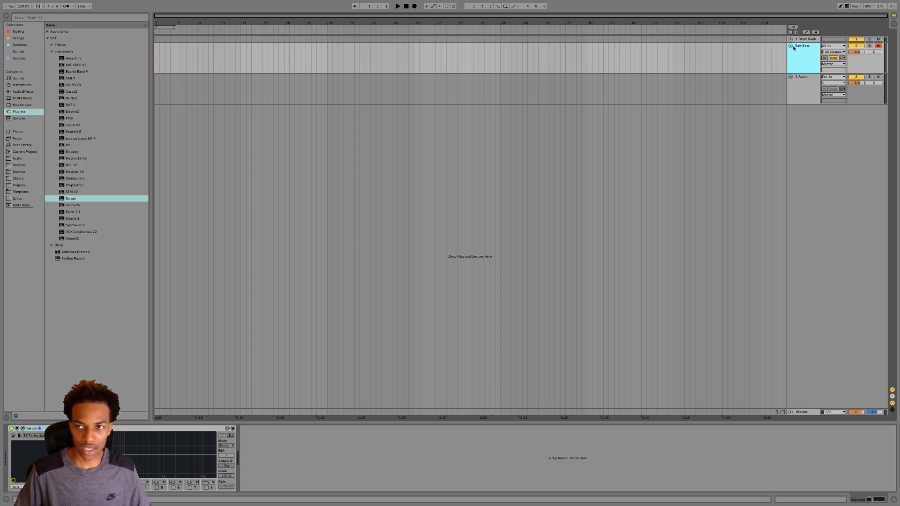
right_click(811, 58)
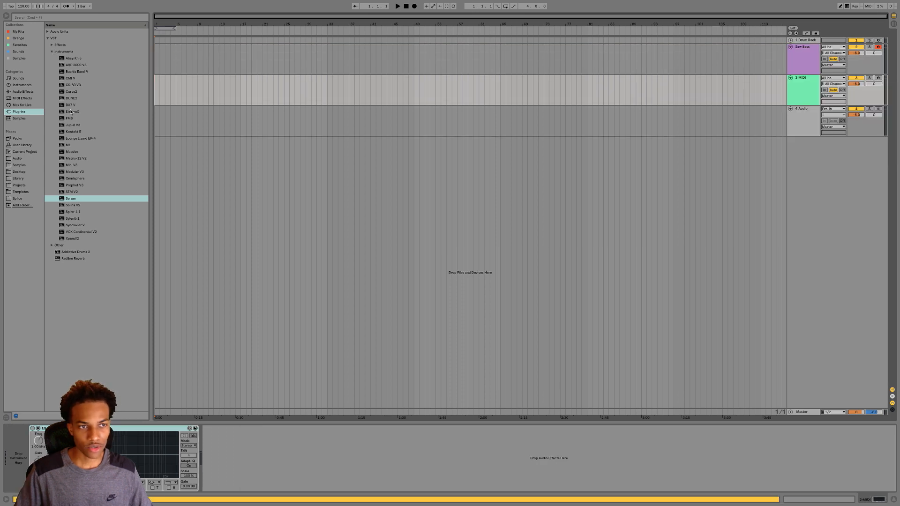
Load Omnisphere on the new green MIDI track and try patches from Bells and Vibes, finishing on Gary's Analog Bells
drag(75, 178, 330, 95)
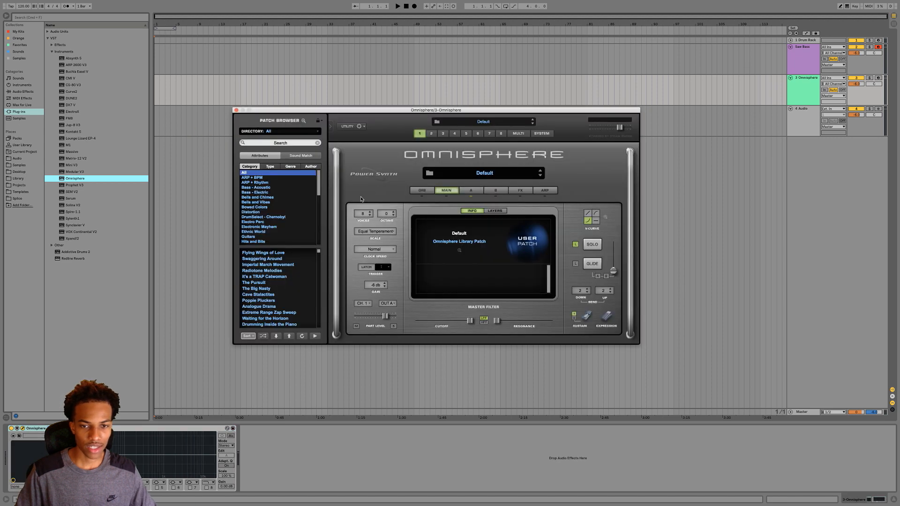
click(267, 202)
click(256, 258)
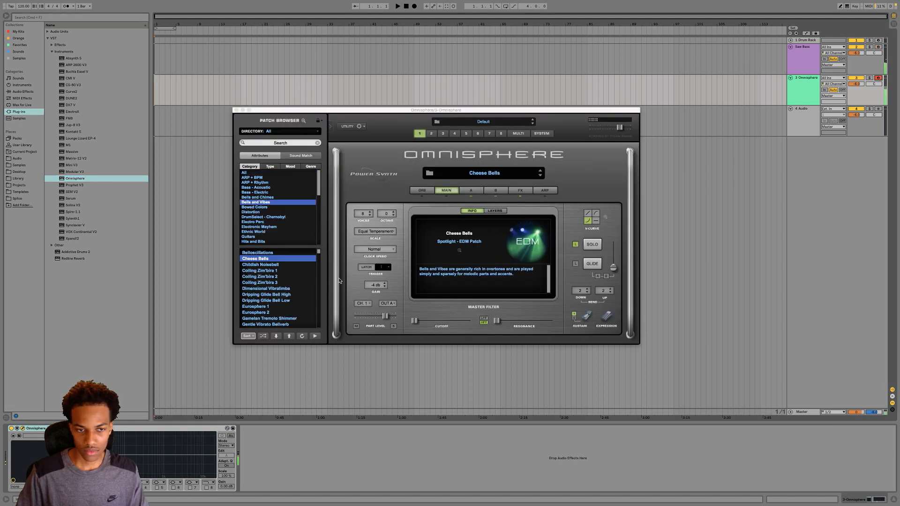
click(267, 337)
click(274, 271)
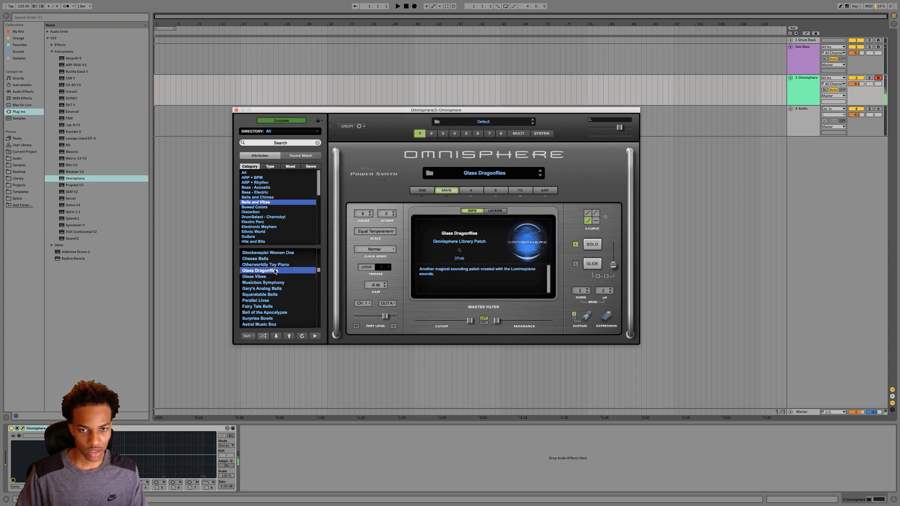
click(277, 288)
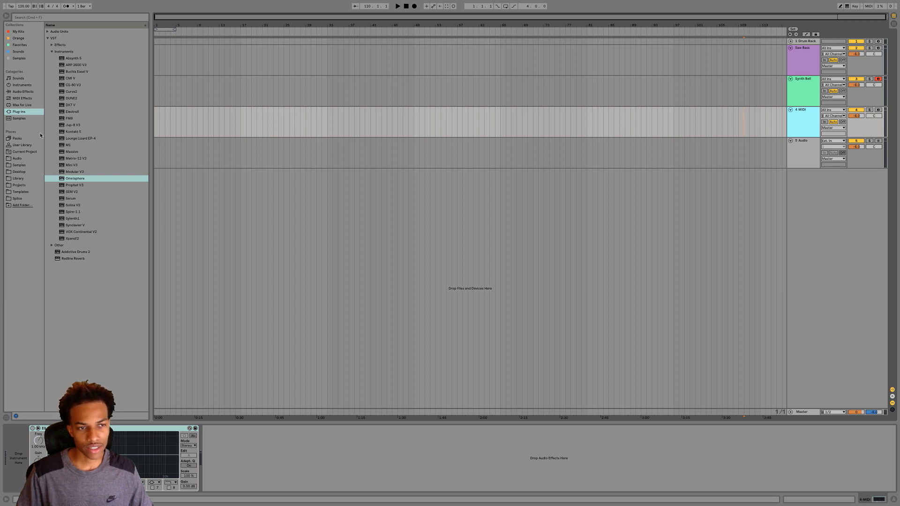
Load another Omnisphere instance on the empty fourth MIDI track and browse its Keyscape Library directory
click(82, 178)
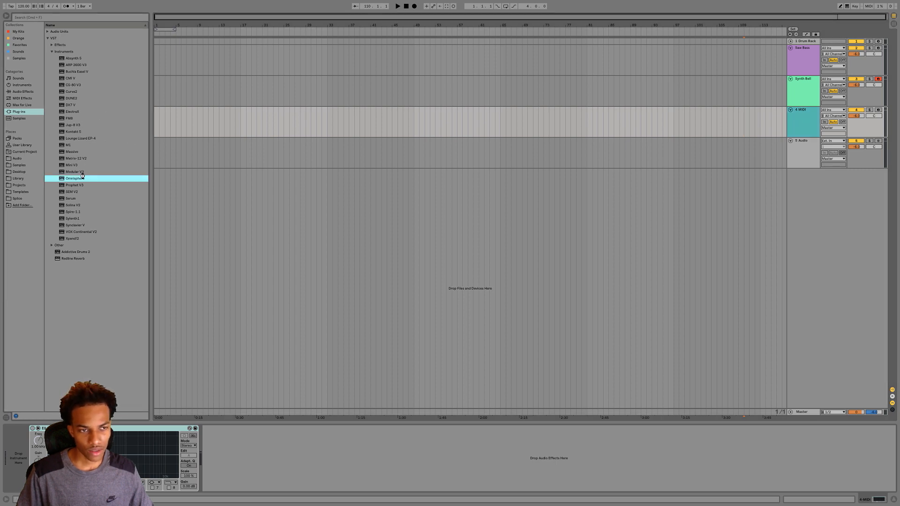
drag(145, 121, 234, 122)
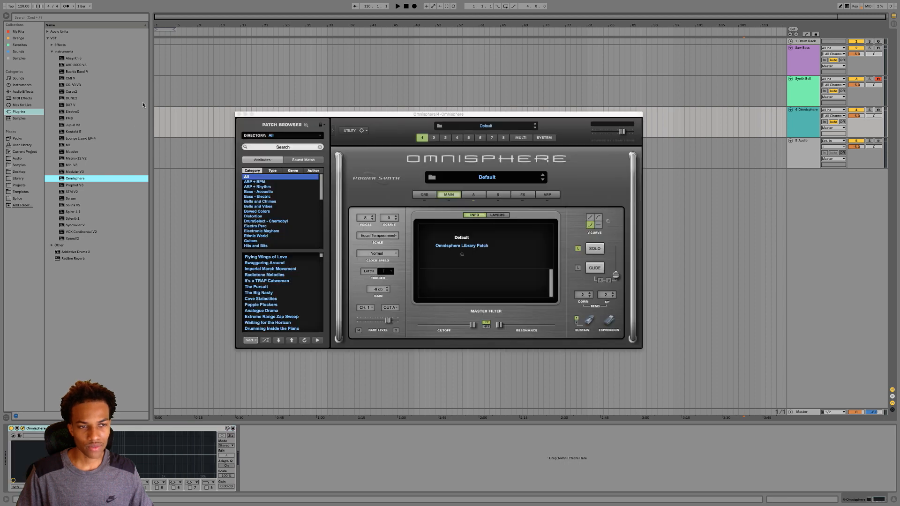
drag(331, 115, 338, 113)
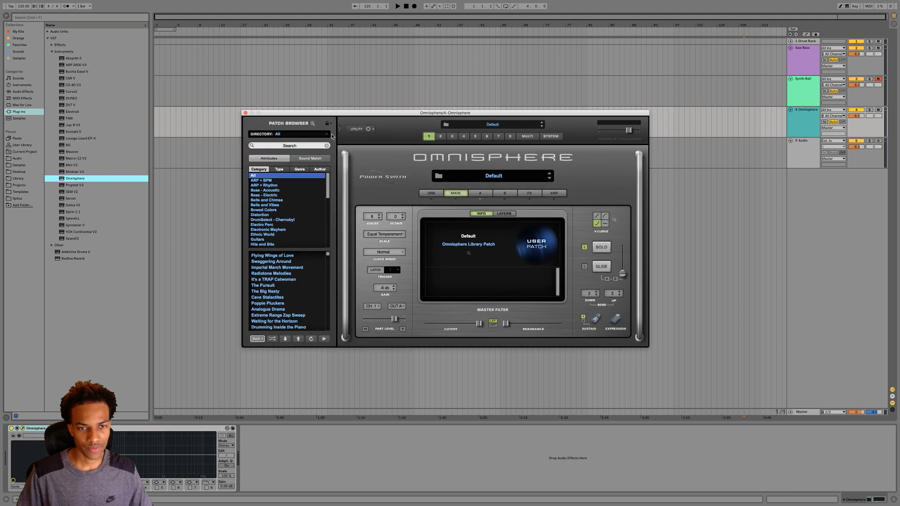
click(306, 136)
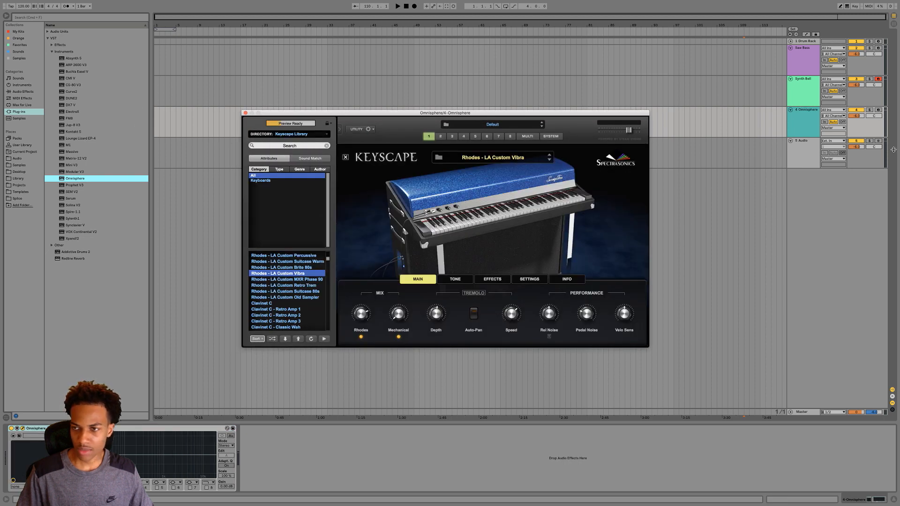
Arm the new Omnisphere track, load the Rhodes - LA Custom Lush patch and close the plug-in window
click(875, 111)
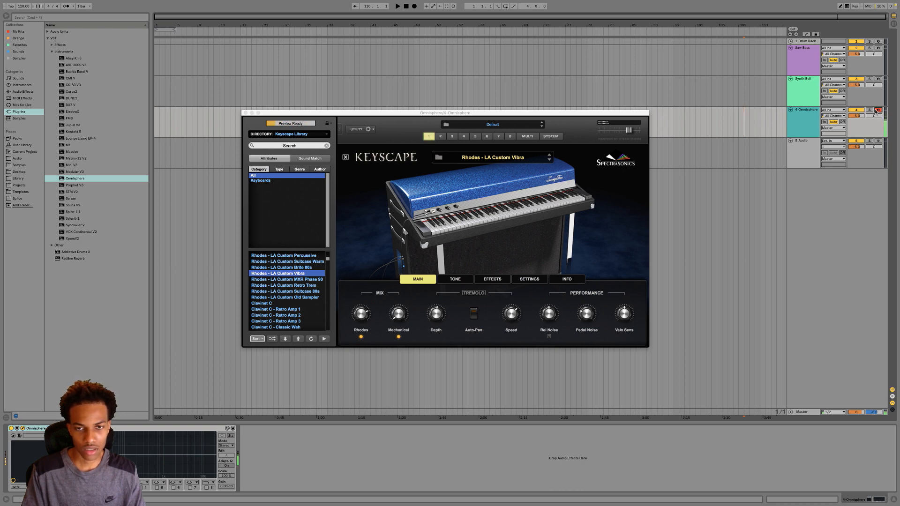
scroll(299, 263, up, 2)
click(298, 261)
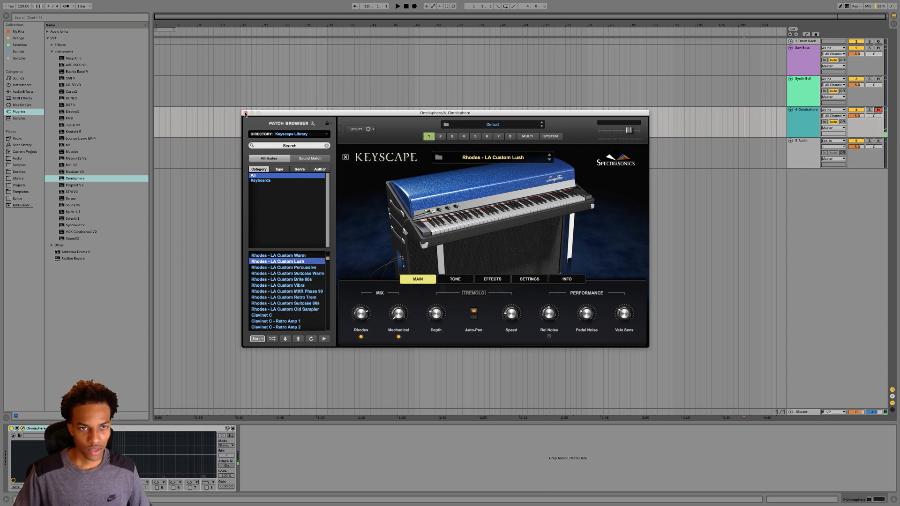
click(245, 113)
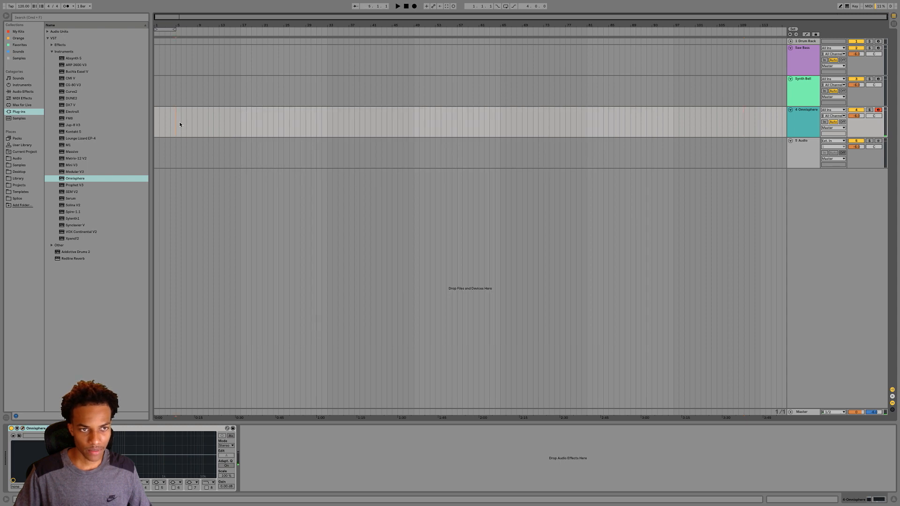
Create a four-bar MIDI clip at the start of the Omnisphere track with a one-bar C3 note
drag(178, 122, 153, 122)
key(super+shift+m)
double_click(105, 247)
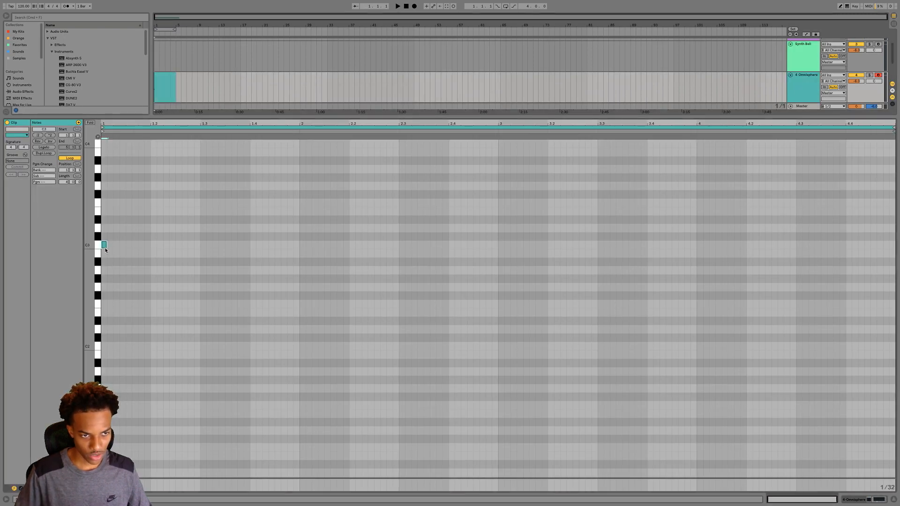
drag(104, 245, 298, 245)
key(space)
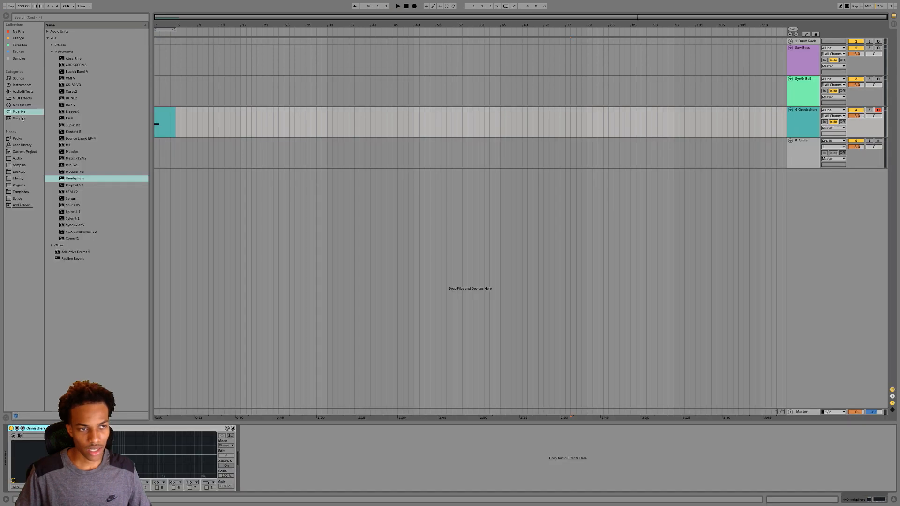
Try the built-in Reverb effect on the Omnisphere track by playing the clip, and delete the effect
click(22, 91)
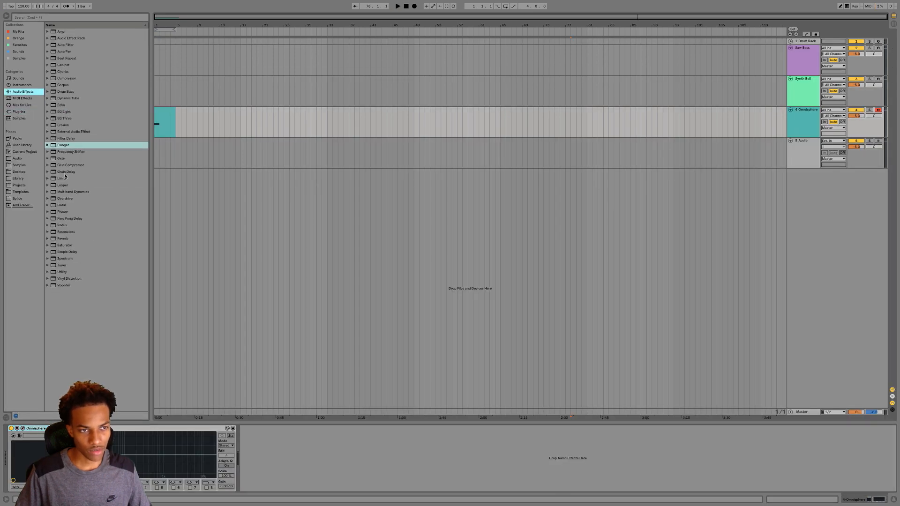
double_click(63, 238)
key(space)
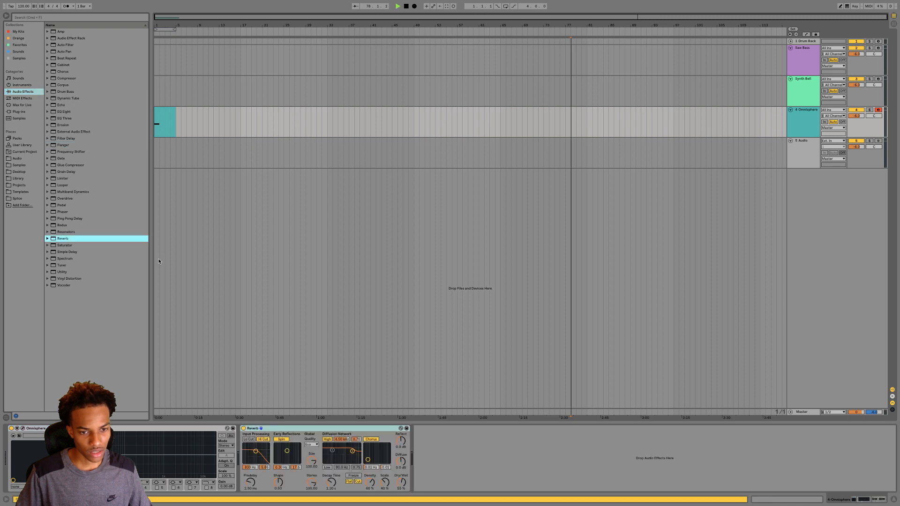
click(161, 117)
key(space)
key(space)
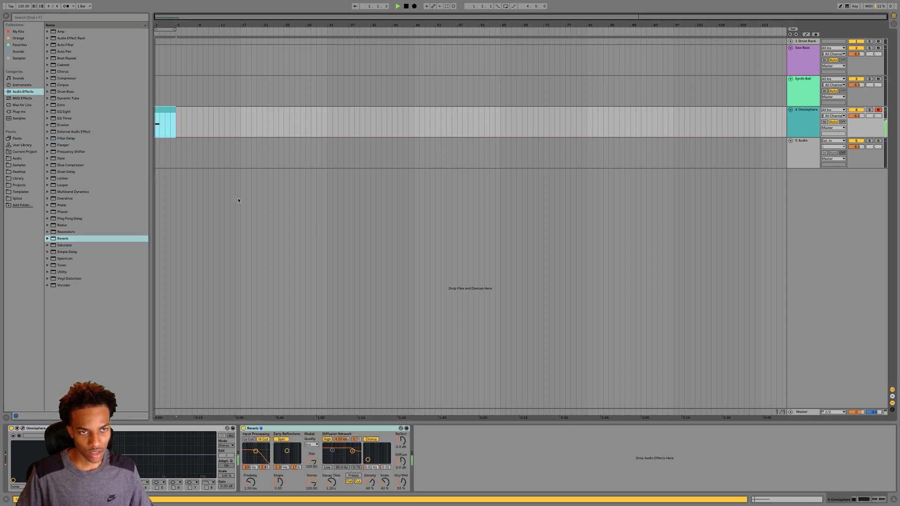
key(space)
click(253, 429)
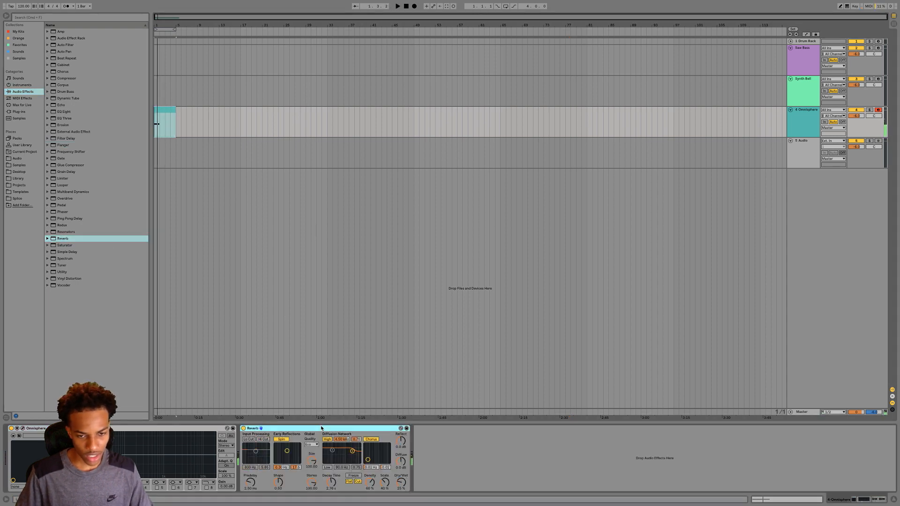
key(Delete)
Load the FabFilter Pro-R reverb from the VST effects onto the Omnisphere track
click(19, 112)
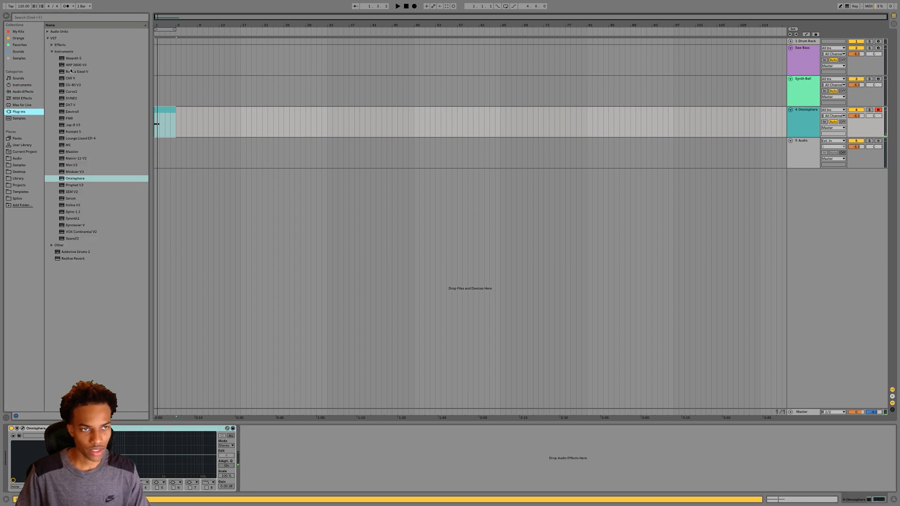
click(52, 52)
click(51, 45)
click(55, 51)
click(56, 51)
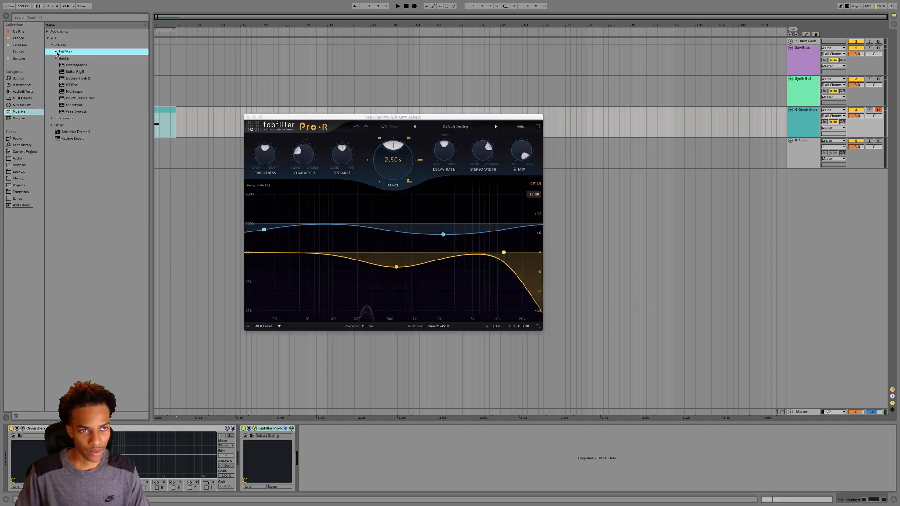
Raise Pro-R's Mix and test different Distance amounts while playing the clip
key(space)
drag(519, 149, 516, 162)
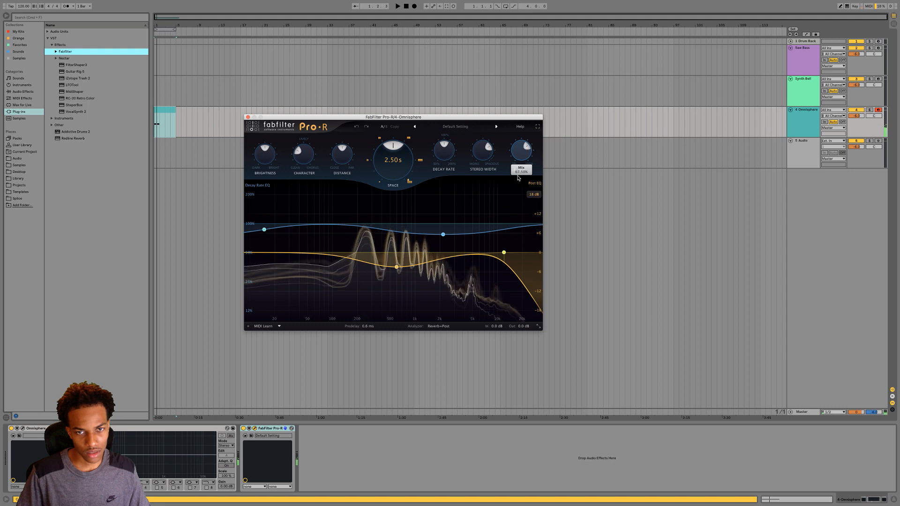
drag(342, 152, 351, 128)
key(space)
key(space)
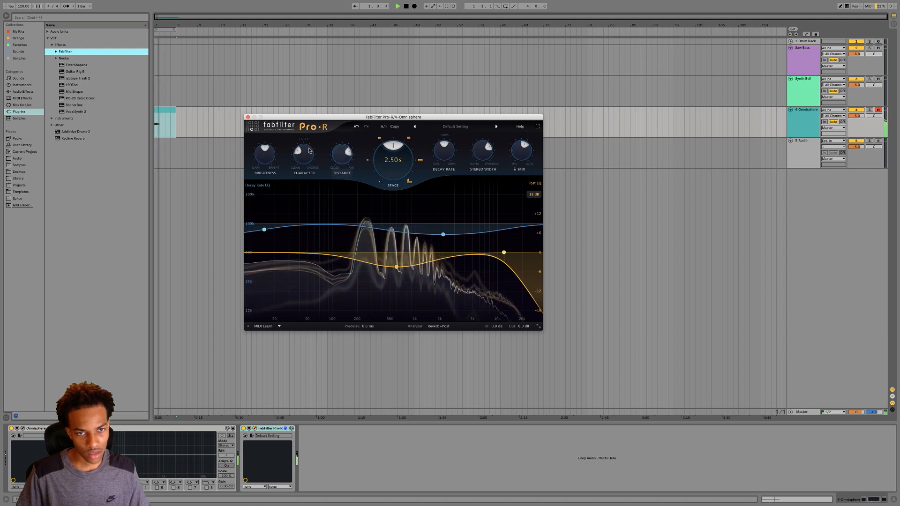
drag(343, 165, 342, 183)
key(space)
Raise Pro-R's Character to about 57% and increase its Brightness while playing the clip
drag(303, 151, 317, 106)
key(space)
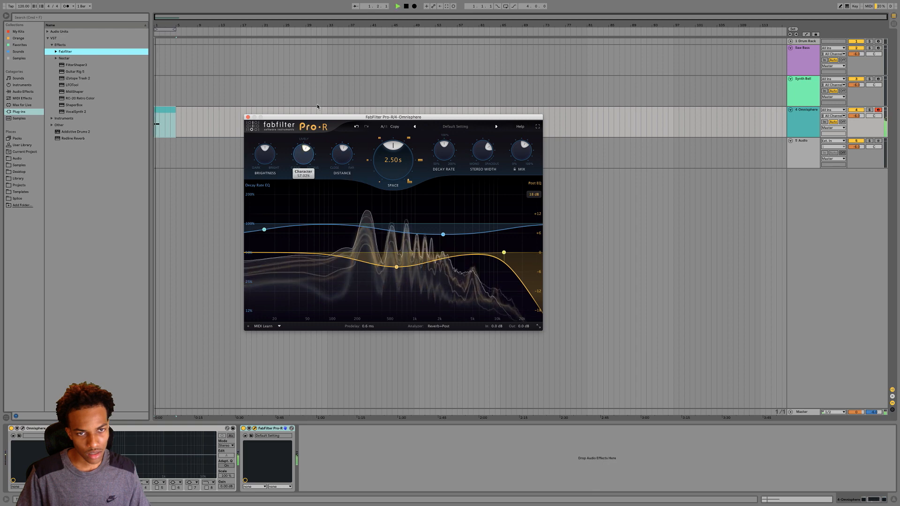
key(space)
drag(275, 155, 276, 134)
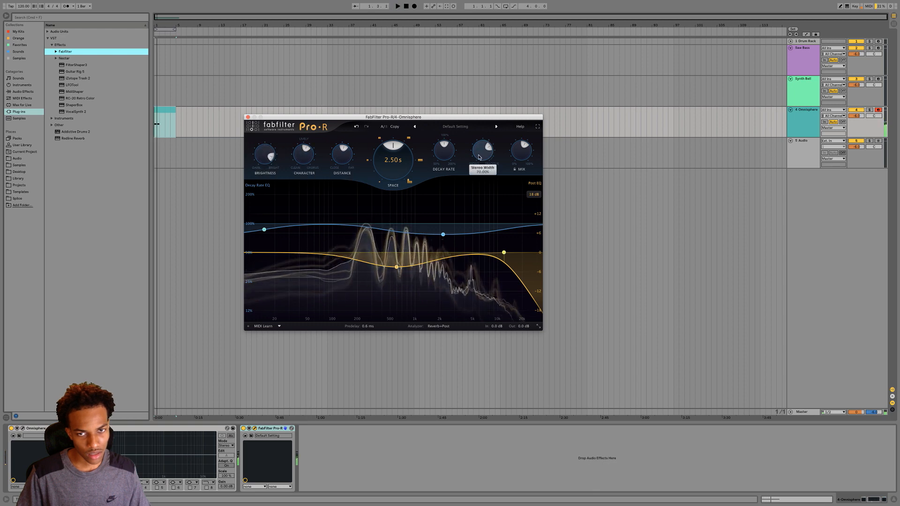
Increase Pro-R's Stereo Width, audition the clip and close the plug-in window
key(space)
drag(486, 151, 517, 164)
key(space)
key(space)
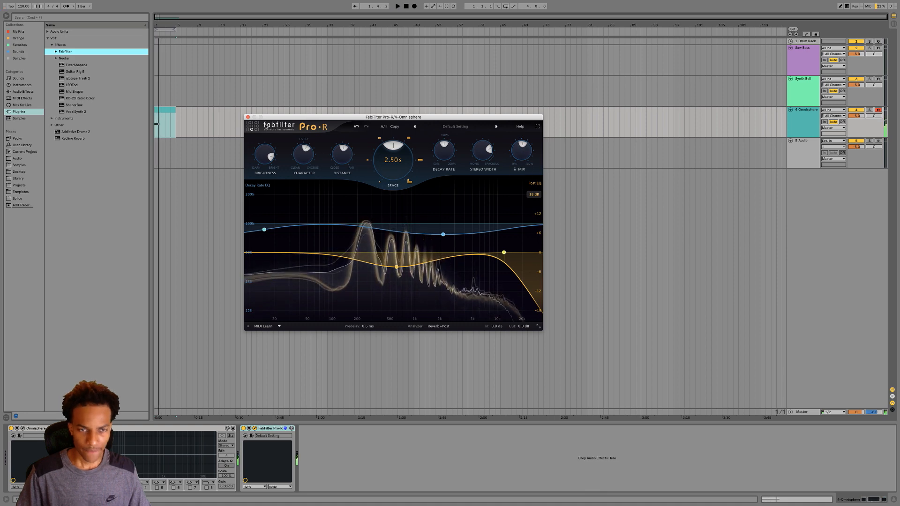
click(247, 117)
Add the Phaser effect between Omnisphere and Pro-R and audition the clip with it
click(22, 91)
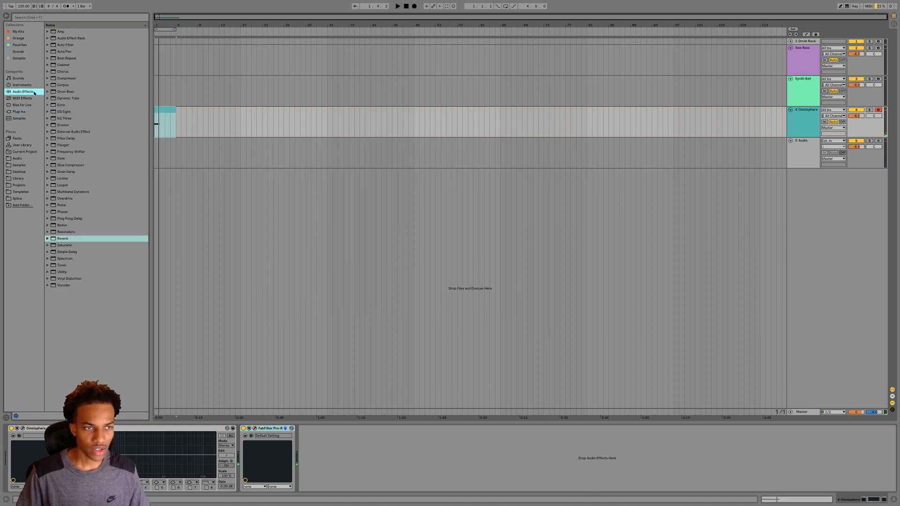
double_click(62, 212)
key(space)
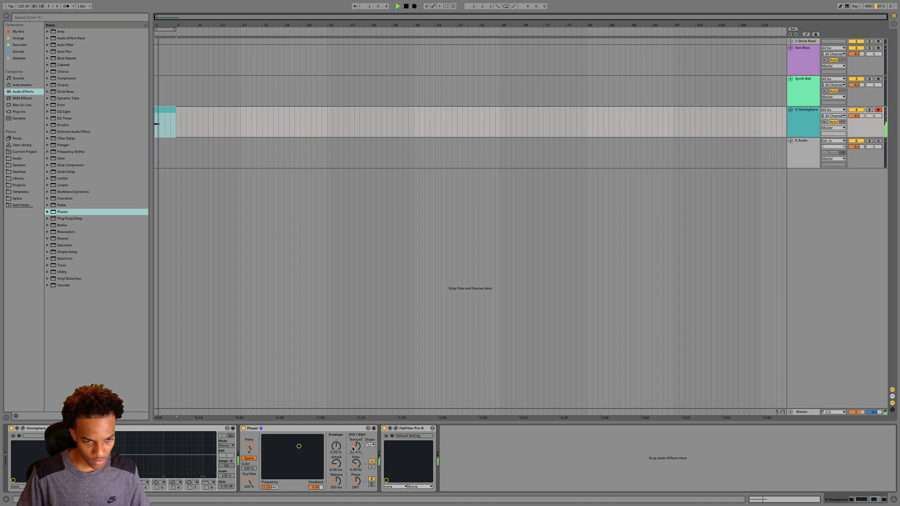
key(space)
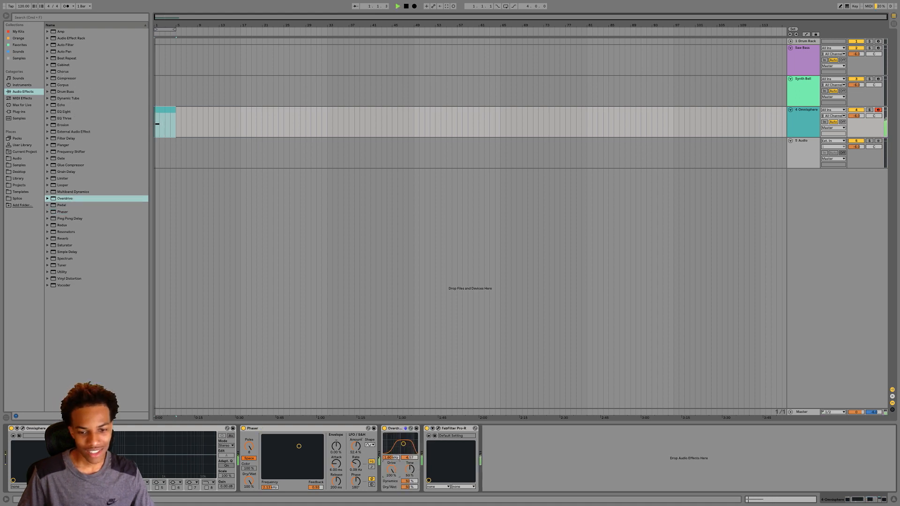
Adjust the Overdrive effect's Drive and Tone while playing the clip
key(space)
key(space)
drag(392, 470, 414, 467)
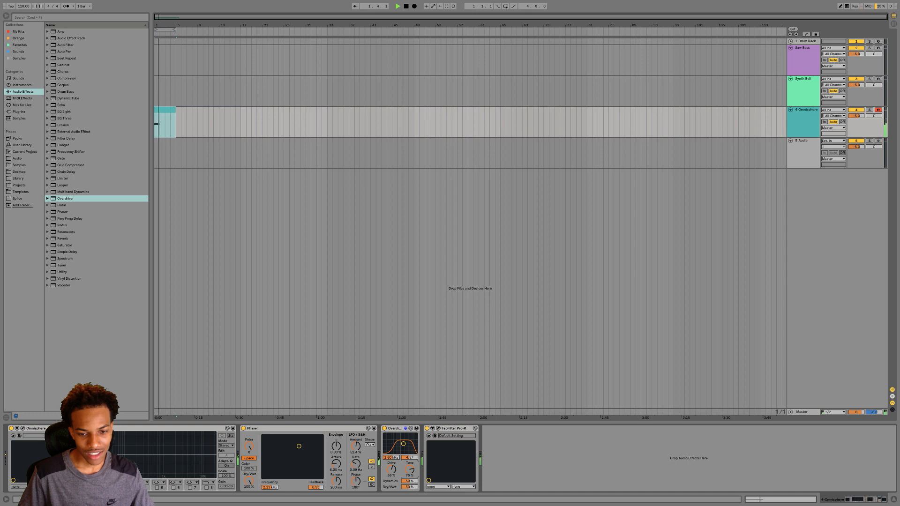
key(space)
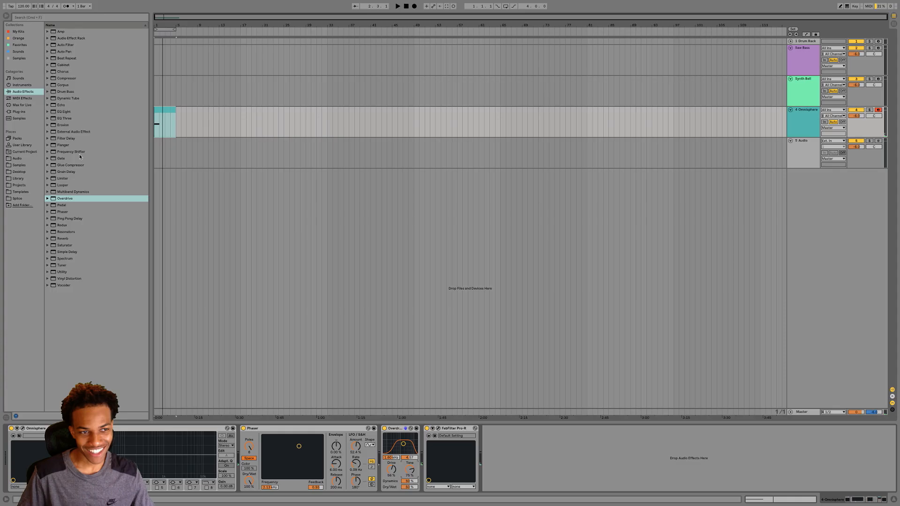
Add the Erosion effect after Pro-R at the end of the device chain and audition the clip
click(63, 125)
drag(62, 126, 524, 445)
key(space)
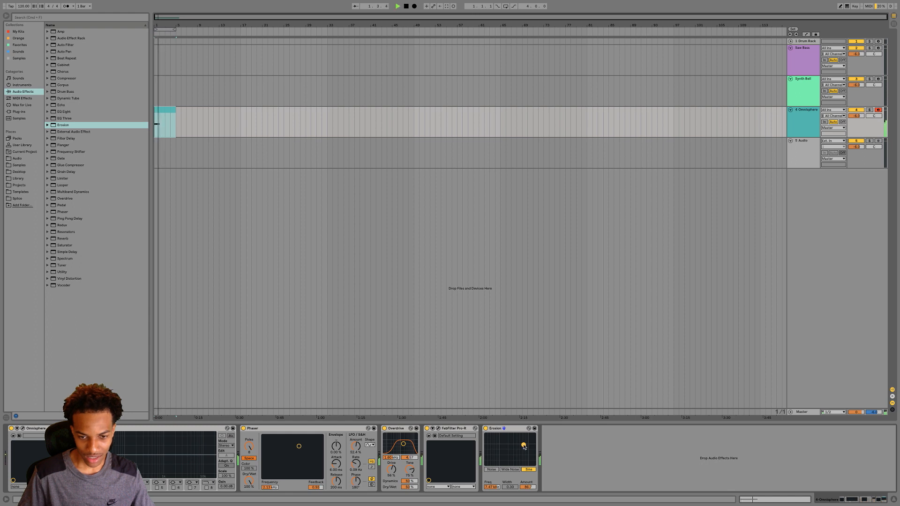
key(space)
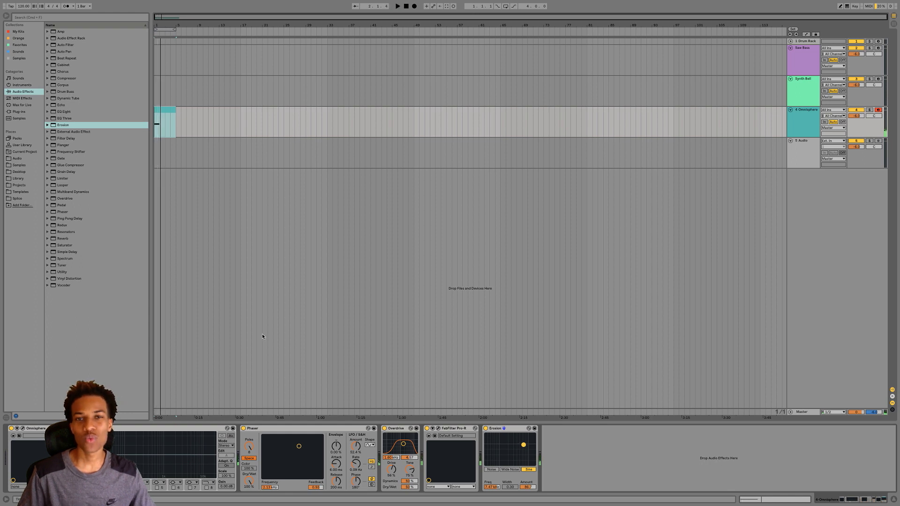
click(182, 124)
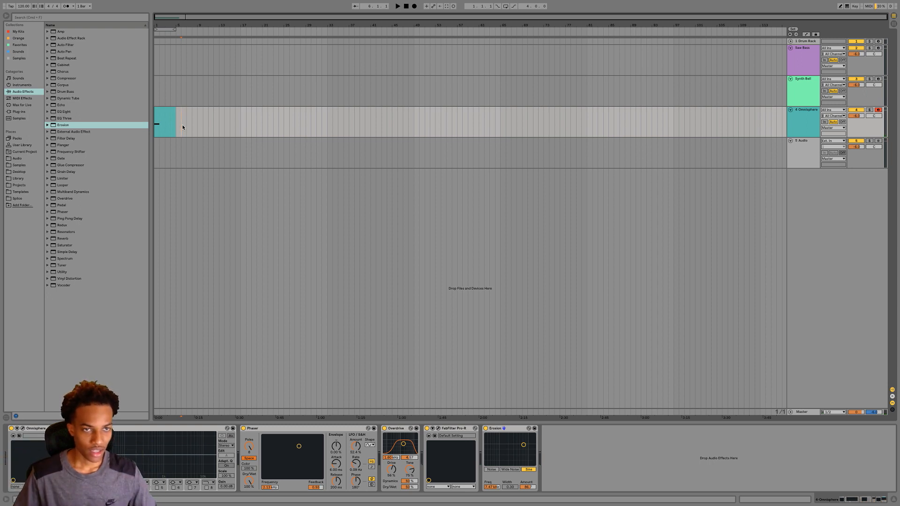
Freeze and flatten the Omnisphere track to audio and consolidate the resulting clip
right_click(183, 126)
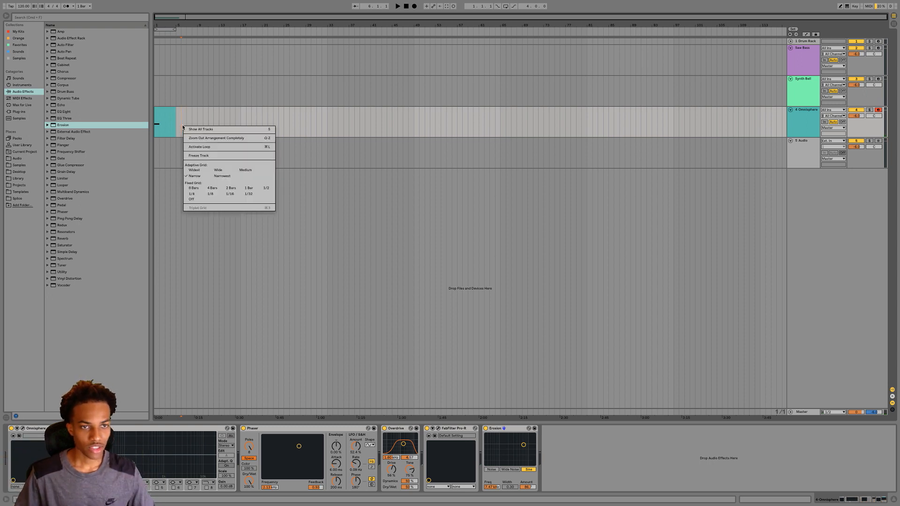
click(196, 157)
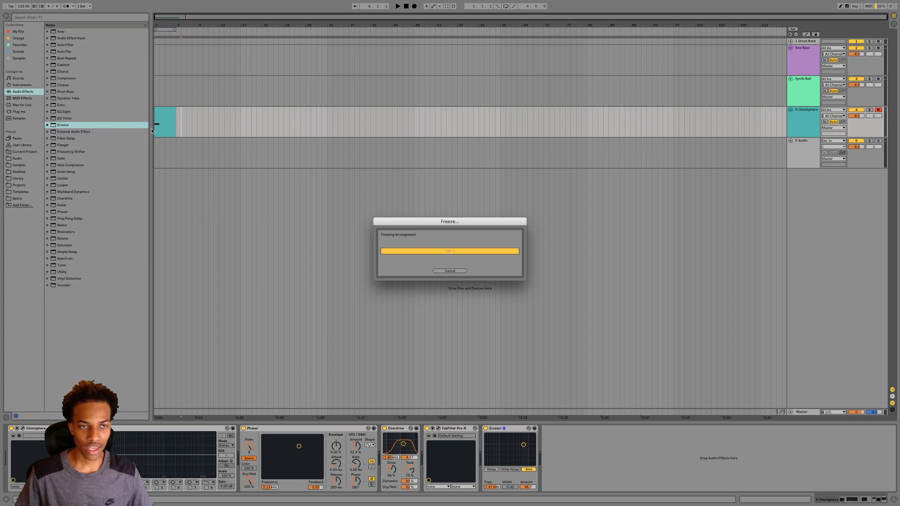
click(789, 124)
click(189, 126)
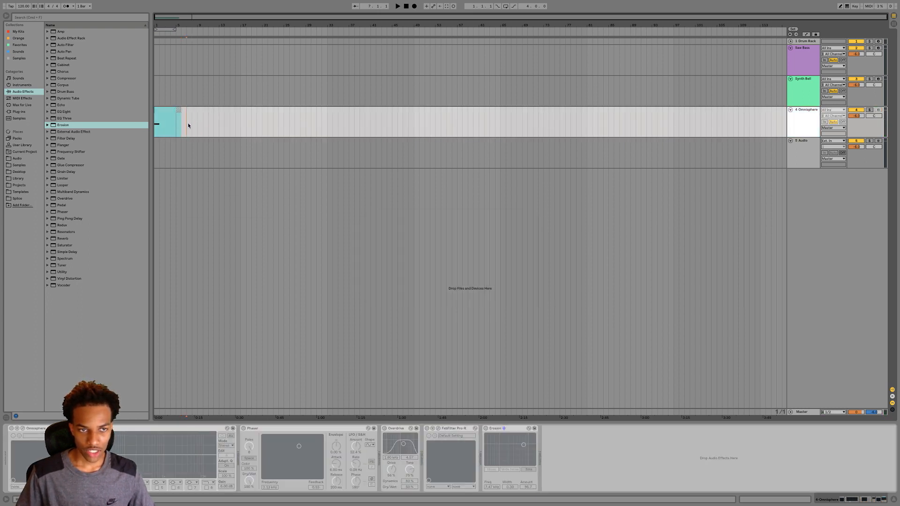
right_click(186, 125)
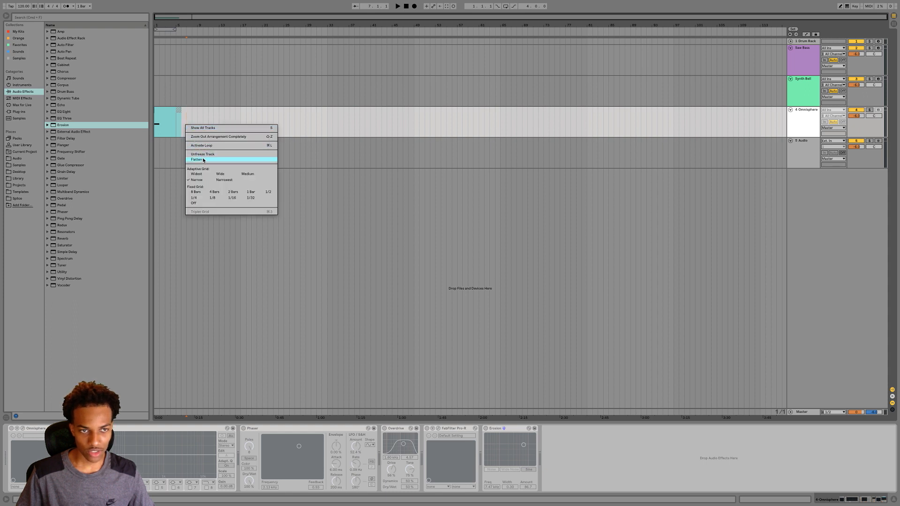
click(197, 160)
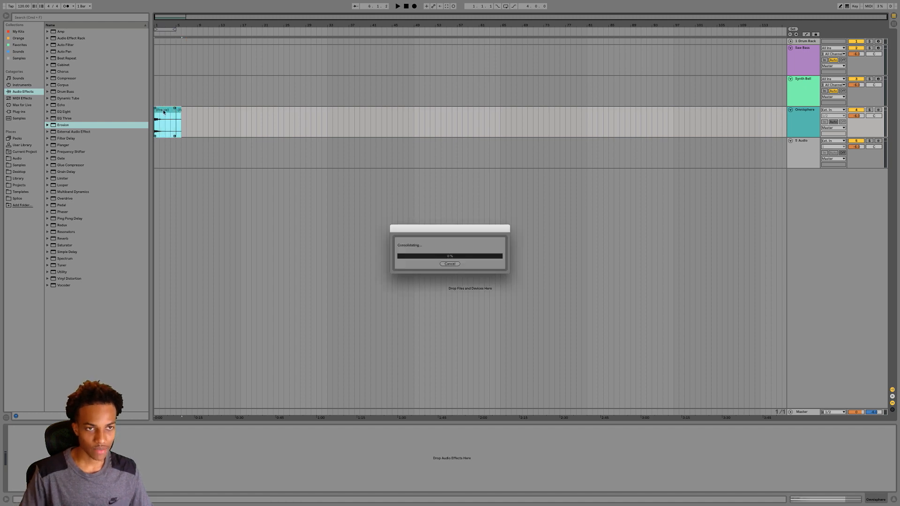
Insert a new MIDI track, place it directly above the Omnisphere audio track and color it orange
click(805, 114)
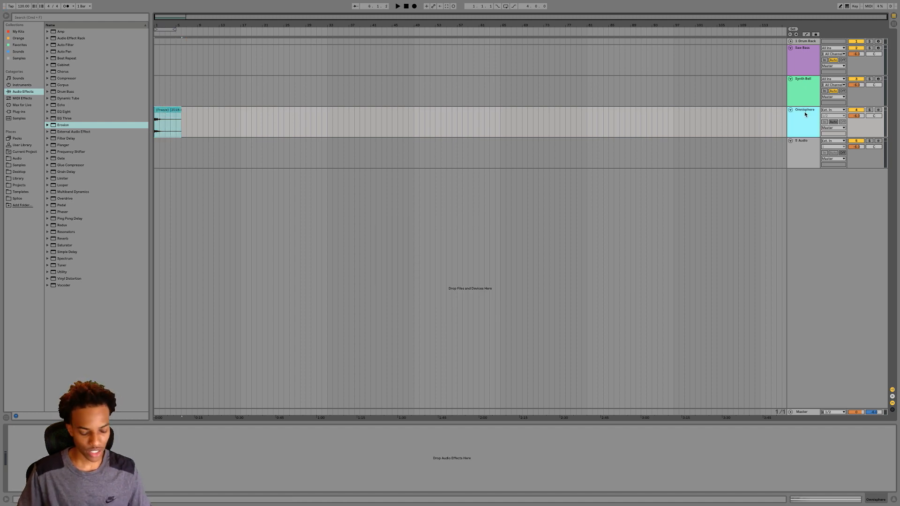
key(super+shift+t)
drag(808, 145, 807, 112)
right_click(809, 112)
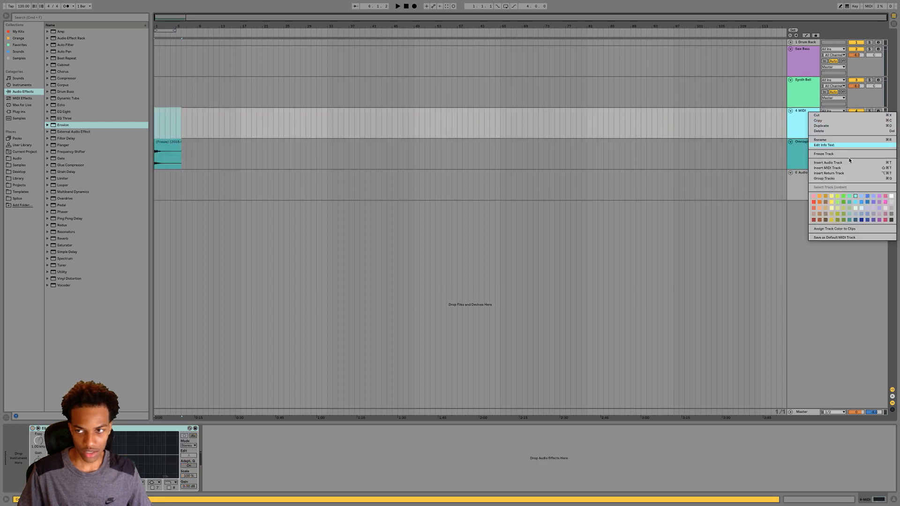
click(821, 208)
key(super+z)
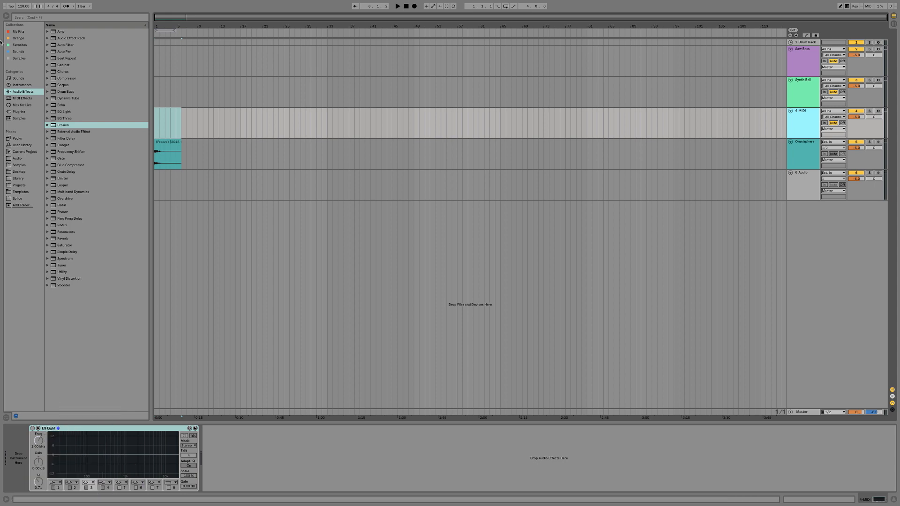
Load Sampler on the new MIDI track and use the frozen Omnisphere clip as its sample
click(27, 111)
click(48, 39)
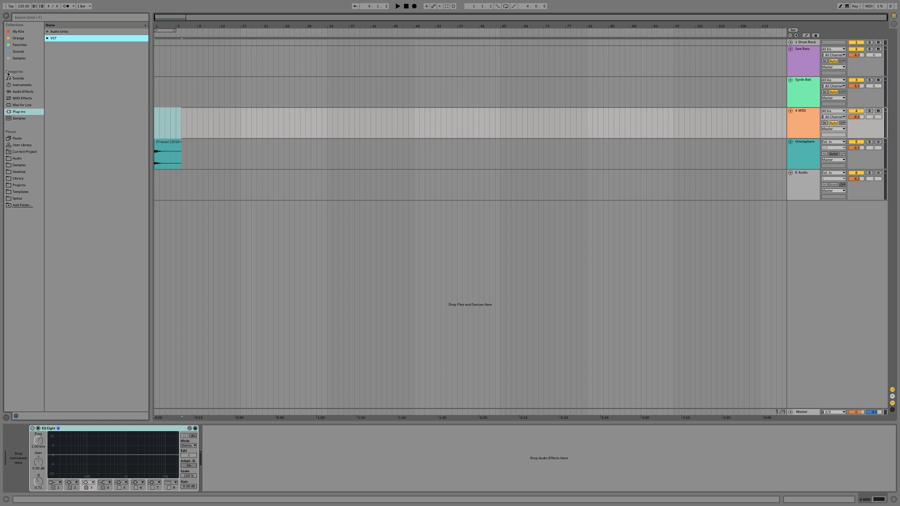
click(22, 85)
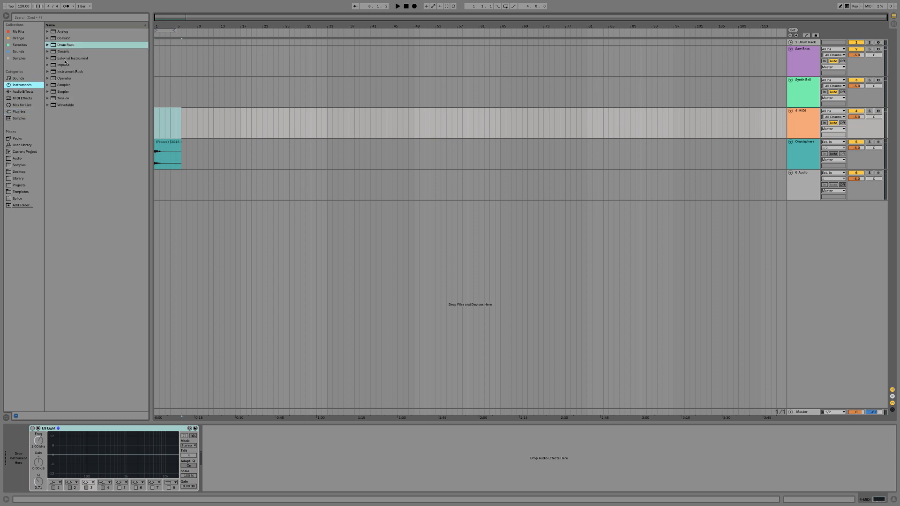
double_click(62, 86)
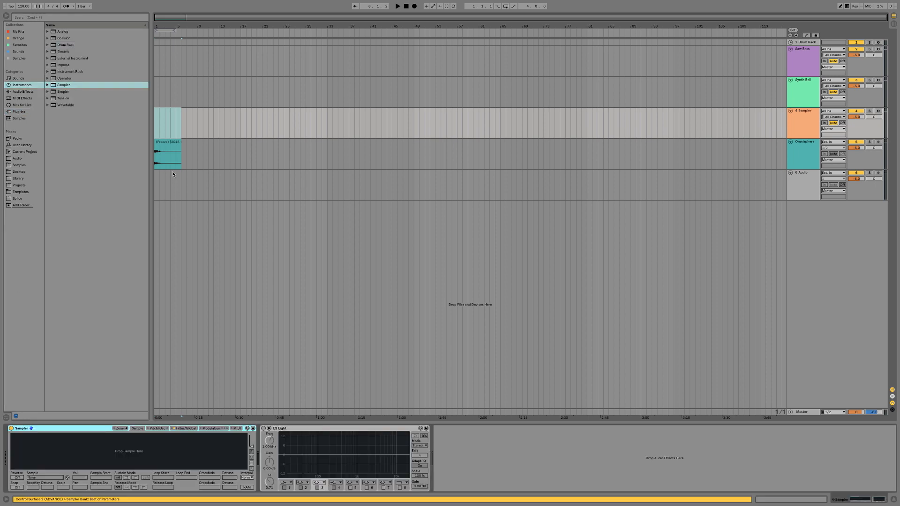
drag(164, 143, 107, 449)
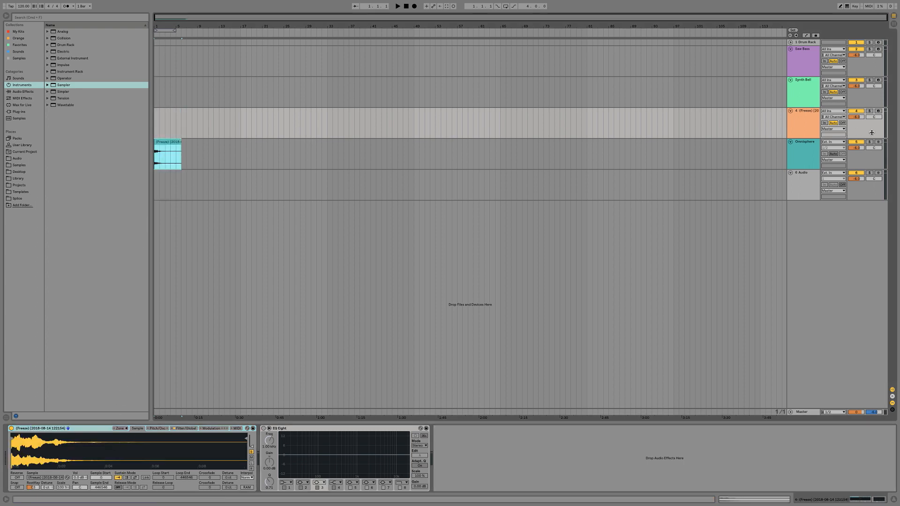
Deactivate and fold the Omnisphere audio track, and arm the Sampler track for playing
click(857, 143)
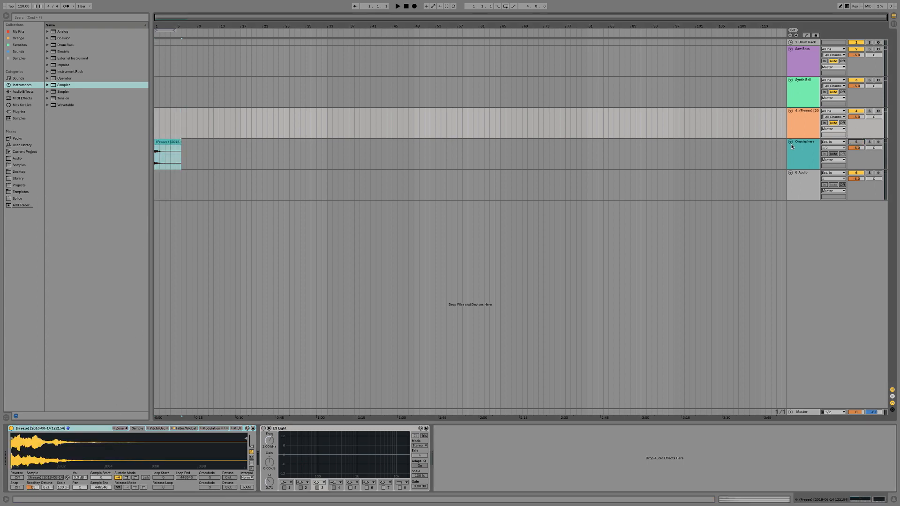
click(791, 142)
click(819, 118)
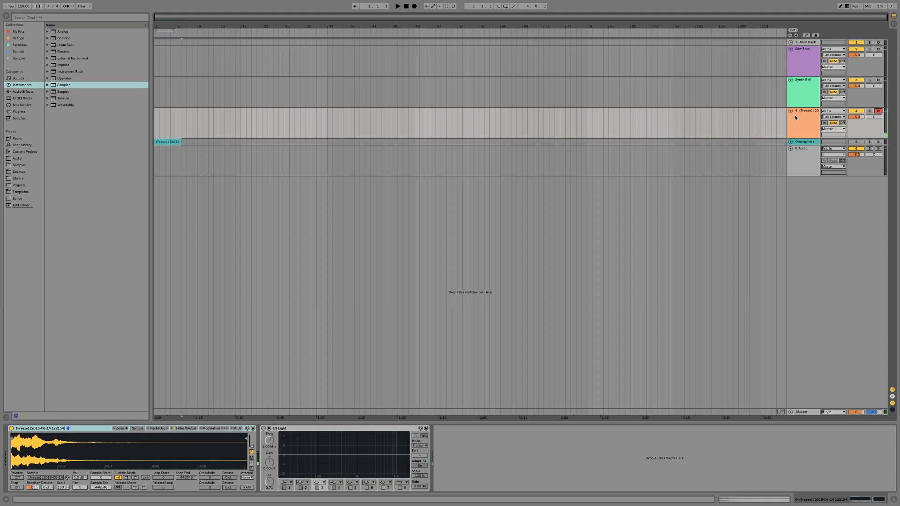
Enable Sampler's pitch envelope and adjust its amount and decay while playing notes
click(157, 428)
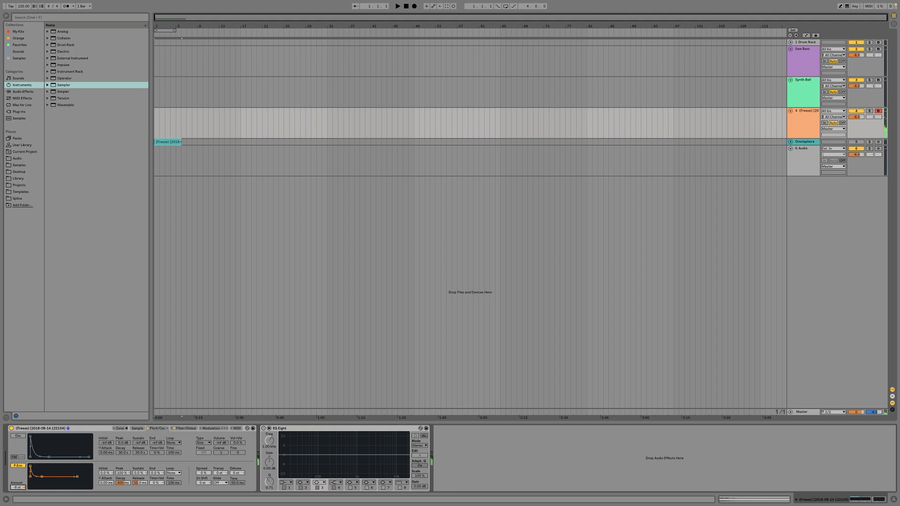
click(122, 483)
drag(125, 483, 126, 489)
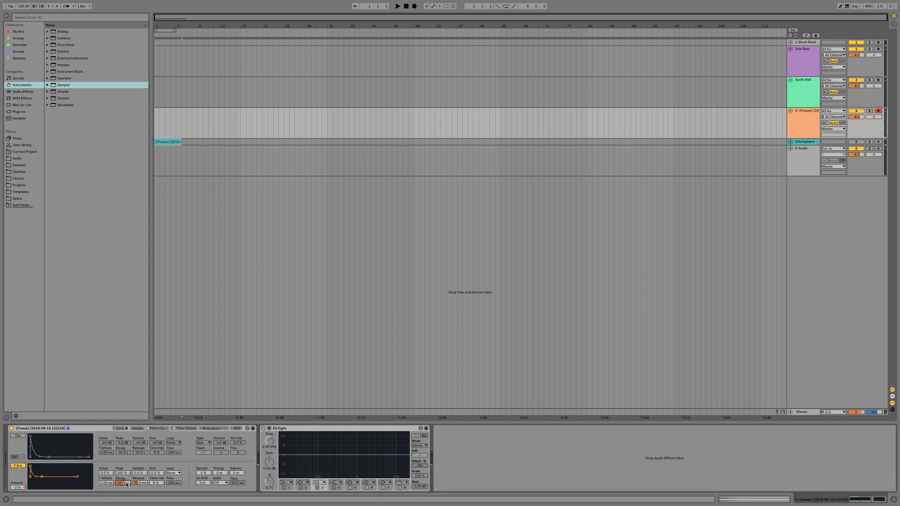
Add Chorus between Sampler and EQ Eight and adjust its modulation, highpass and Dry/Wet
click(21, 92)
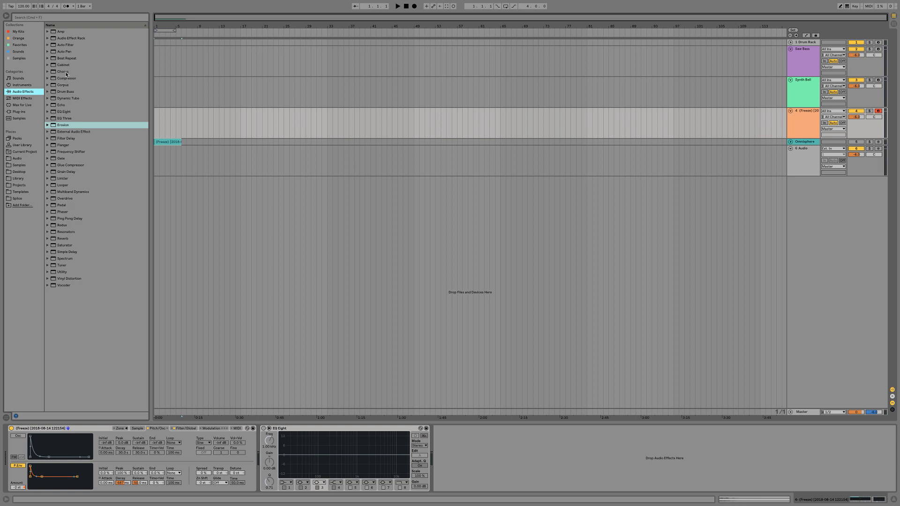
drag(66, 74, 269, 442)
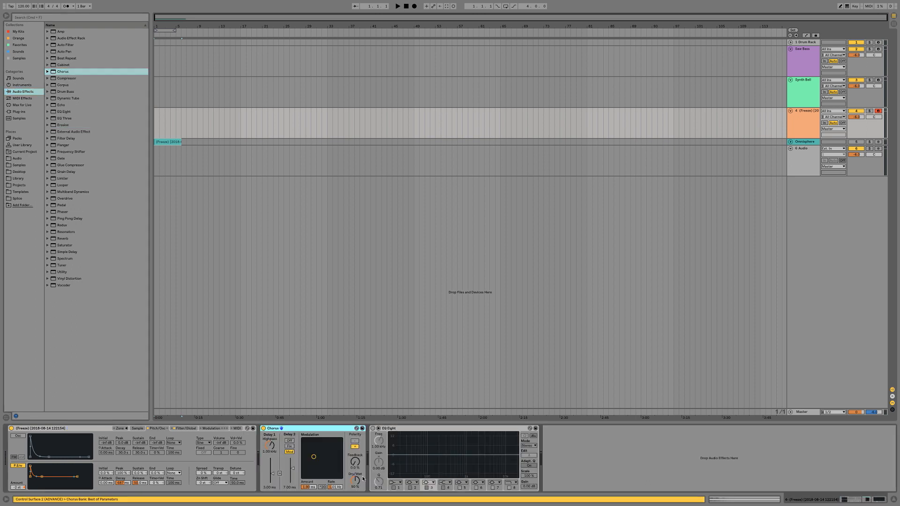
drag(355, 481, 305, 445)
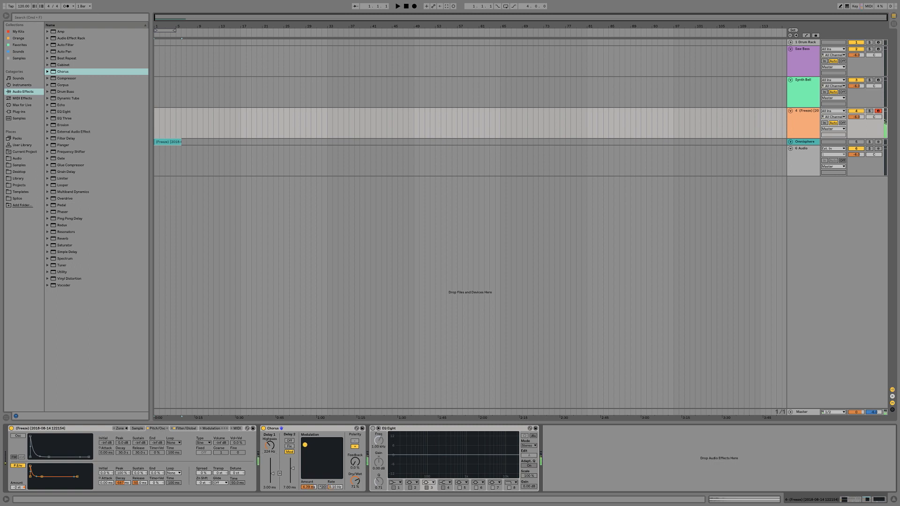
drag(355, 480, 355, 489)
Raise the attack and release of Sampler's volume envelope
click(192, 429)
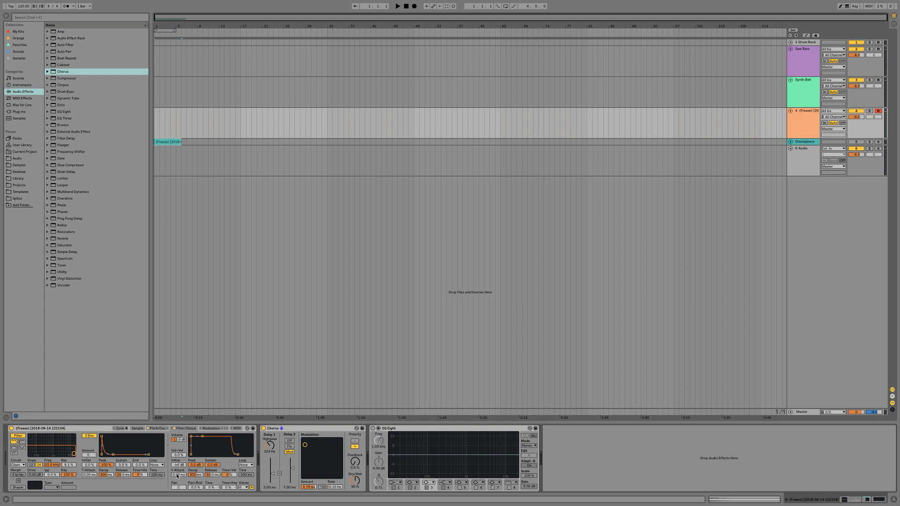
drag(178, 475, 176, 457)
drag(212, 475, 212, 455)
Reverse the sample in Sampler and shorten its playback range to the early part of the waveform
click(137, 429)
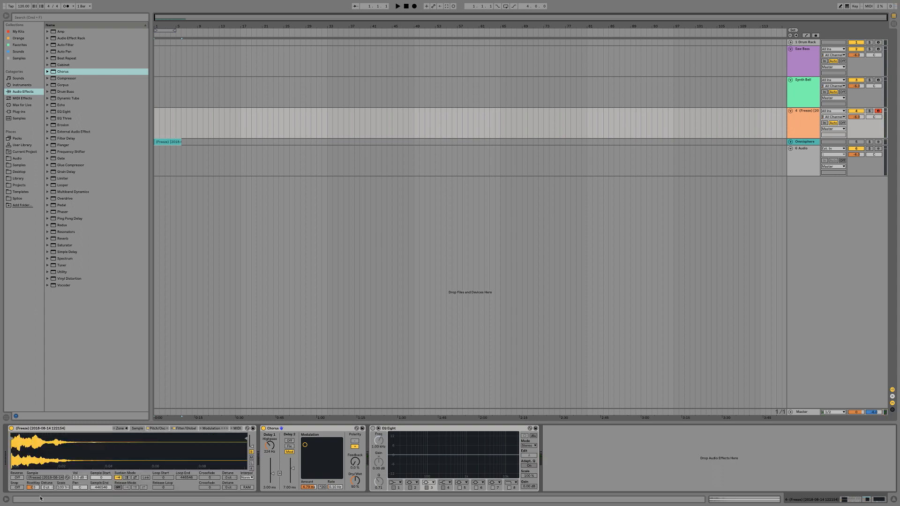
click(18, 478)
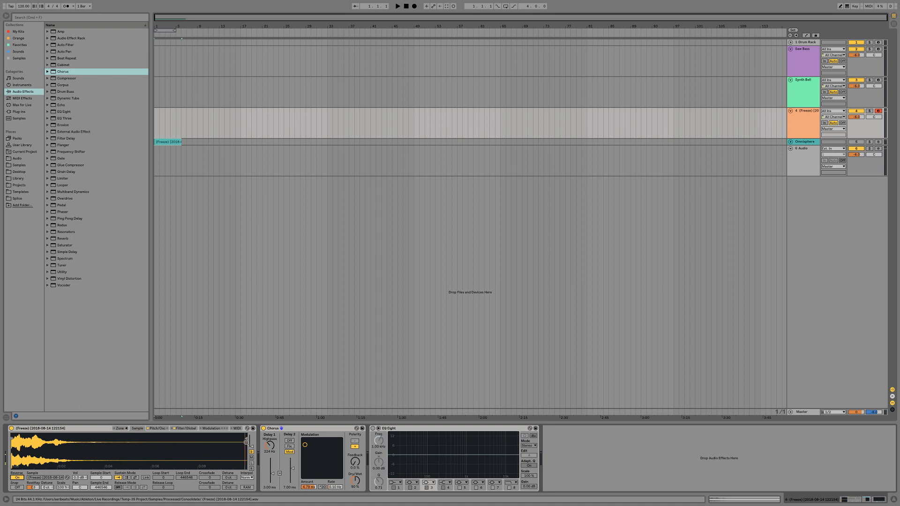
drag(244, 443, 59, 443)
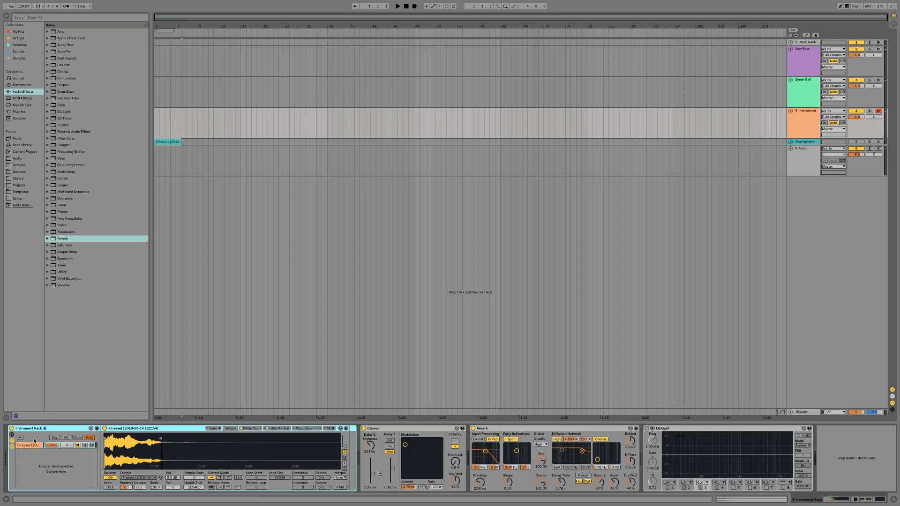
Rename the Instrument Rack's sample chain to Strange Rhode
click(34, 446)
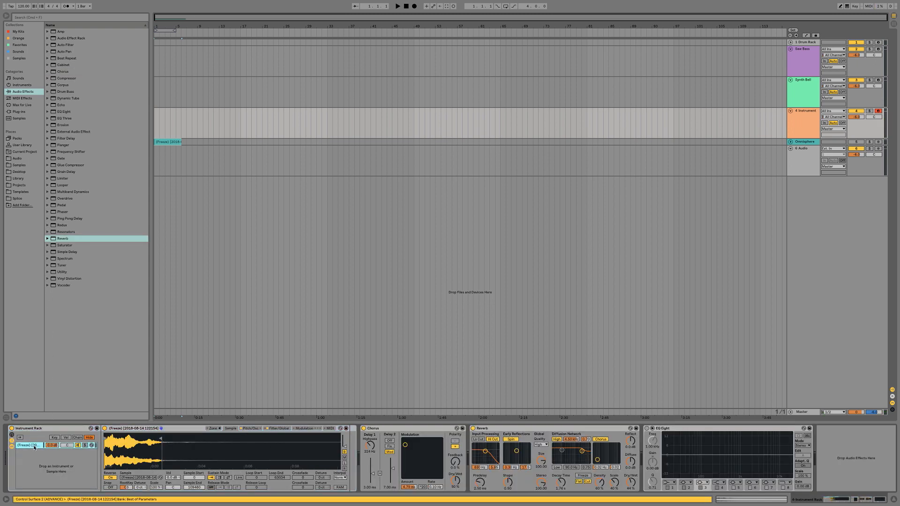
key(super+r)
text(St)
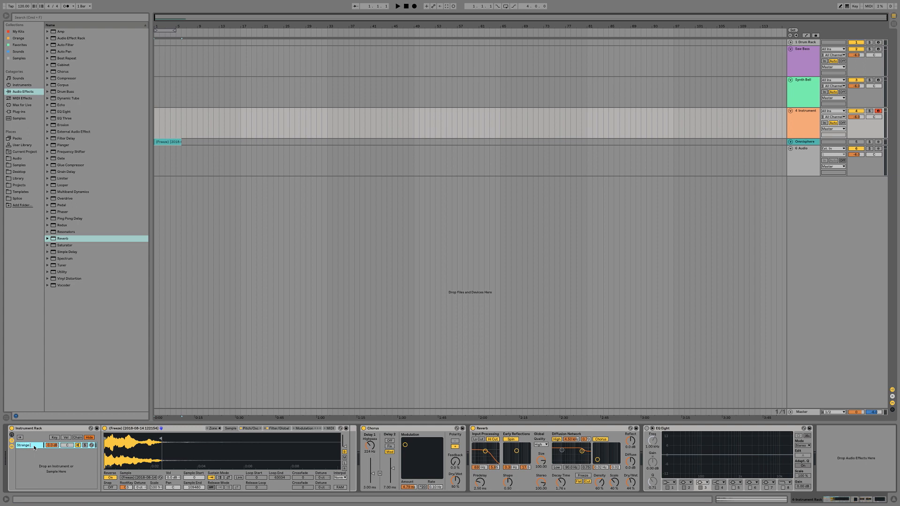
text(range Rhode)
Add Operator as a second chain in the Instrument Rack and lengthen its envelope's attack and release
click(22, 86)
drag(64, 79, 56, 461)
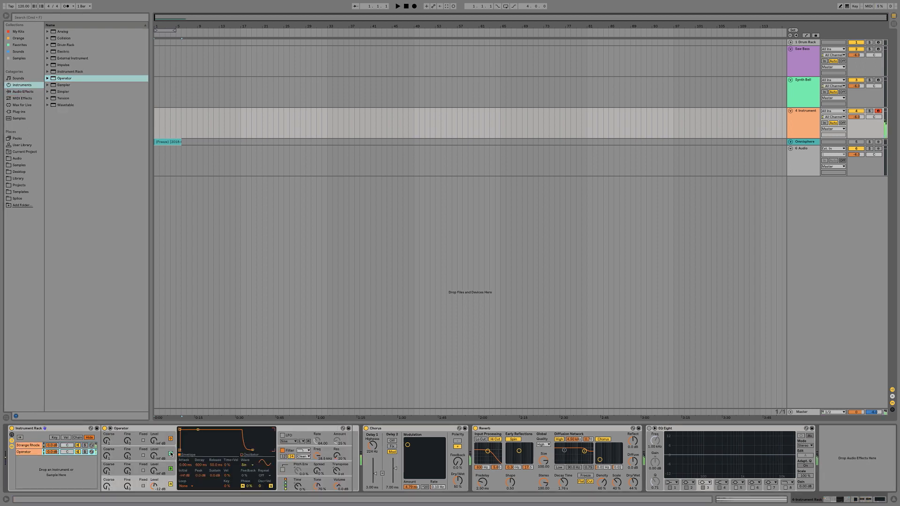
drag(180, 430, 190, 434)
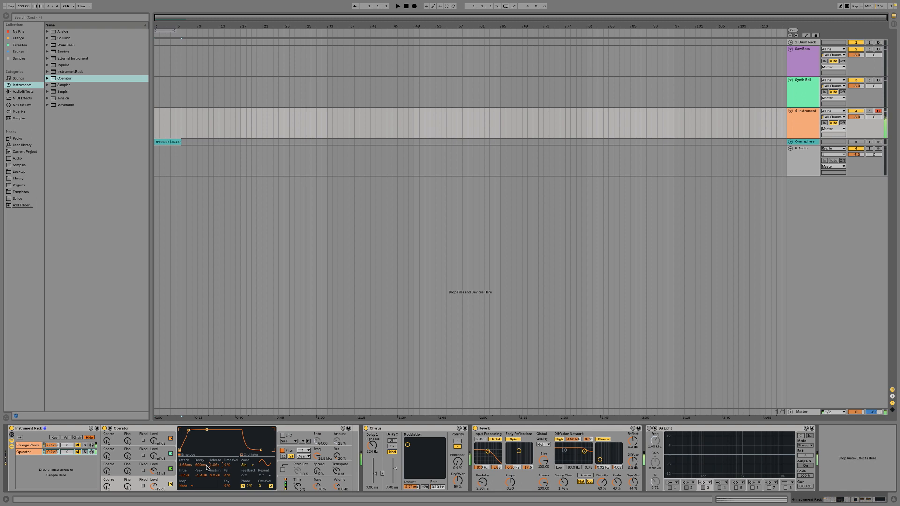
Set the waveform of Operator's oscillator C to Saw D
click(38, 453)
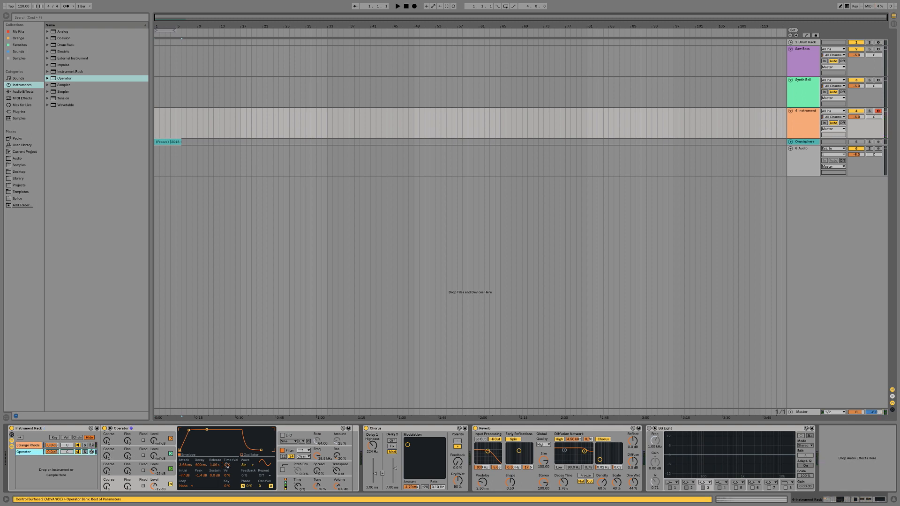
click(160, 457)
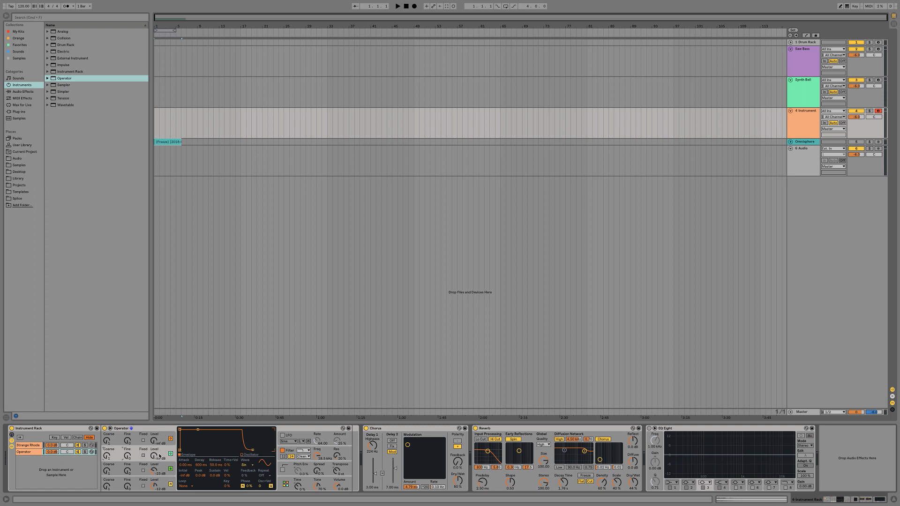
click(245, 466)
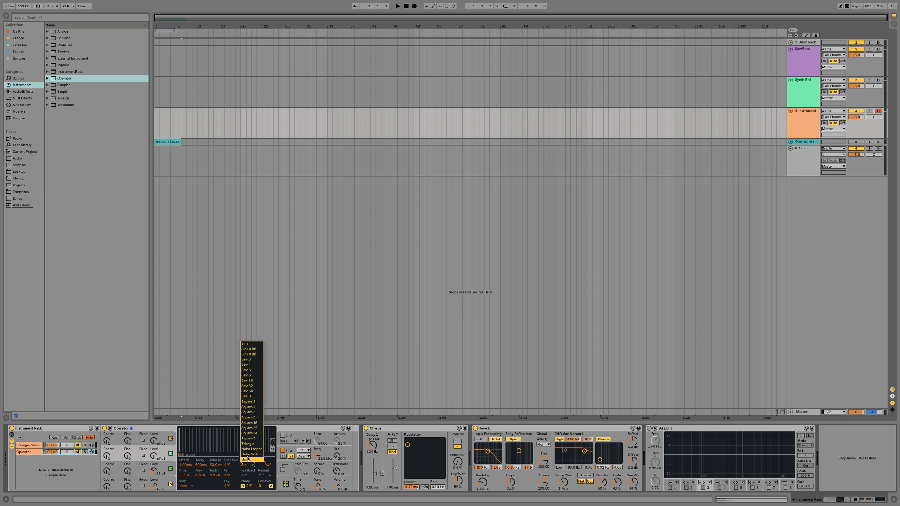
click(261, 397)
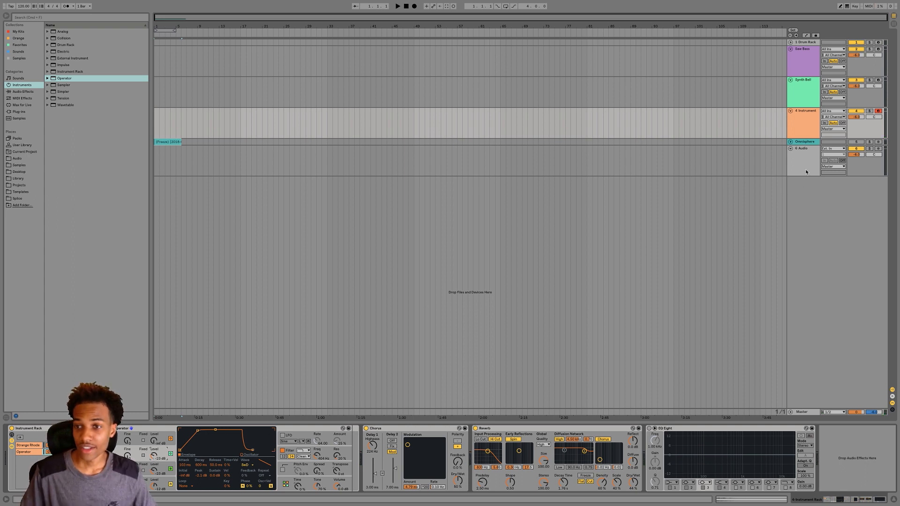
Delete the Omnisphere audio track that is no longer needed
click(801, 142)
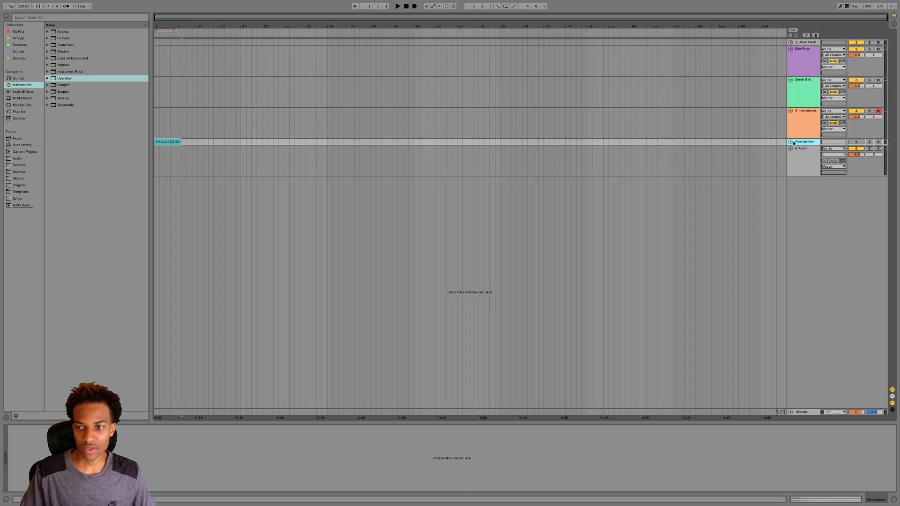
click(790, 142)
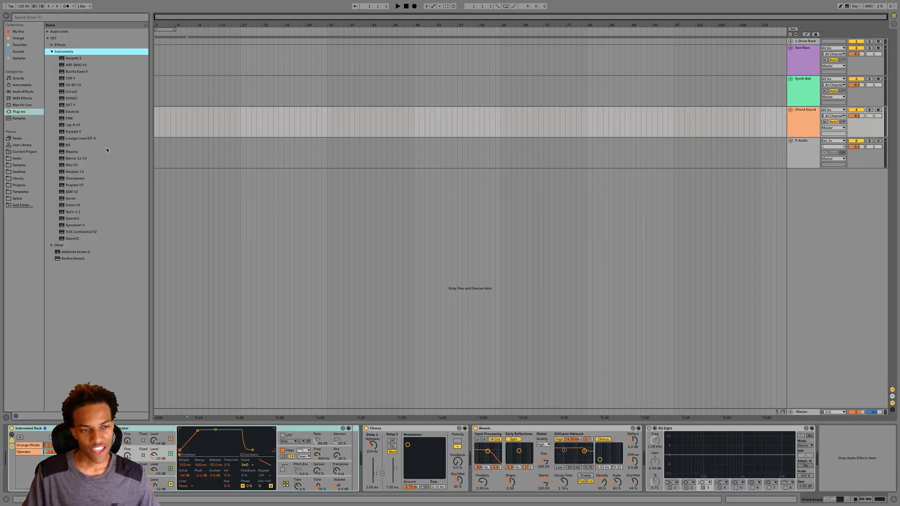
Insert a MIDI track below Chord Sound with The Giant loaded in Kontakt 5, and raise the instrument's volume
click(811, 131)
key(super+shift+t)
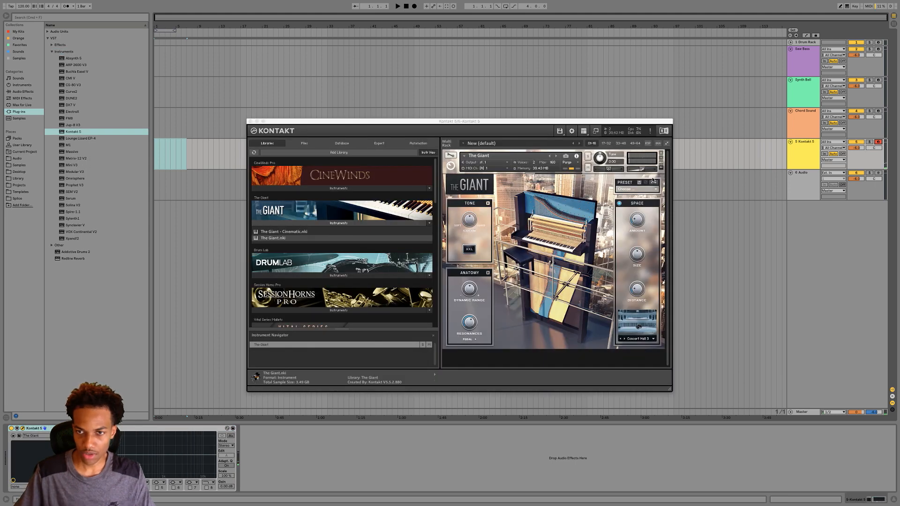
drag(644, 170, 651, 169)
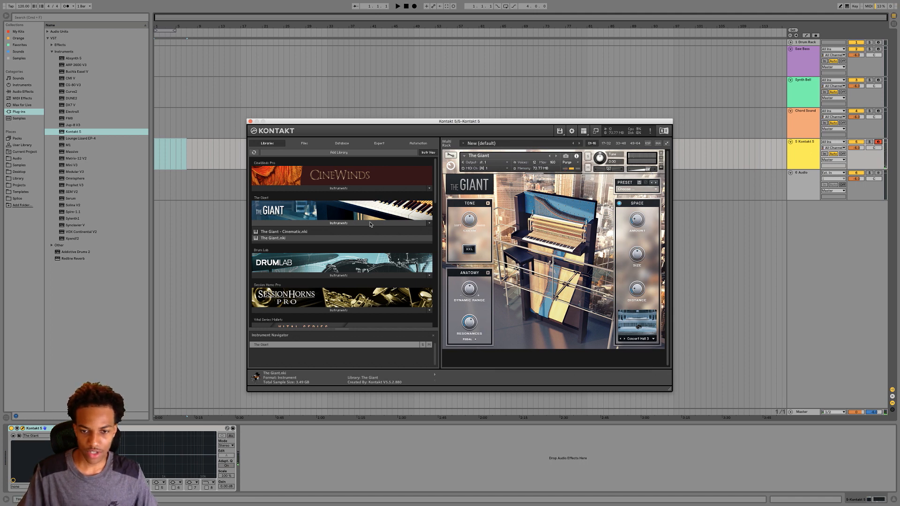
Enable the Kontakt 5 track's EQ Eight and roll off the lows with a band 1 low cut and the highs with band 8
click(251, 122)
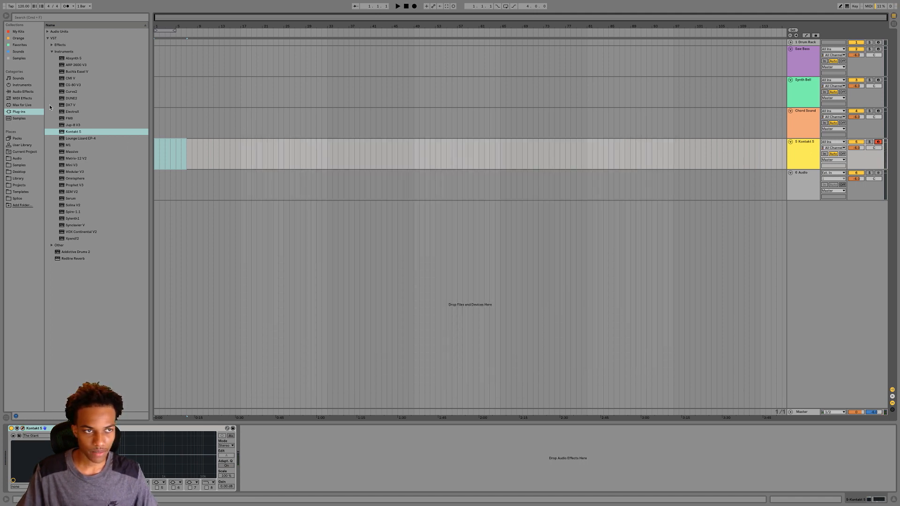
click(23, 91)
drag(64, 112, 276, 432)
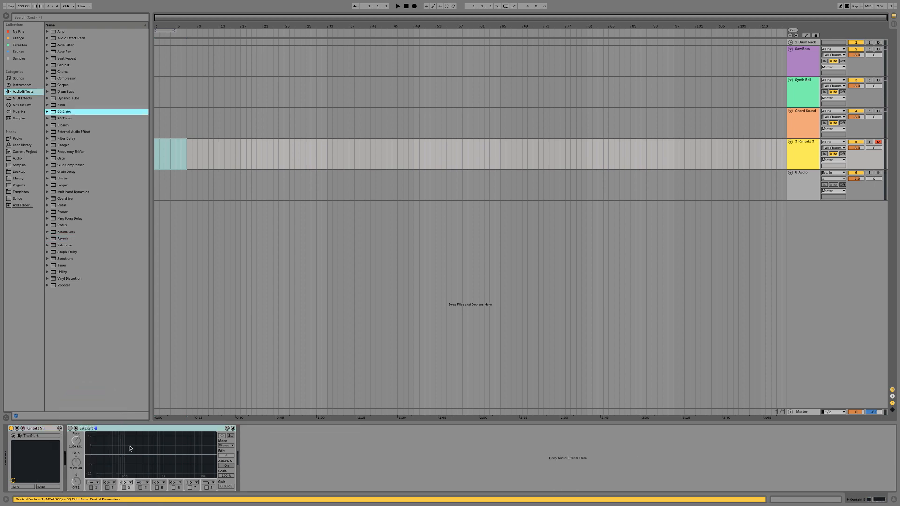
click(97, 482)
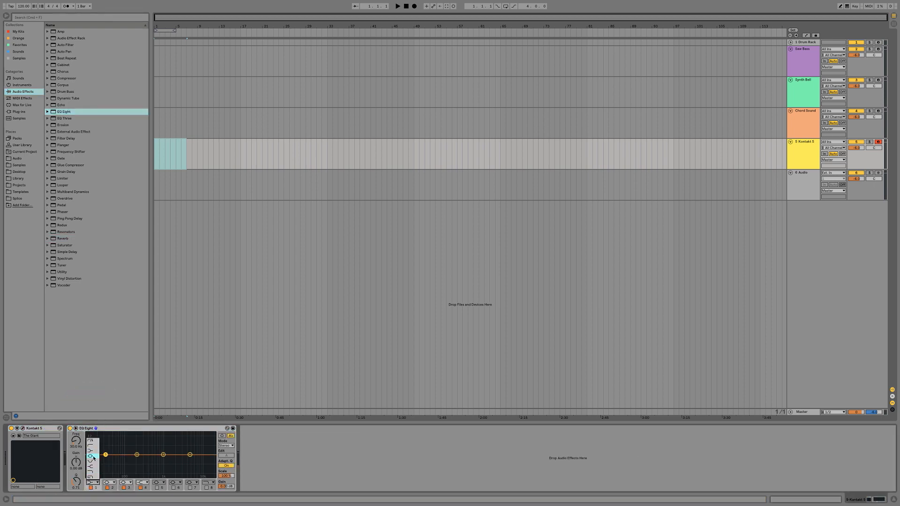
click(92, 445)
drag(106, 460, 137, 461)
key(space)
drag(77, 441, 77, 437)
key(space)
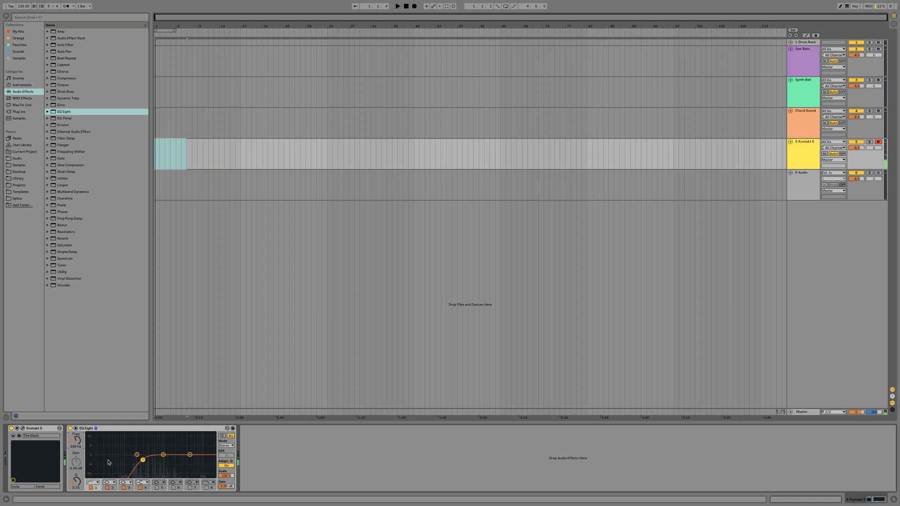
click(206, 488)
drag(80, 437, 79, 439)
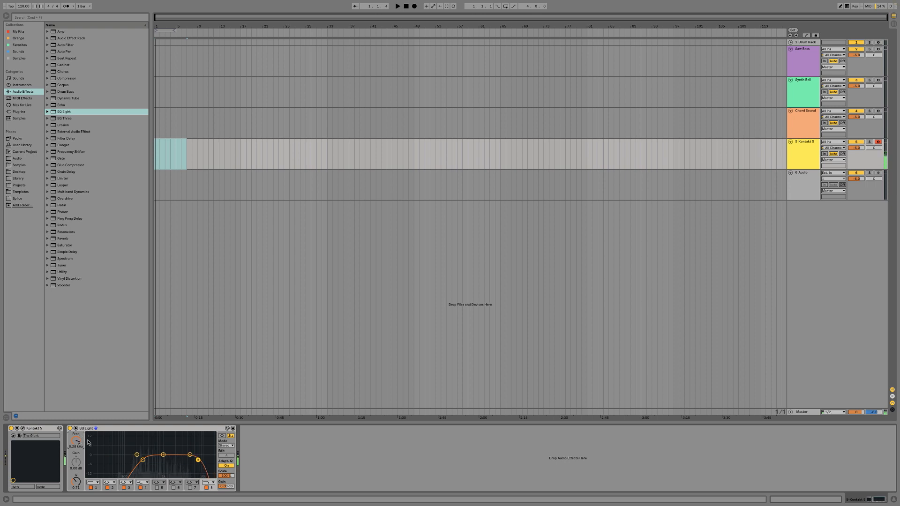
Add Vinyl Distortion after EQ Eight and adjust its tracing and pinch distortion
drag(70, 278, 329, 453)
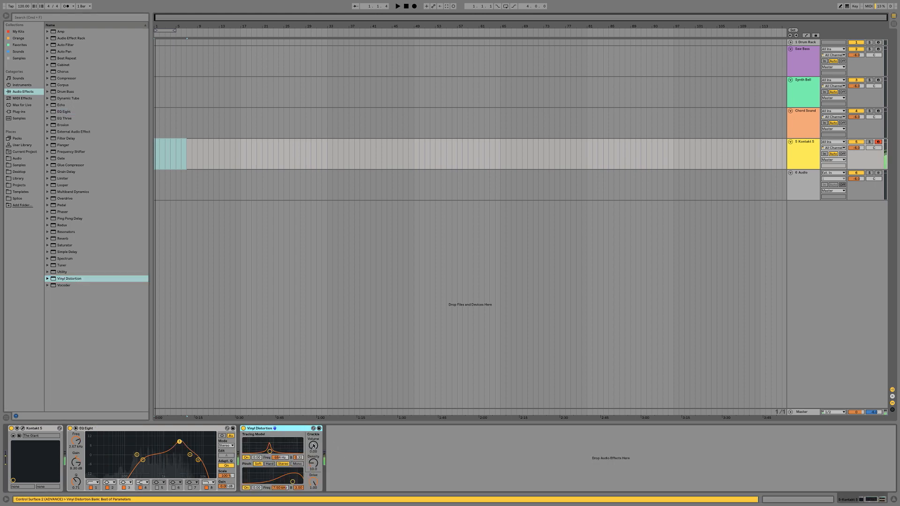
click(313, 447)
mouse_move(257, 488)
mouse_down()
mouse_move(257, 464)
mouse_move(284, 479)
mouse_move(273, 448)
mouse_up()
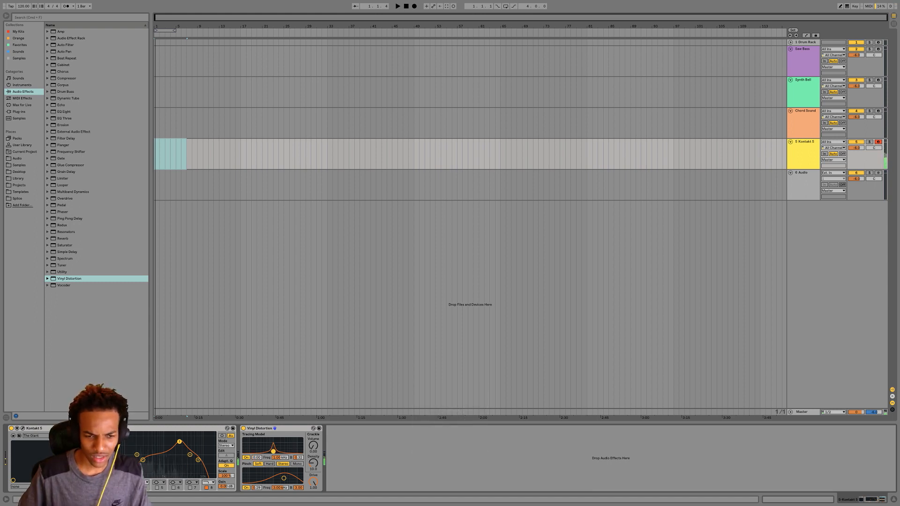
Place Saturator and Reverb ahead of EQ Eight, raising the EQ's low cut to 562 Hz and setting Reverb's dry/wet to 48%
drag(66, 245, 108, 451)
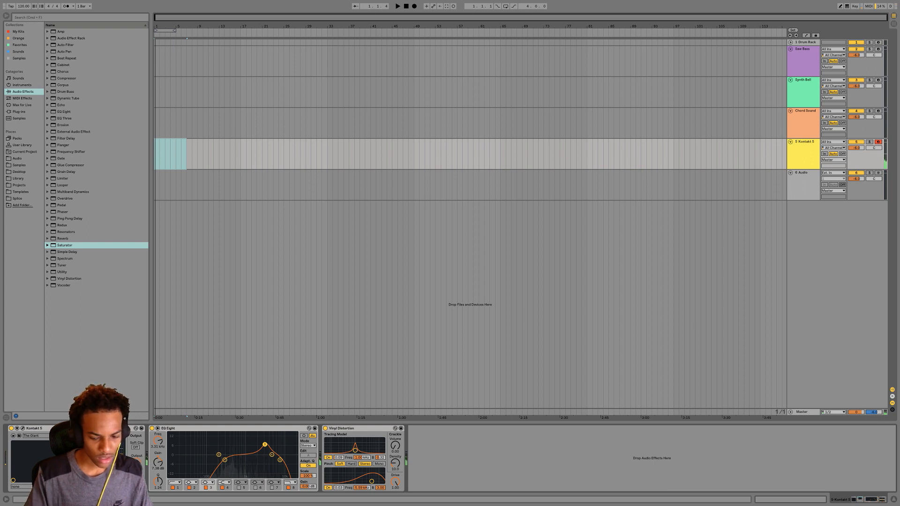
drag(224, 460, 233, 462)
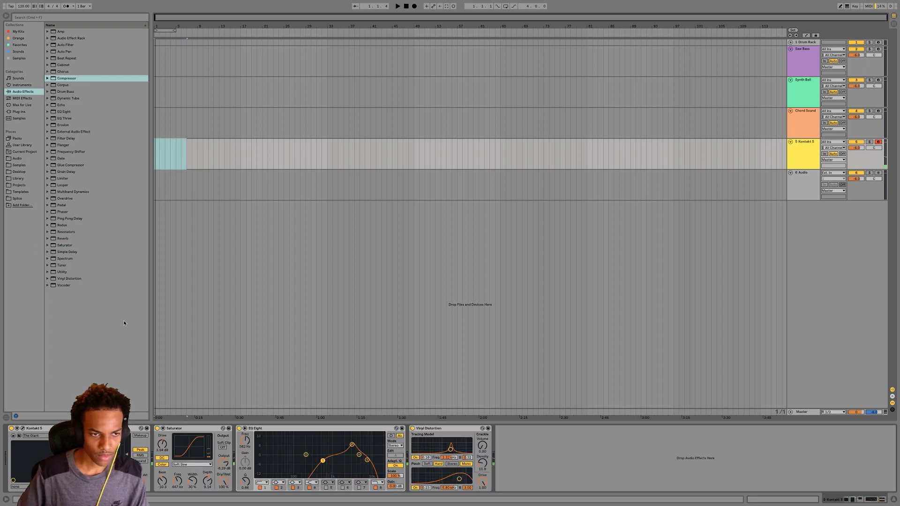
drag(68, 239, 161, 447)
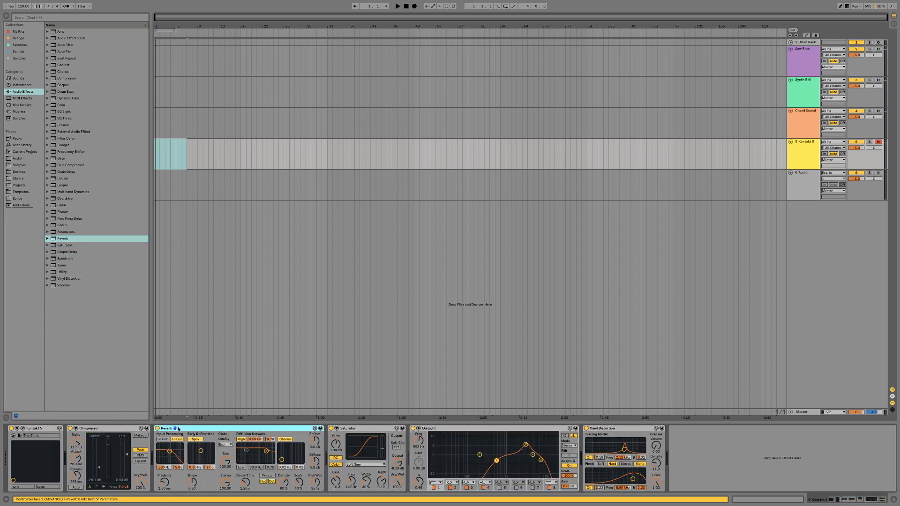
drag(315, 481, 317, 483)
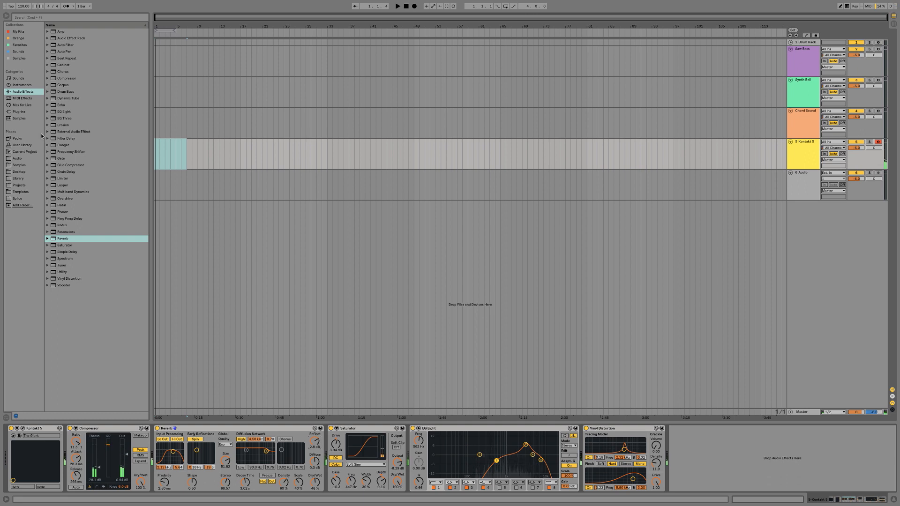
Add Auto Filter at the end of the piano's effect chain and adjust its low-pass cutoff and resonance
double_click(68, 45)
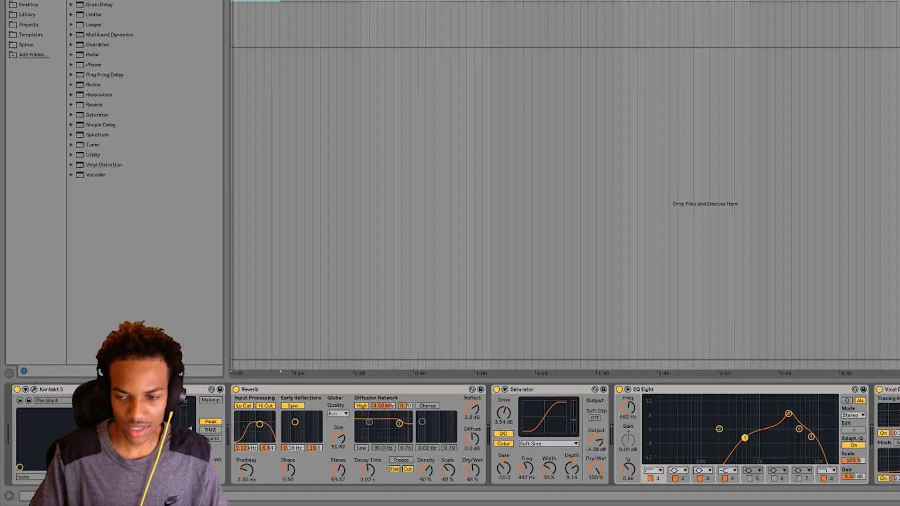
drag(769, 448, 769, 480)
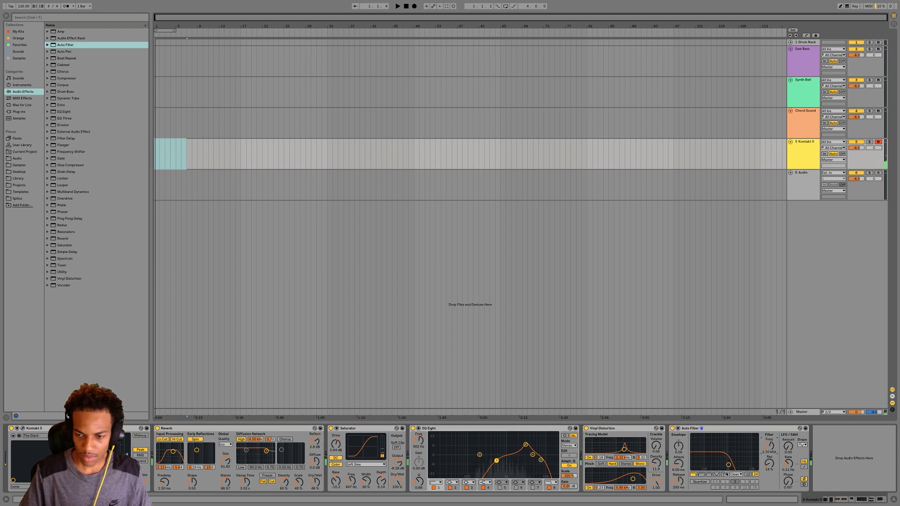
click(748, 475)
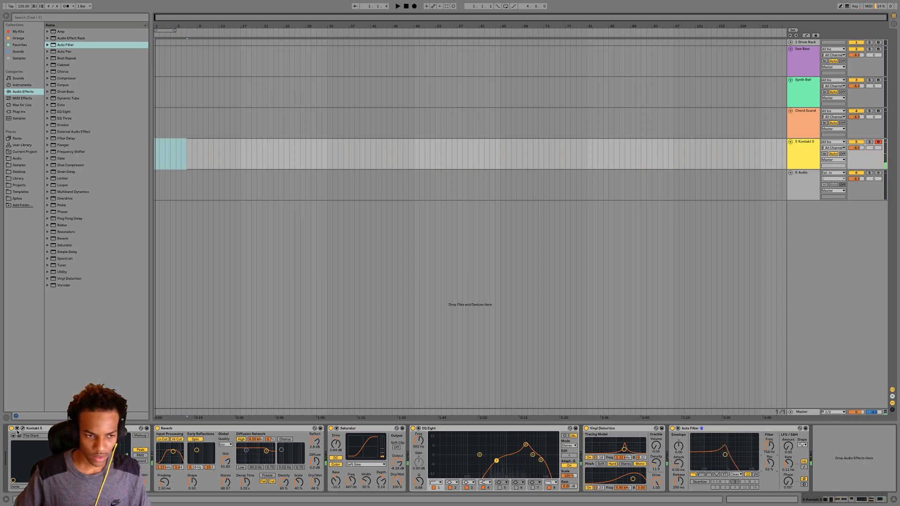
Try The Giant's Giant Pop and All That Jazz presets in Kontakt
click(22, 429)
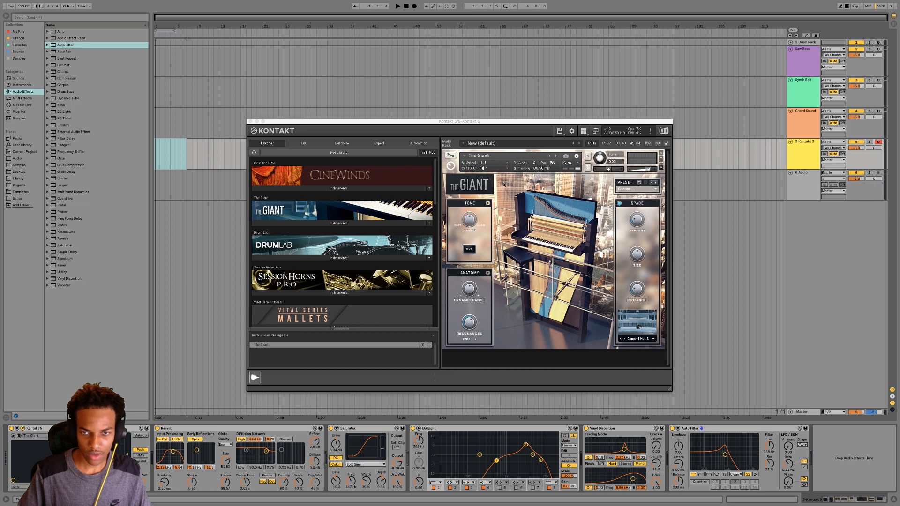
click(656, 189)
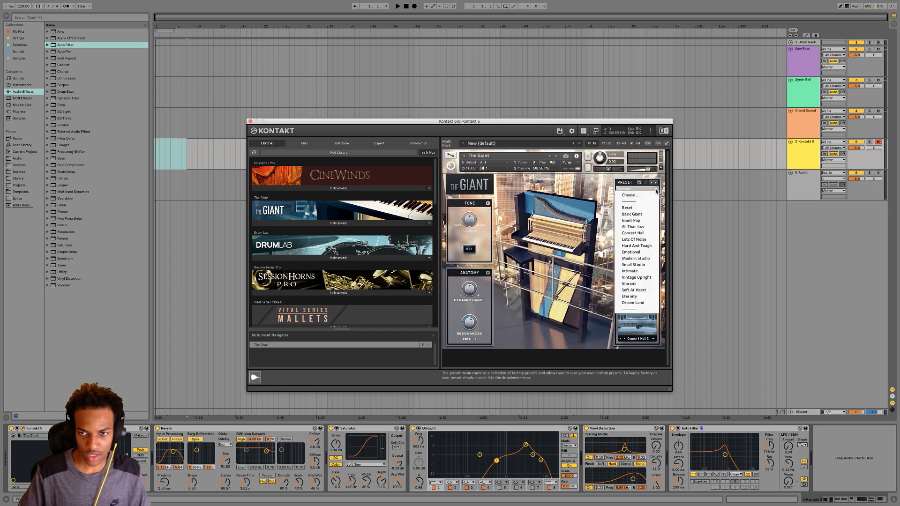
click(631, 220)
click(656, 190)
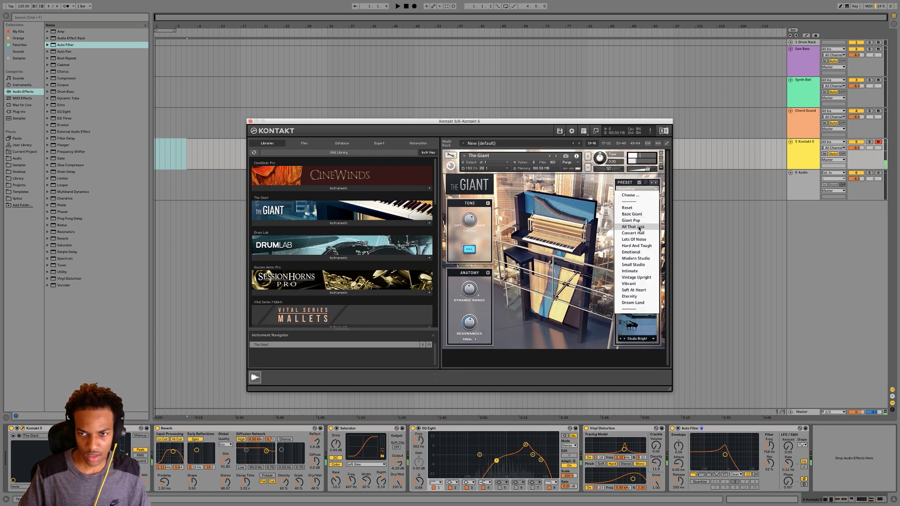
click(639, 227)
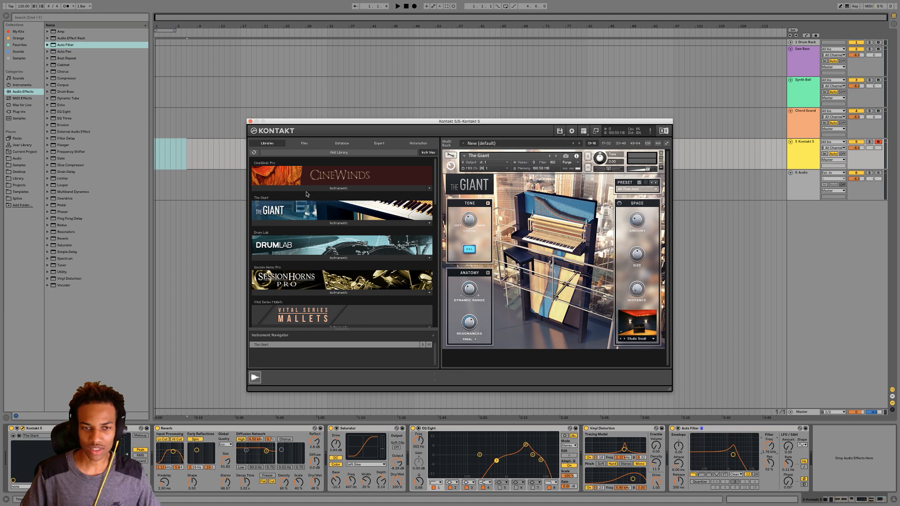
click(251, 122)
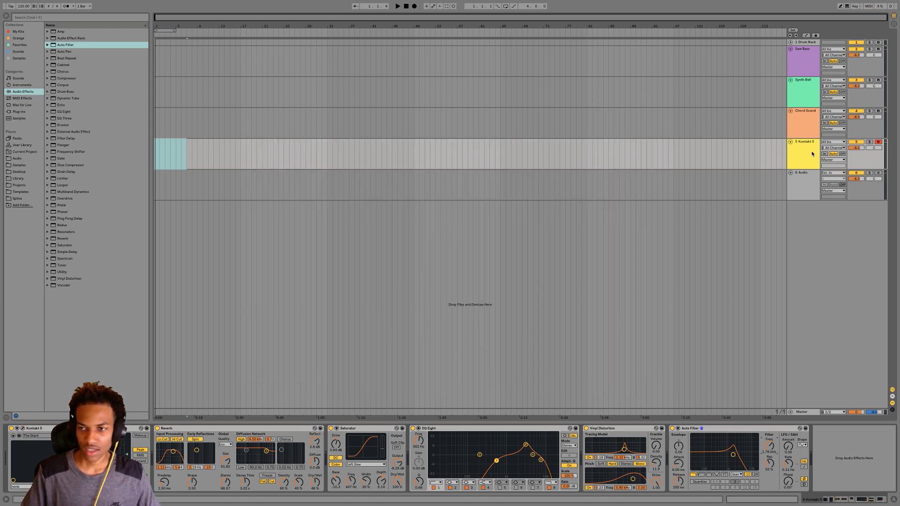
Rename the Kontakt 5 track as Piano
key(super+r)
text(Pien)
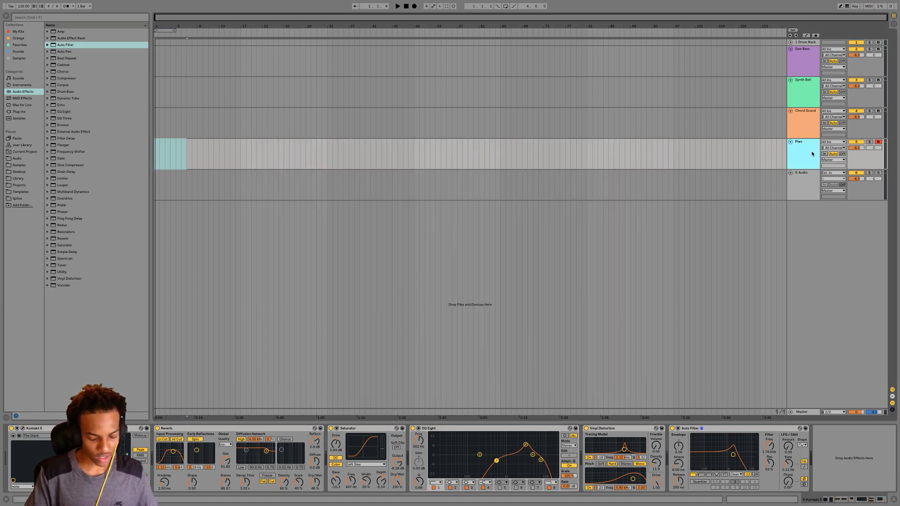
text(o)
key(Return)
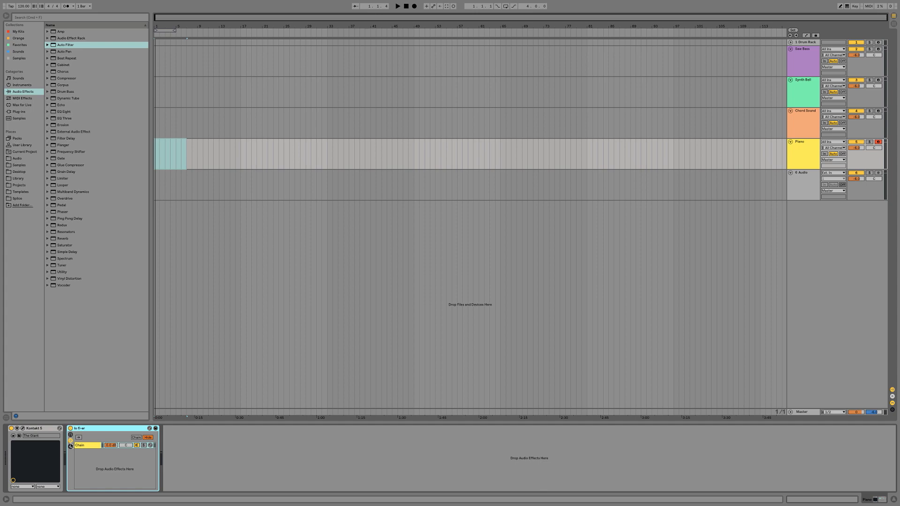
Look over the effects inside the lo-fi-er rack, leaving only its chain list shown
click(71, 447)
click(70, 441)
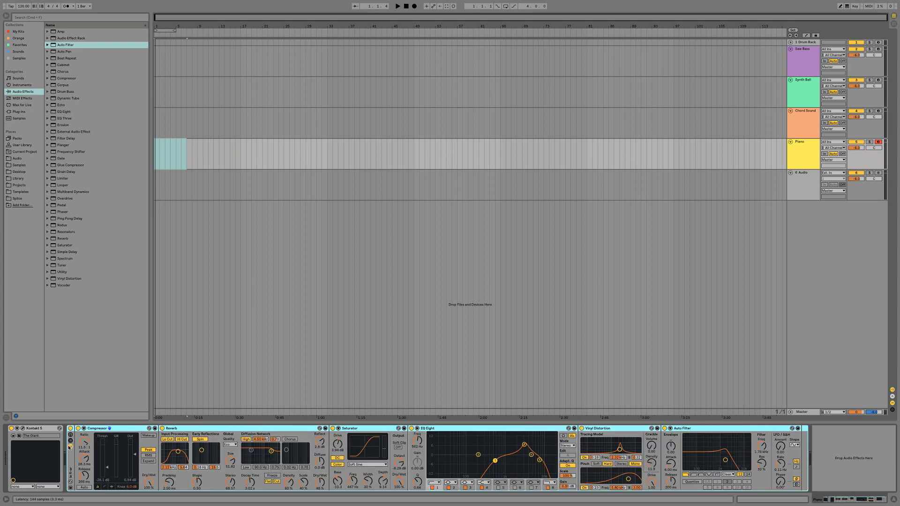
click(71, 443)
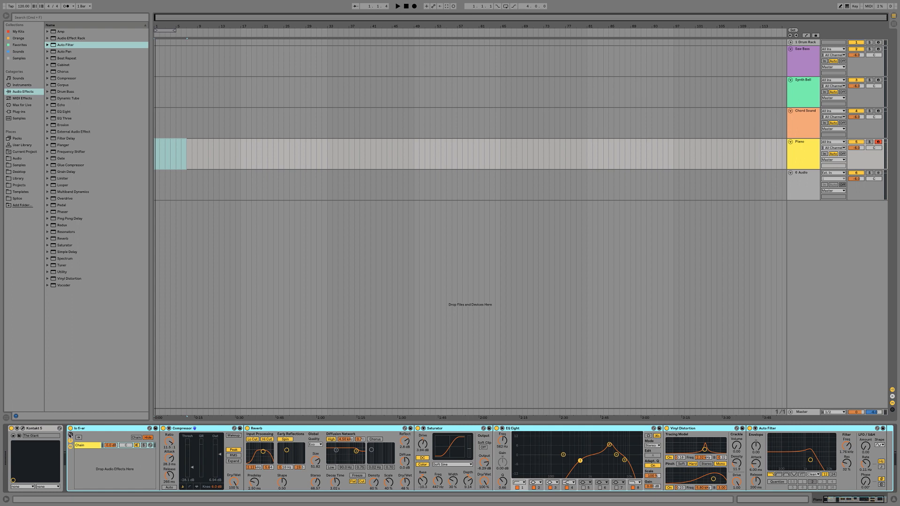
click(70, 434)
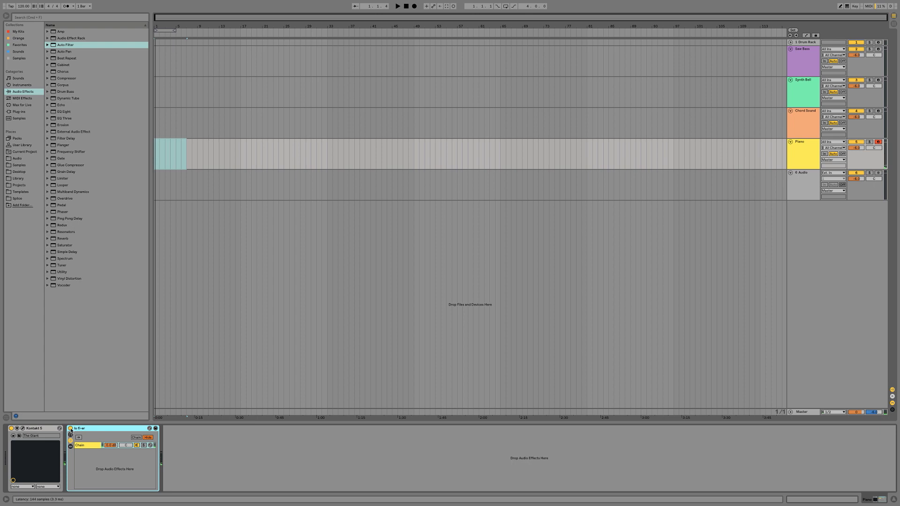
Choose the Vintage Upright preset for The Giant while the lo-fi-er rack is bypassed, and reactivate the rack
click(70, 428)
click(60, 428)
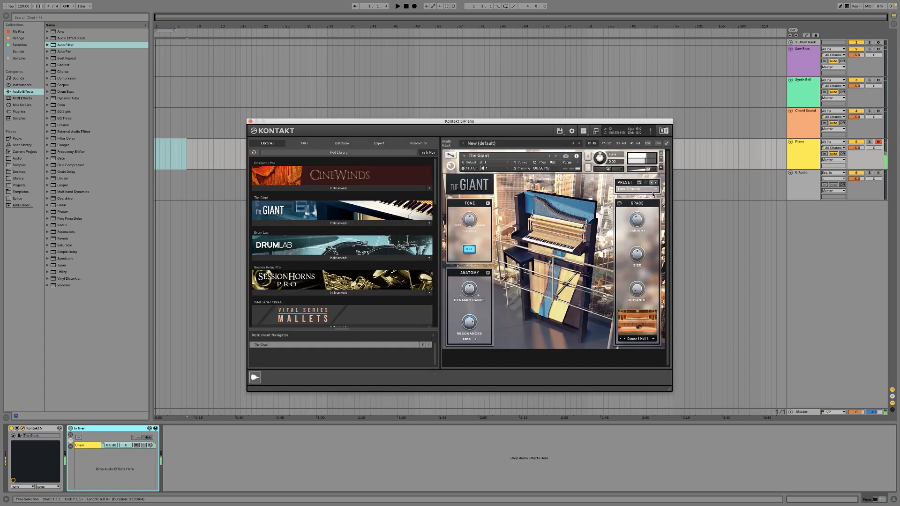
click(653, 192)
click(647, 216)
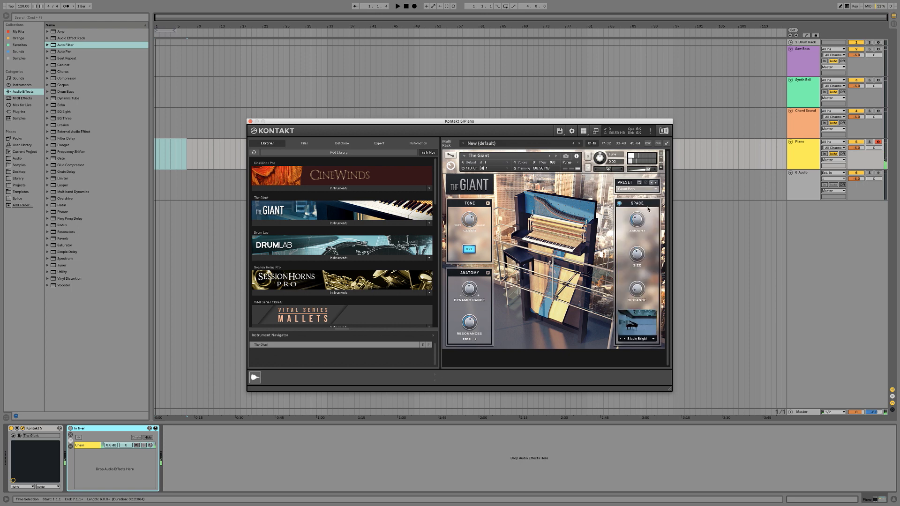
click(653, 192)
click(648, 205)
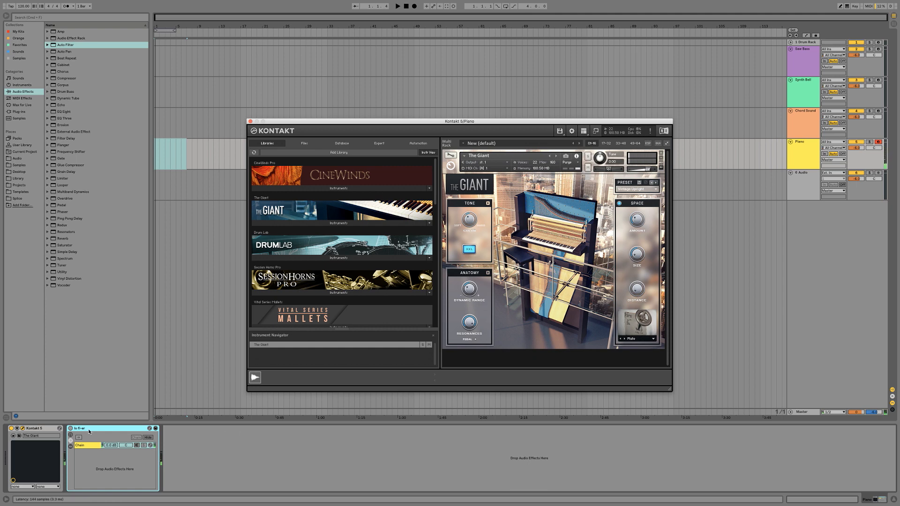
click(70, 429)
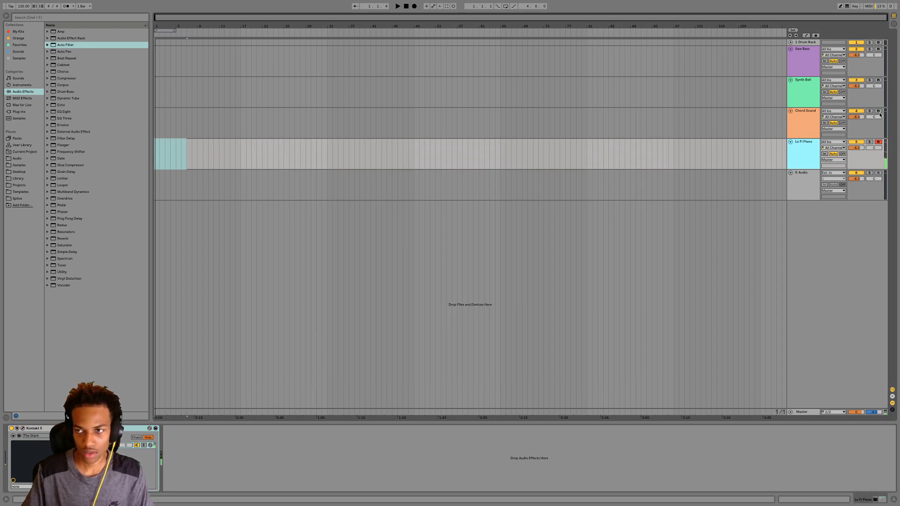
Arm Chord Sound, Synth Bell and Saw Bass in turn to audition each instrument, finishing with Chord Sound armed
click(879, 112)
click(879, 80)
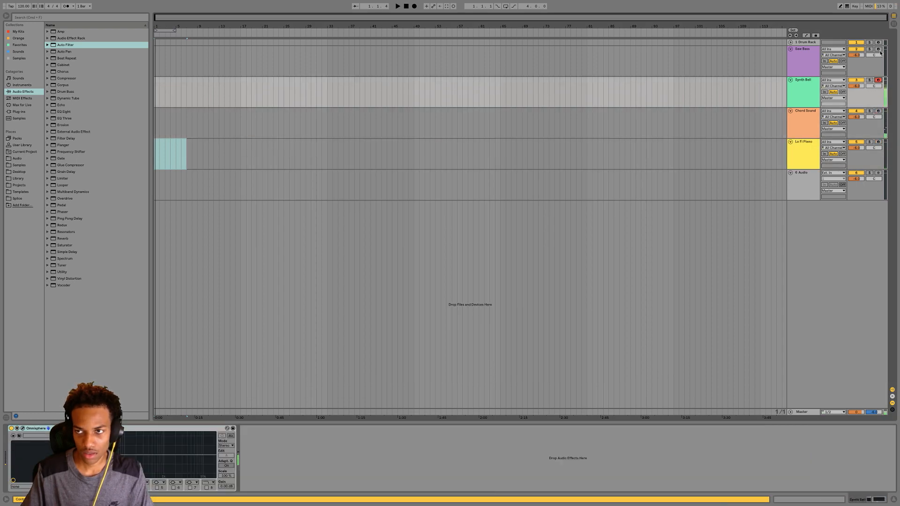
click(879, 49)
click(879, 112)
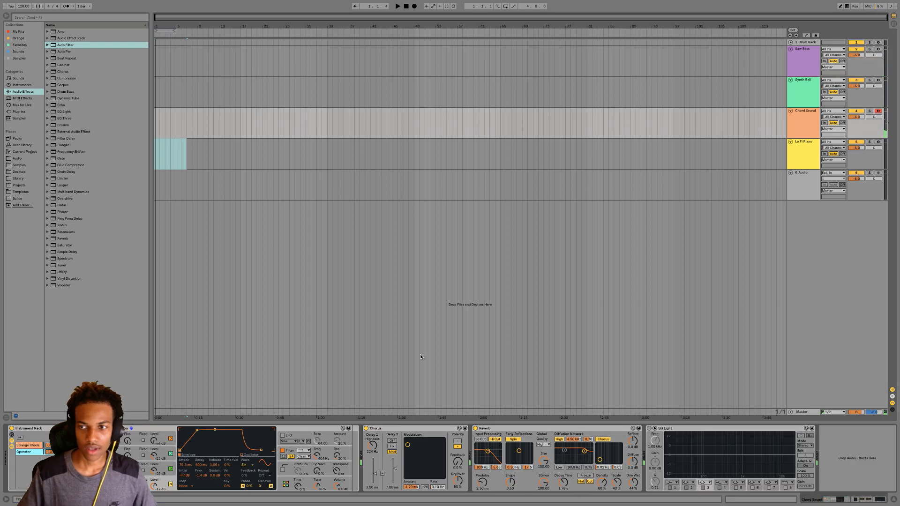
Insert a MIDI track below Chord Sound and load the Omnisphere plug-in on it
click(798, 130)
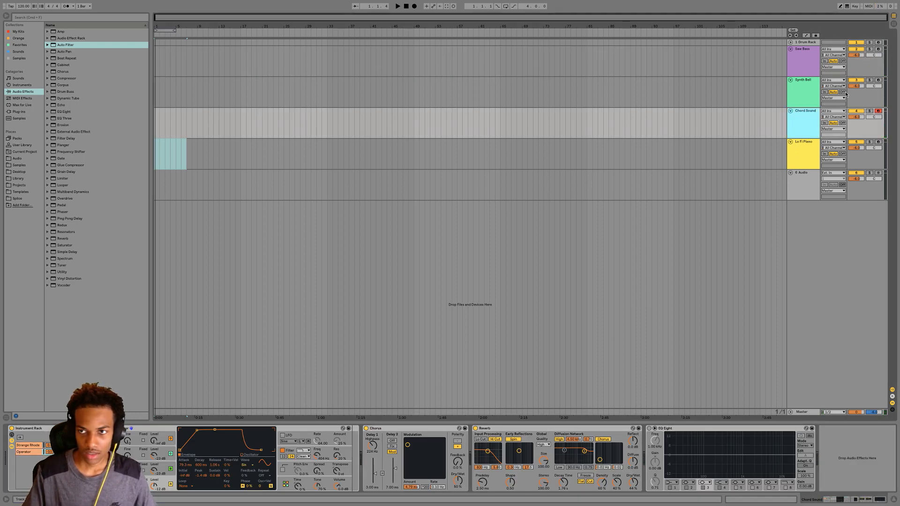
key(super+shift+t)
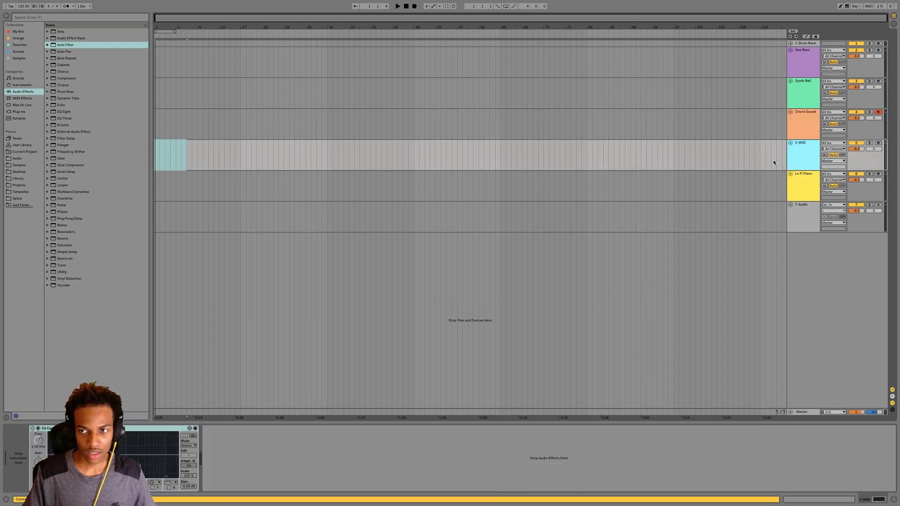
click(19, 111)
click(71, 178)
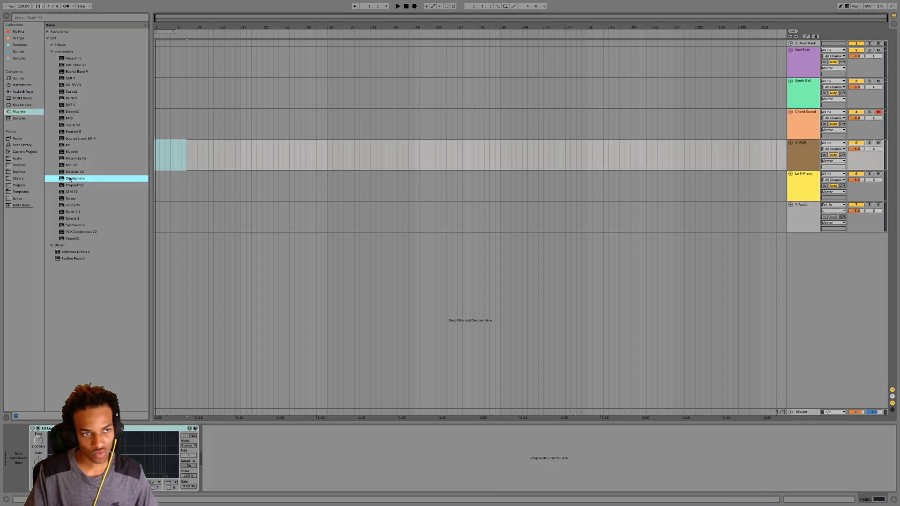
click(68, 138)
click(70, 179)
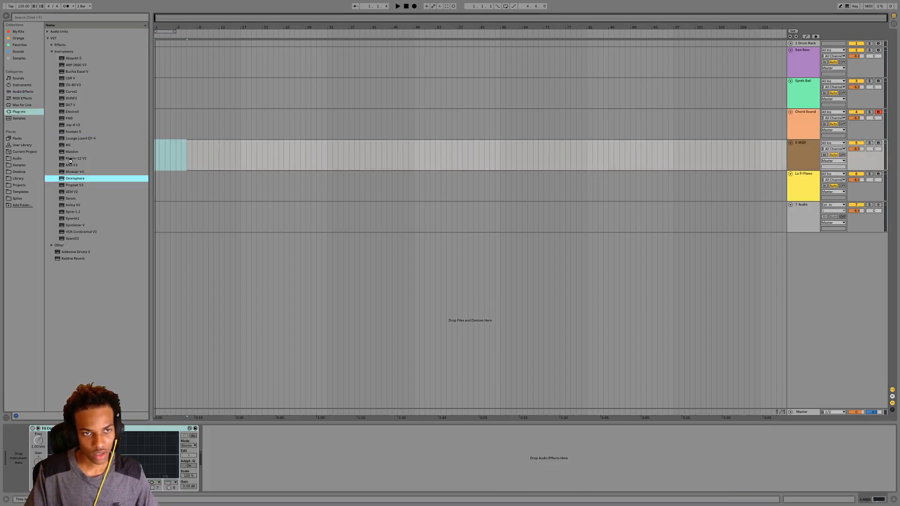
key(Return)
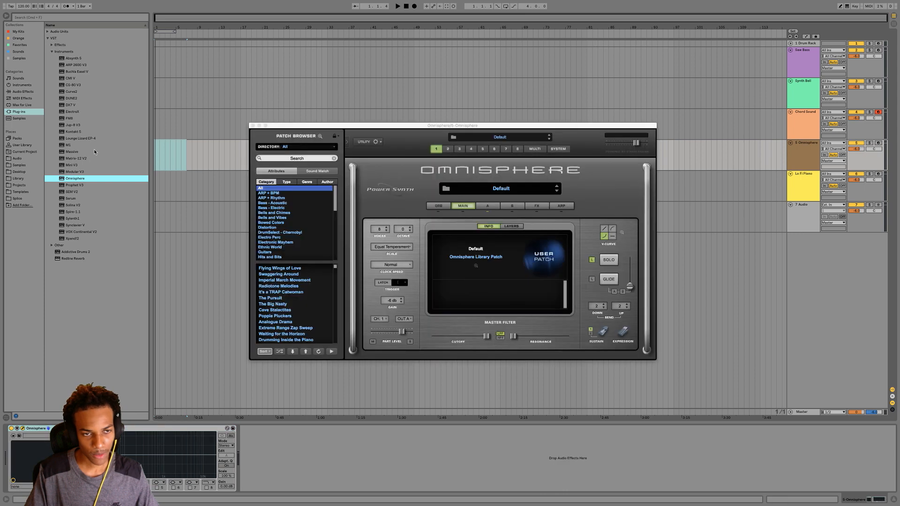
Load the Expressive Stringbowls patch from the Bells and Vibes category and adjust the decay of layer A's amp envelope
mouse_move(554, 321)
mouse_down()
mouse_move(581, 326)
mouse_move(561, 316)
mouse_up()
click(512, 206)
click(488, 207)
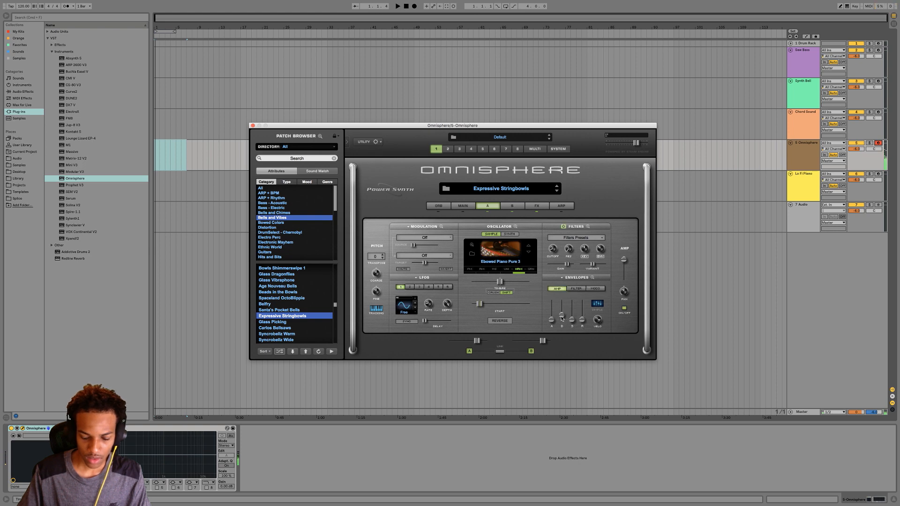
drag(562, 319, 562, 313)
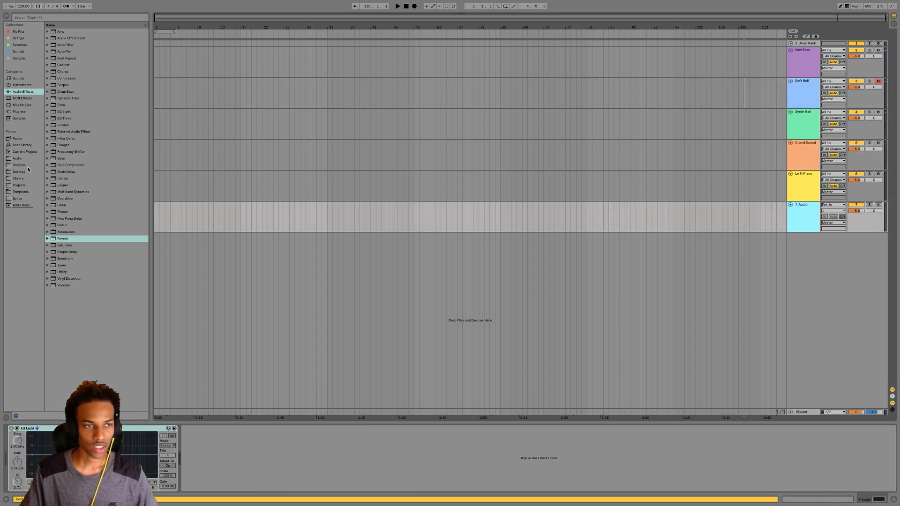
Place Tia Blake - Poly Vaughn.wav from the Audio folder on the empty audio track and play it from about bar 50
click(28, 167)
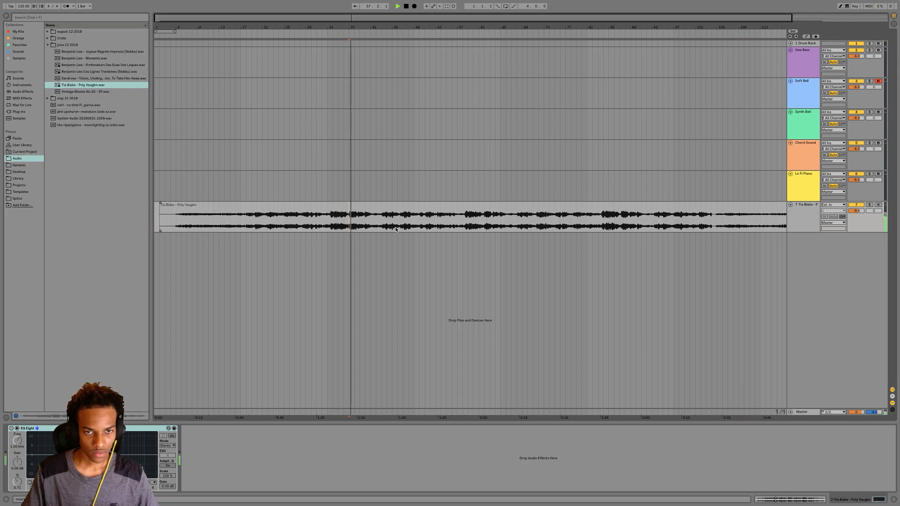
click(420, 228)
key(space)
key(space)
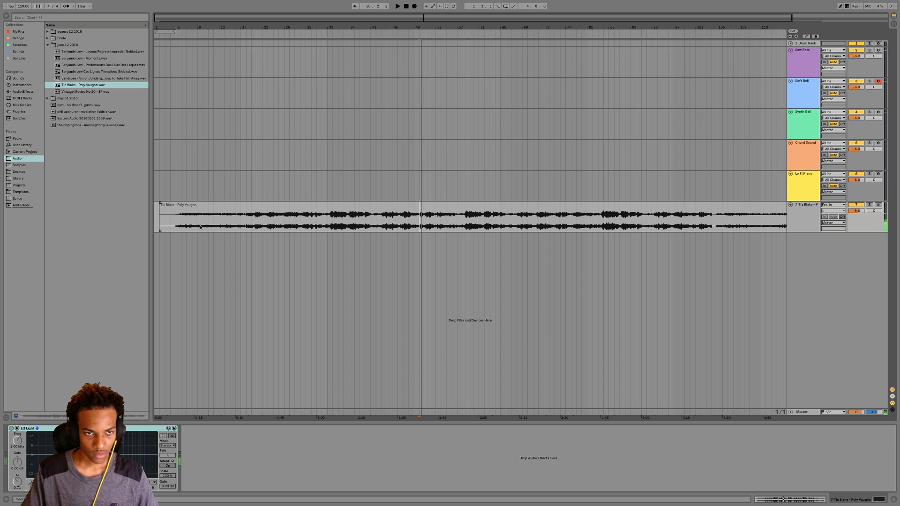
Remove the part of the song clip before about bar 50 and play the remainder
drag(160, 210, 421, 210)
key(space)
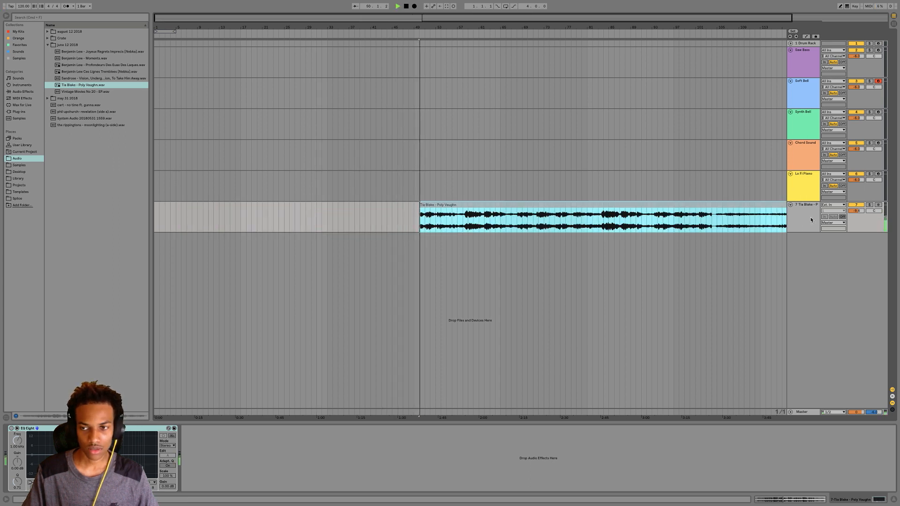
click(108, 429)
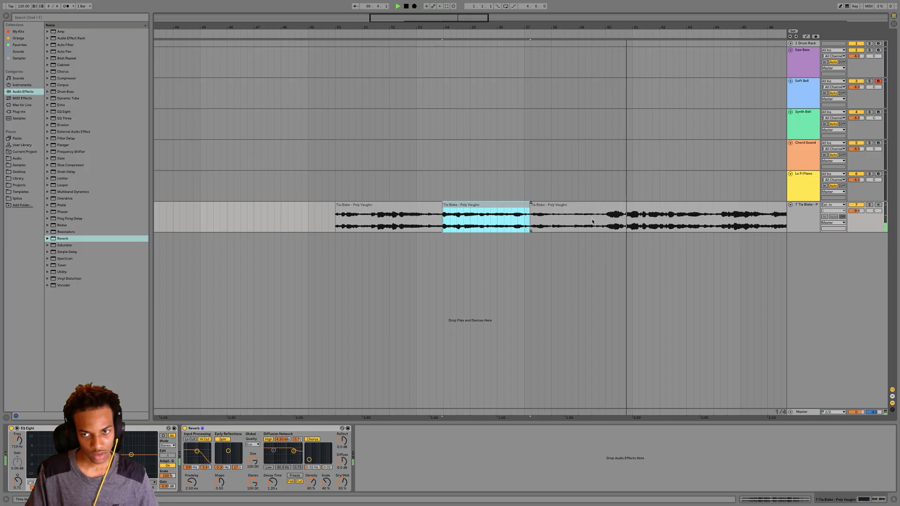
Audition the song clip from several points between about bars 60 and 76 to find phrases worth sampling
click(606, 225)
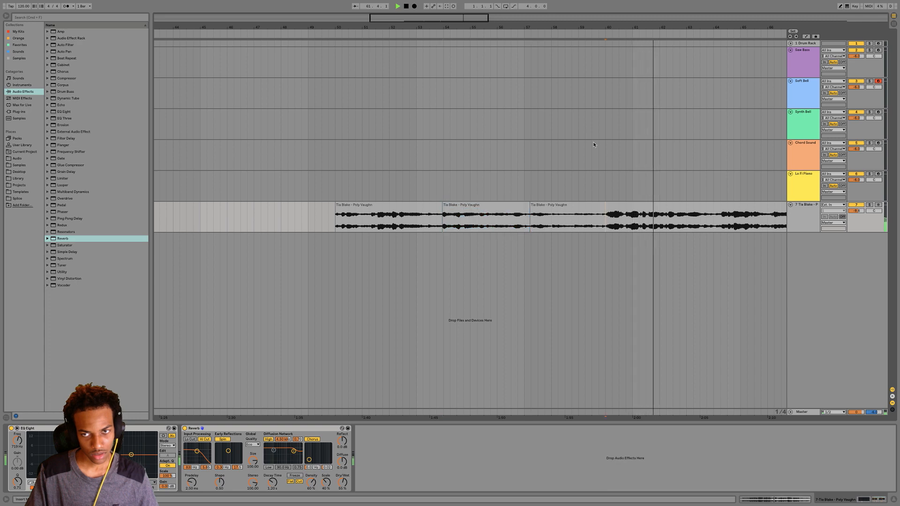
drag(577, 27, 576, 7)
key(space)
click(599, 221)
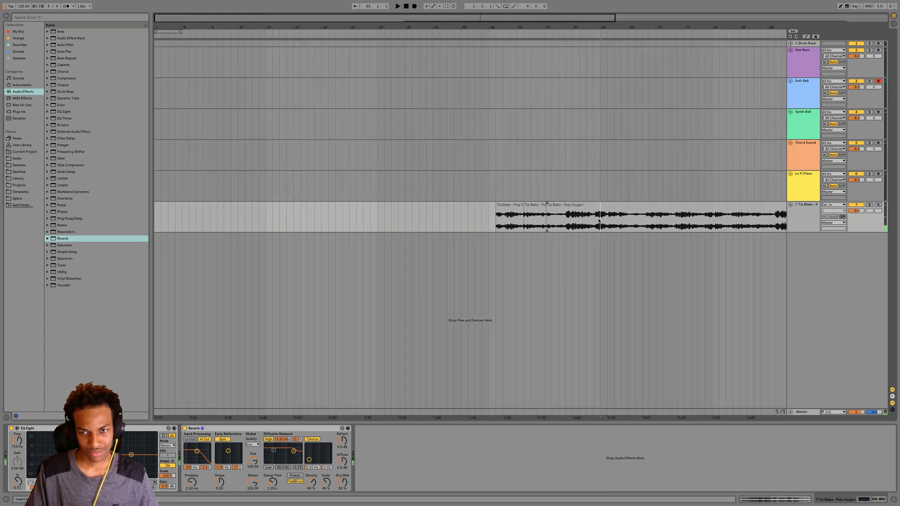
key(space)
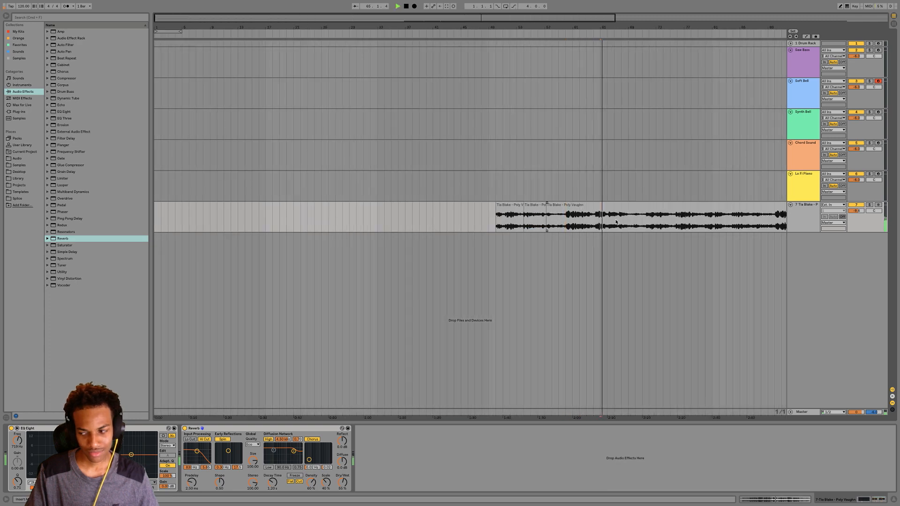
click(650, 225)
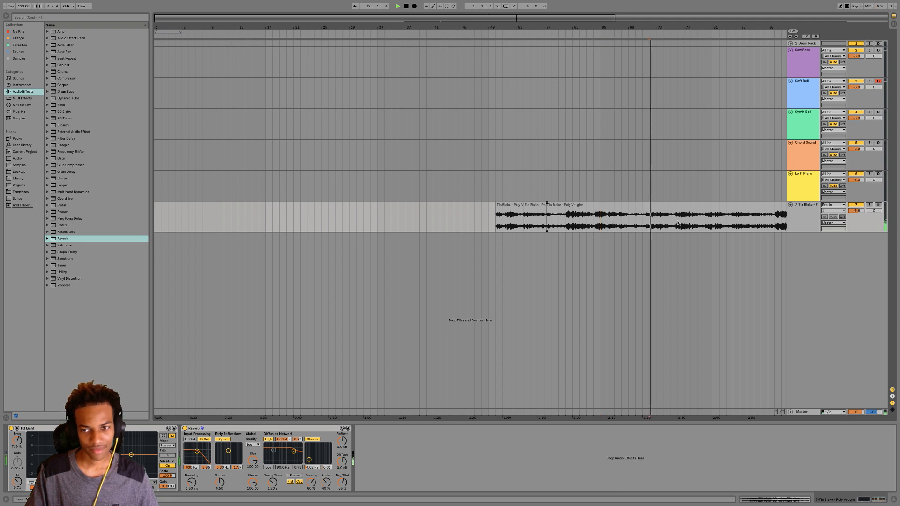
click(684, 223)
key(space)
key(space)
Pinpoint the start of the phrase around bar 76 by playing the song from two nearby positions
mouse_move(669, 28)
mouse_down()
mouse_move(669, 38)
mouse_move(594, 39)
mouse_move(478, 26)
mouse_move(512, 86)
mouse_up()
click(544, 216)
key(space)
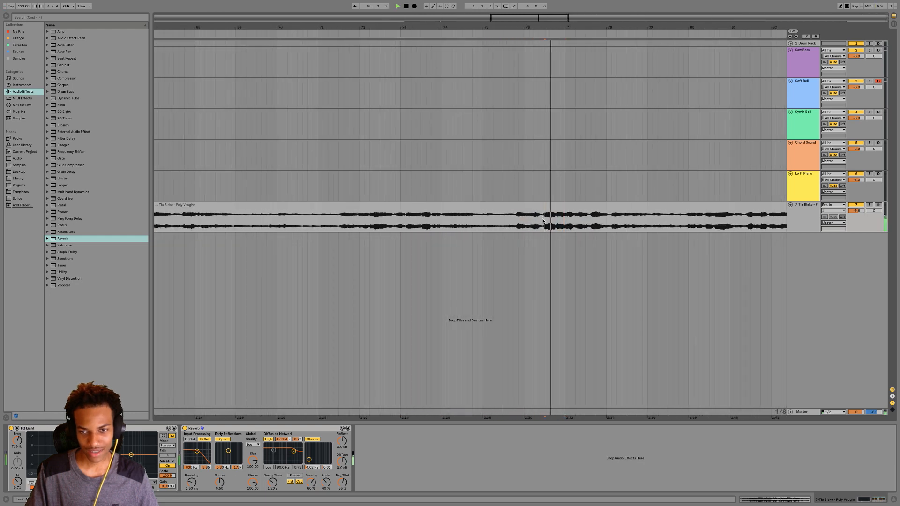
click(515, 219)
key(space)
key(space)
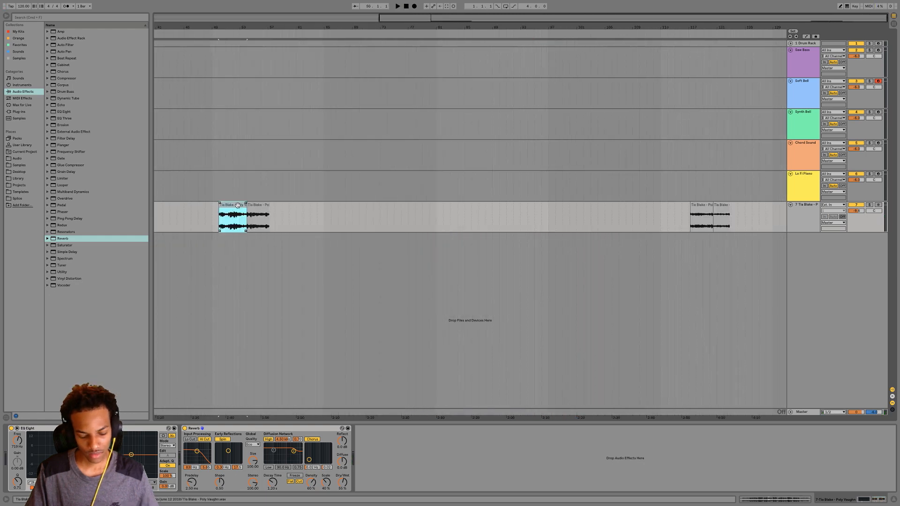
Undo the deletion of the middle song clips and colour the short chop at about bar 53 red
key(super+z)
click(305, 213)
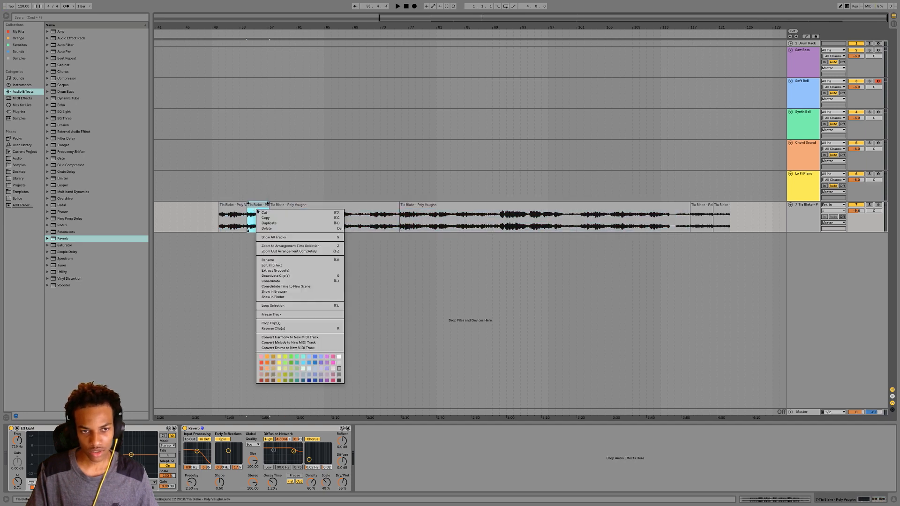
right_click(257, 210)
click(261, 364)
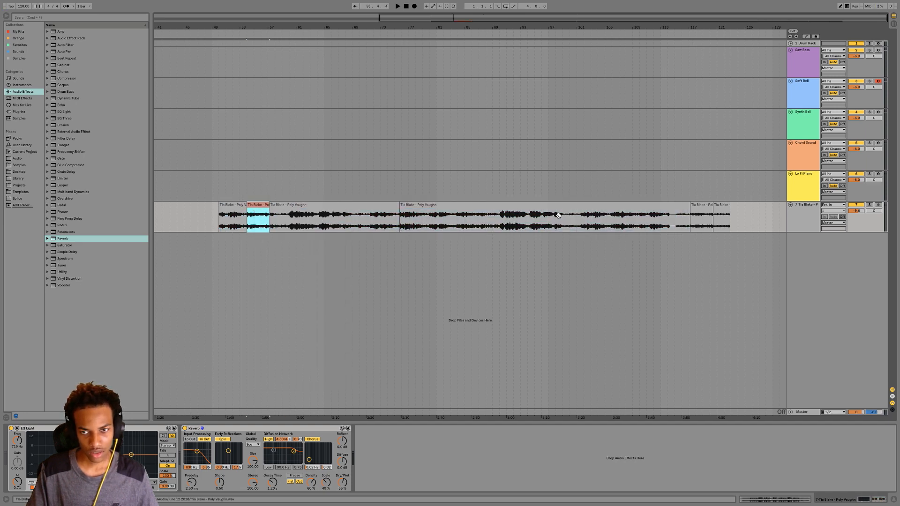
Colour the two short chops at the end of the song red together
click(703, 210)
shift+click(721, 210)
right_click(721, 210)
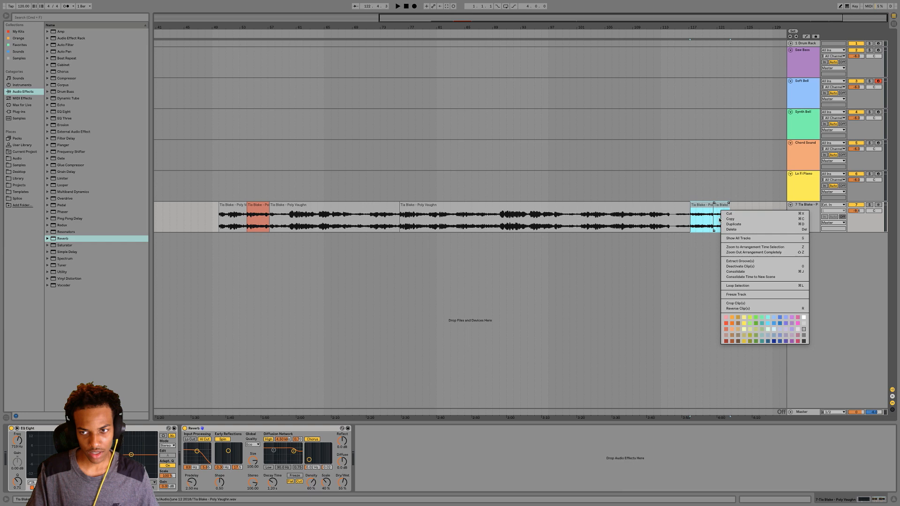
click(727, 329)
click(621, 303)
Delete the long uncoloured song clips lying between the short chops
click(561, 206)
key(Delete)
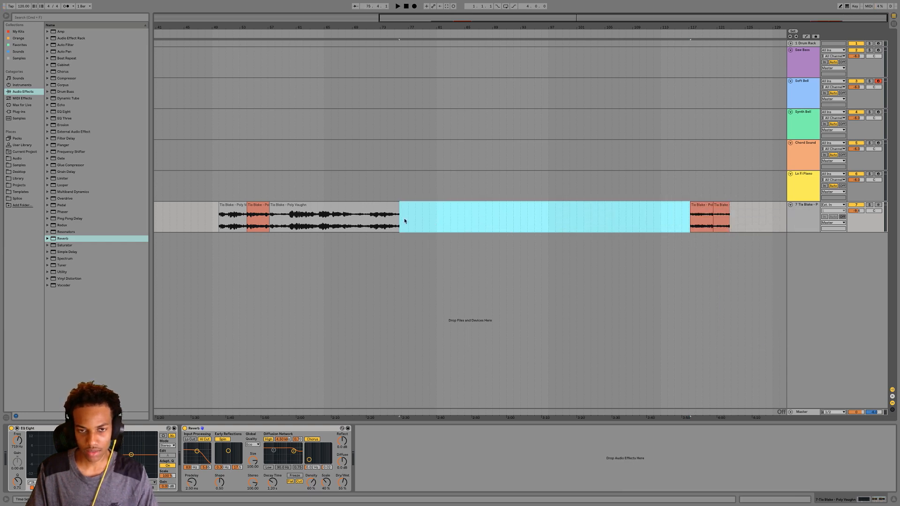
click(300, 205)
key(Delete)
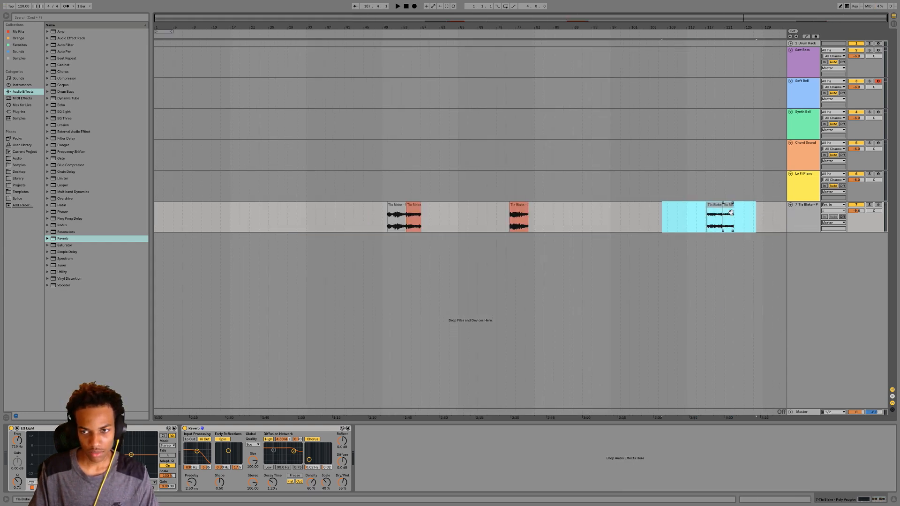
Give the last two chops on the sample track the same red colour as the other marked chops
right_click(711, 208)
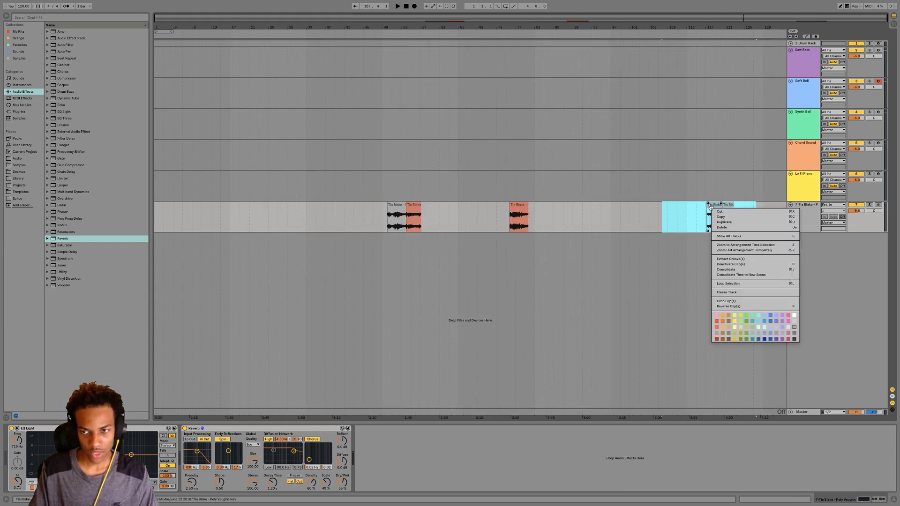
click(719, 328)
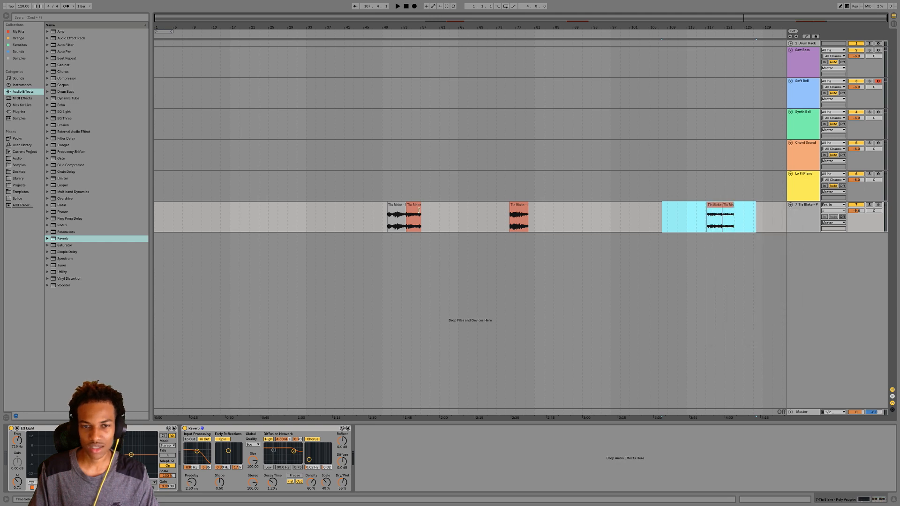
Delete the uncoloured clip in front of the first red chop and move that chop to bar 1
click(402, 205)
key(Delete)
drag(413, 205, 29, 19)
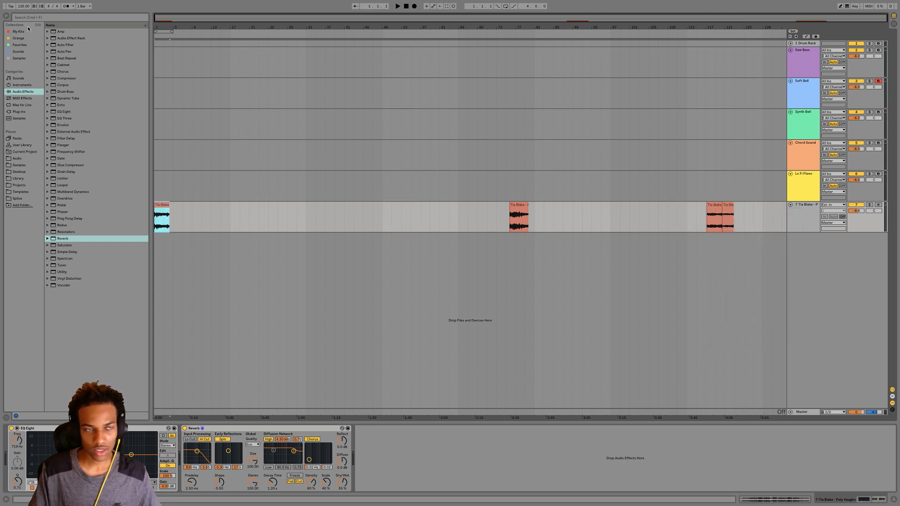
Deactivate the sample track and set the project tempo to 104 BPM
click(856, 205)
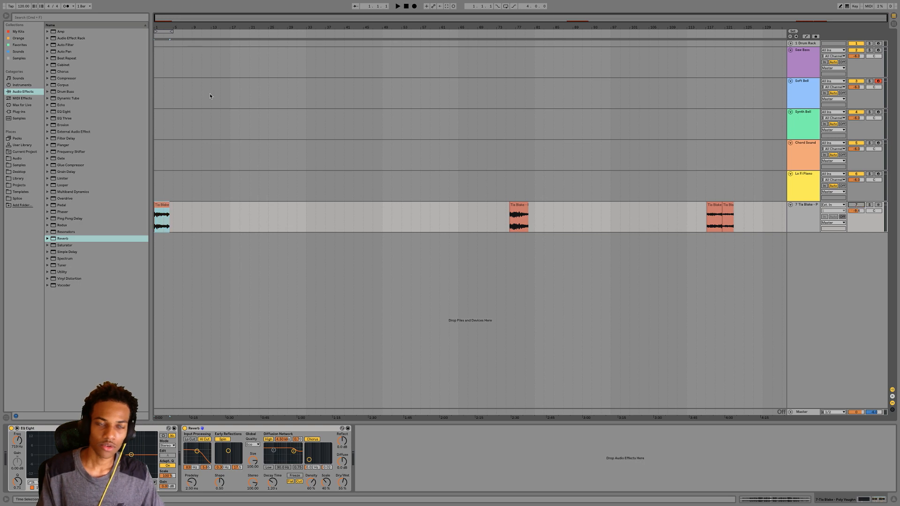
click(10, 6)
click(24, 6)
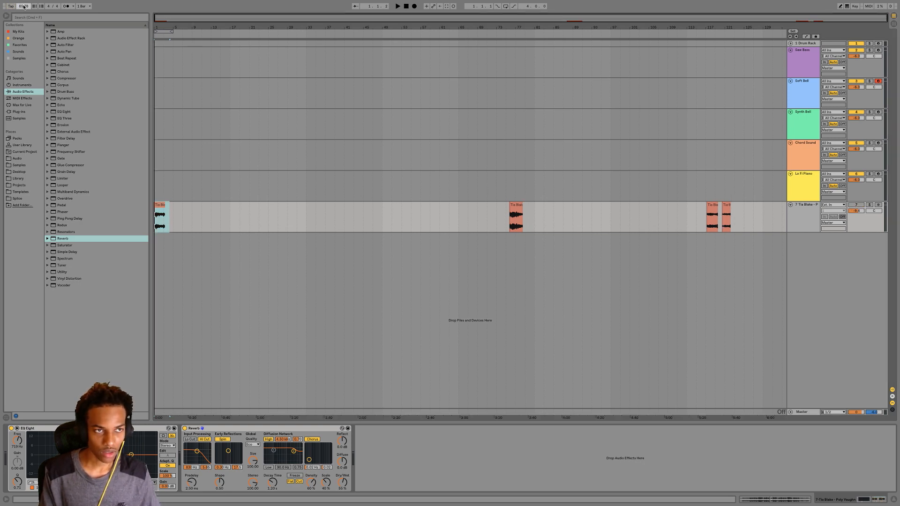
text(104)
key(Return)
Move the second red chop to about bar 5 and the last two chops to about bar 10
click(332, 186)
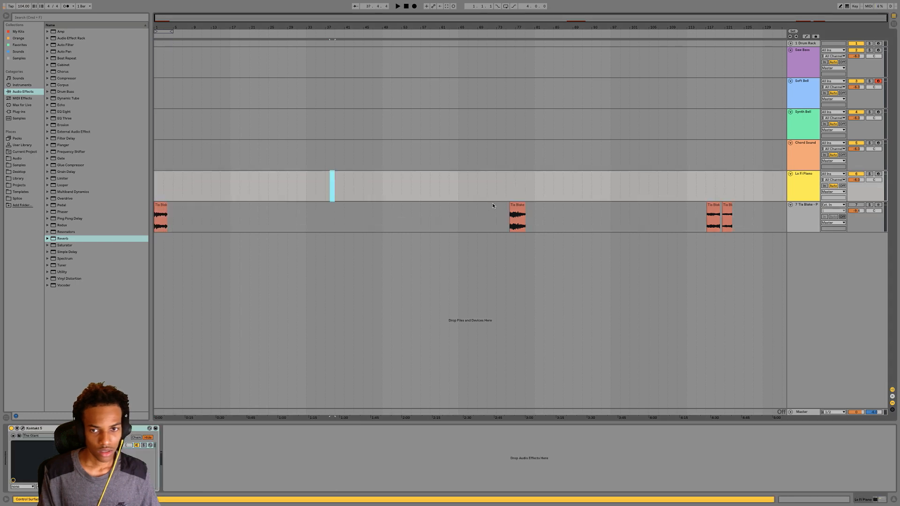
drag(520, 205, 186, 217)
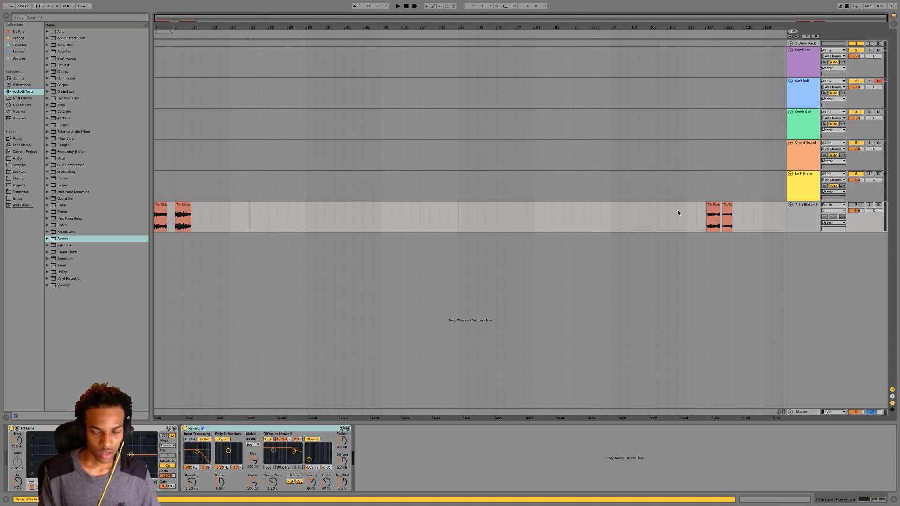
mouse_move(692, 218)
mouse_down()
mouse_move(744, 214)
mouse_move(205, 214)
mouse_up()
click(291, 211)
Turn grid snapping on, reactivate the sample track and play from the first chop
click(158, 210)
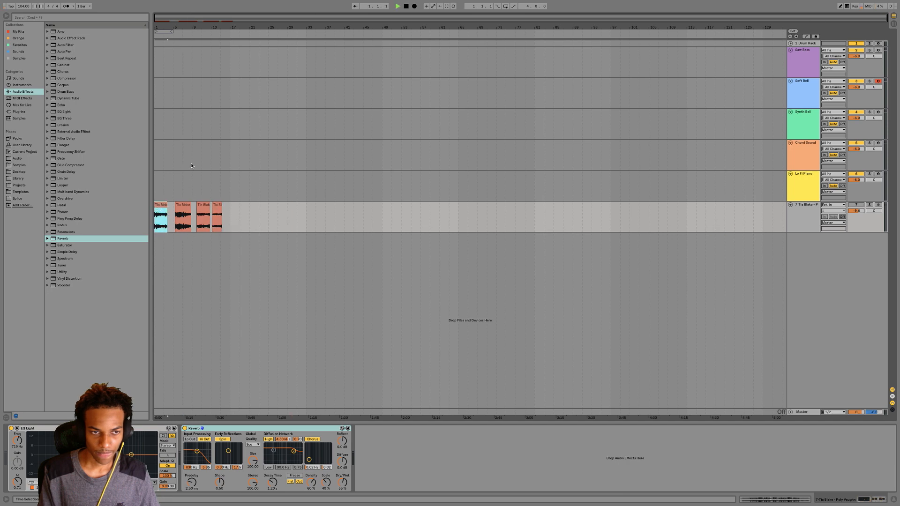
key(space)
key(super+4)
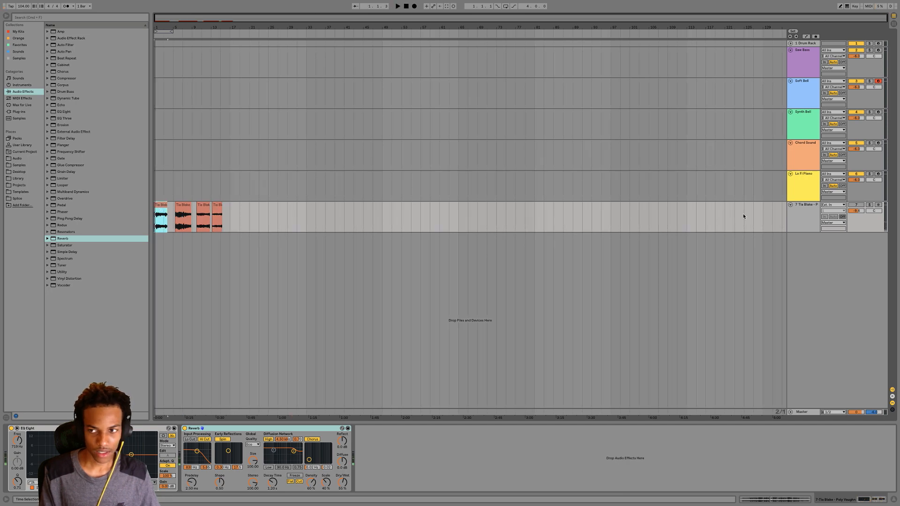
click(853, 206)
key(space)
Loop playback over the first chop's length and listen to it repeat
drag(162, 27, 175, 164)
click(184, 209)
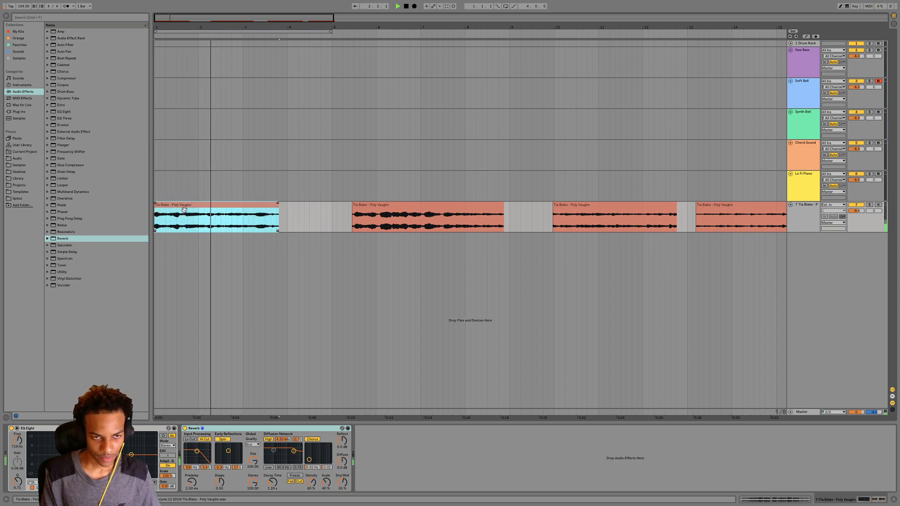
key(super+l)
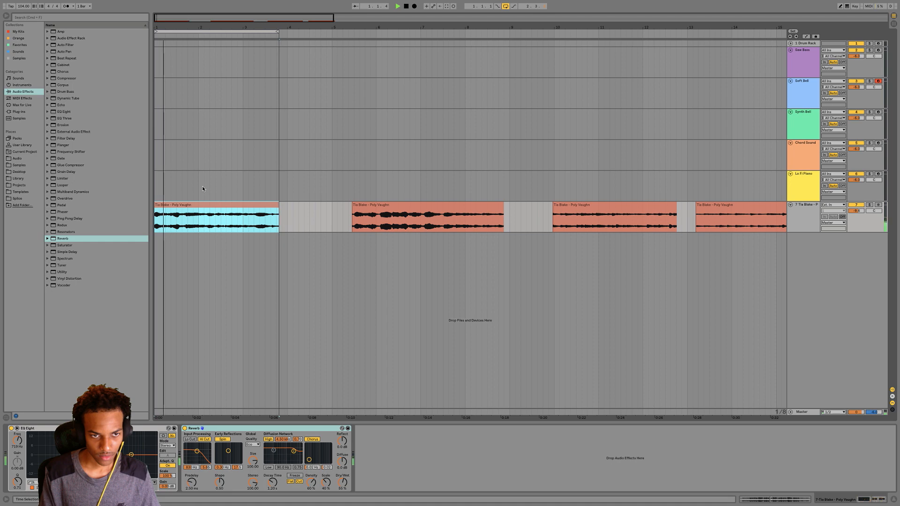
key(space)
Warp the first chop with the Complex mode and fit its length to two bars, ending at bar 3
click(316, 217)
double_click(261, 208)
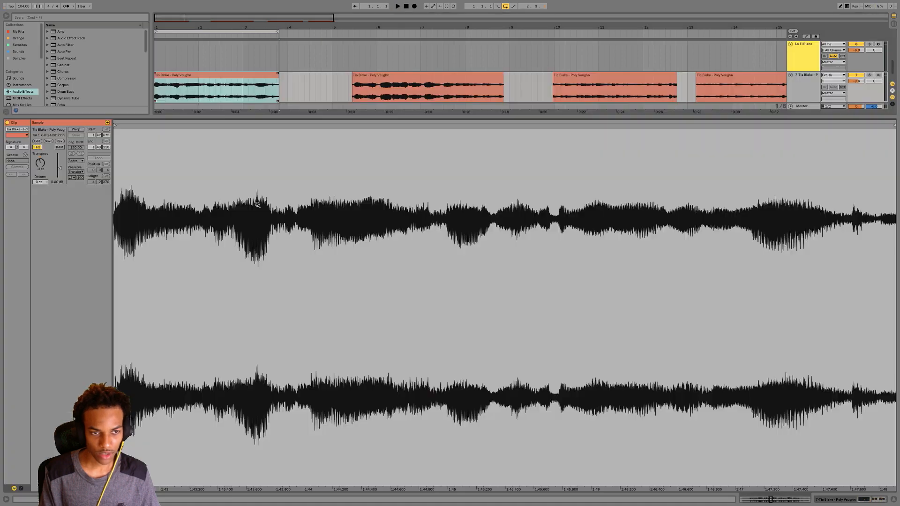
click(76, 130)
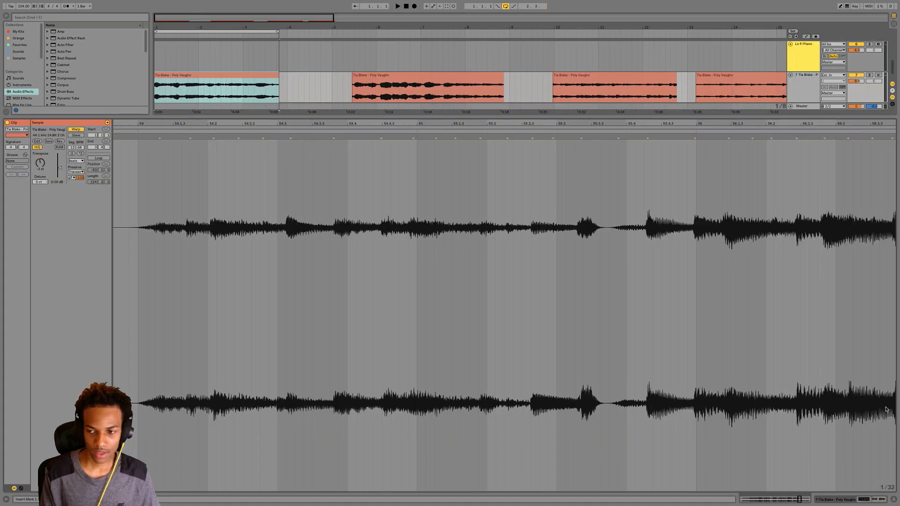
drag(277, 80, 249, 74)
drag(244, 73, 241, 73)
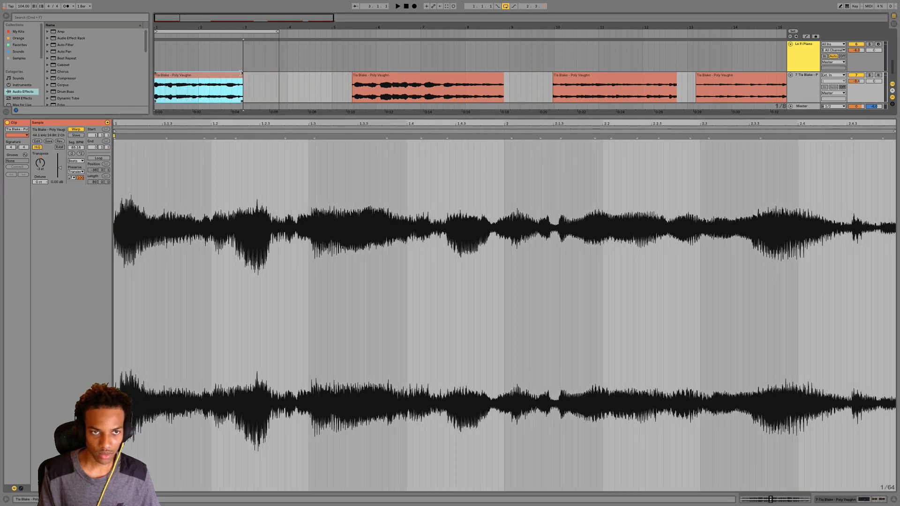
click(76, 161)
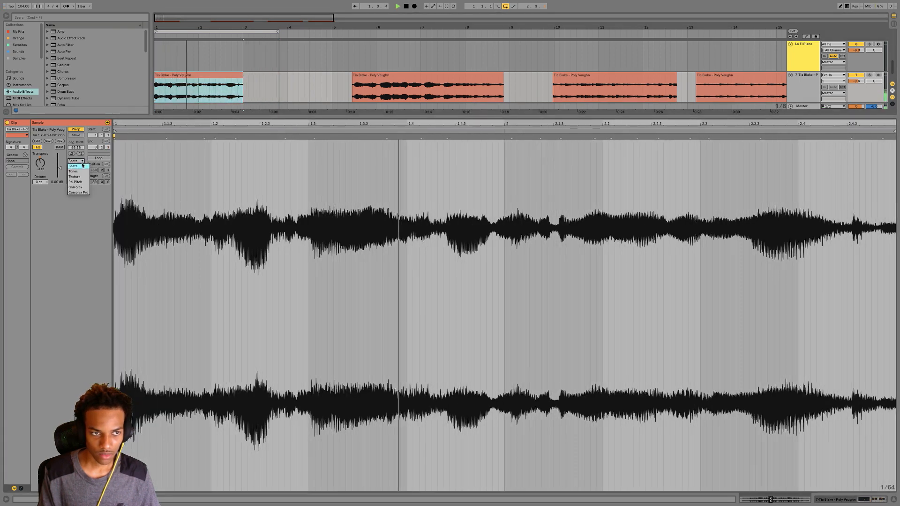
click(81, 190)
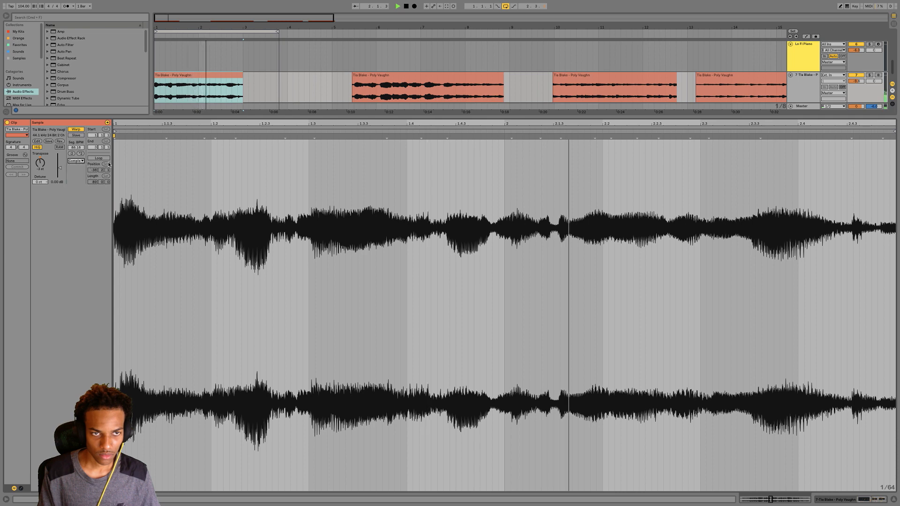
Set the playback loop to the two-bar chop and turn on the metronome
click(232, 73)
key(super+l)
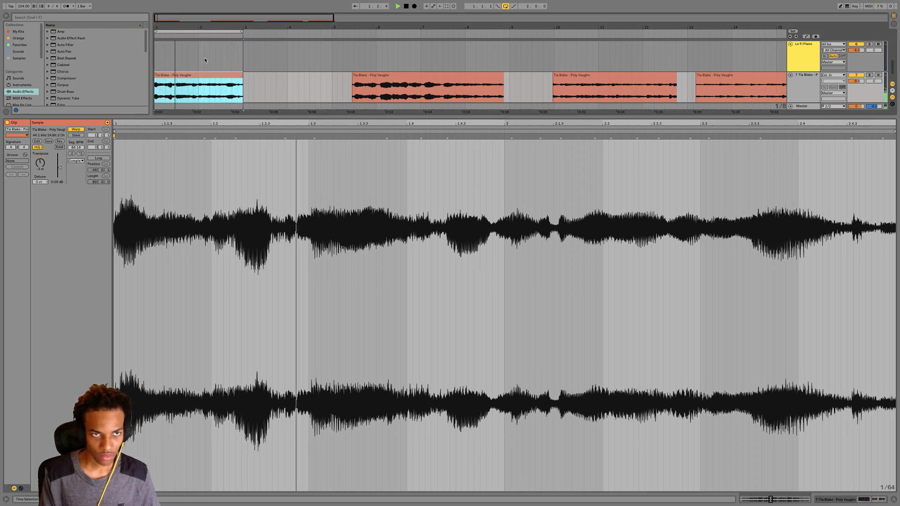
click(64, 7)
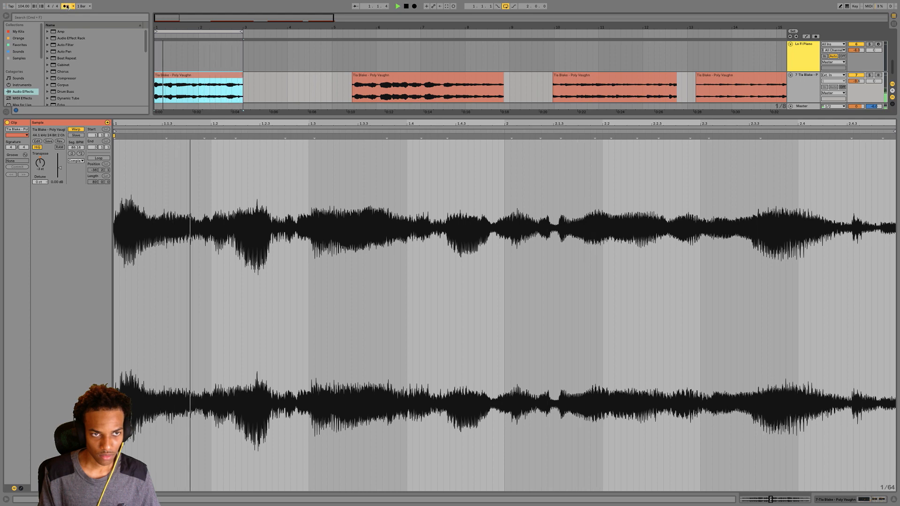
Turn off the metronome, stop playback and line up the second and third chops back to back from bar 3
click(66, 6)
key(space)
drag(382, 76, 273, 78)
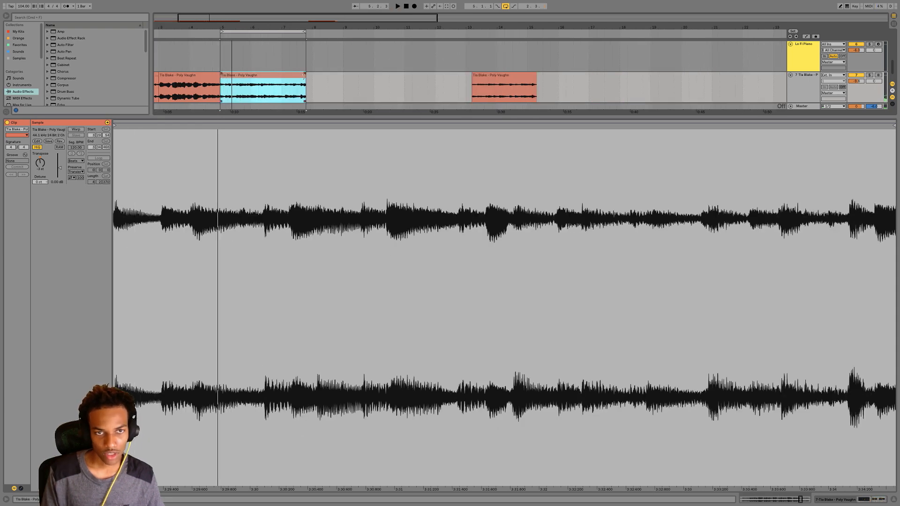
Turn on warping for the third chop and fit its length to two bars, ending at bar 7
click(76, 130)
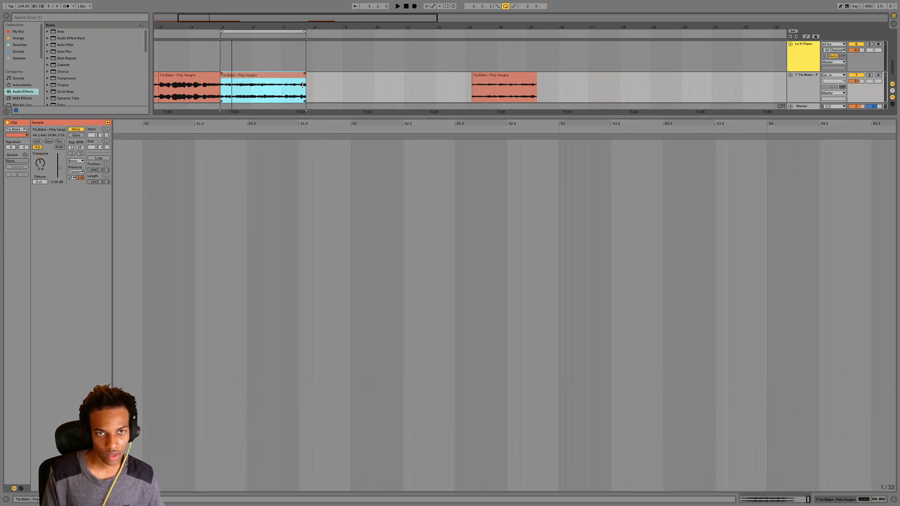
drag(304, 78, 280, 78)
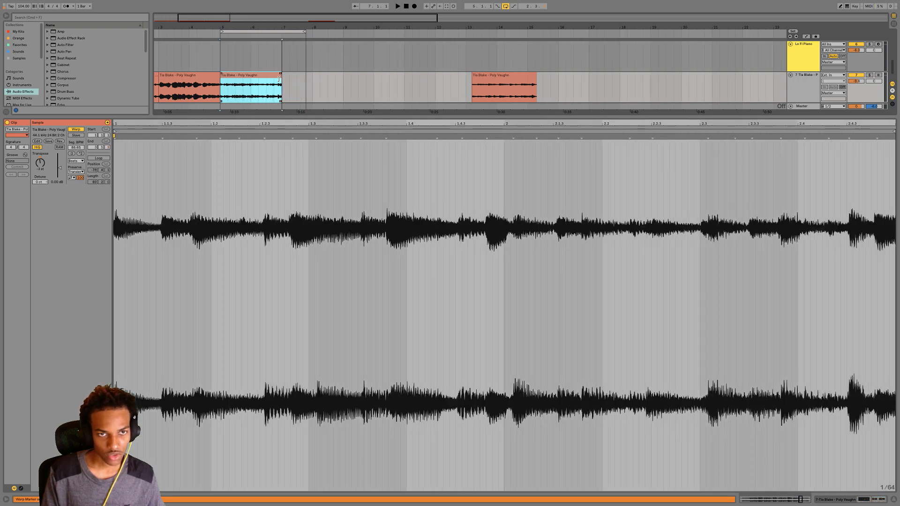
click(279, 79)
click(294, 82)
click(272, 78)
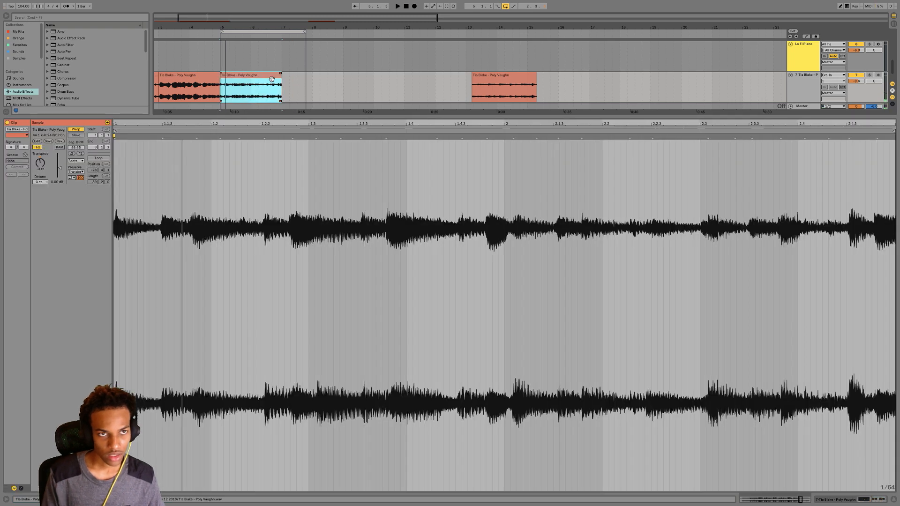
Set the third chop's warp mode to Complex and play it in a loop with the metronome on
click(75, 161)
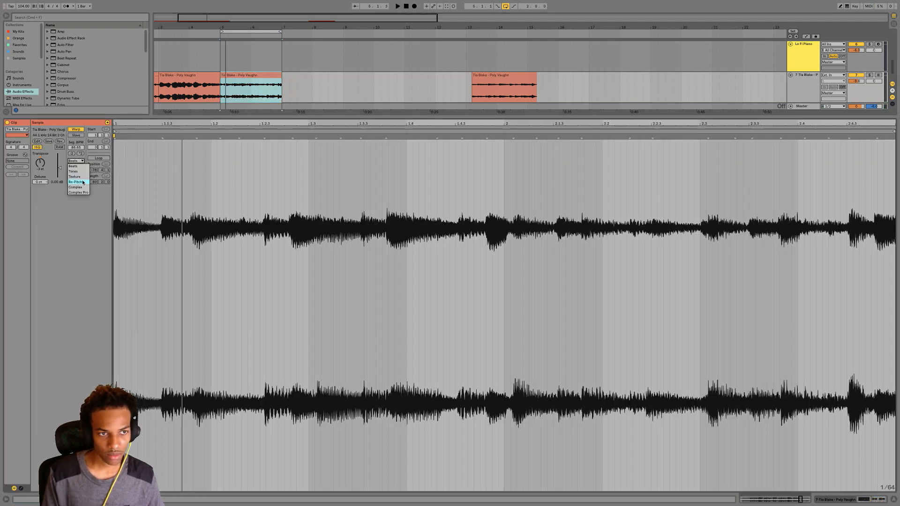
click(66, 6)
key(space)
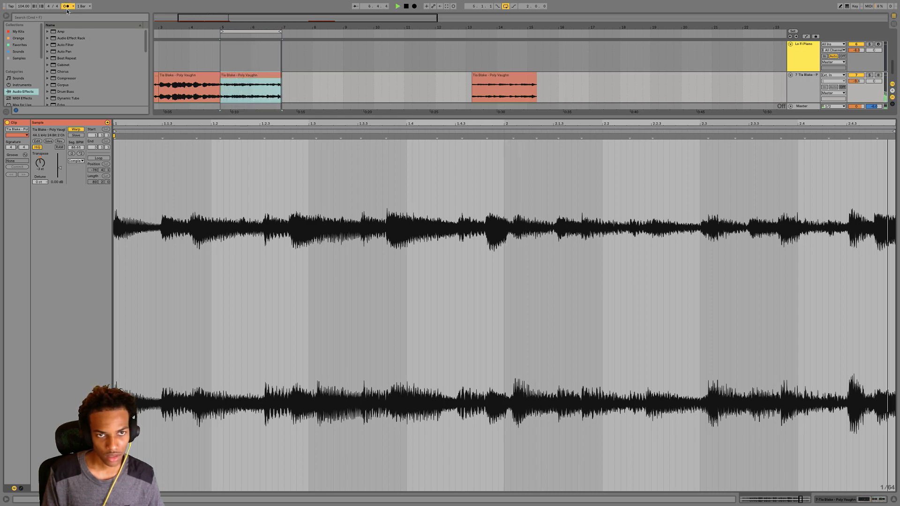
Move the fourth chop to bar 7 directly after the third, and extend the playback loop to bar 10
drag(507, 78, 318, 81)
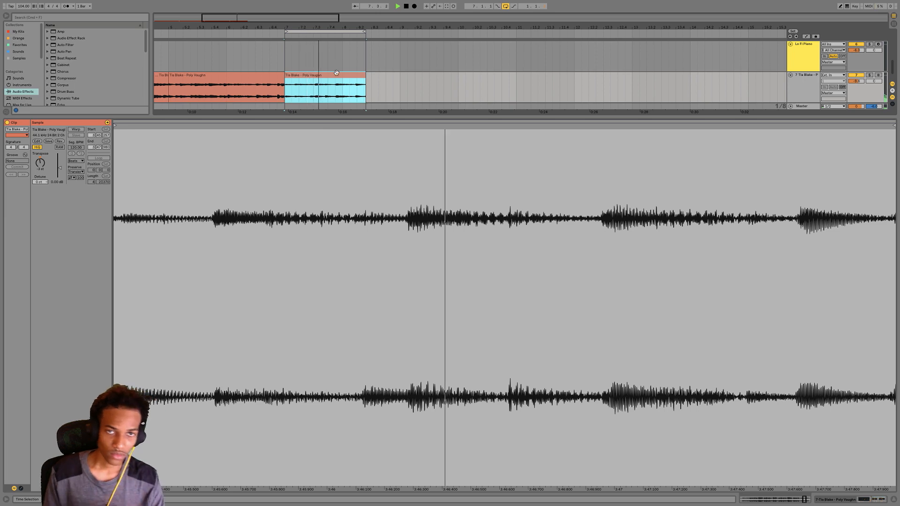
key(space)
drag(363, 31, 457, 30)
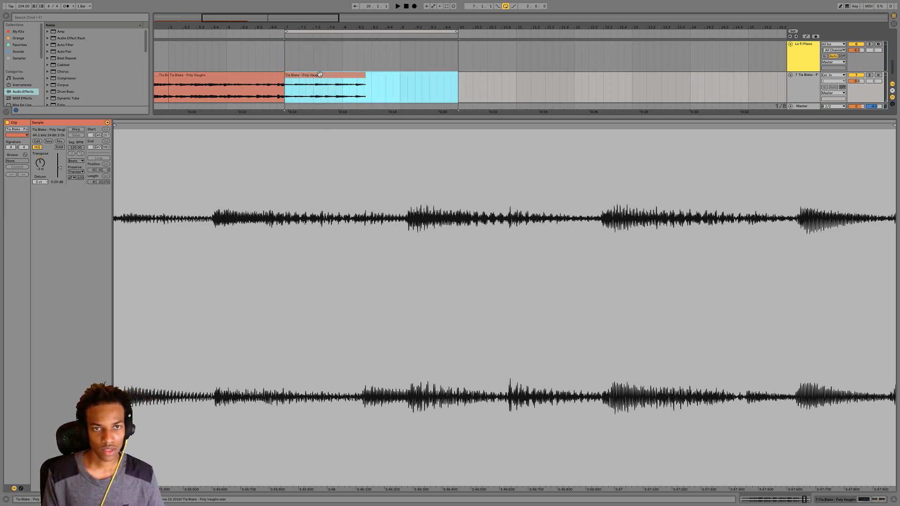
Warp the fourth chop with the Complex mode, fit its length to one bar ending at bar 8, and play it
click(84, 135)
click(75, 129)
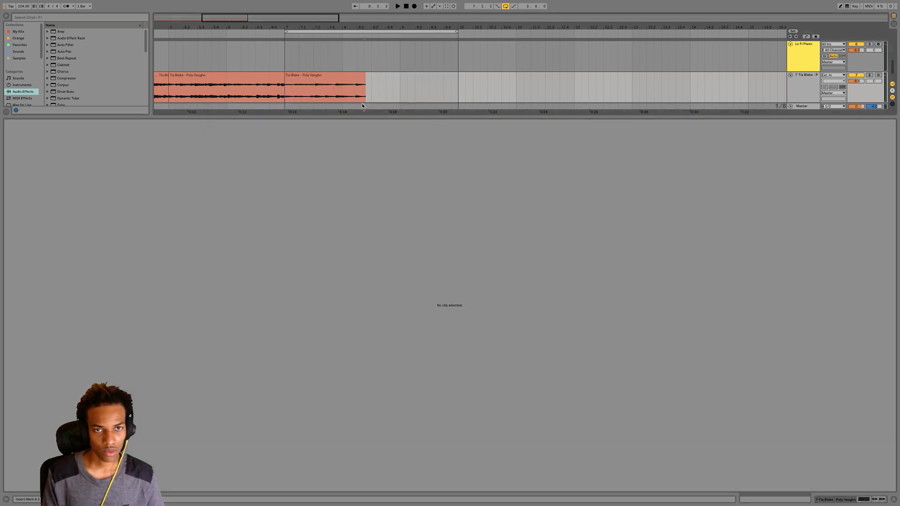
click(360, 79)
drag(363, 78, 341, 79)
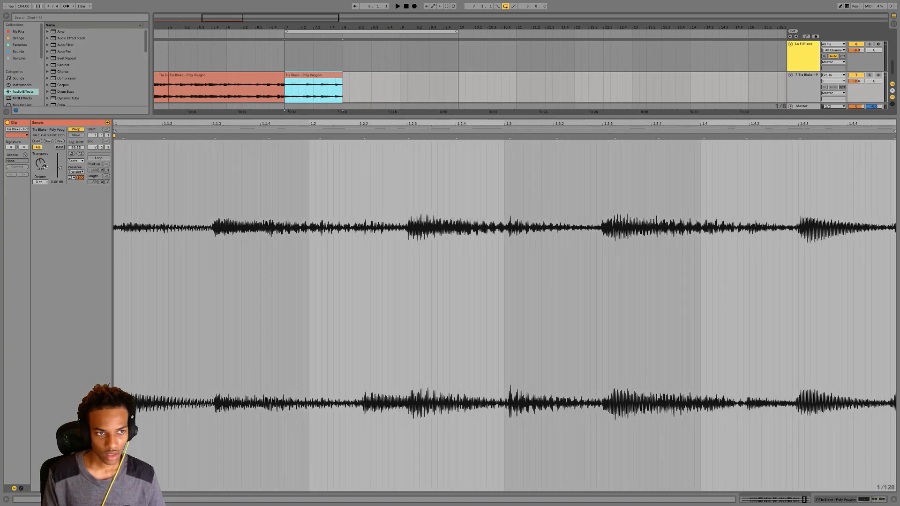
click(75, 161)
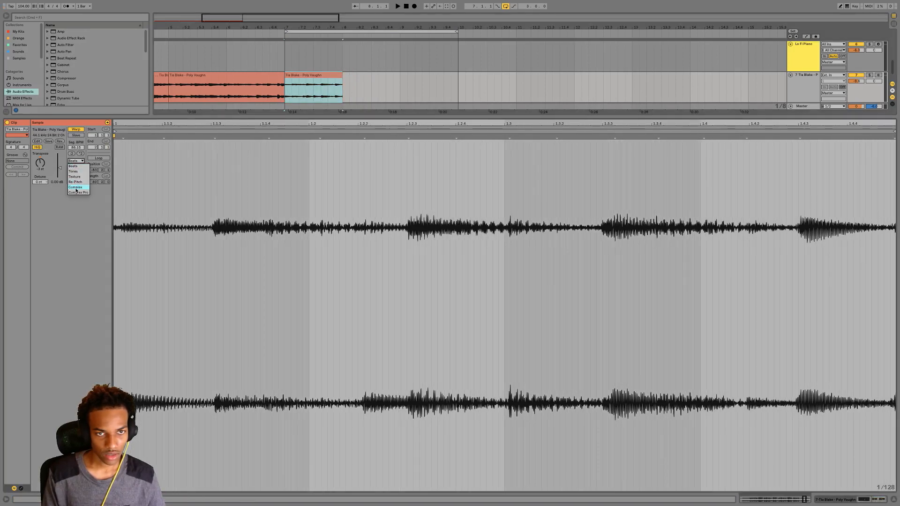
key(space)
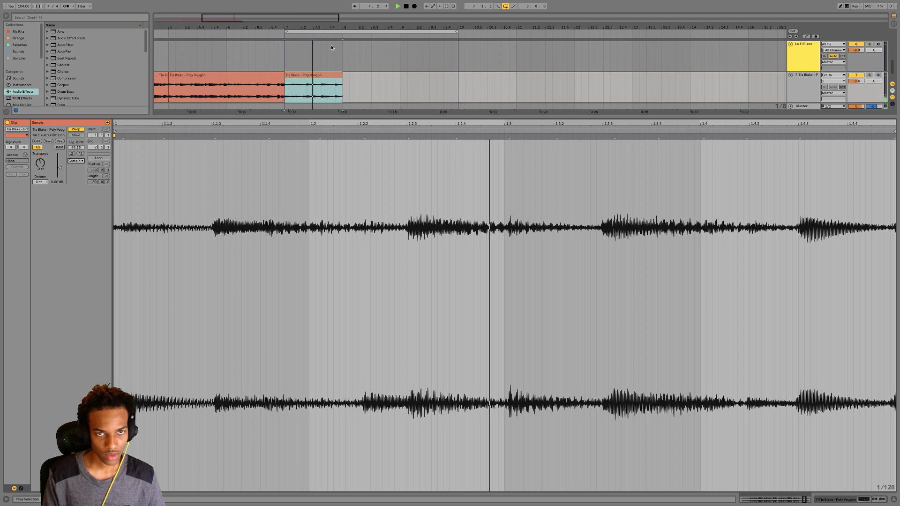
Double the fourth chop's warped length so that it spans two bars, and listen to the result
click(321, 79)
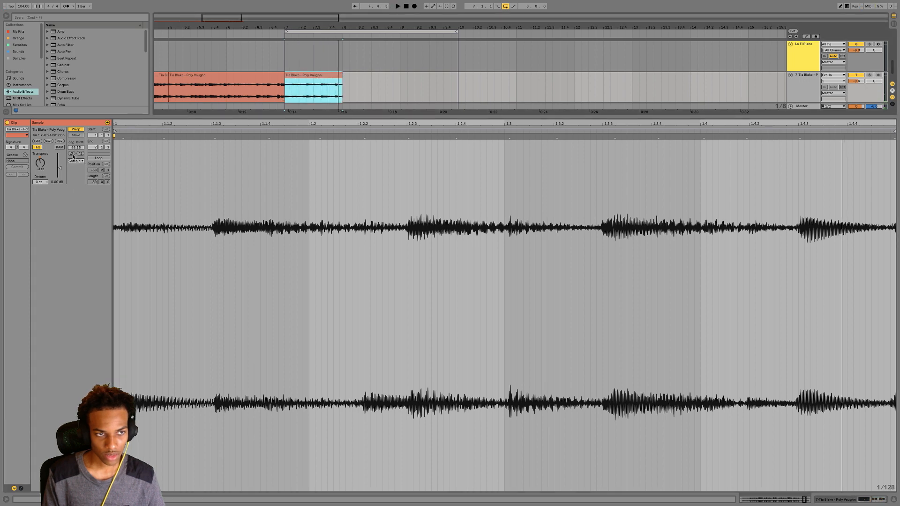
click(80, 154)
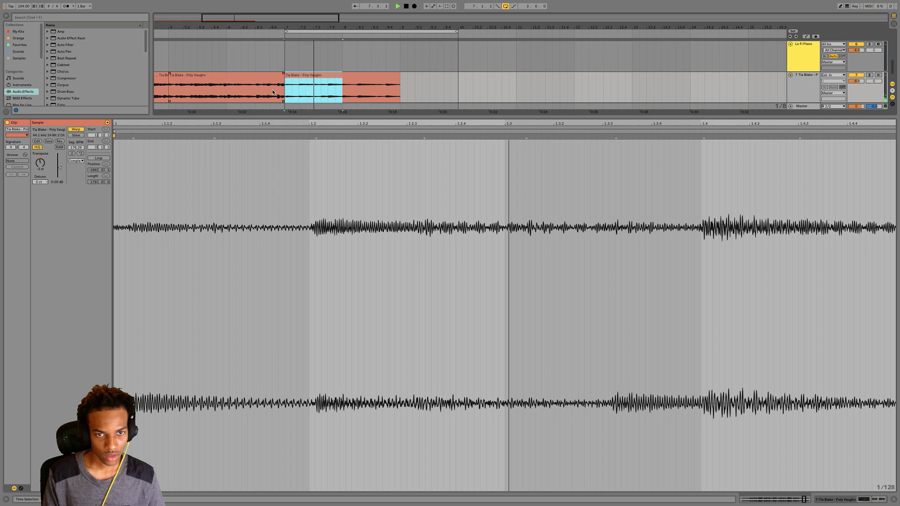
key(space)
drag(303, 27, 323, 32)
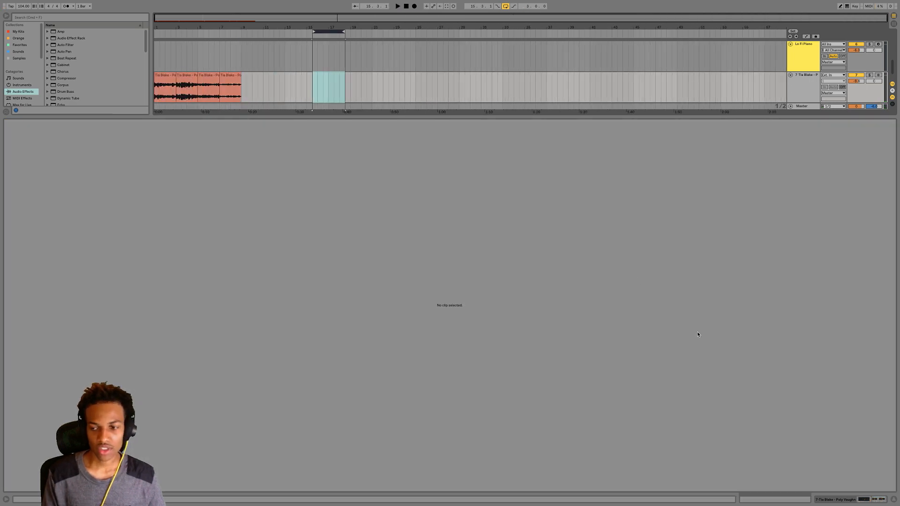
Hide the clip details, unfold the sample track and play the third chop
click(895, 500)
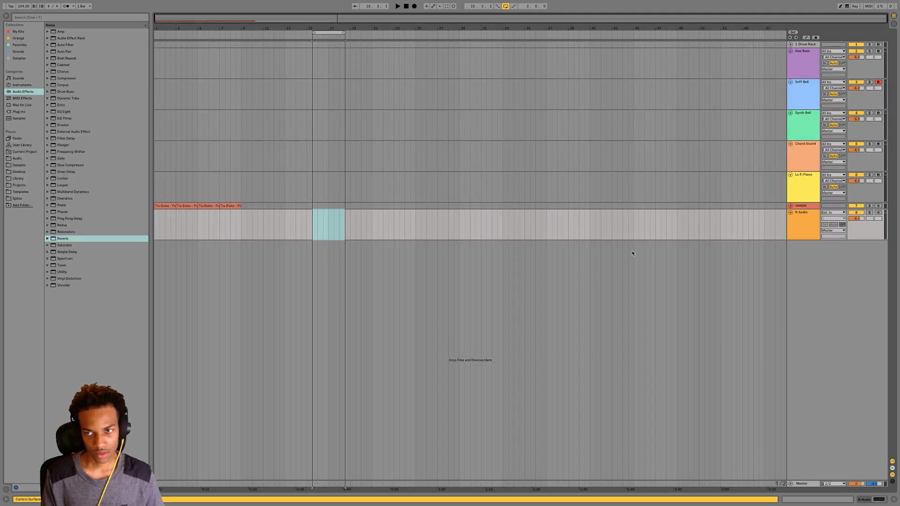
click(791, 205)
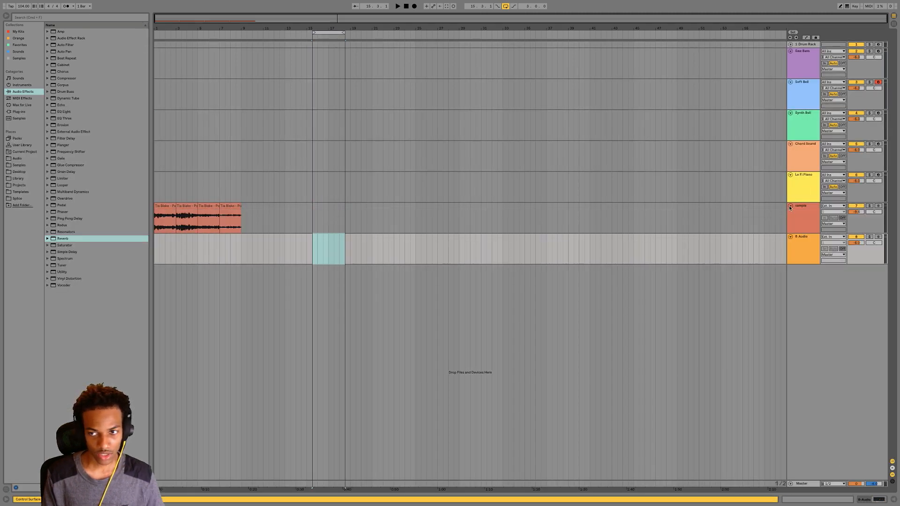
click(207, 206)
key(space)
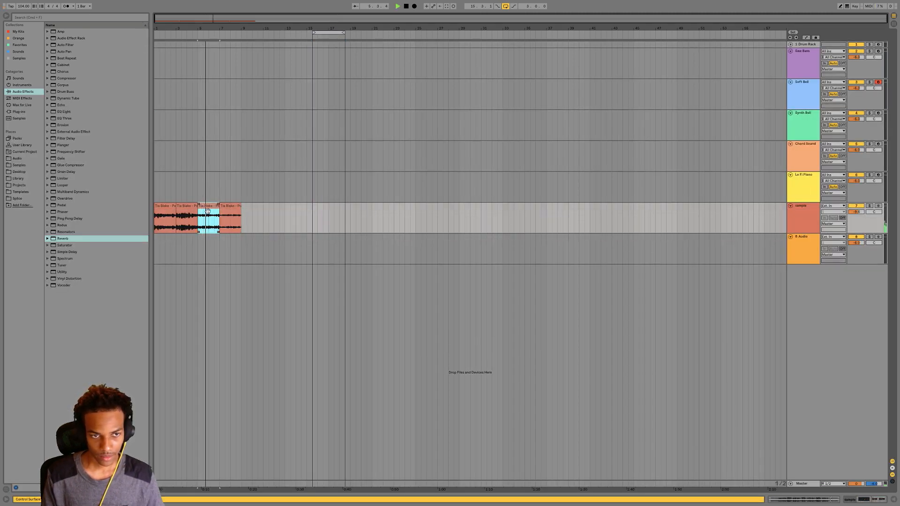
Move the third chop to bar 1 of the new audio track and loop it with the sample track muted
drag(207, 211, 161, 249)
key(super+l)
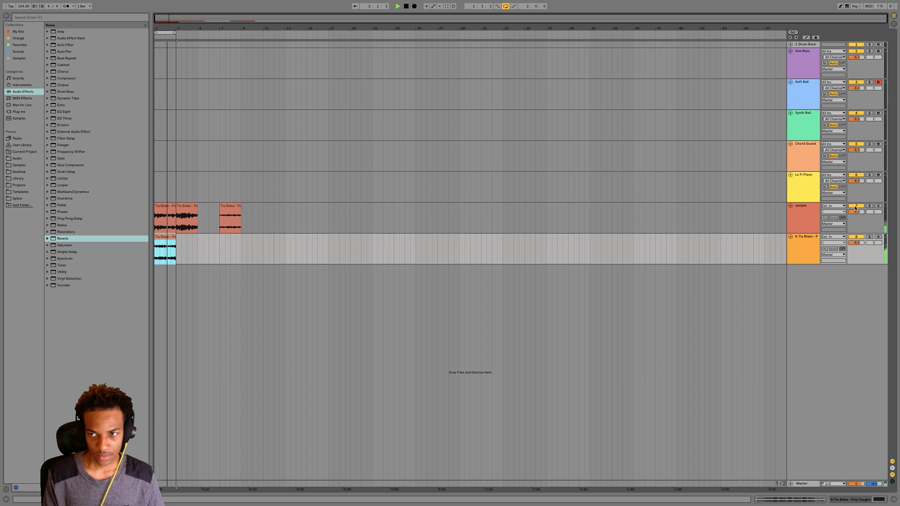
click(855, 208)
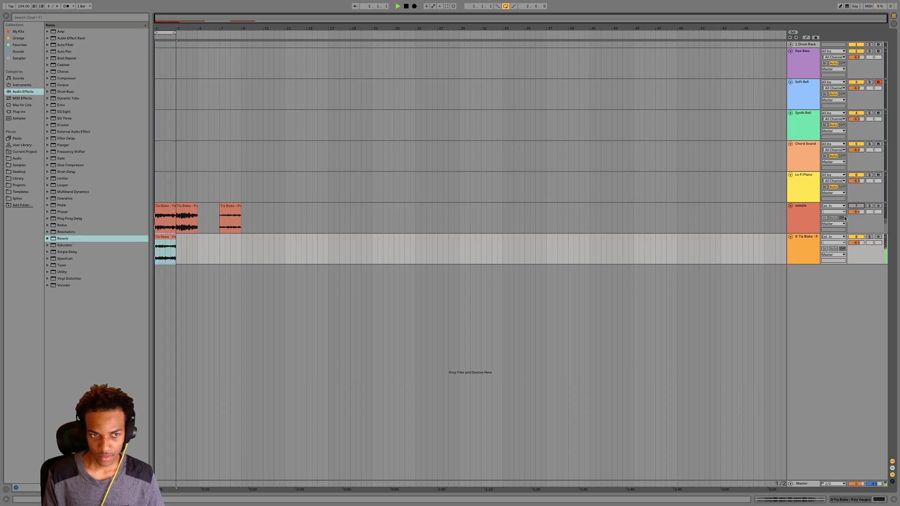
Put the EQ Eight and Reverb effects on the new audio track, lower the EQ's low-cut frequency and replay the loop
double_click(814, 216)
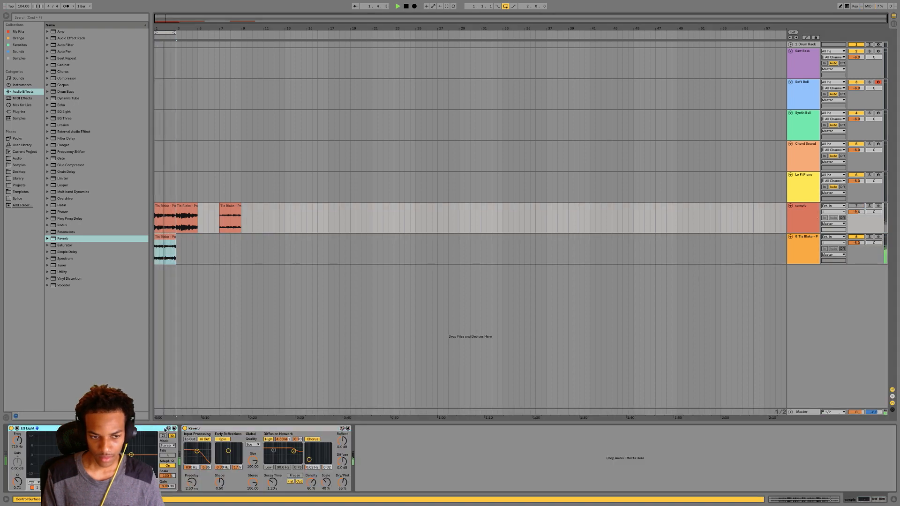
click(744, 253)
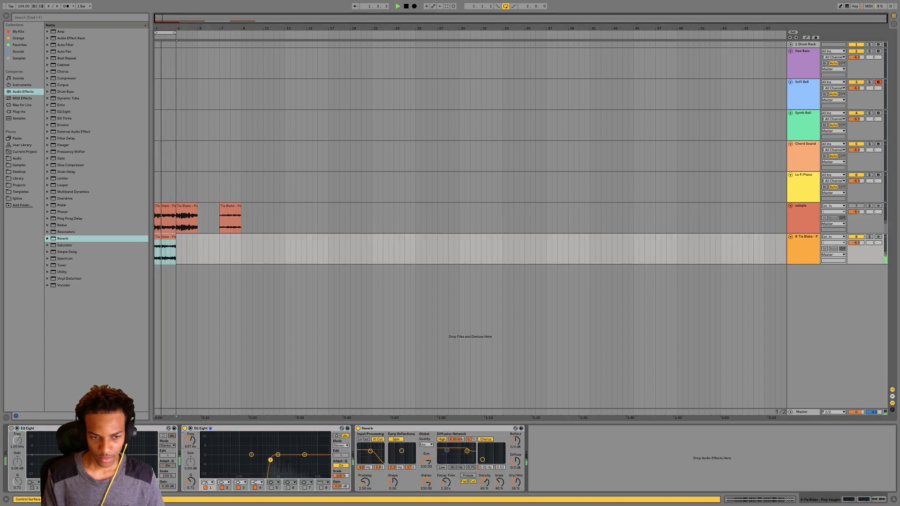
drag(273, 460, 265, 460)
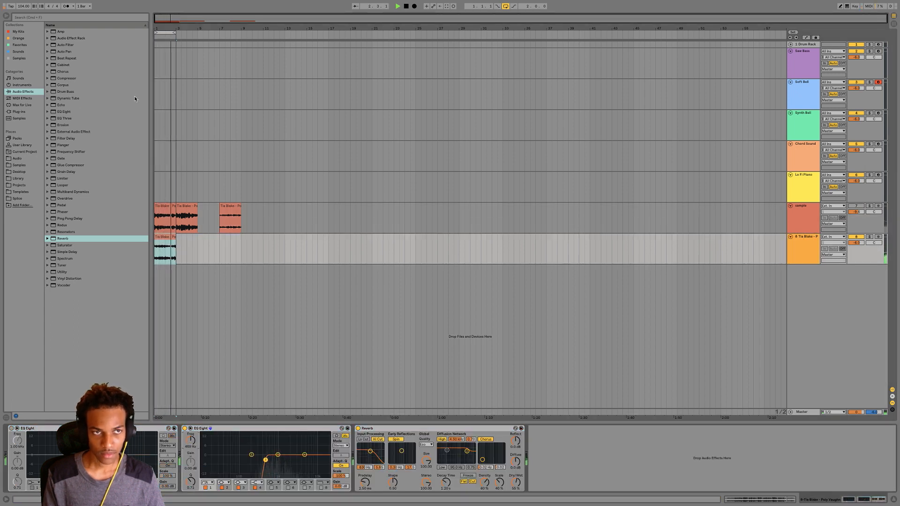
click(406, 6)
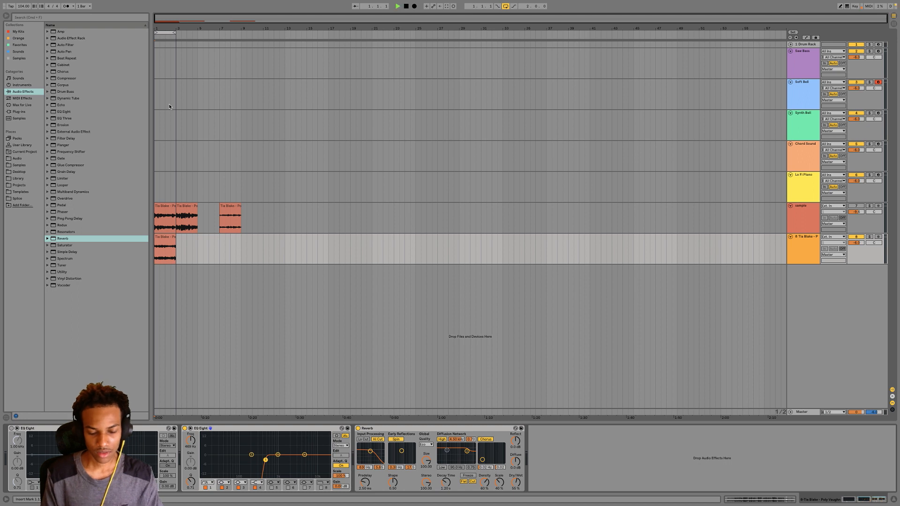
key(space)
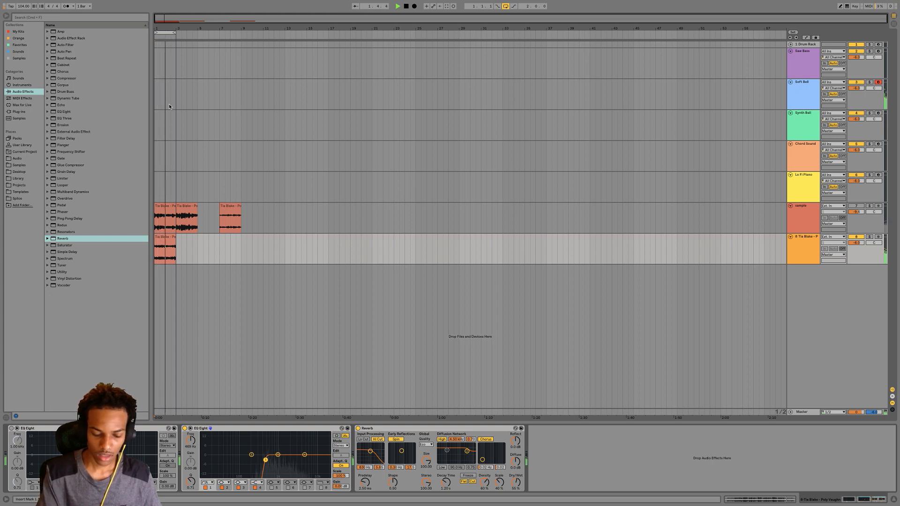
Double the warped length of the chop on the new audio track, and close the clip details
double_click(164, 242)
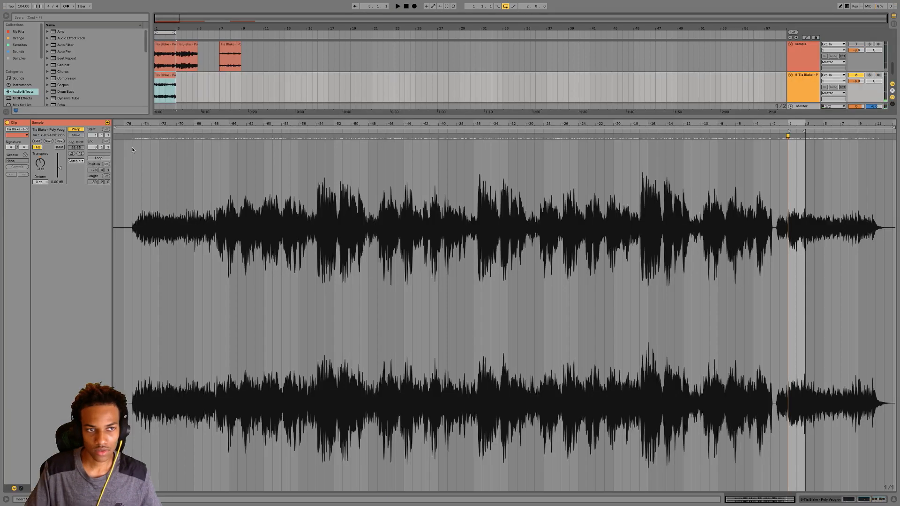
click(81, 154)
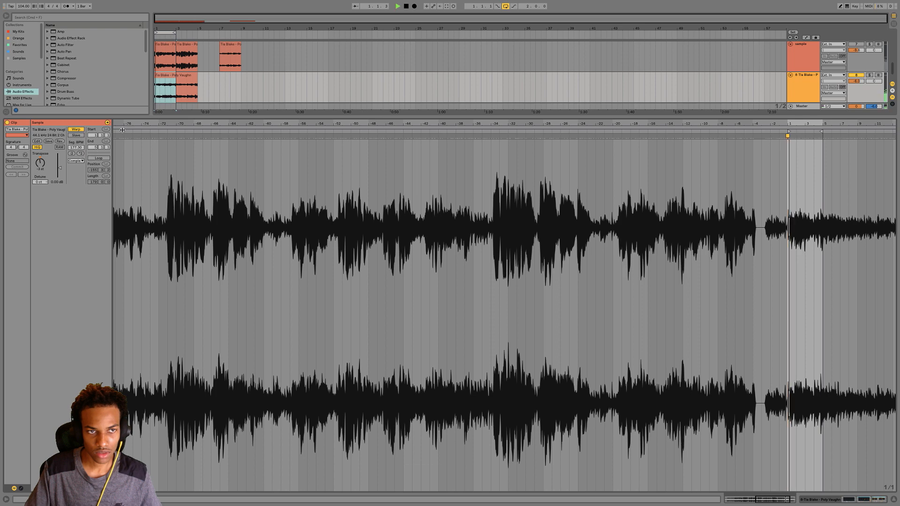
click(894, 499)
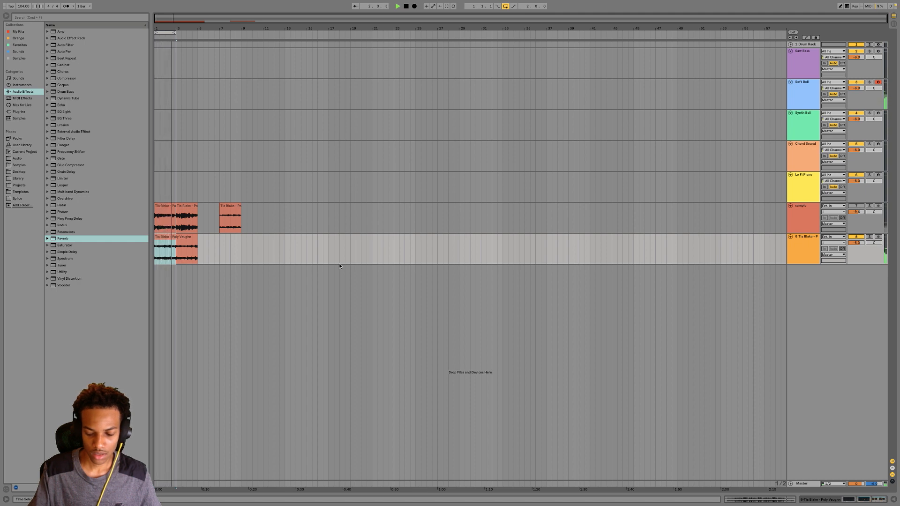
Select the Synth Bell track and stop the looped playback
click(251, 125)
click(406, 7)
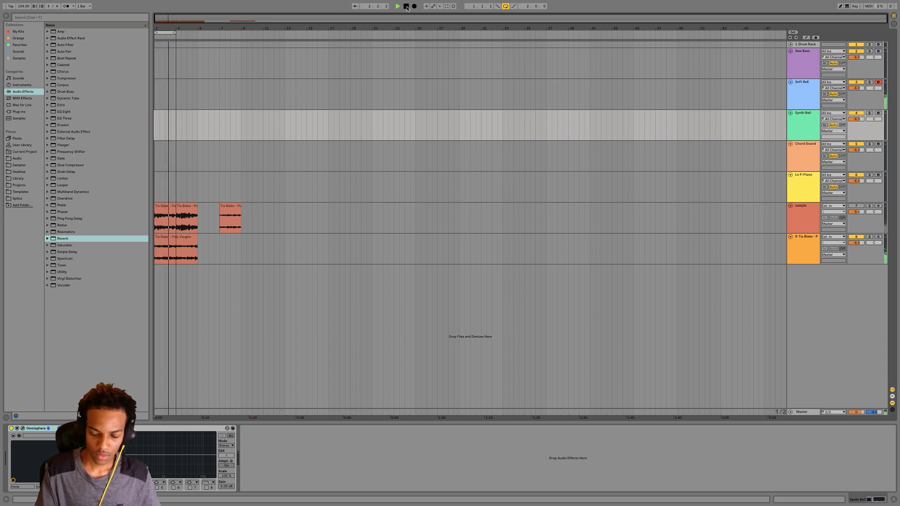
click(406, 7)
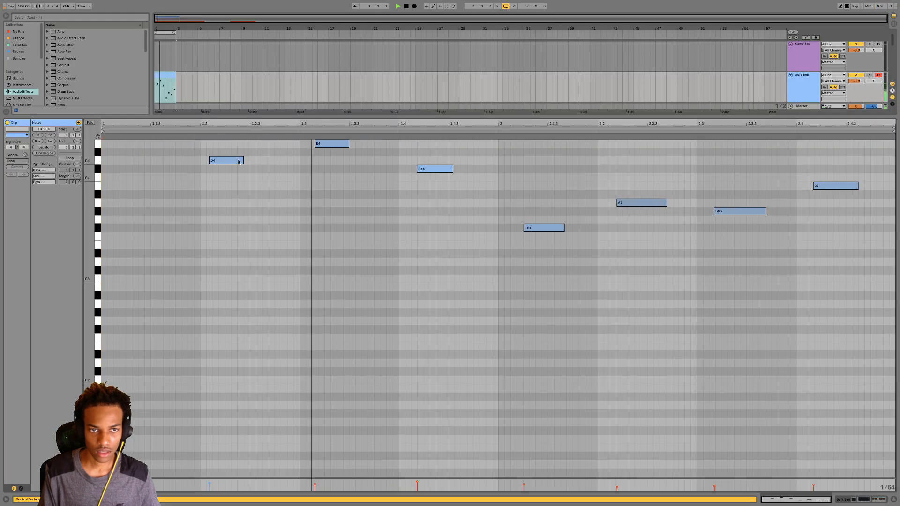
Quantize all notes in the Soft Bell clip and move the F#3 note to the start of bar 2
key(space)
key(super+a)
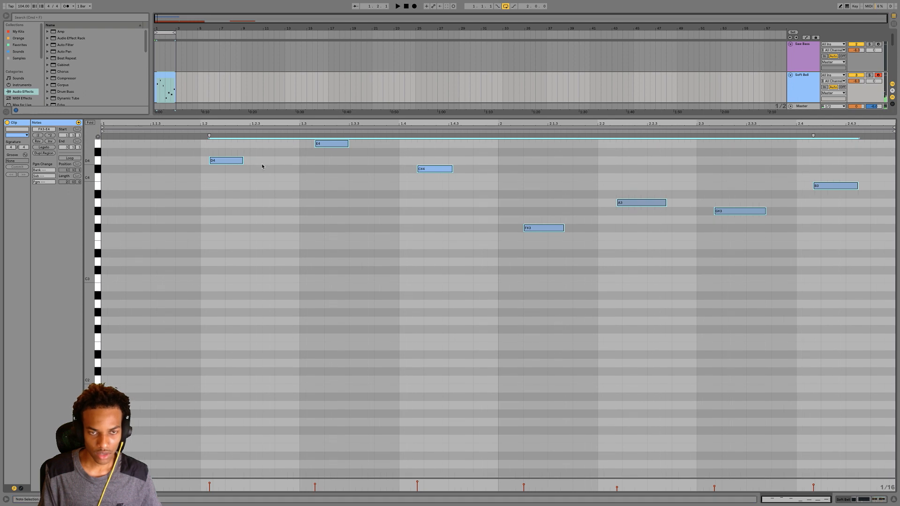
key(super+u)
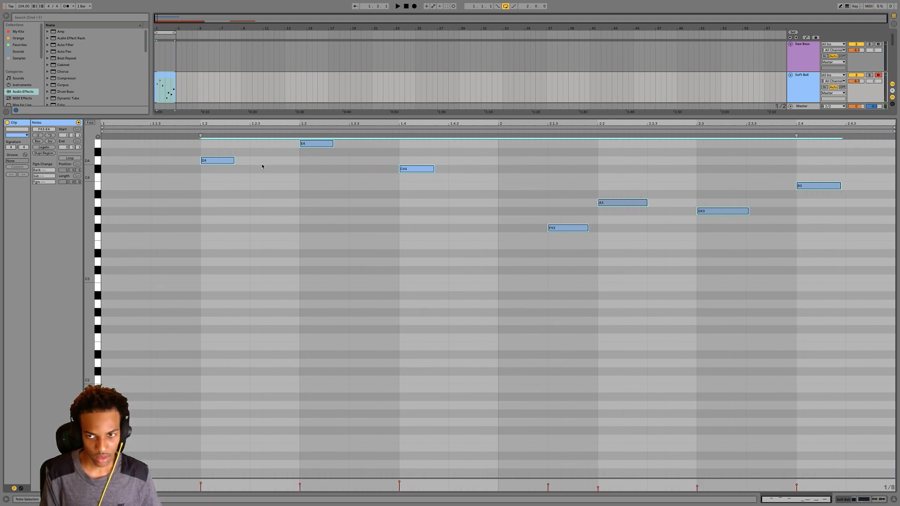
key(space)
click(563, 236)
drag(562, 229, 515, 231)
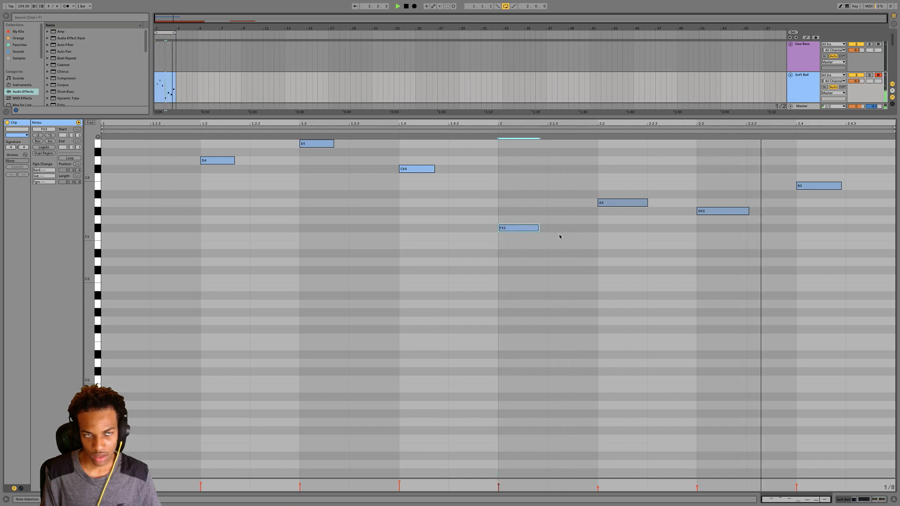
Add a D3 note at the very start of the Soft Bell melody
double_click(115, 255)
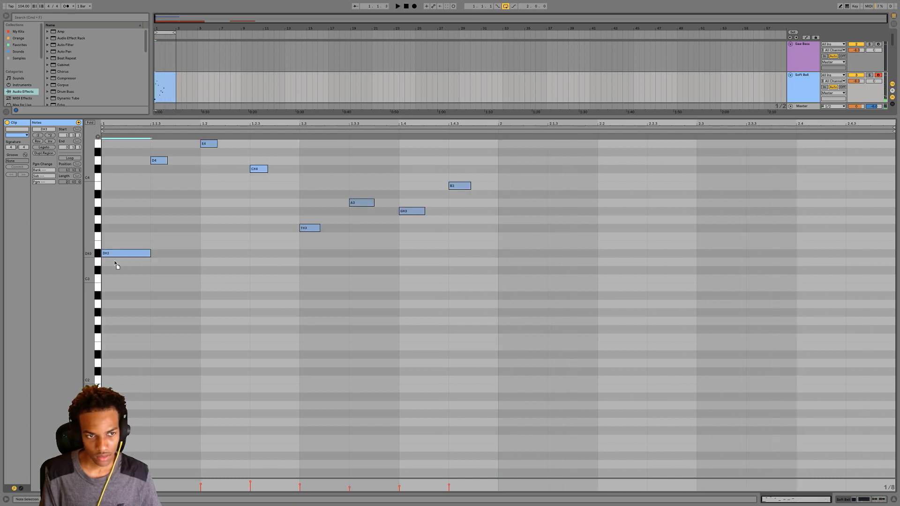
key(Down)
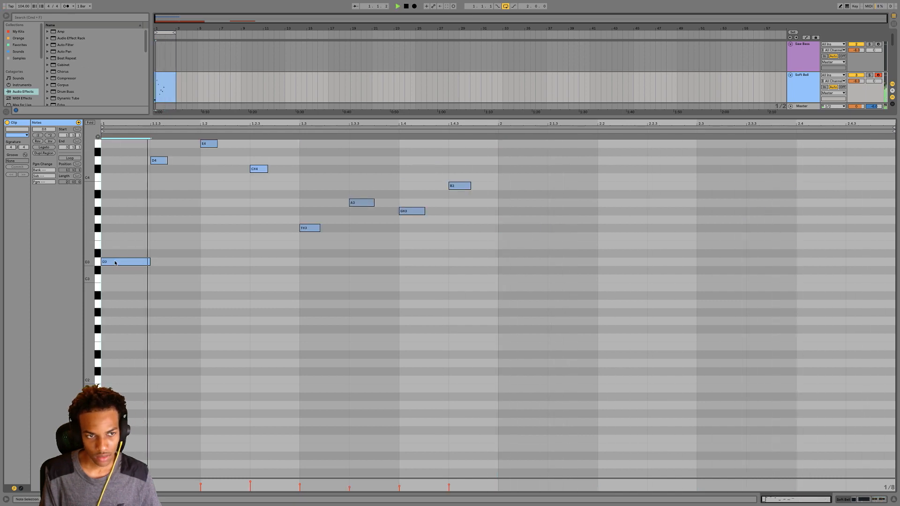
Add low notes to the Soft Bell clip: C#3 at beat 1.3, D3 at the start of bar 2 and A2 at beat 2.3
key(space)
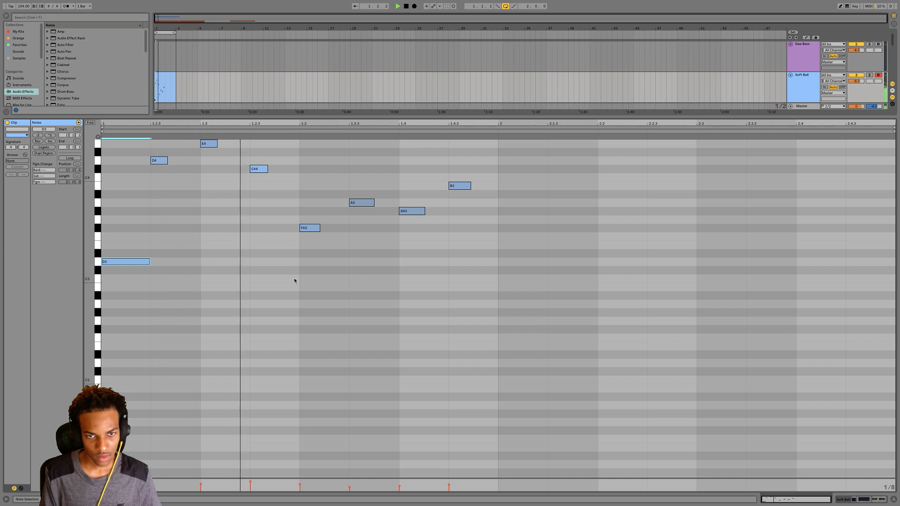
key(space)
key(space)
click(317, 323)
double_click(316, 323)
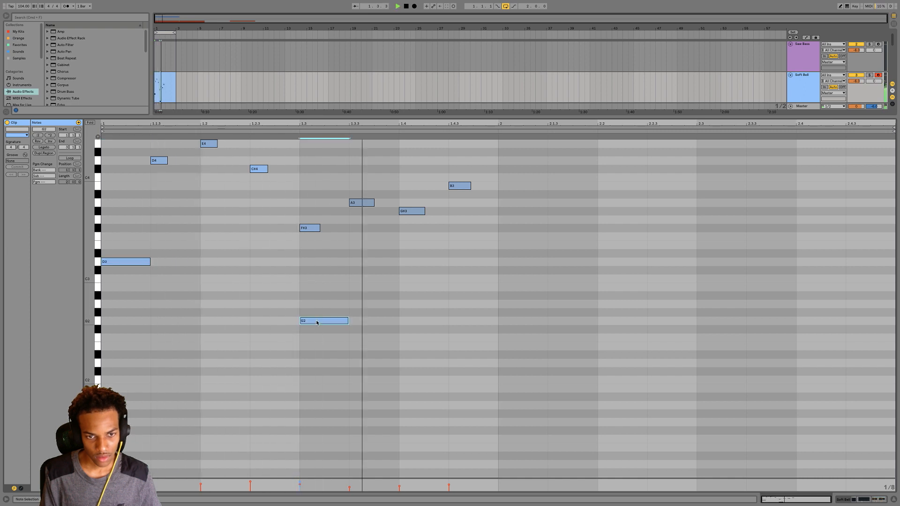
drag(317, 323, 321, 289)
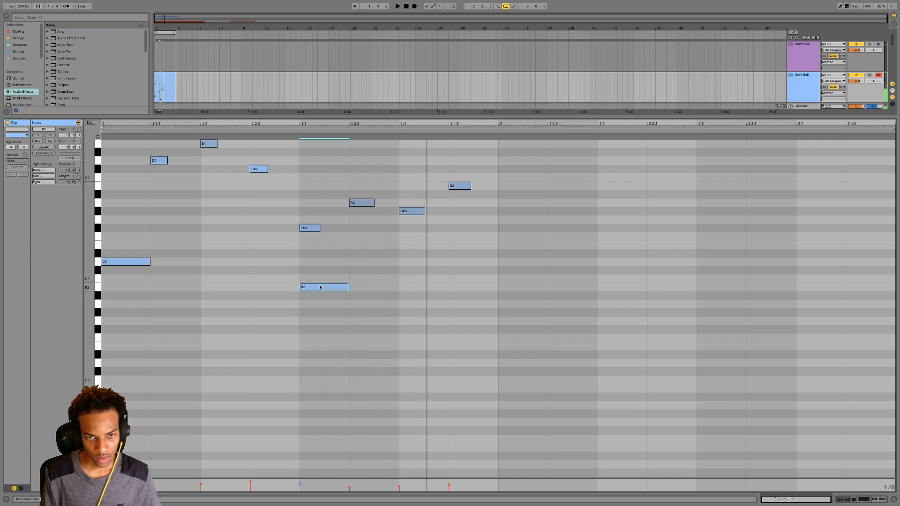
drag(322, 292, 322, 269)
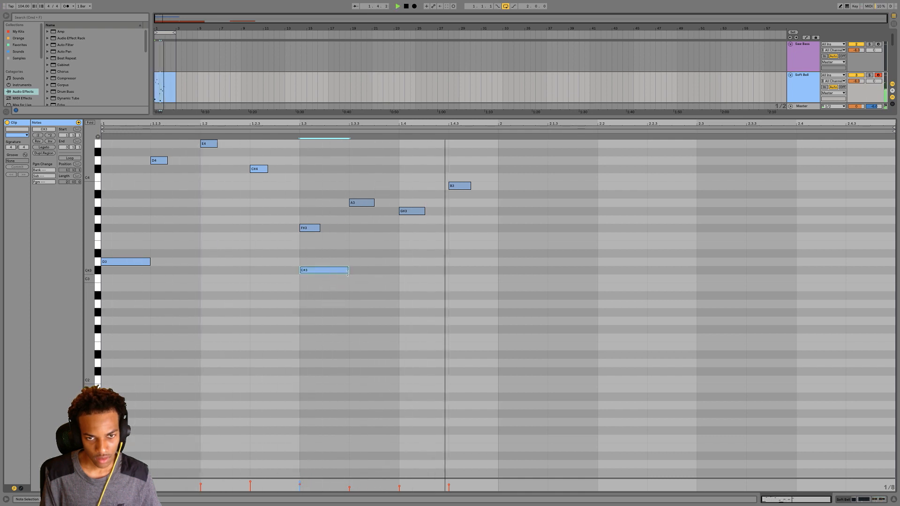
double_click(507, 261)
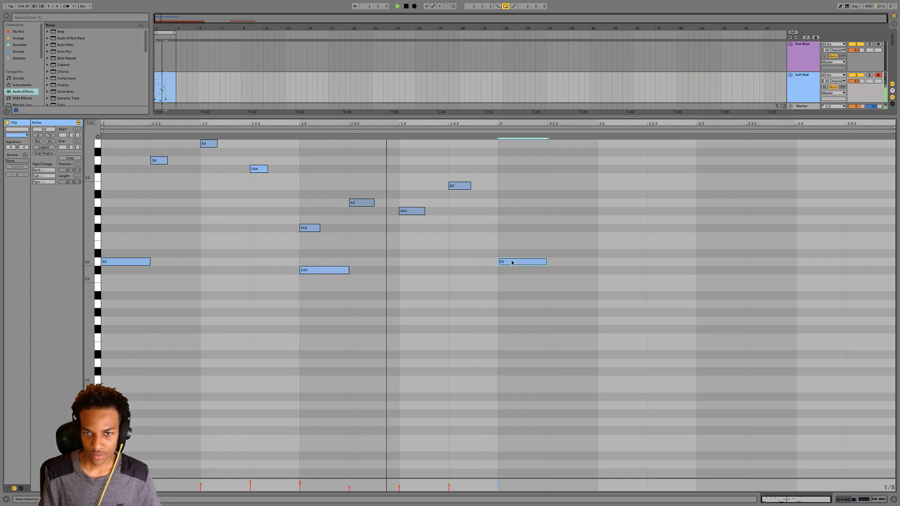
double_click(713, 307)
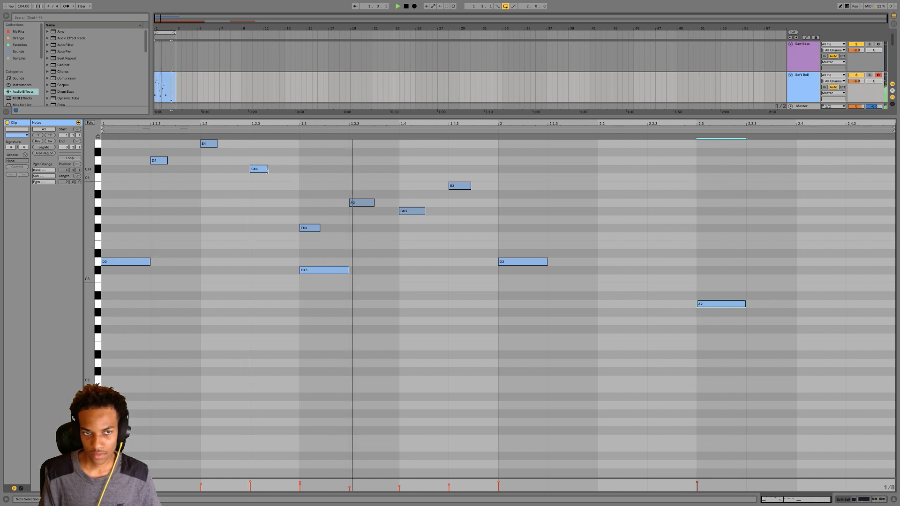
Select only the upper melody notes of the Soft Bell clip and double their time spacing and length
drag(165, 140, 490, 244)
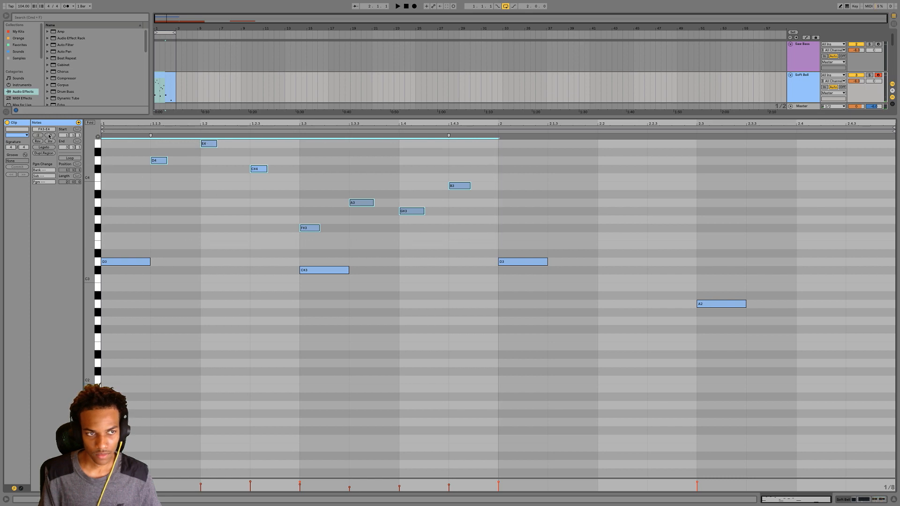
click(49, 136)
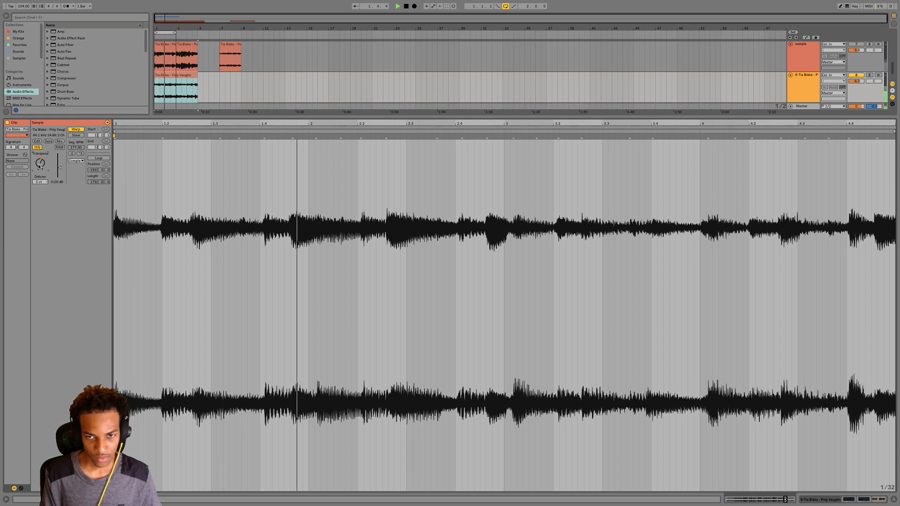
Try the Complex Pro warp mode with lowered formants on the Tia Blake chop
click(75, 161)
click(78, 195)
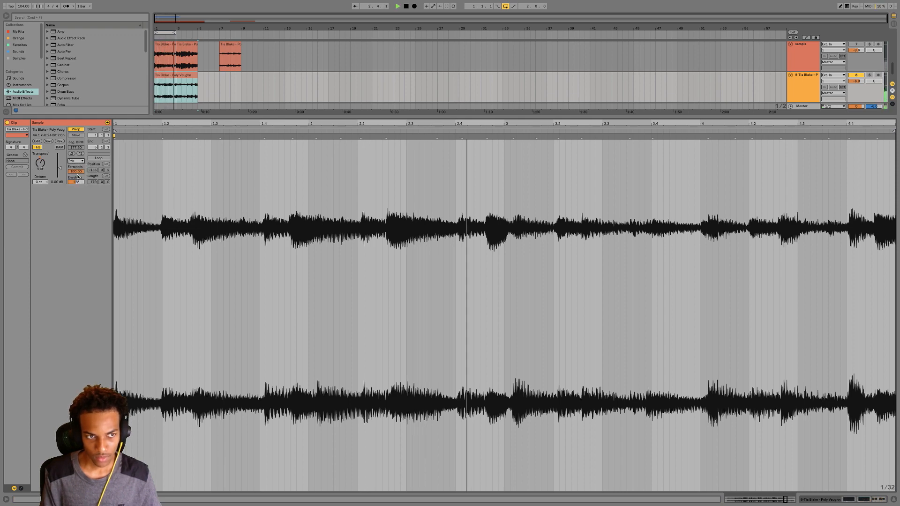
drag(76, 171, 76, 177)
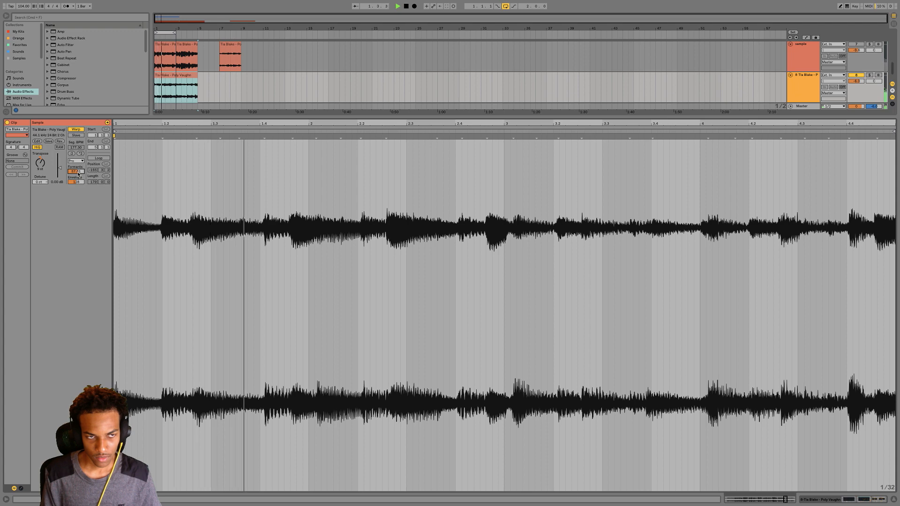
Set the chop's warp mode to Beats with the transient loop mode turned off
click(76, 161)
click(75, 161)
click(71, 179)
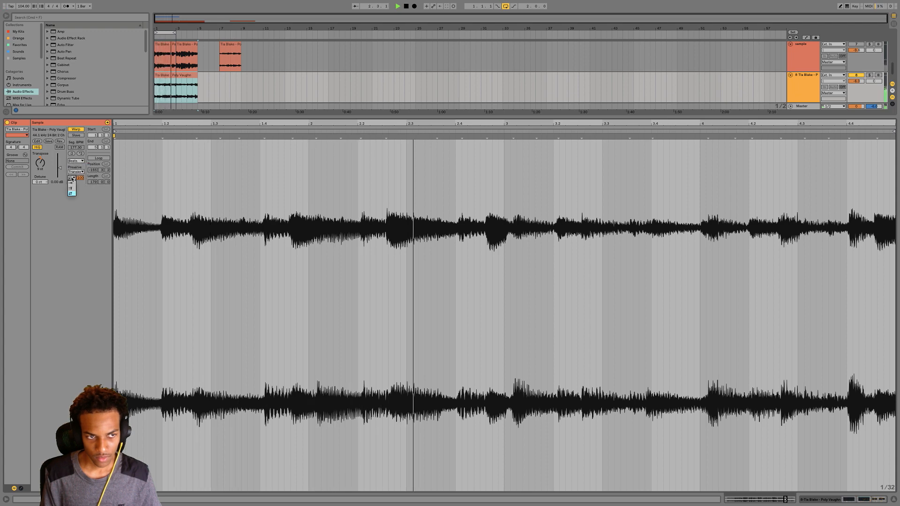
click(72, 184)
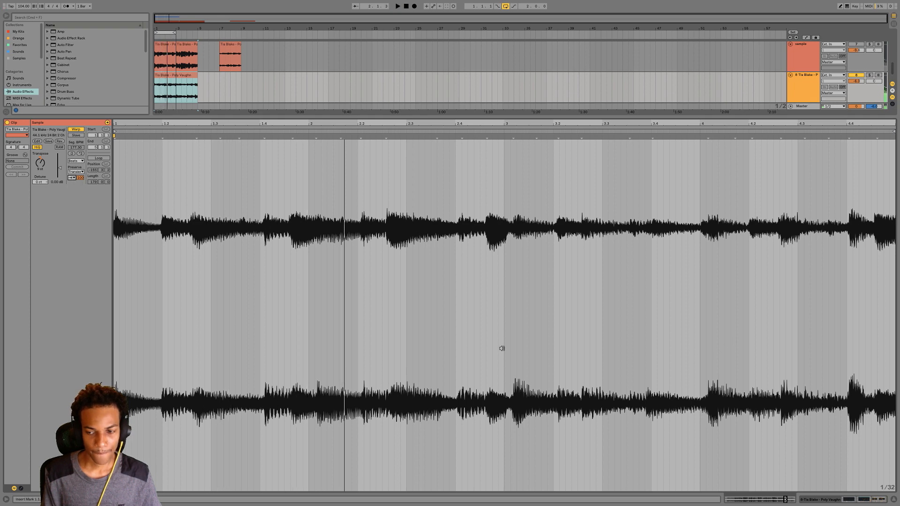
Solo the lowest Tia Blake track while rolling off its highs with band 8 of the second EQ Eight, and clear the solo
click(870, 75)
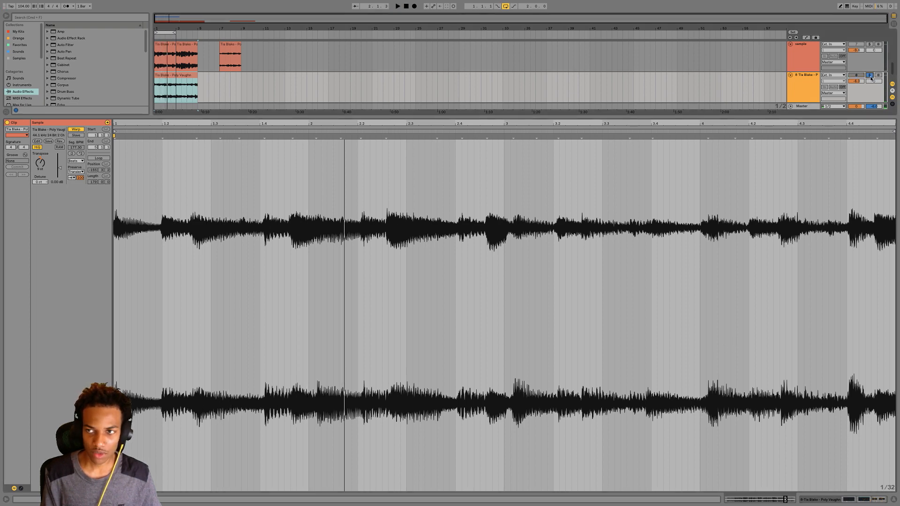
click(807, 87)
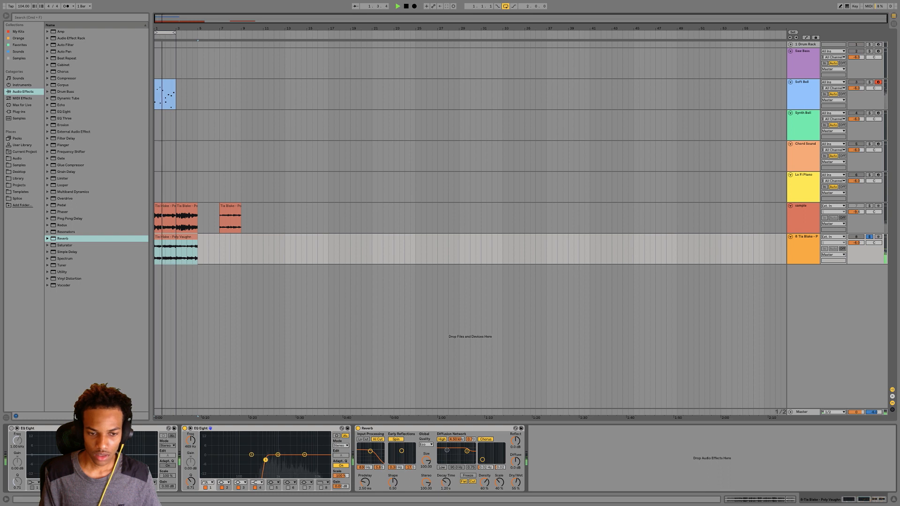
click(322, 488)
drag(327, 460, 296, 460)
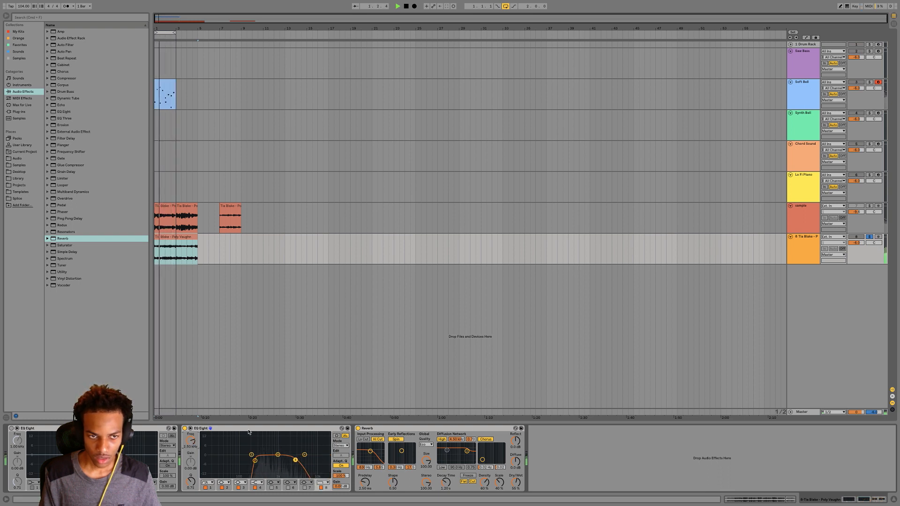
drag(869, 234, 869, 240)
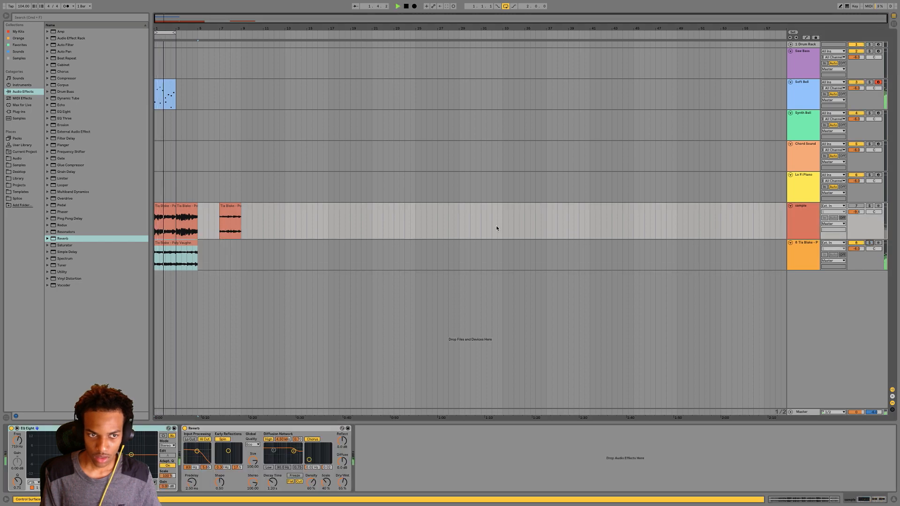
Open the chop clip on the lowest Tia Blake track, fold the sample track and shrink the clip view to show more tracks
double_click(173, 243)
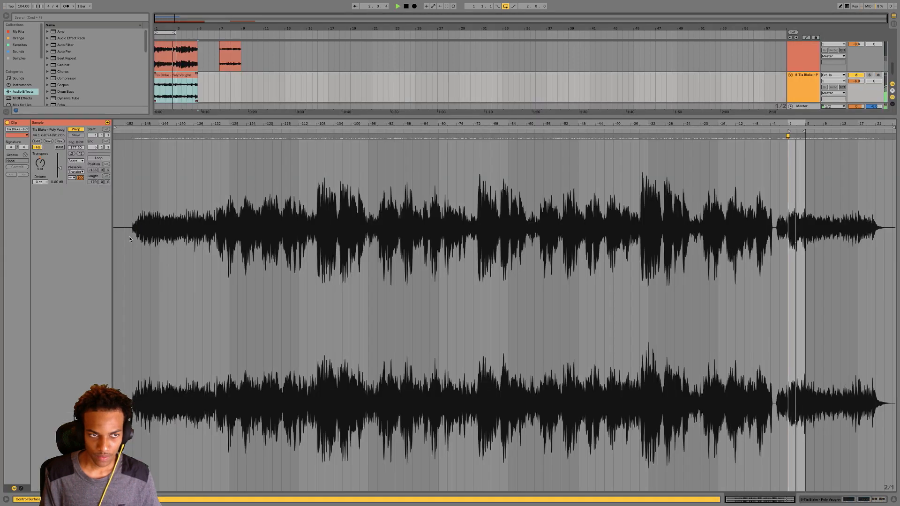
scroll(170, 60, up, 2)
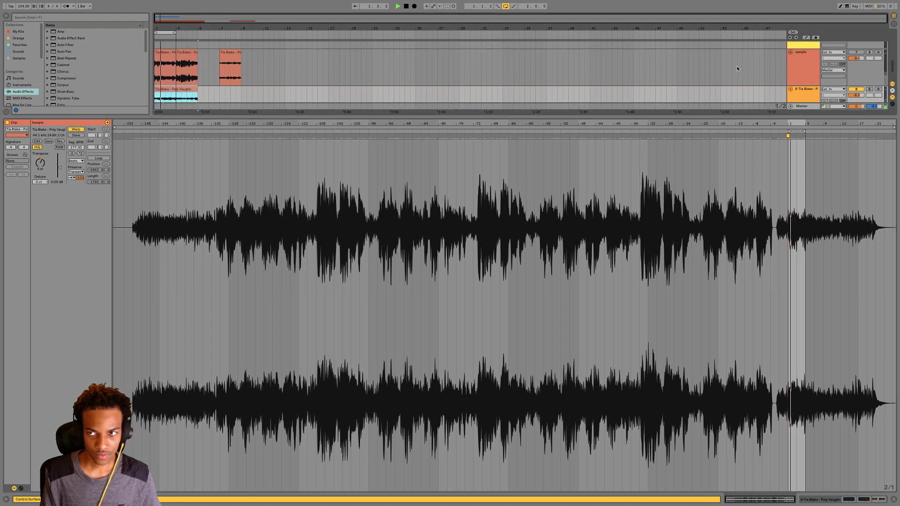
click(790, 57)
click(791, 52)
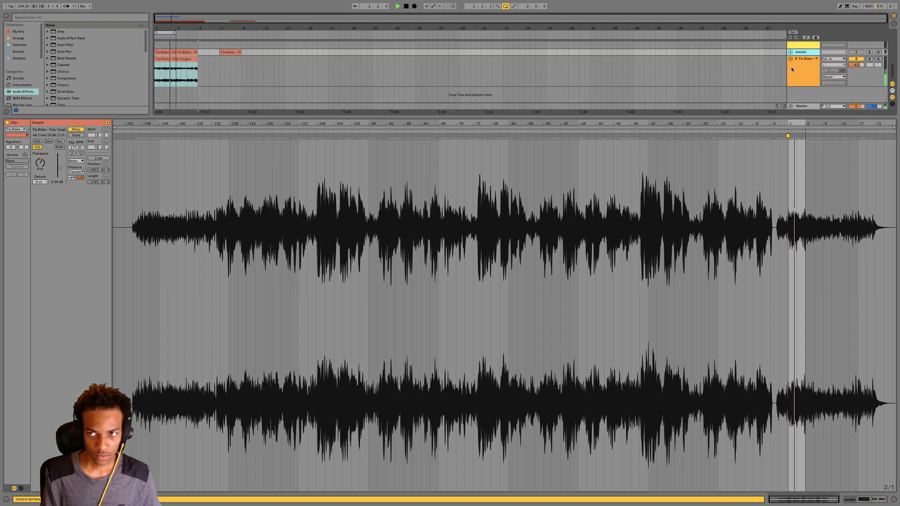
drag(625, 268, 625, 270)
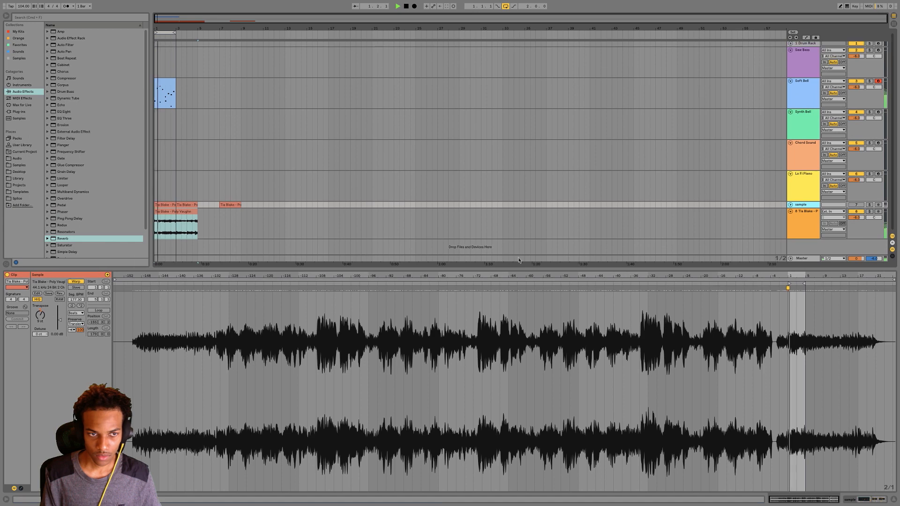
click(181, 211)
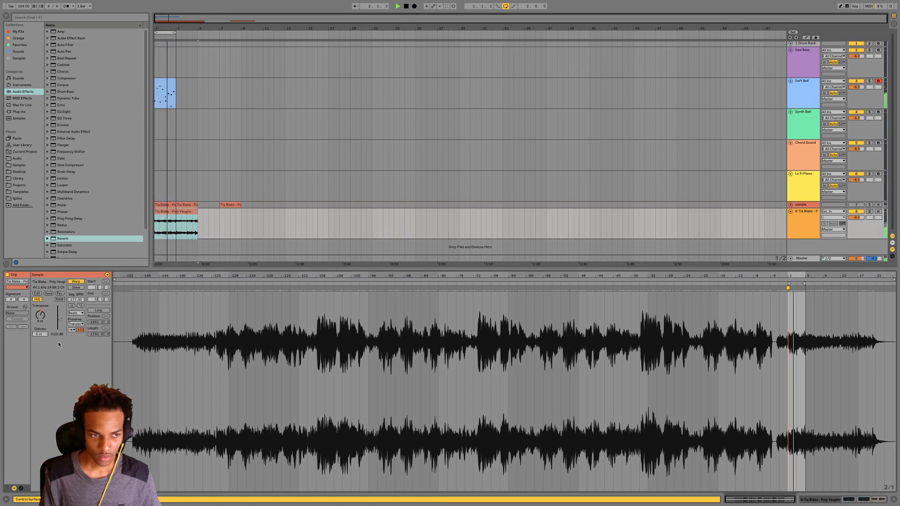
Try shifting the transient between beats 1.2 and 1.3 of the chop with a warp marker
mouse_move(790, 275)
mouse_down()
mouse_move(784, 292)
mouse_move(672, 328)
mouse_move(538, 329)
mouse_move(492, 299)
mouse_move(507, 290)
mouse_up()
key(space)
key(space)
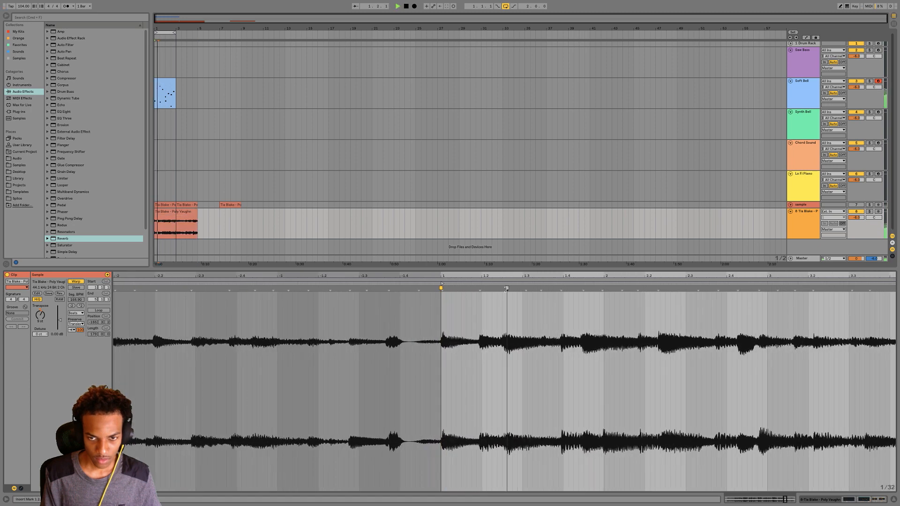
key(super+z)
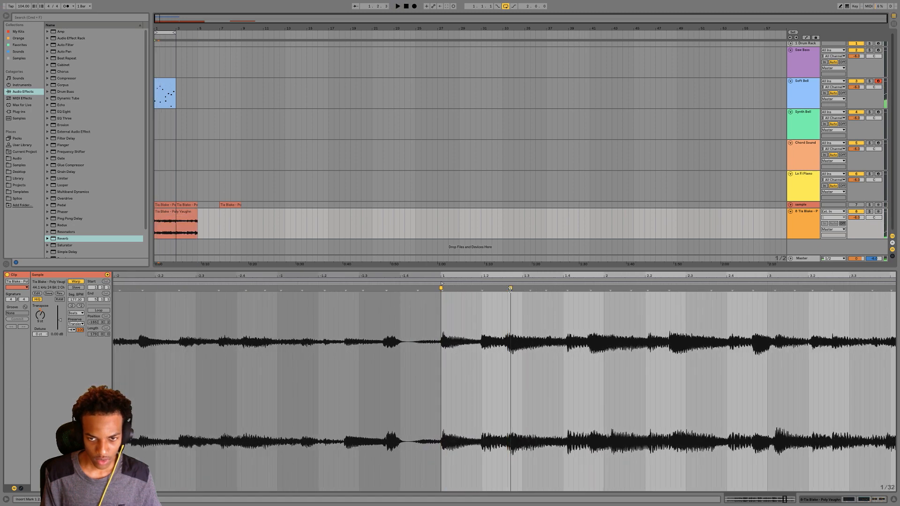
Delete the chop's transients midway after beats 1.2 and 1.3, and place warp markers slightly ahead of them
right_click(511, 289)
click(523, 300)
right_click(511, 289)
click(522, 295)
right_click(546, 289)
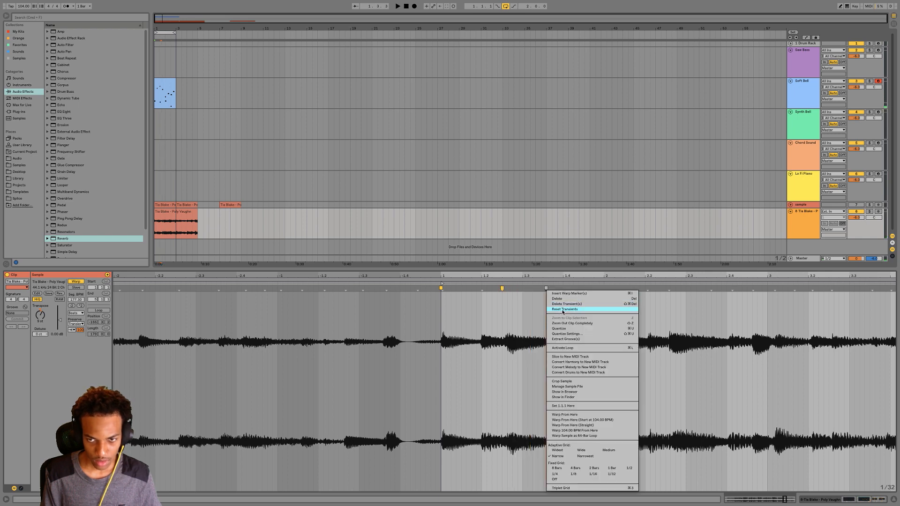
click(565, 305)
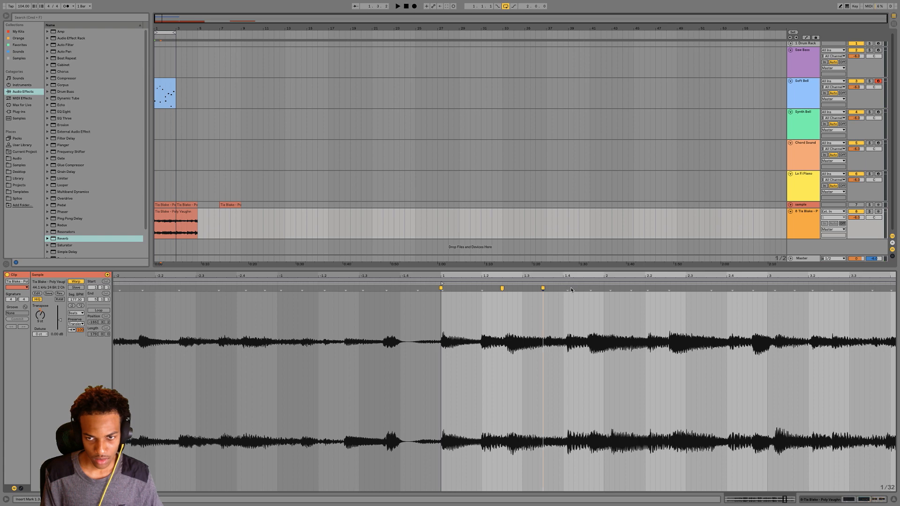
key(space)
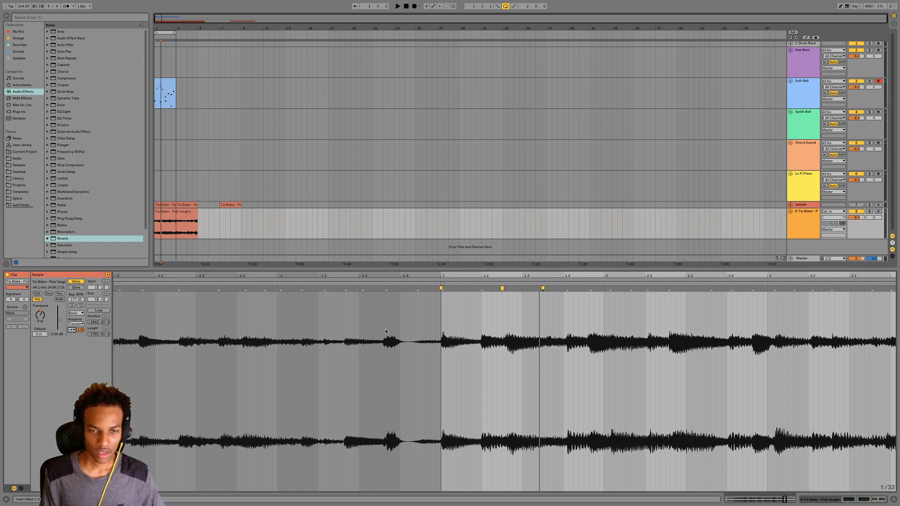
Replace the chop's transient at beat 1.4 with a warp marker just before it, and check the following transients up to bar 2
right_click(566, 288)
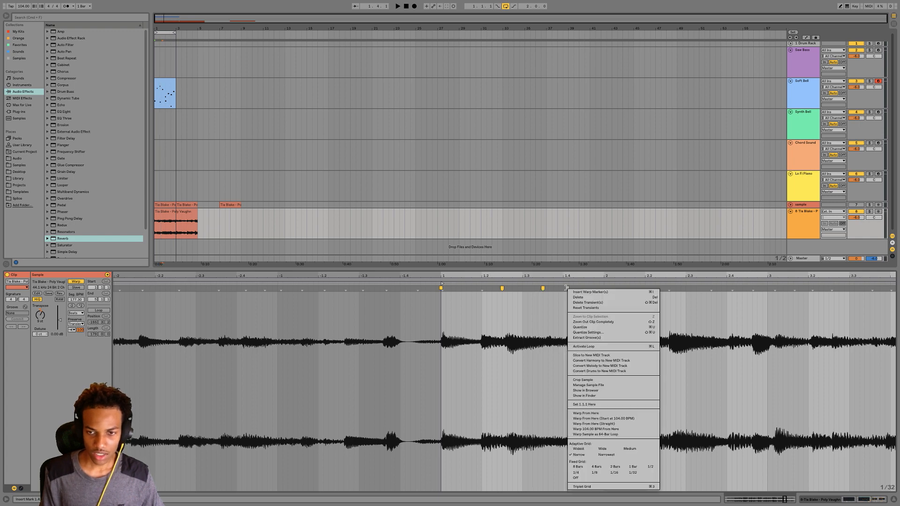
click(577, 298)
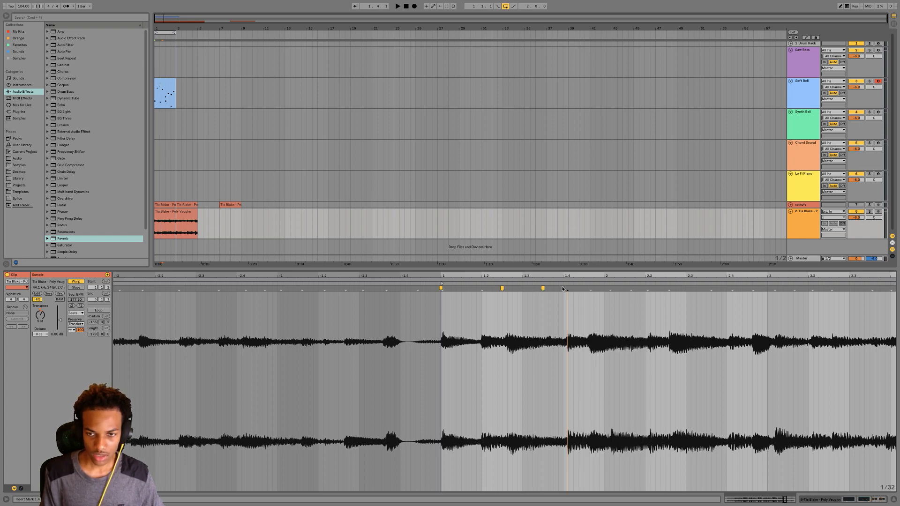
drag(563, 289, 564, 288)
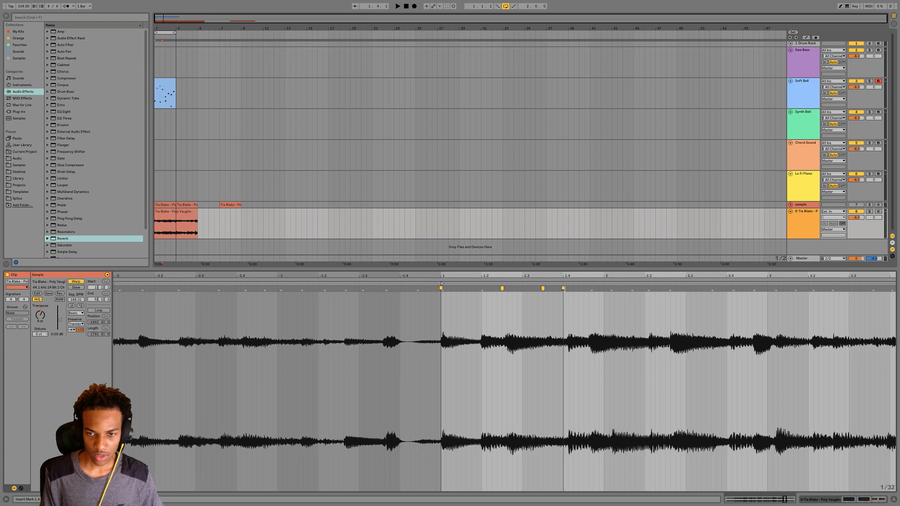
key(space)
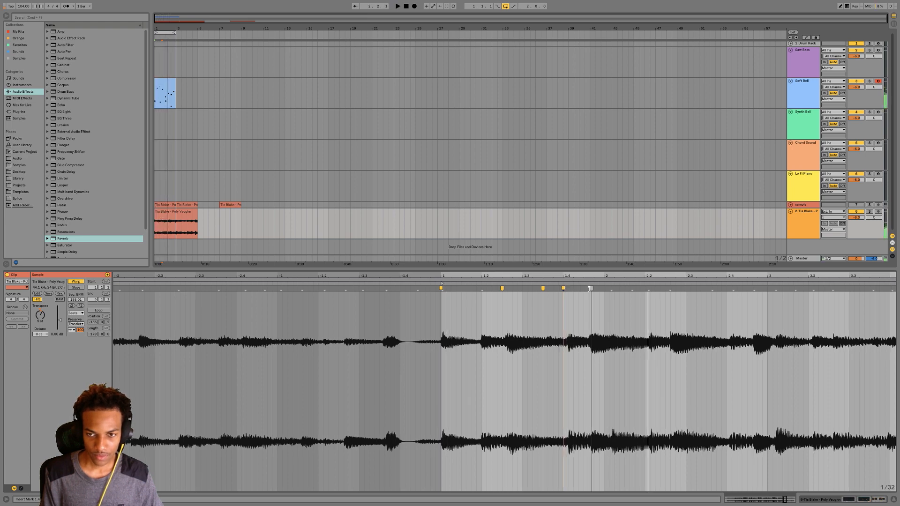
key(space)
right_click(592, 290)
click(581, 291)
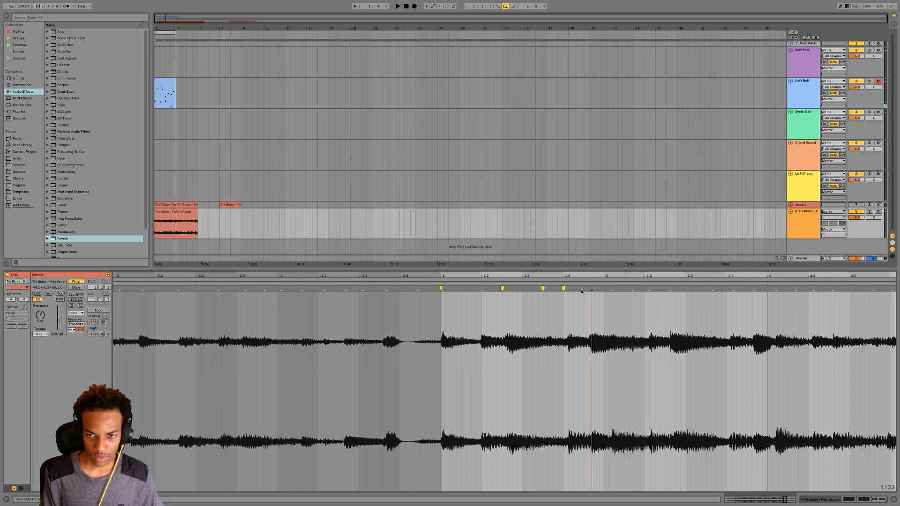
right_click(612, 290)
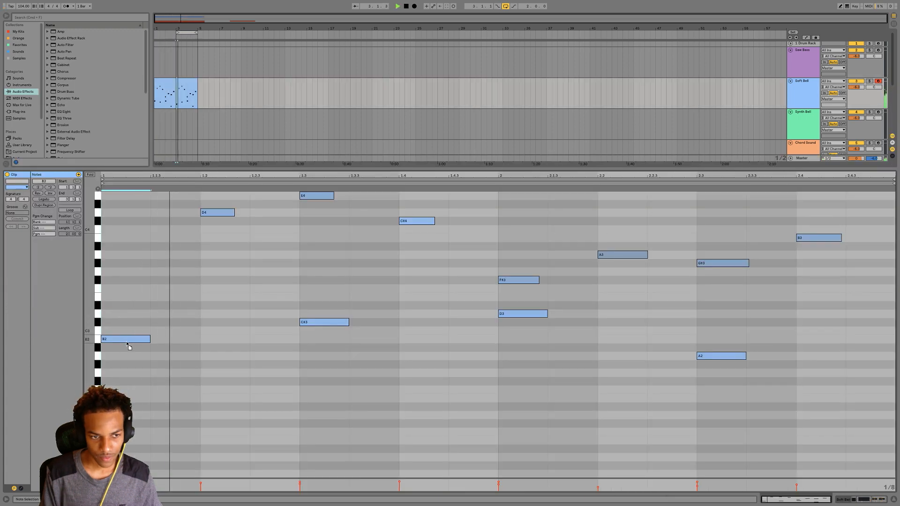
In the second Soft Bell clip, lower the D4 note at beat 1.2 to A3 and the C#3 note at beat 1.3 to G#2
key(space)
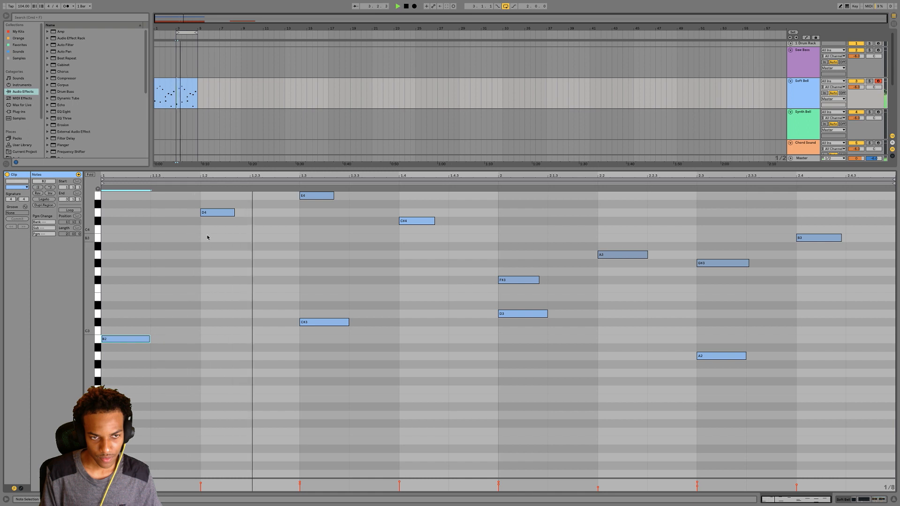
drag(214, 215, 218, 259)
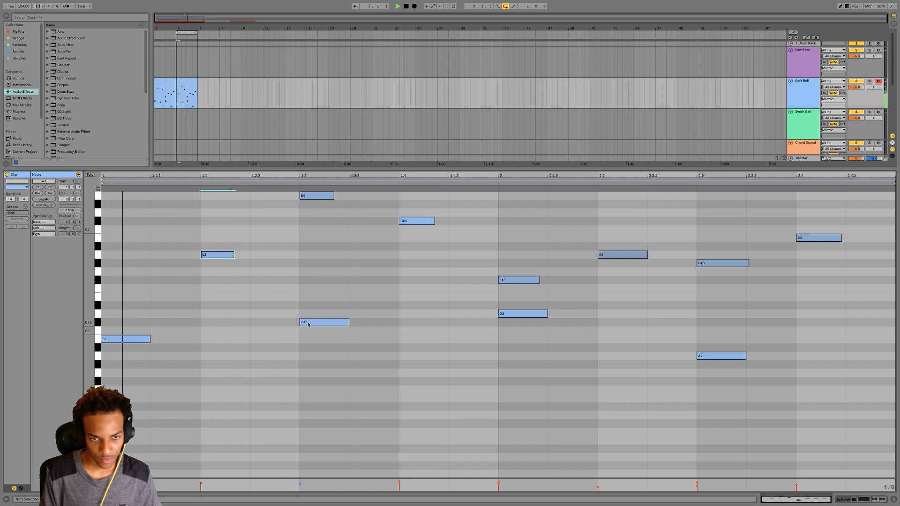
drag(311, 323, 312, 368)
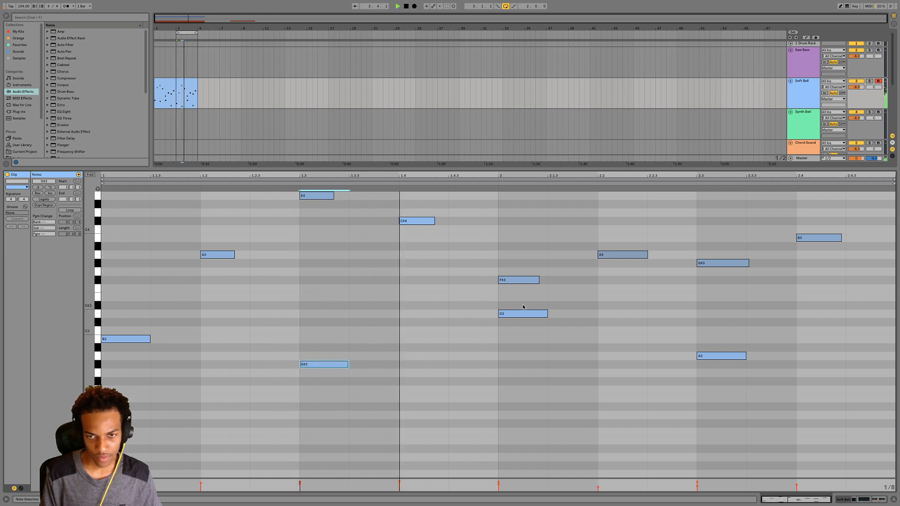
In the second Soft Bell clip, lower D3 at beat 2 and A2 at beat 2.3 to F#2, and B3 at beat 2.4 to E3
drag(519, 316, 512, 381)
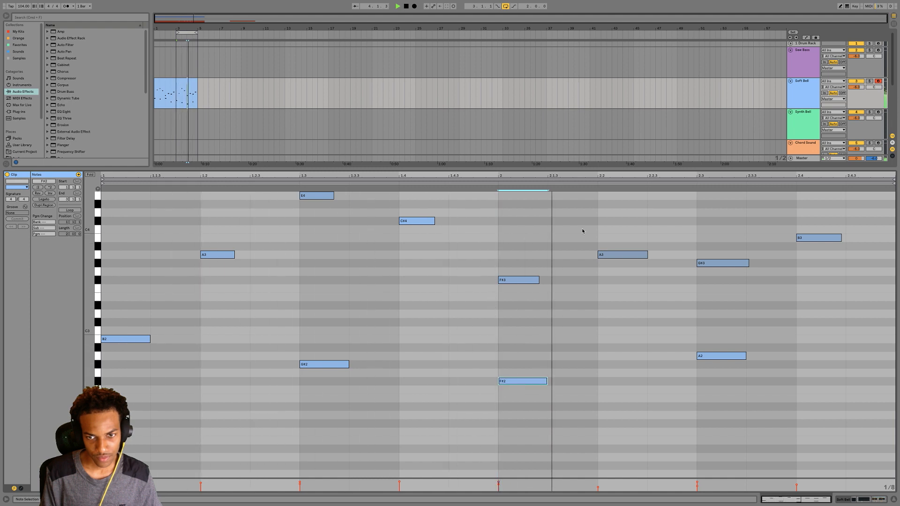
drag(705, 362, 705, 384)
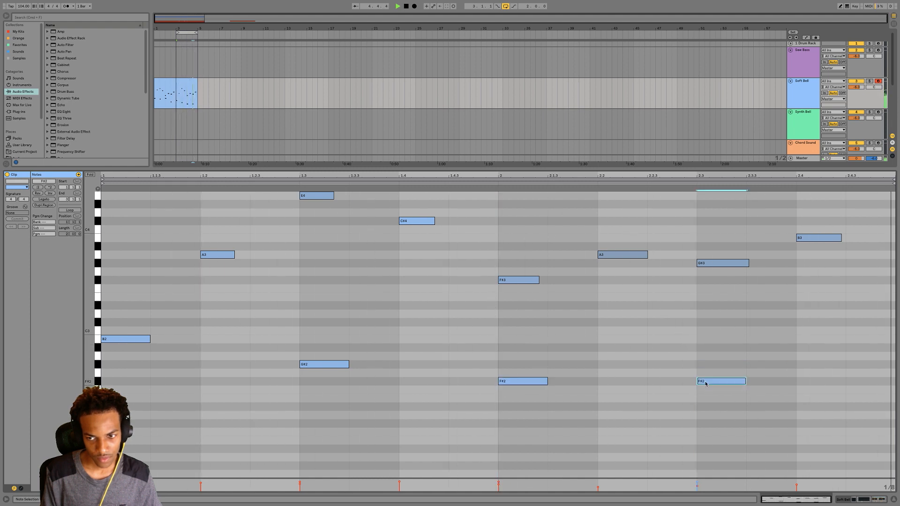
drag(808, 238, 805, 301)
key(super+a)
key(space)
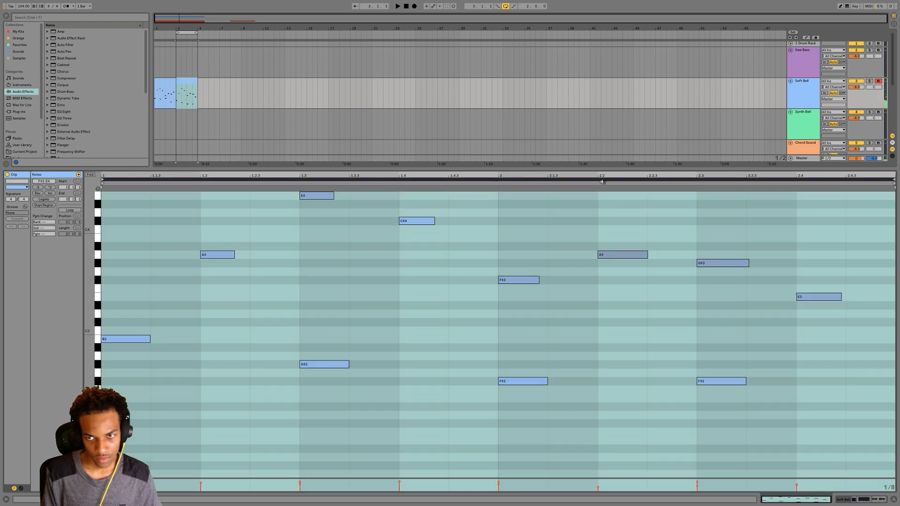
Lower the F#2 note at beat 2.3 of the Soft Bell clip five semitones to C#2
click(703, 380)
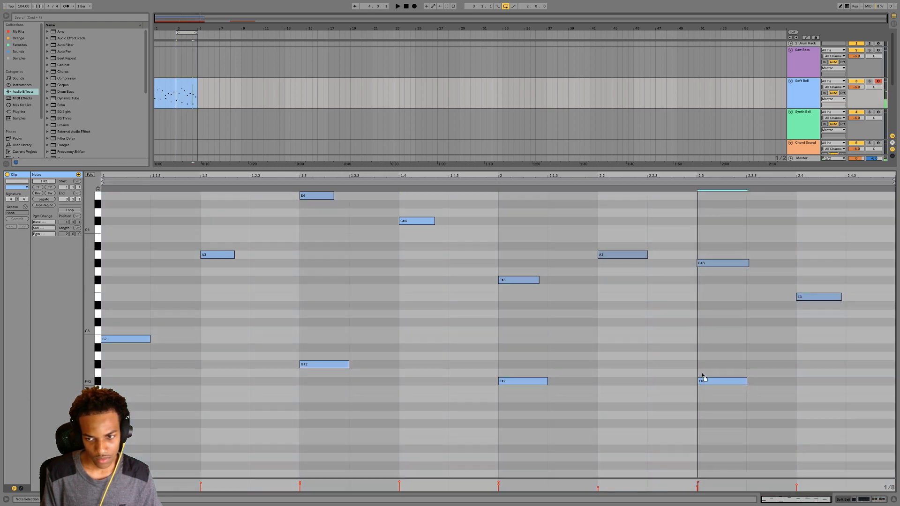
key(Down)
key(Down)
key(Down)
key(Down)
key(Down)
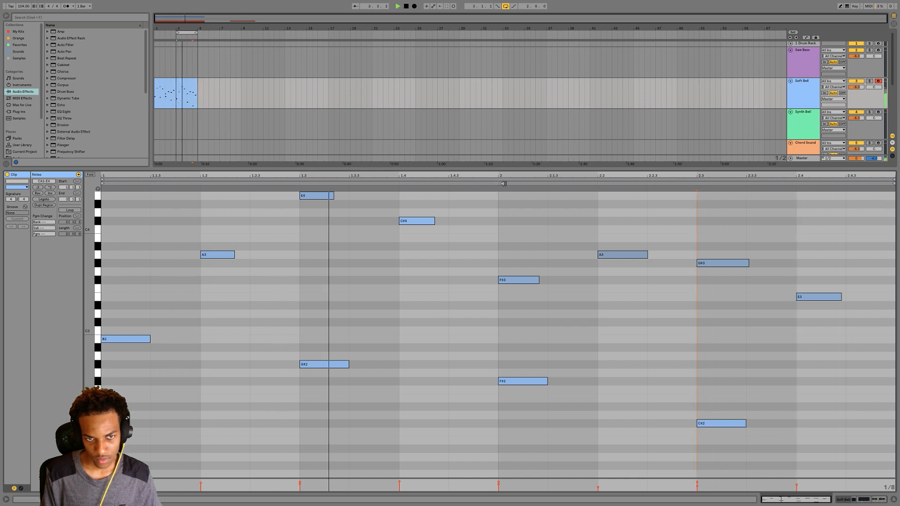
Open the second Tia Blake chop and delete its transient between beats 4.2 and 4.3
click(893, 499)
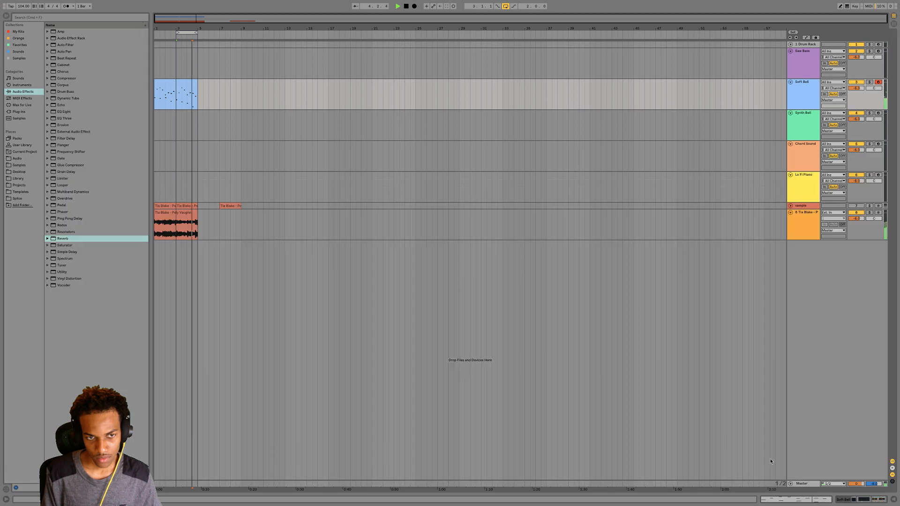
double_click(182, 233)
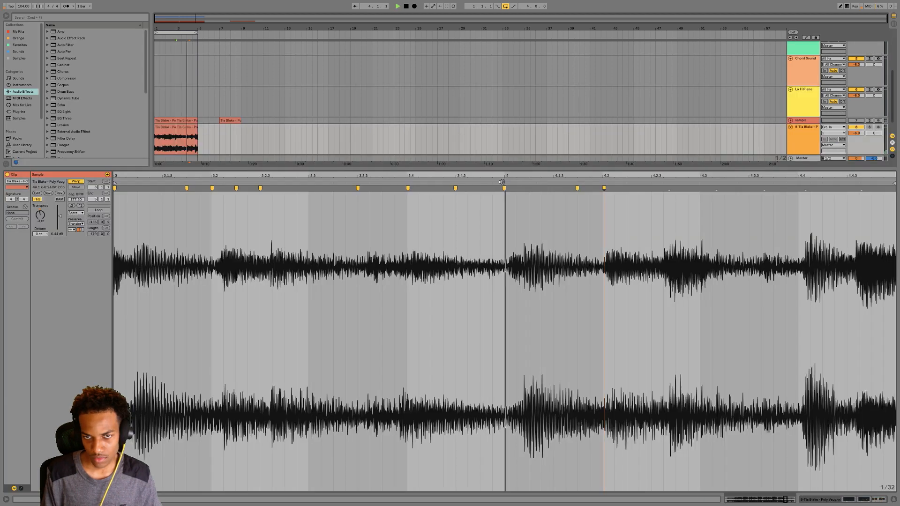
key(space)
right_click(670, 190)
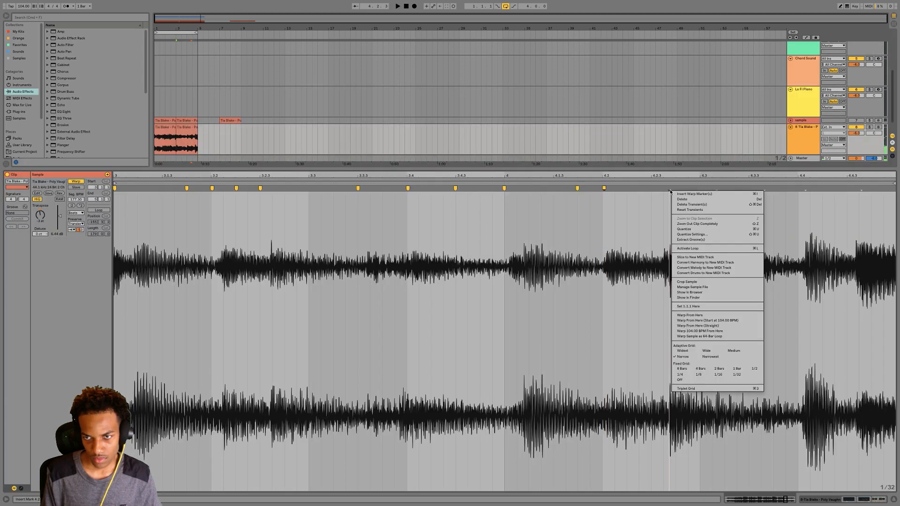
click(676, 199)
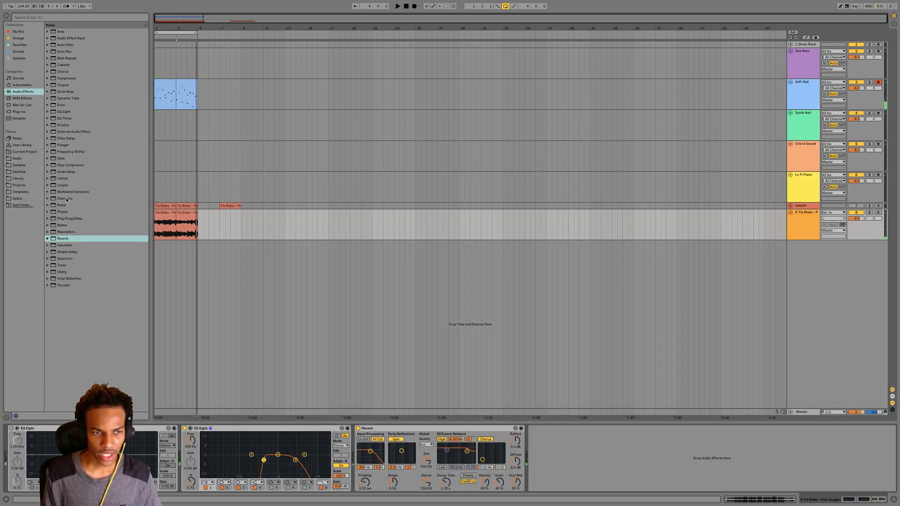
Insert an Overdrive between the second EQ Eight and the Reverb on the sample track, and play the loop
drag(67, 200, 383, 478)
key(space)
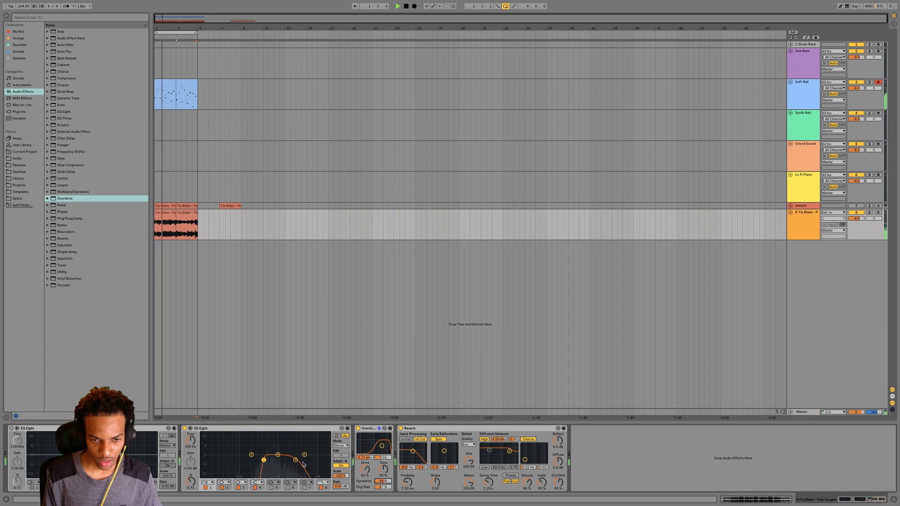
key(space)
Lower the clip gain of both Tia Blake chops
double_click(163, 213)
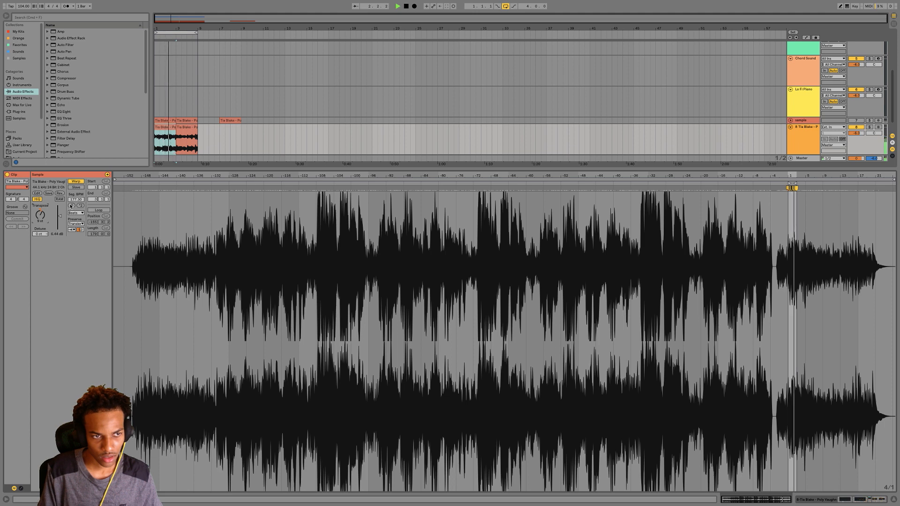
drag(59, 217, 60, 218)
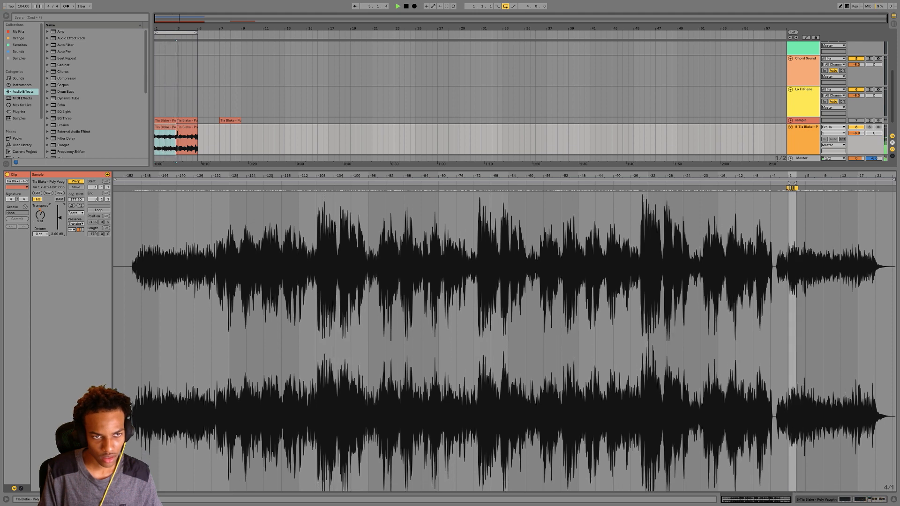
click(177, 135)
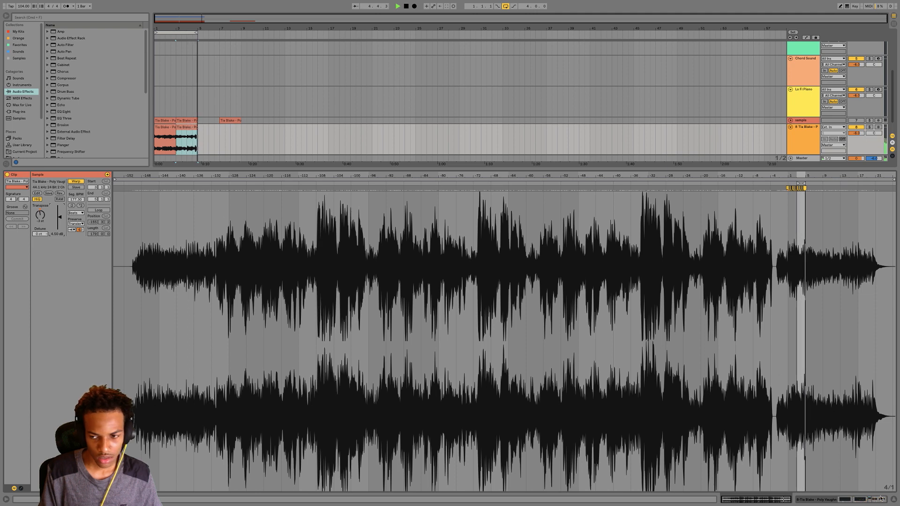
On the sample track's Reverb, reduce the dry/wet to 42% and lengthen the decay time to about 5.86 s
click(894, 501)
double_click(808, 226)
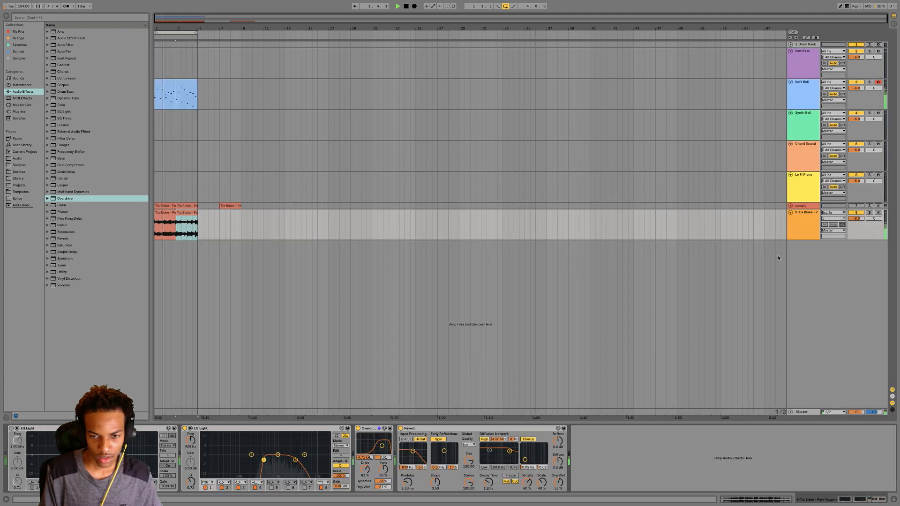
drag(559, 482, 559, 492)
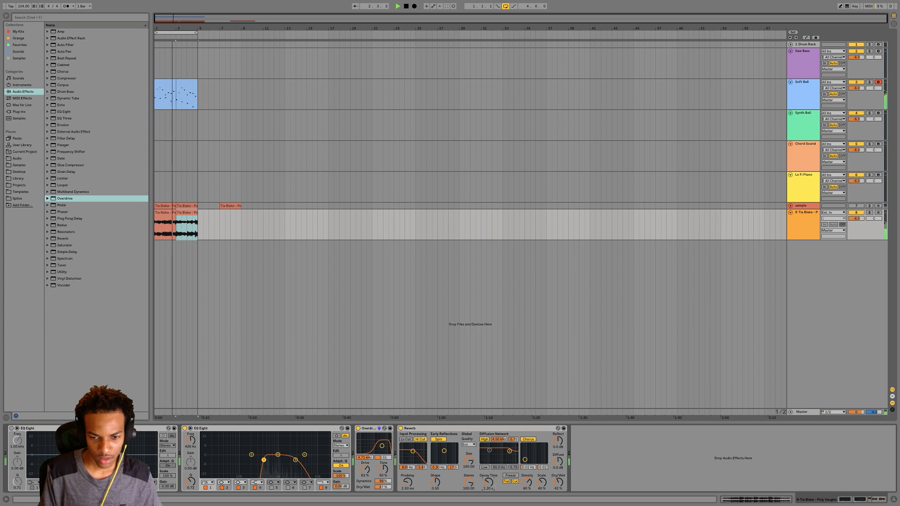
drag(489, 483, 488, 465)
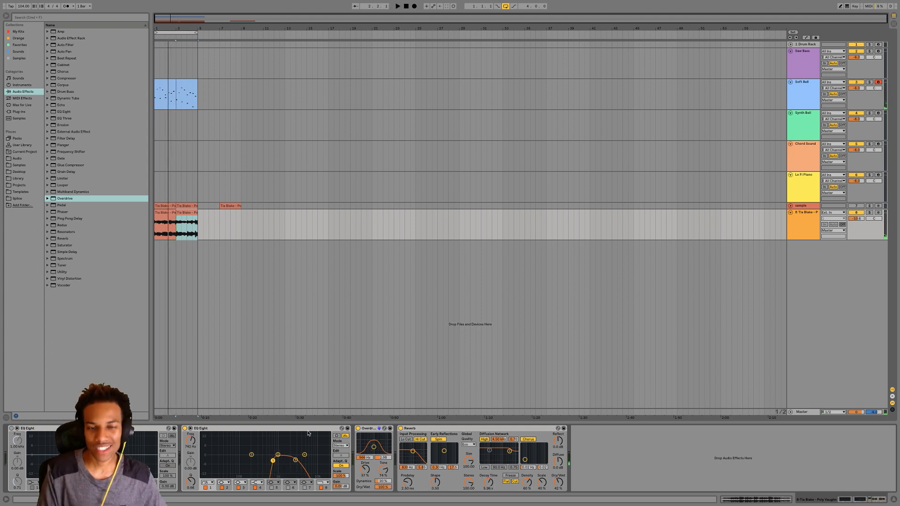
Move both Soft Bell melody clips onto the Lo Fi Piano track and play the loop
click(188, 91)
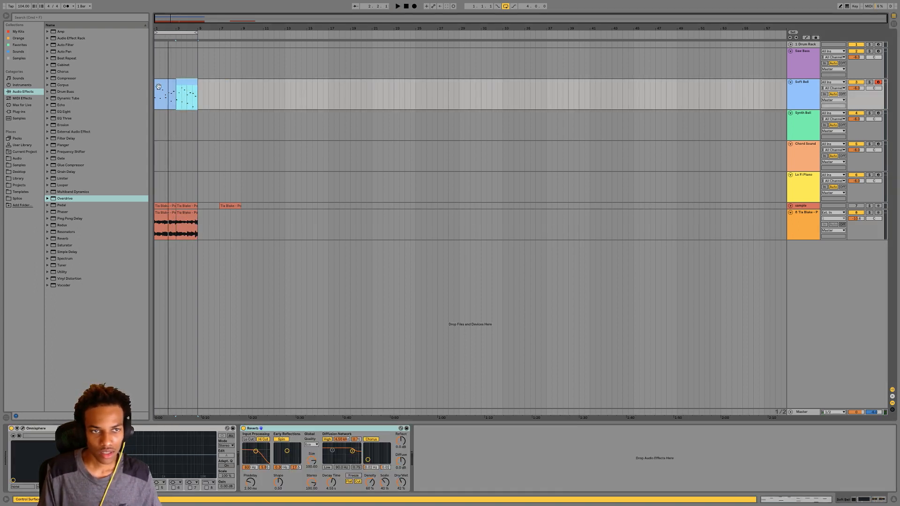
drag(168, 93, 173, 173)
key(space)
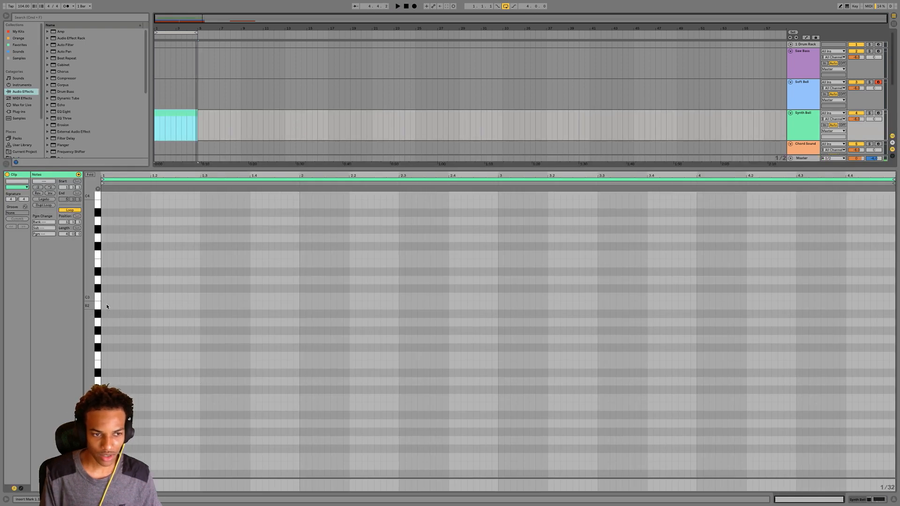
Write a sparse off-beat Synth Bell melody of C#4, F#3, E3 and F#3, and lower its last F#3 note below C3
double_click(105, 298)
key(space)
drag(105, 298, 165, 293)
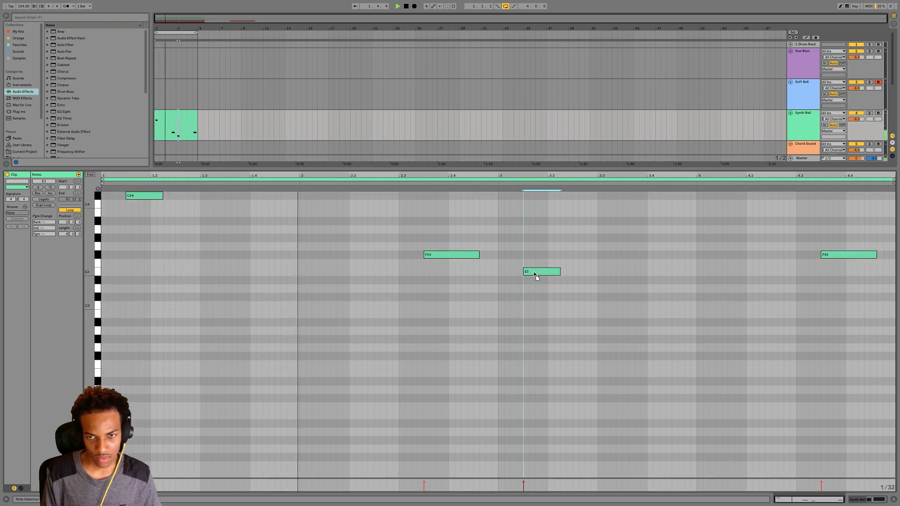
mouse_move(535, 276)
mouse_down()
mouse_move(535, 317)
mouse_move(530, 268)
mouse_up()
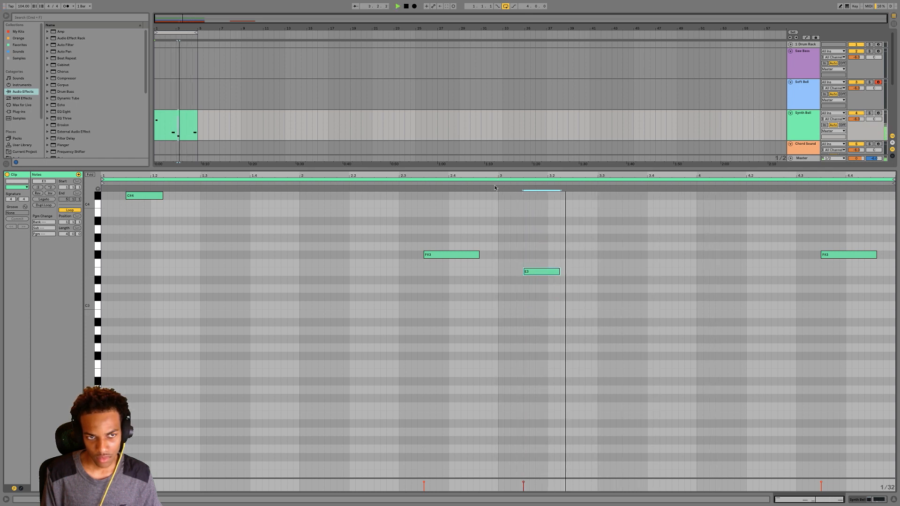
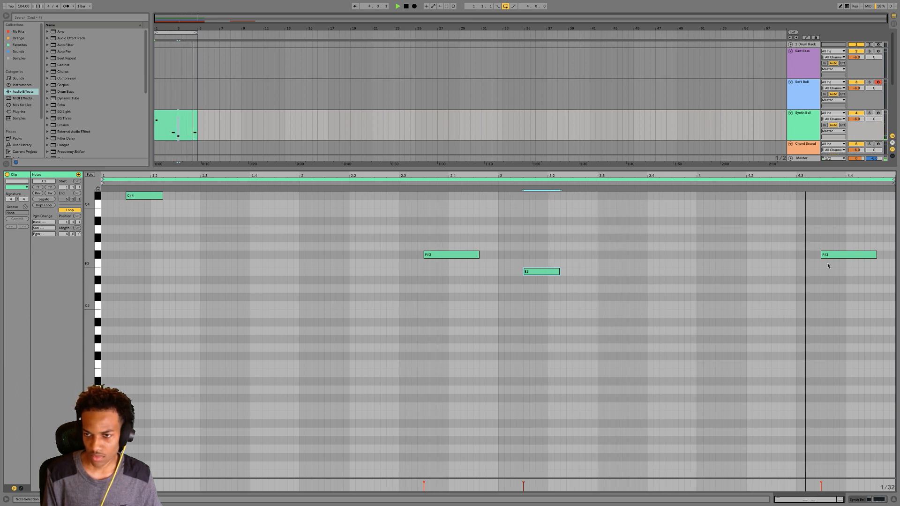
drag(837, 257, 836, 319)
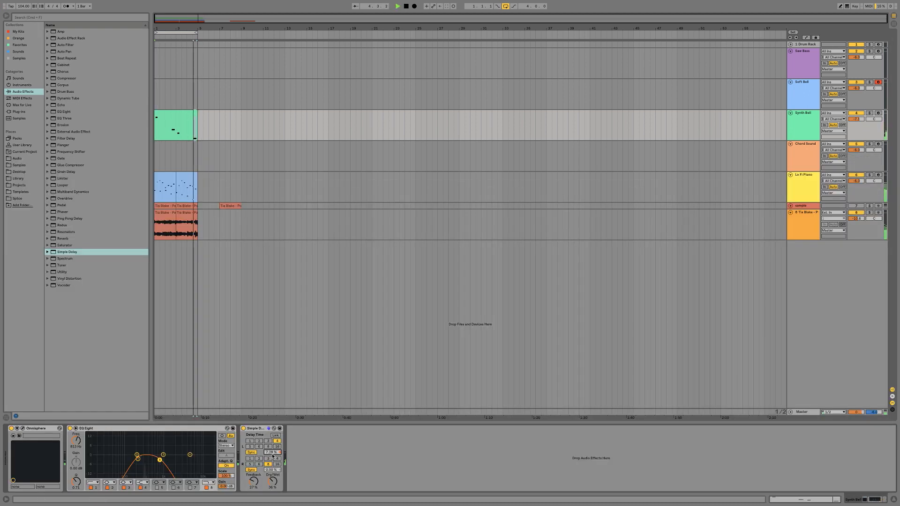
Offset the right-channel time of the Synth Bell's Simple Delay and shift its EQ Eight low-cut band slightly higher
drag(272, 470, 270, 475)
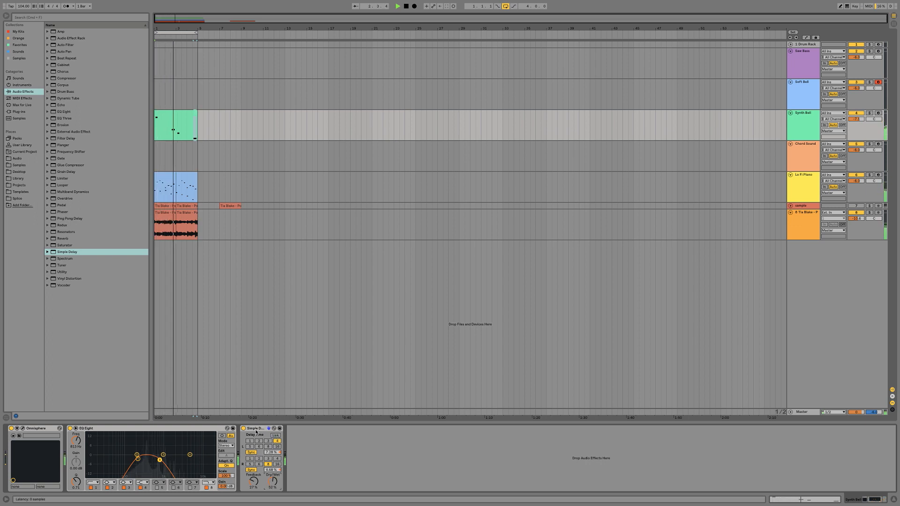
drag(138, 460, 142, 460)
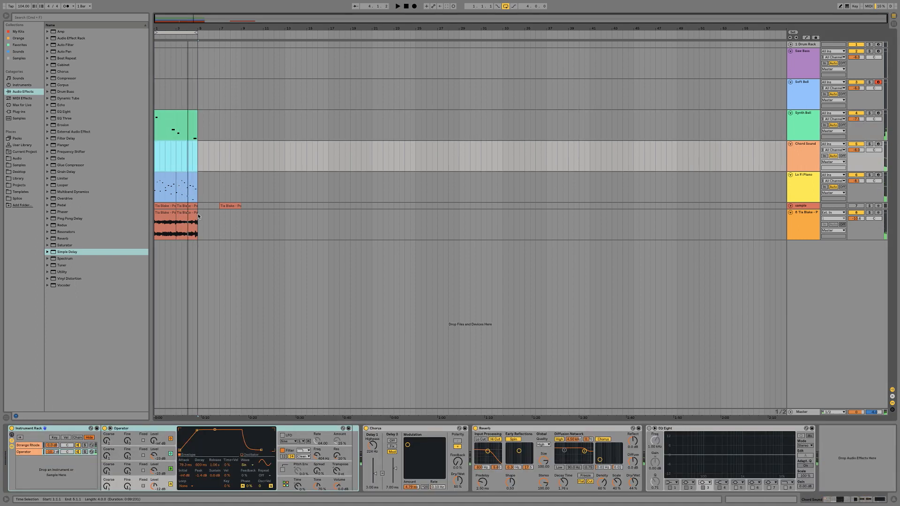
click(194, 213)
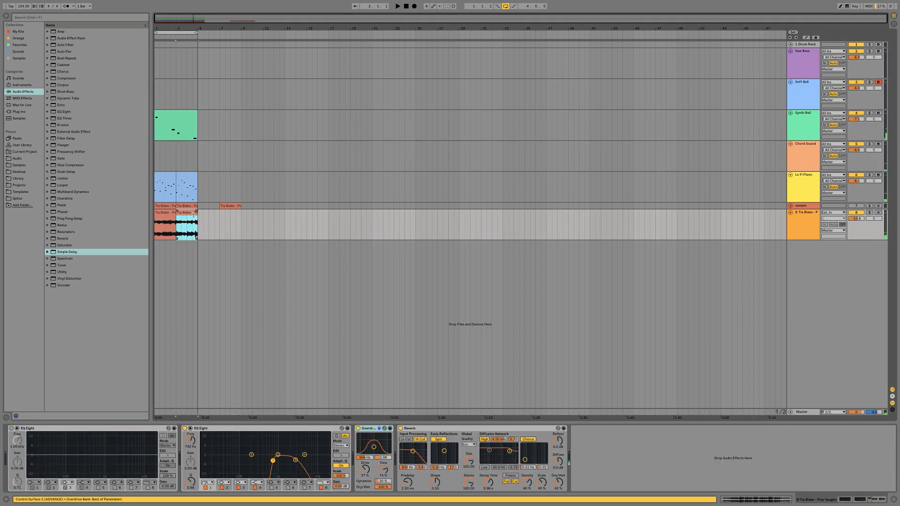
click(173, 219)
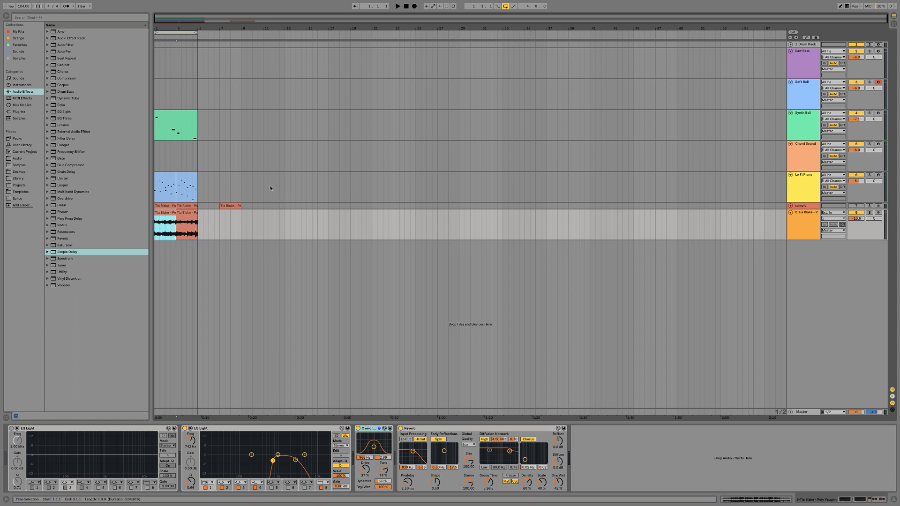
Unfold the Drum Rack track and audition its mafia snare 7, mafia snare 36 and Bongo 0011 pads
click(790, 45)
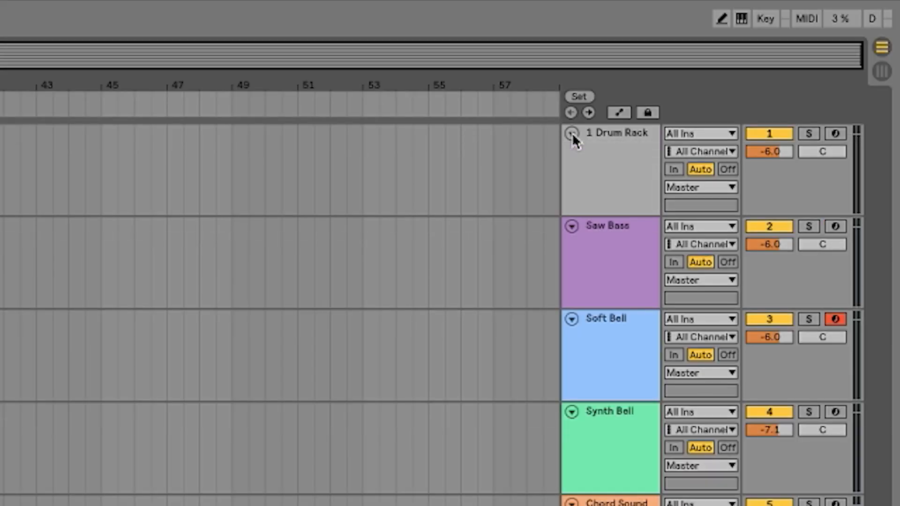
click(597, 143)
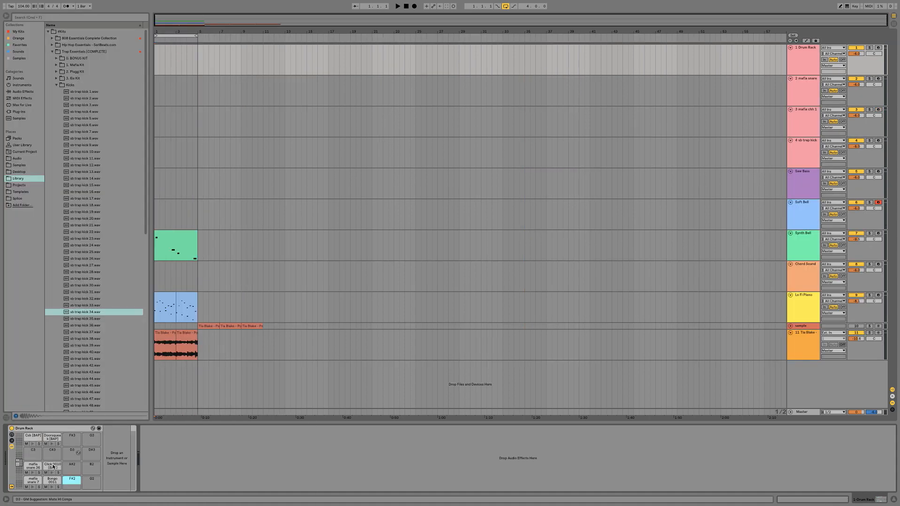
scroll(34, 471, up, 4)
click(19, 466)
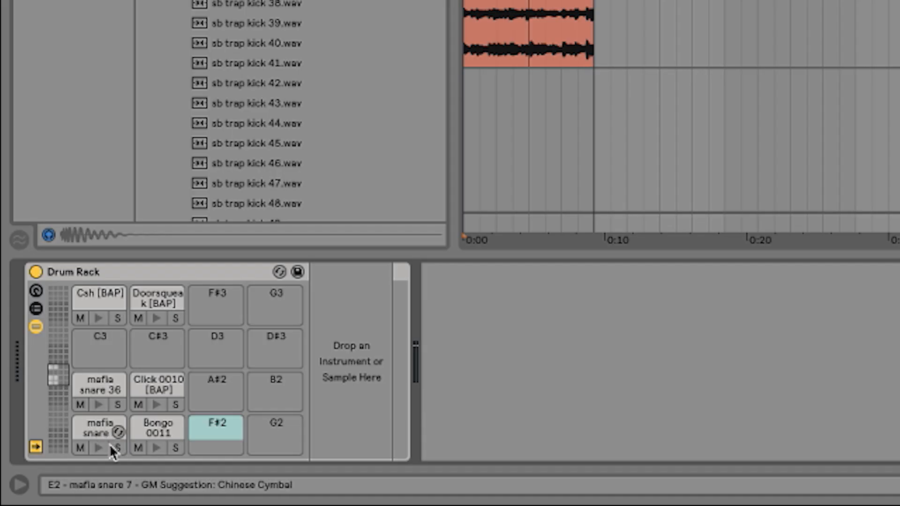
click(105, 449)
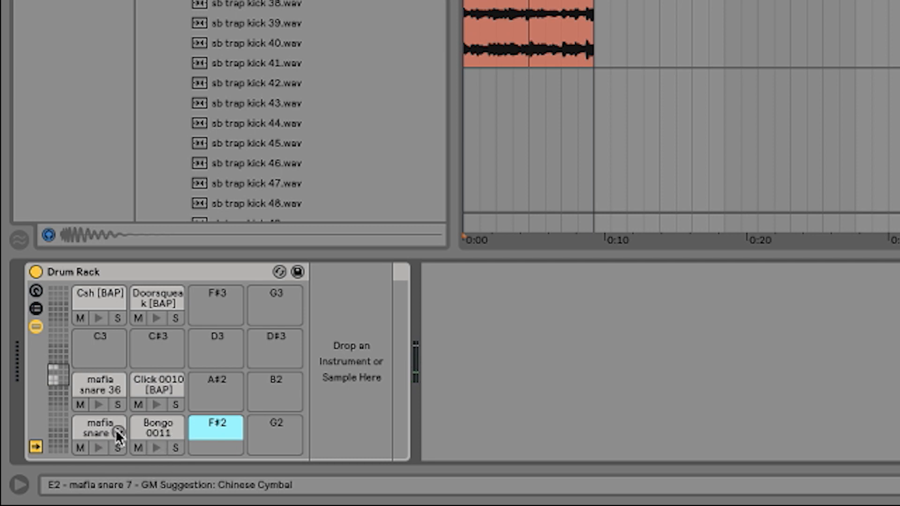
click(99, 409)
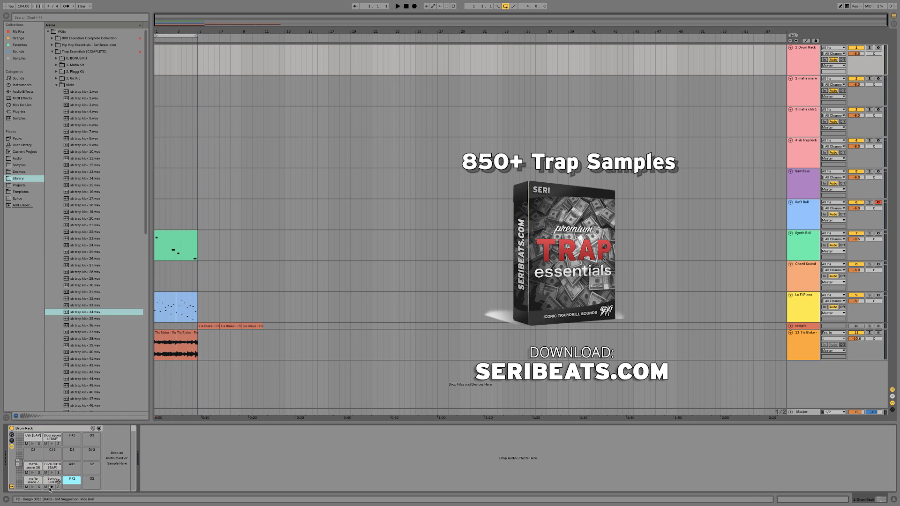
click(51, 488)
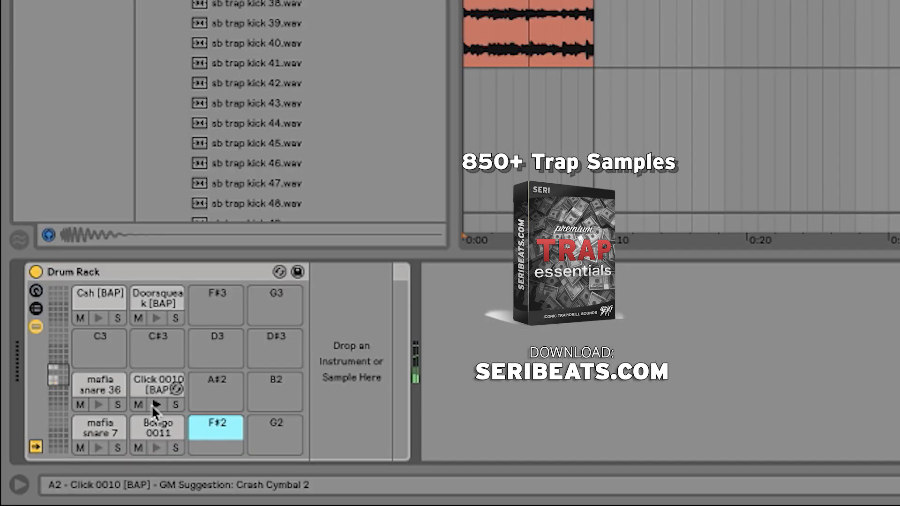
Open the Bongo 0011 pad's sample and normalize its volume
click(157, 426)
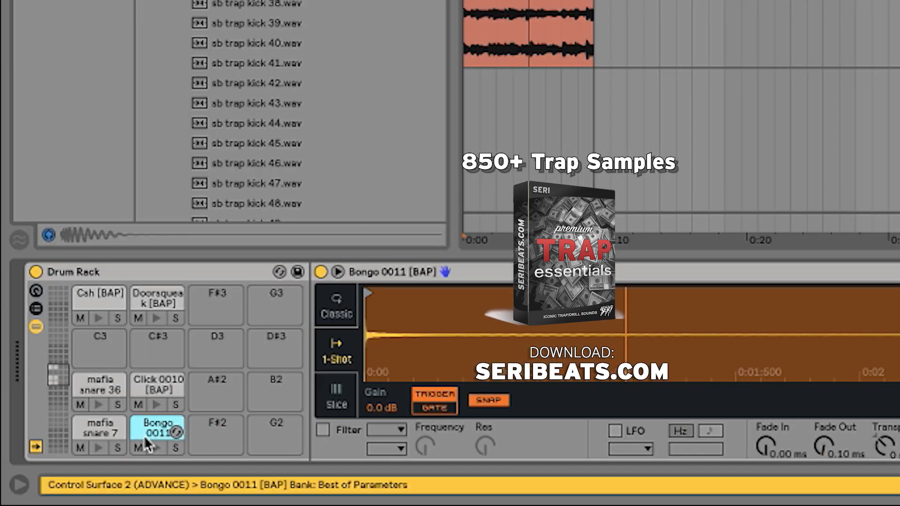
right_click(178, 454)
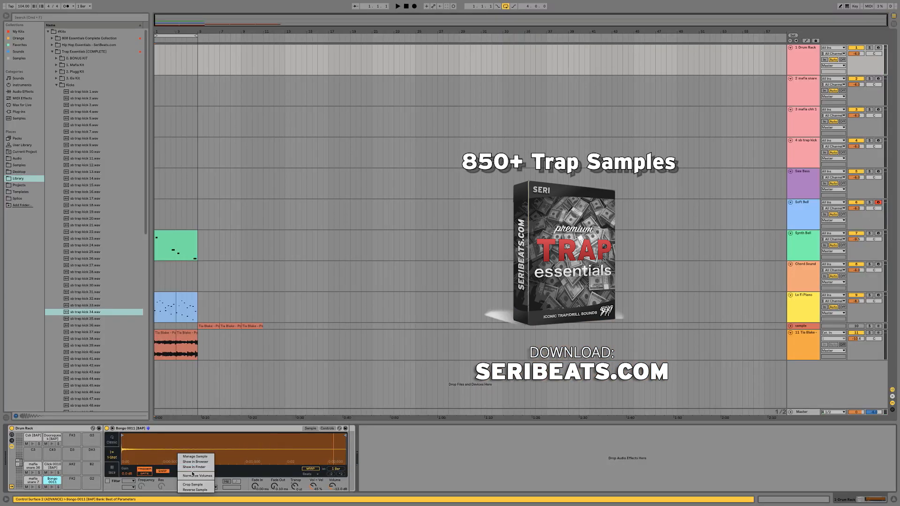
click(193, 475)
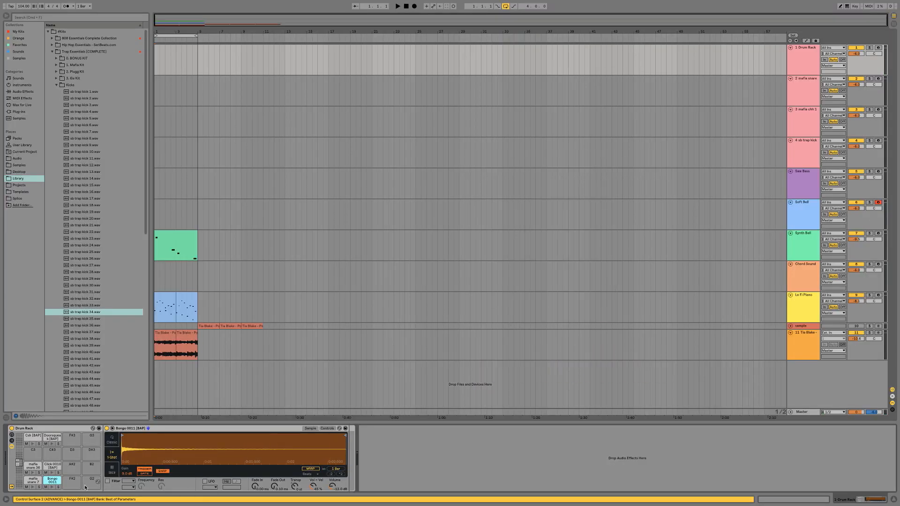
Audition the Drum Rack's Click 0010, Csh and Doorsqueak pads
click(52, 488)
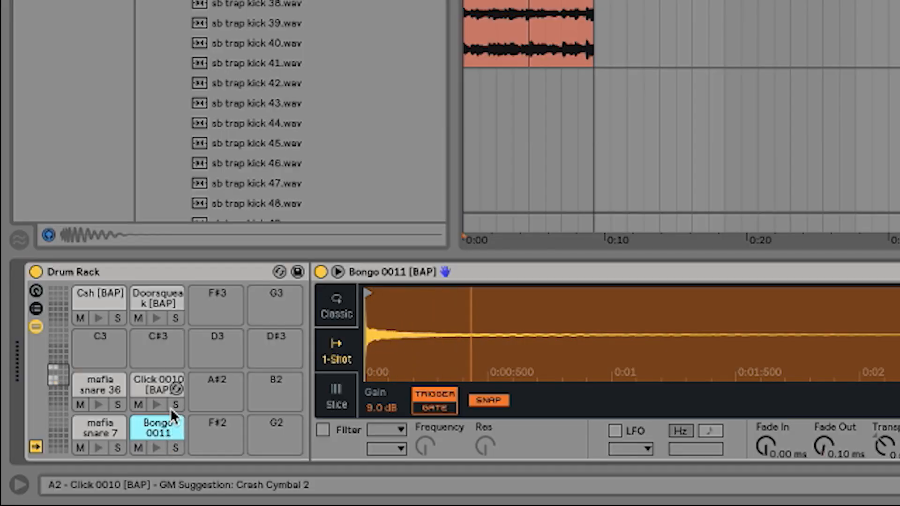
click(156, 319)
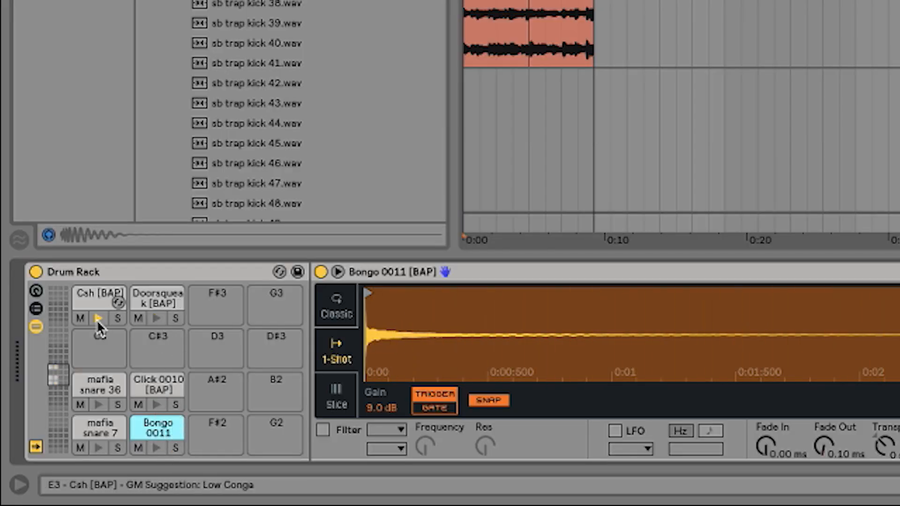
click(97, 319)
click(144, 305)
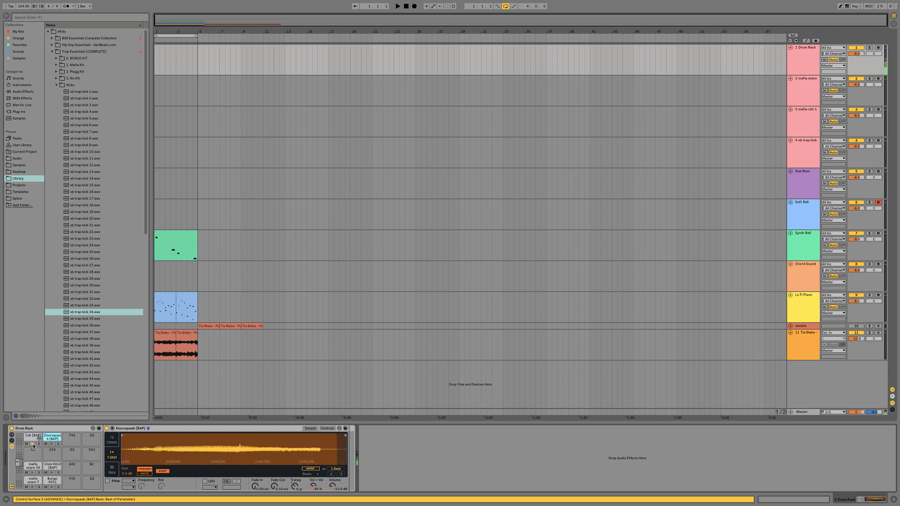
Arm the mafia snare, mafia chh and sb trap kick tracks in turn to audition their sounds
click(828, 90)
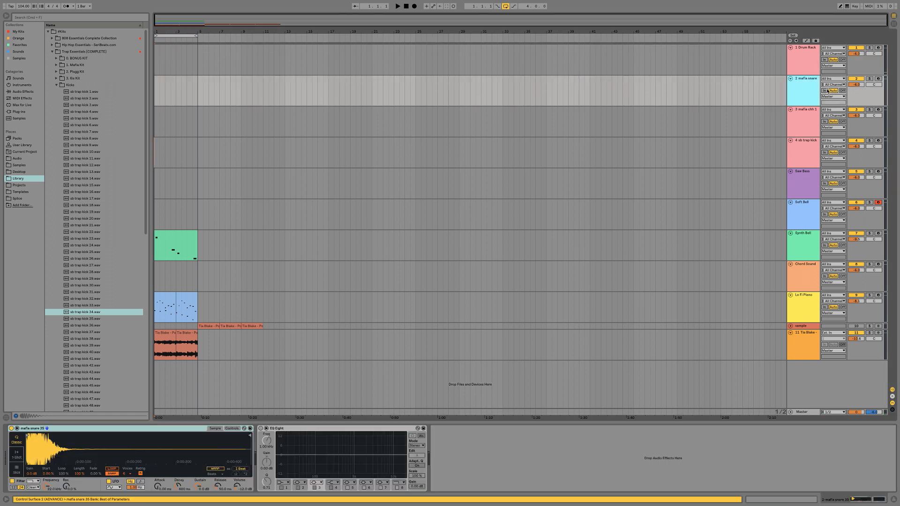
click(878, 80)
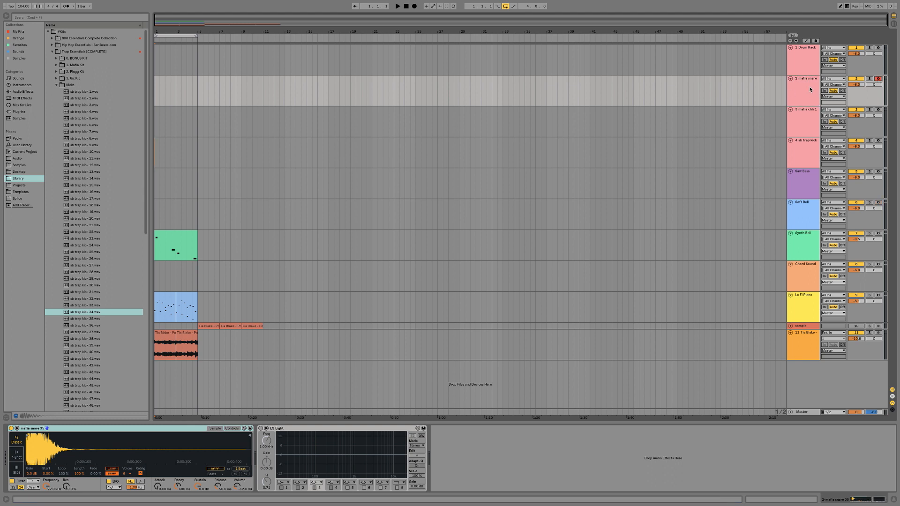
click(878, 111)
click(801, 117)
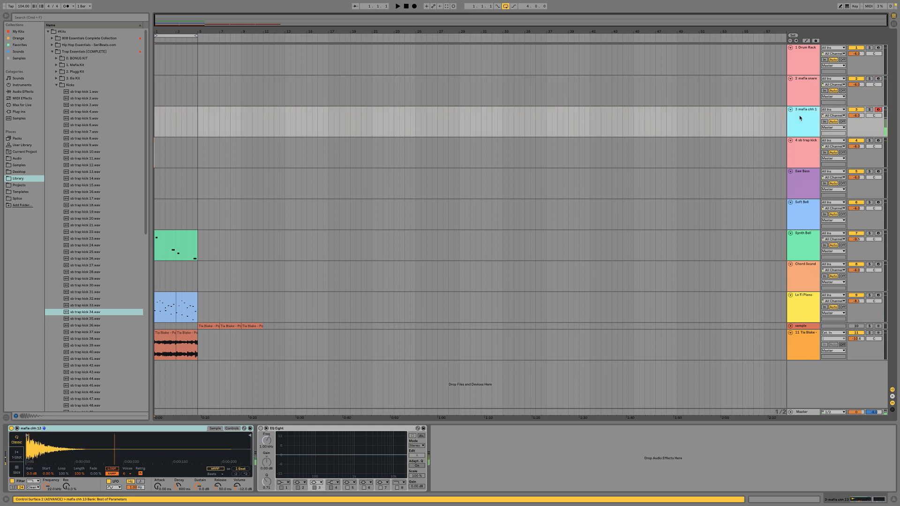
click(879, 141)
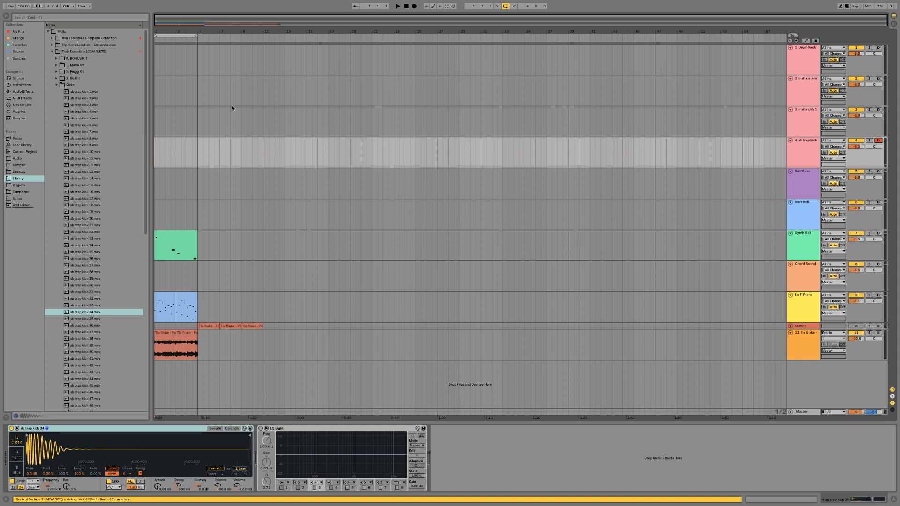
Create an empty four-bar MIDI clip on the Drum Rack track and place a Csh note at the start of bar 1
drag(198, 67, 114, 66)
key(ctrl+shift+m)
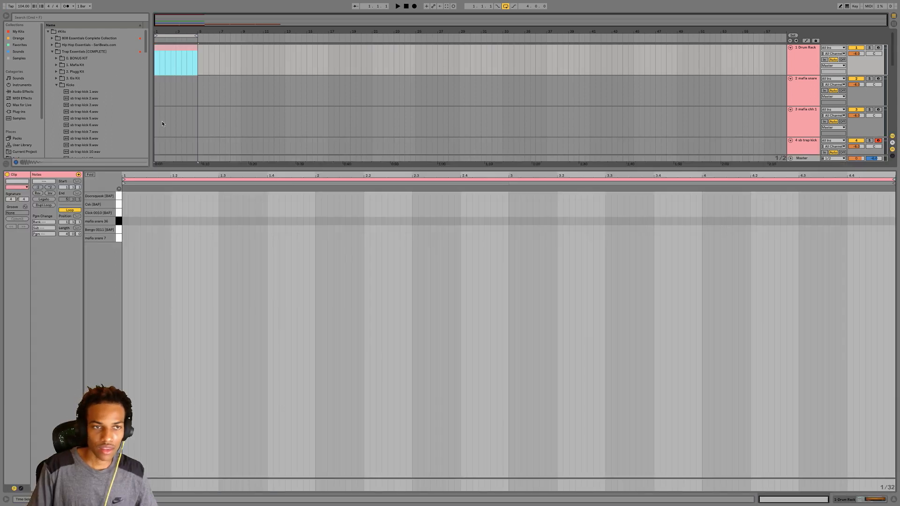
click(123, 205)
key(space)
key(space)
double_click(123, 204)
key(space)
Add a second Csh note at 1.1.4 and a Doorsqueak note at 1.2.3, playing the pattern back to check it
drag(125, 204, 164, 207)
double_click(161, 204)
key(space)
key(space)
key(space)
key(space)
key(space)
key(space)
key(space)
key(space)
double_click(201, 196)
key(space)
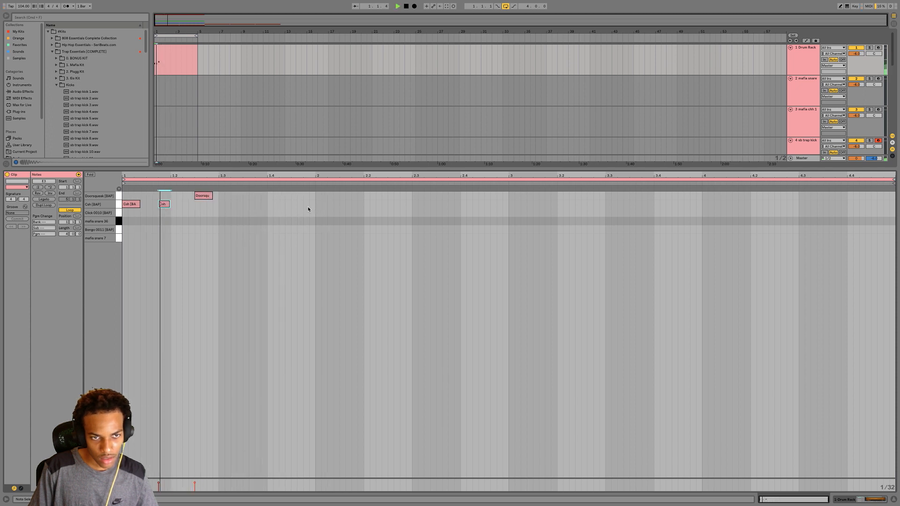
Duplicate the three-note percussion pattern to the start of bar 2, and repeat it in bars 3 and 4
drag(309, 209, 122, 192)
key(super+d)
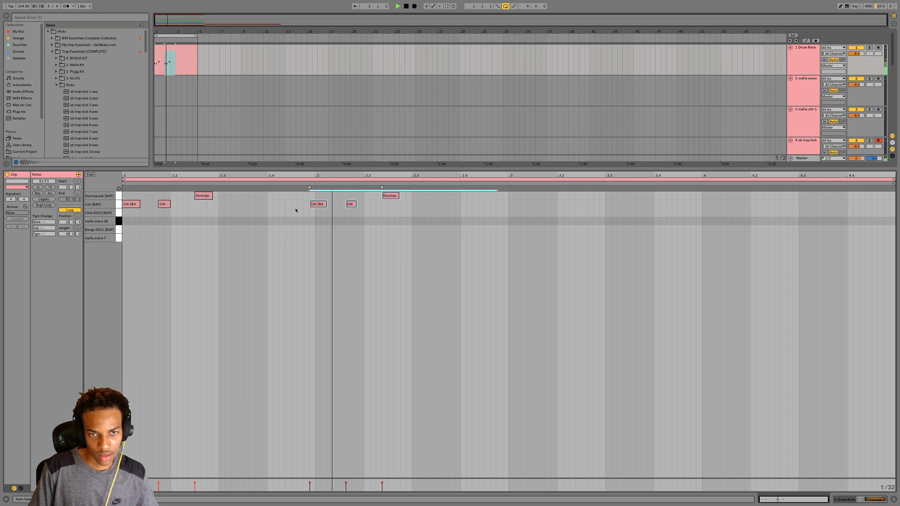
key(space)
key(Right)
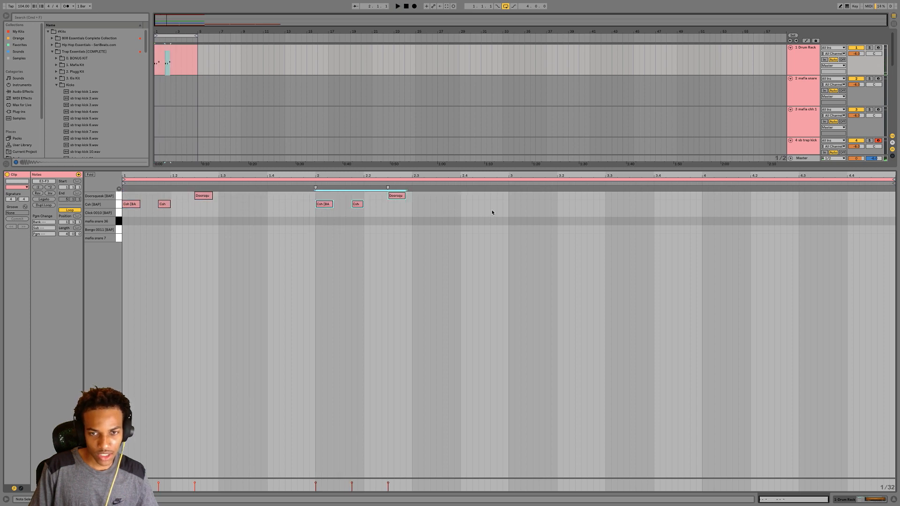
key(super+d)
key(super+d)
Show the Drum Rack's chain list with sends and returns, and create a return chain
key(shift+Tab)
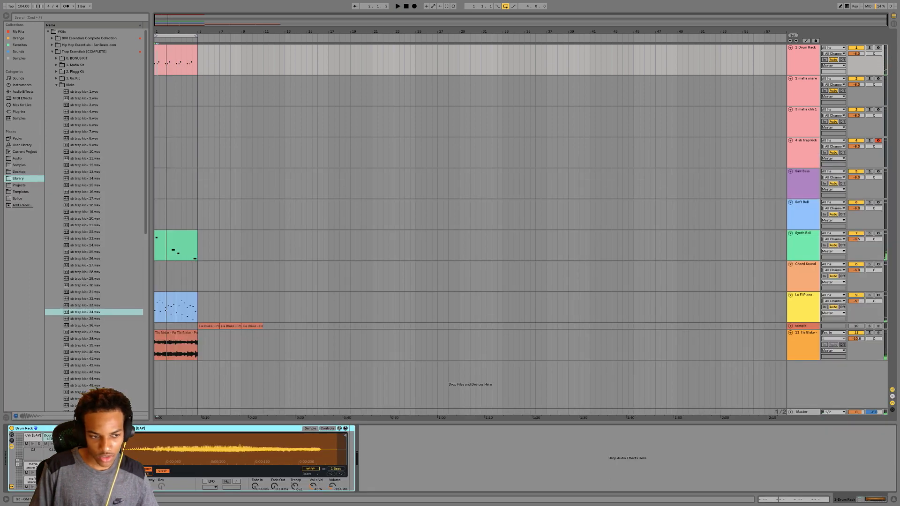
click(12, 441)
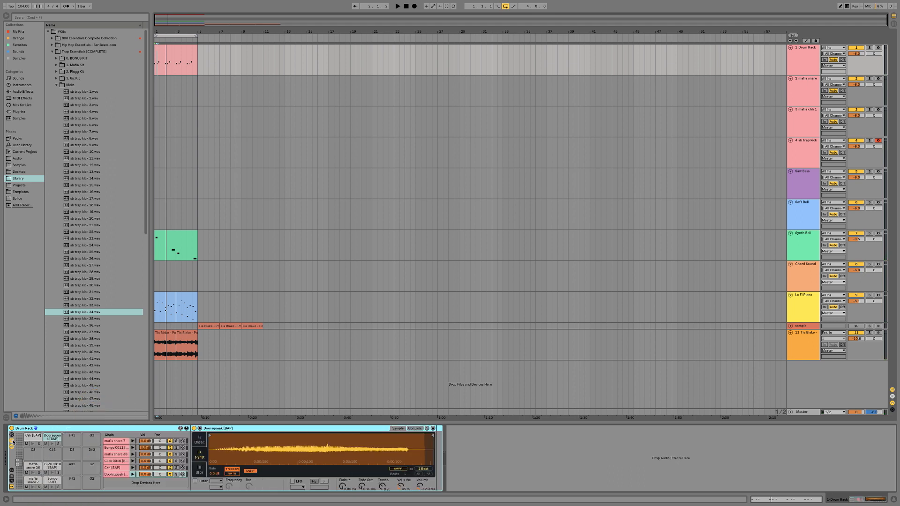
click(12, 483)
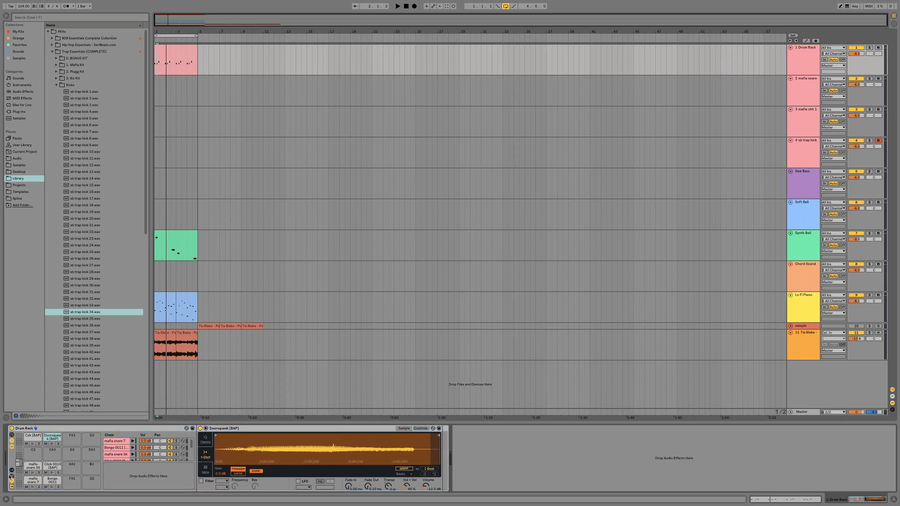
click(10, 480)
click(11, 481)
right_click(140, 481)
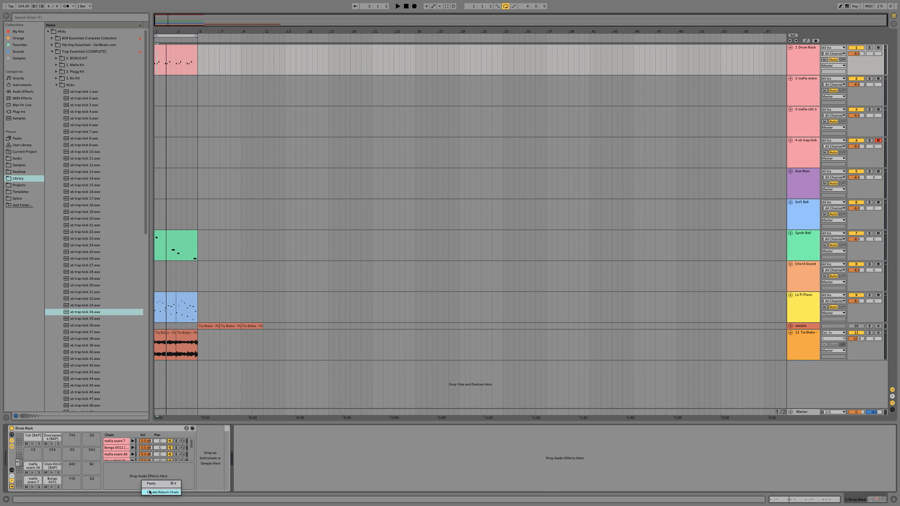
click(149, 492)
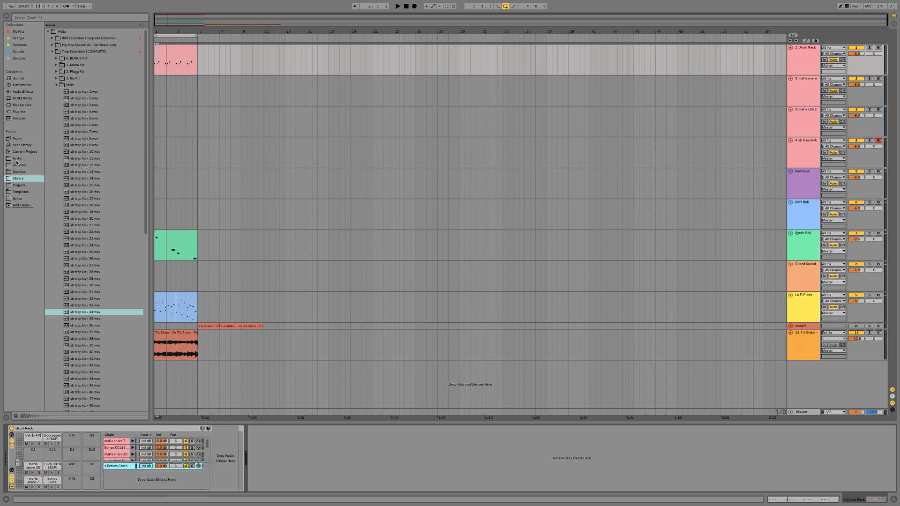
Load a Reverb audio effect onto the Drum Rack's return chain
click(19, 92)
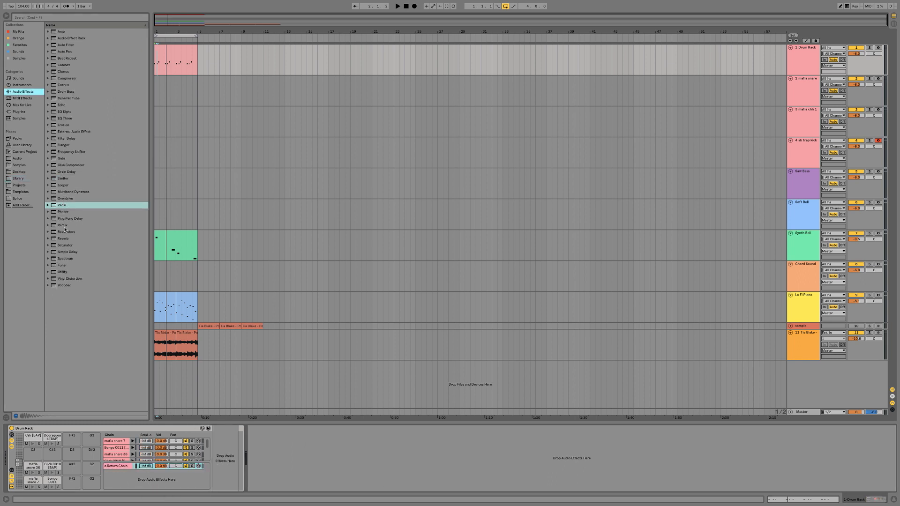
click(63, 238)
drag(118, 471, 119, 471)
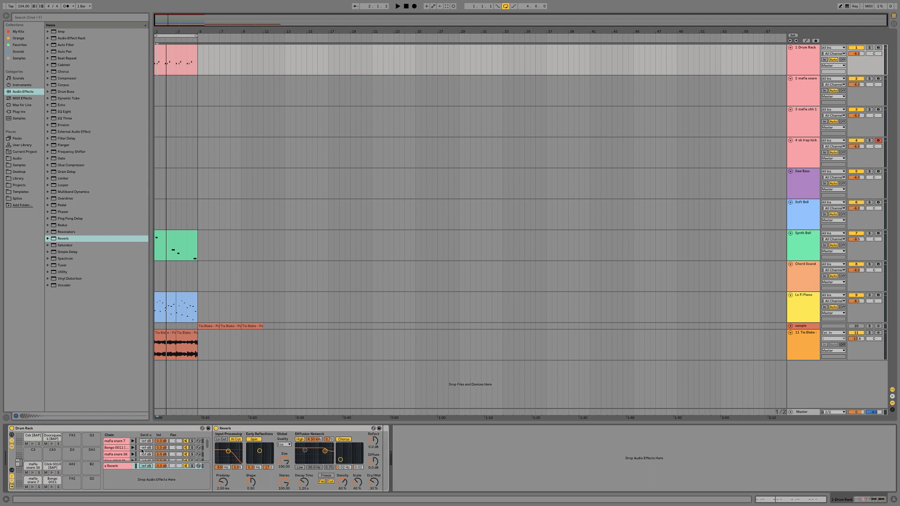
Raise the Csh and Doorsqueak chains' reverb sends to 0 dB, and ease the Csh send back down during playback
scroll(142, 450, up, 3)
scroll(142, 450, up, 1)
key(space)
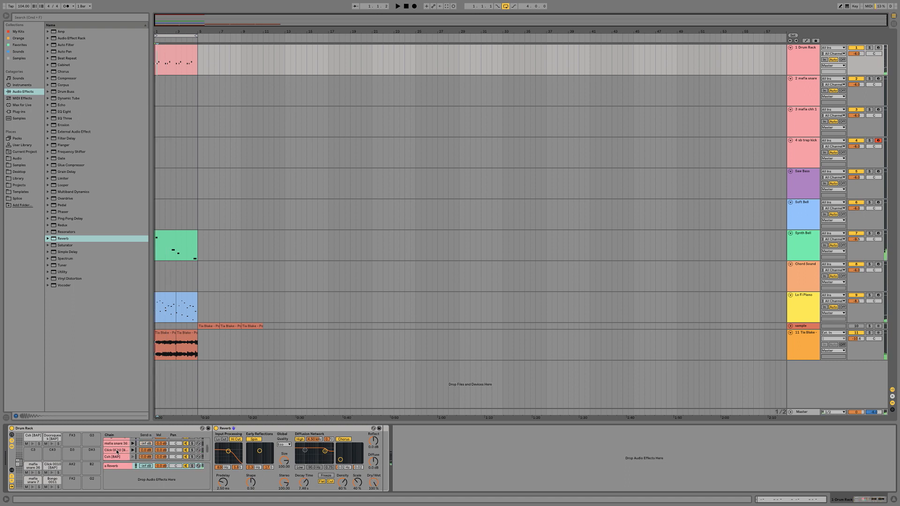
click(152, 453)
scroll(127, 447, down, 3)
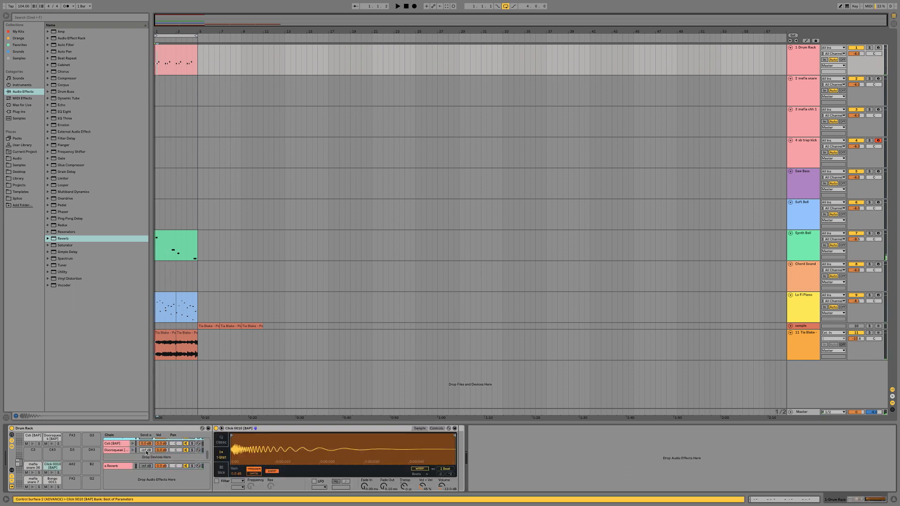
drag(146, 450, 146, 461)
key(space)
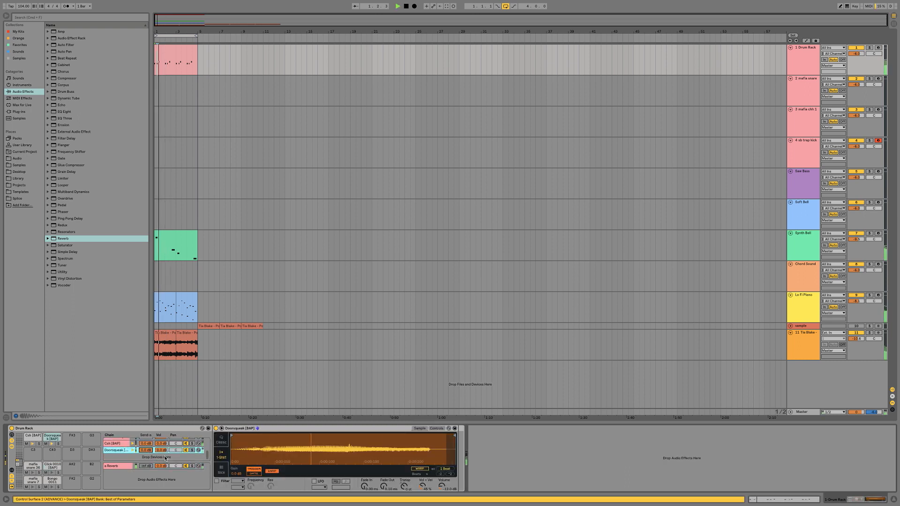
mouse_move(146, 450)
mouse_down()
mouse_move(146, 464)
mouse_move(146, 444)
mouse_move(146, 453)
mouse_up()
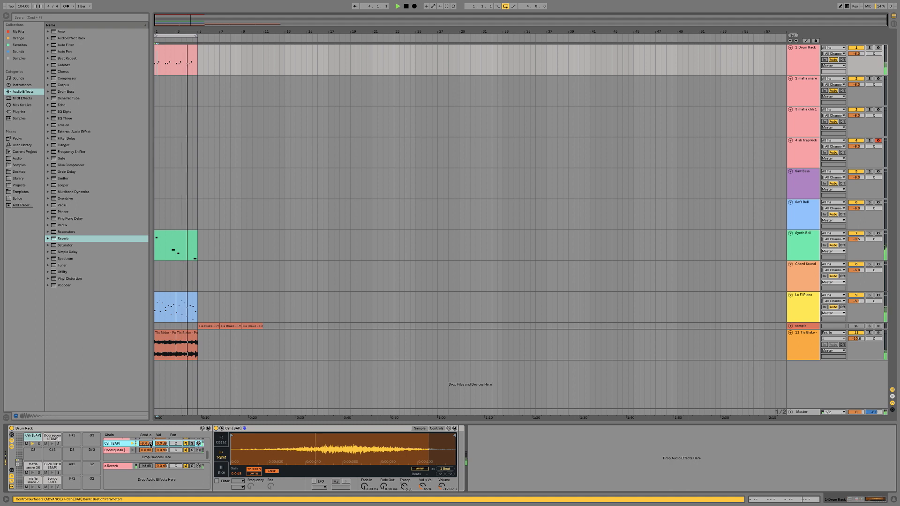
click(125, 466)
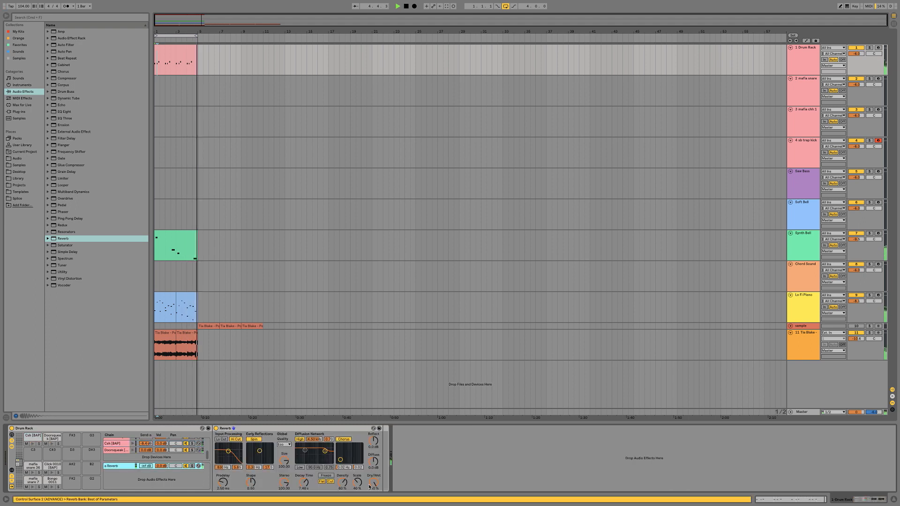
Play the loop while comparing the Csh and Doorsqueak chains and their reverb send levels
key(space)
click(120, 443)
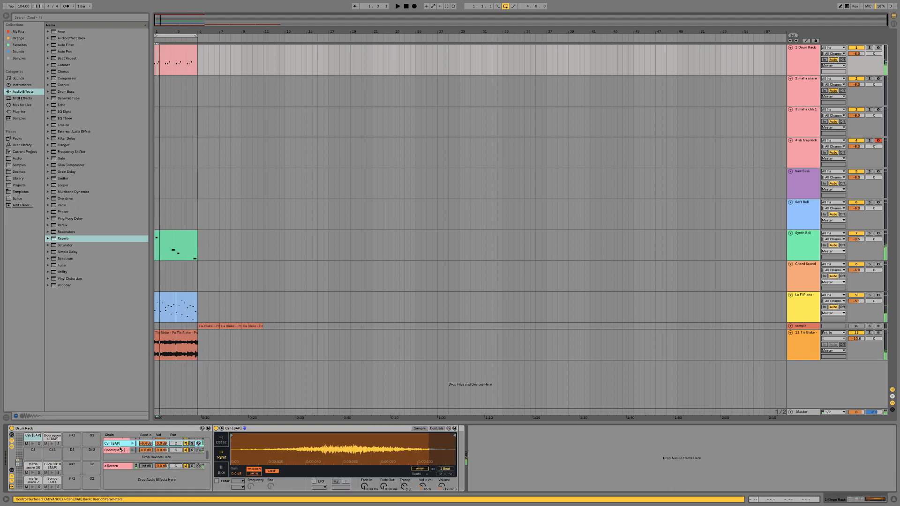
click(120, 450)
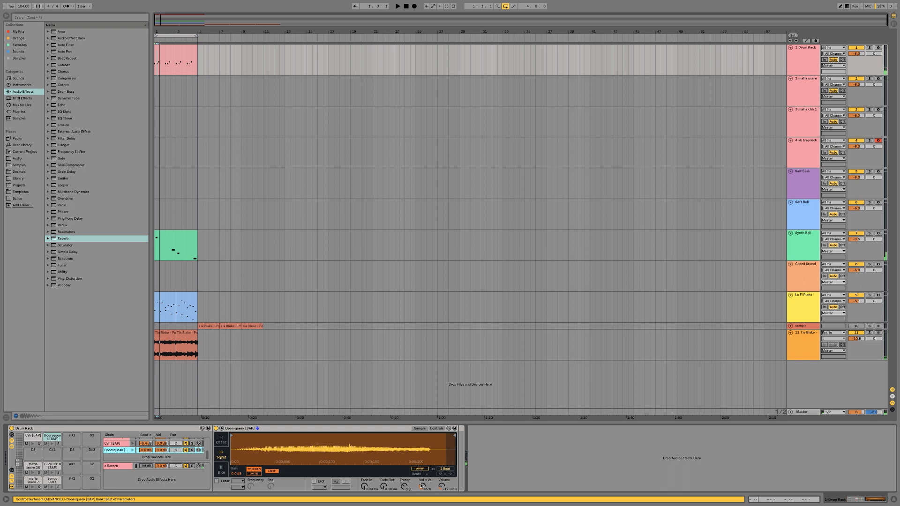
key(space)
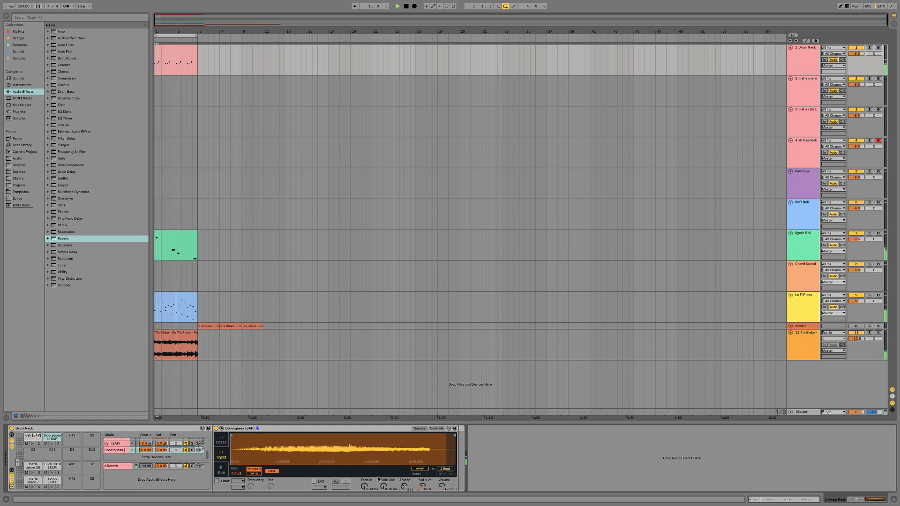
key(space)
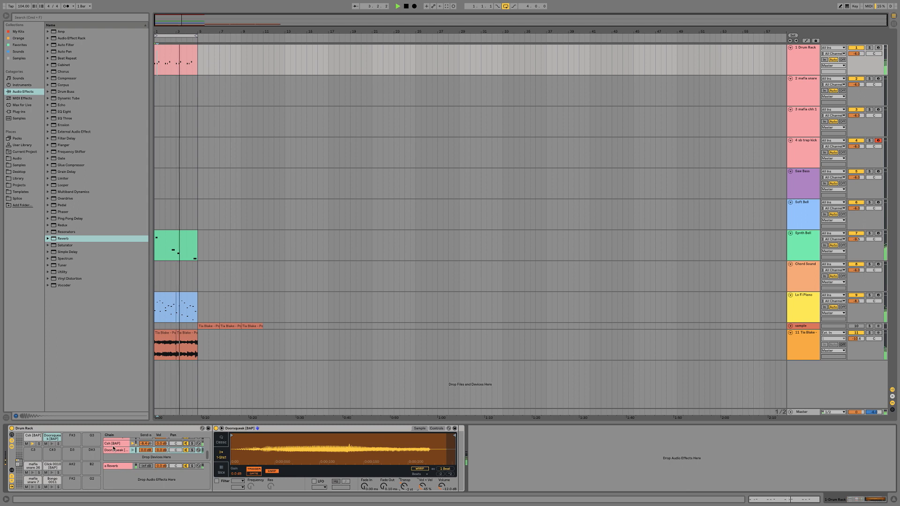
click(139, 444)
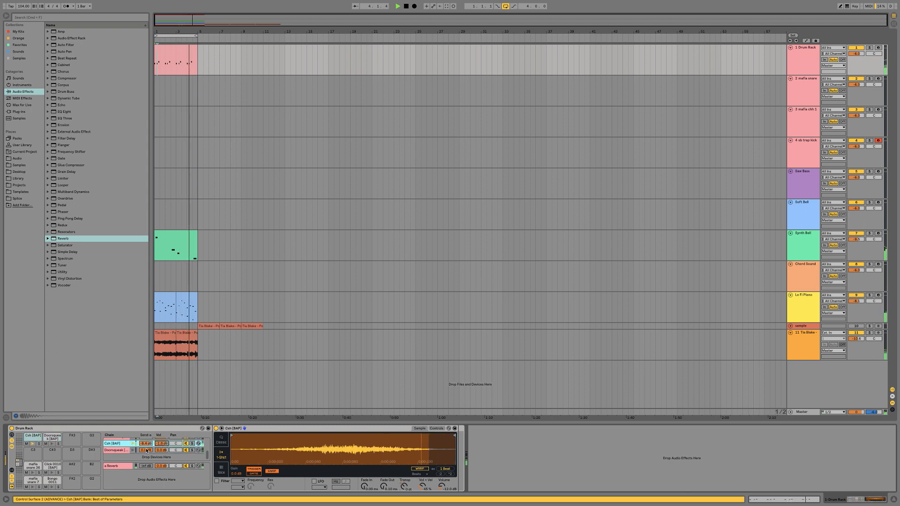
Hide the Drum Rack's chain list, leaving its pads and the Csh sample device shown
click(12, 441)
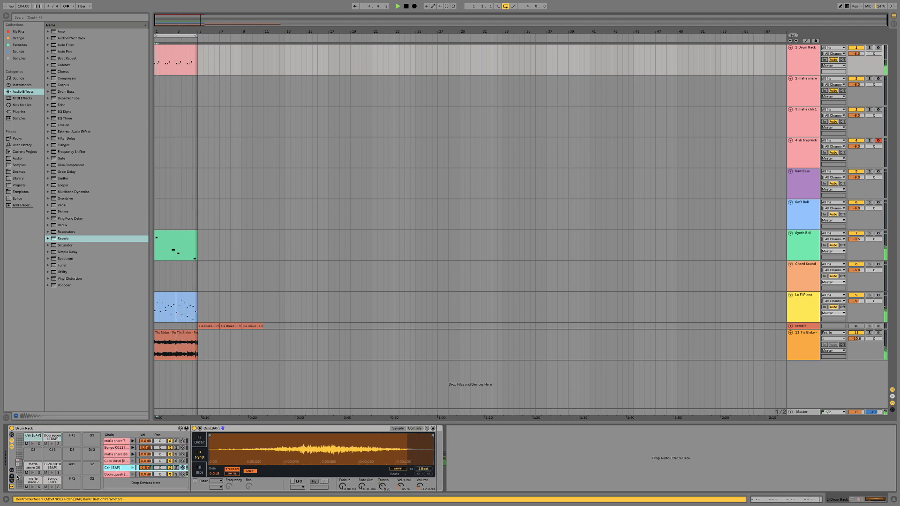
click(13, 442)
click(12, 445)
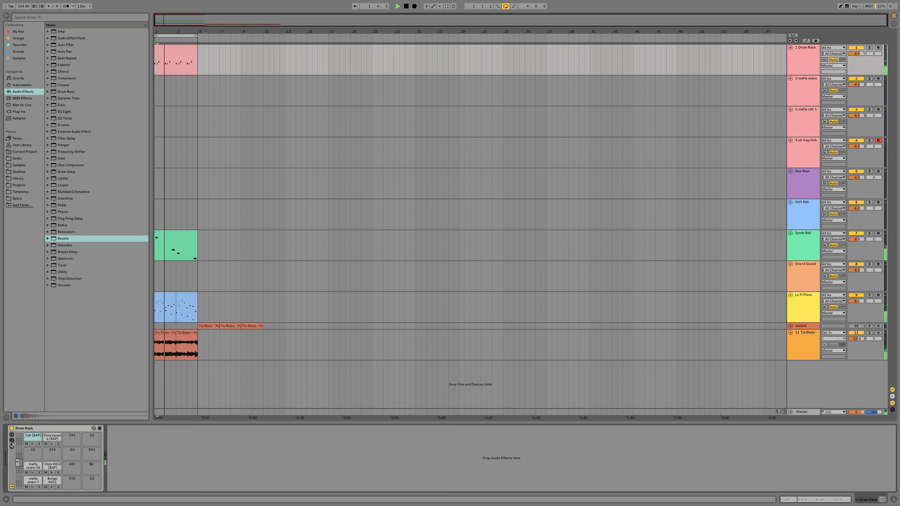
click(13, 441)
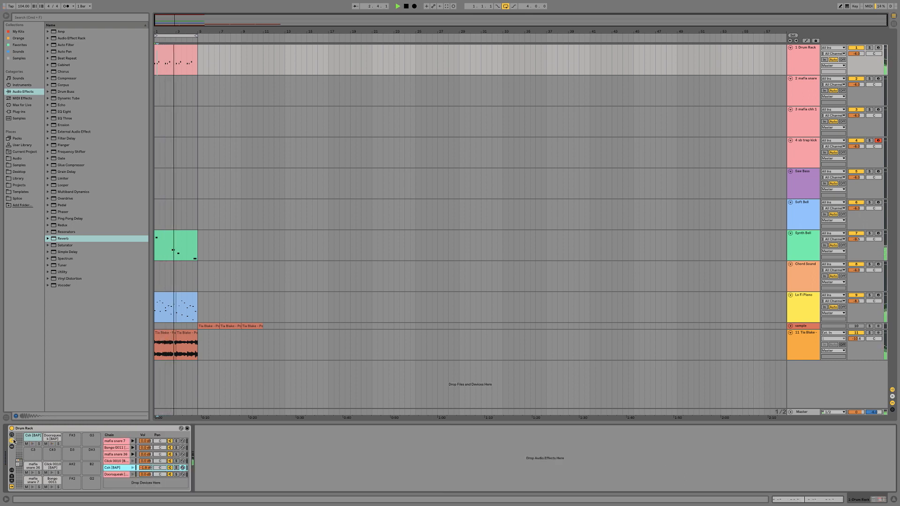
click(13, 441)
click(12, 436)
click(12, 435)
click(13, 446)
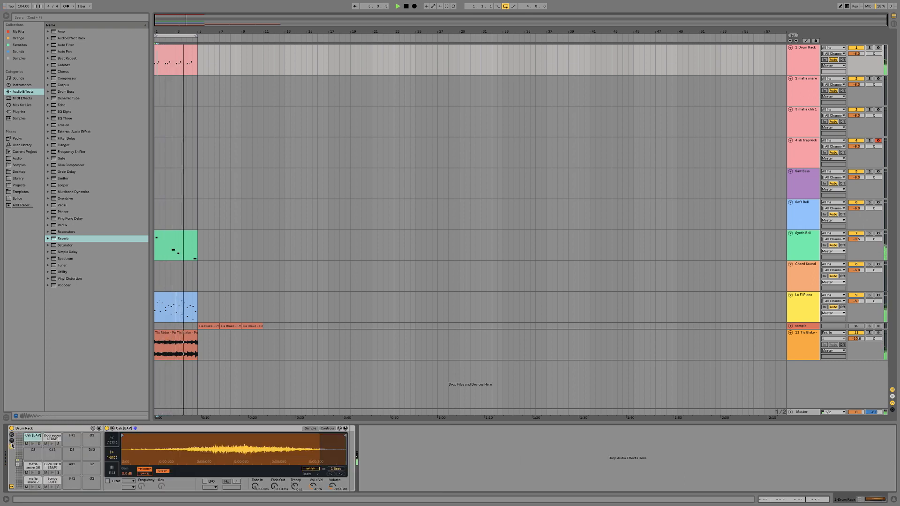
Replay the percussion loop from the start and lower the Csh sample's volume to about -14 dB
key(space)
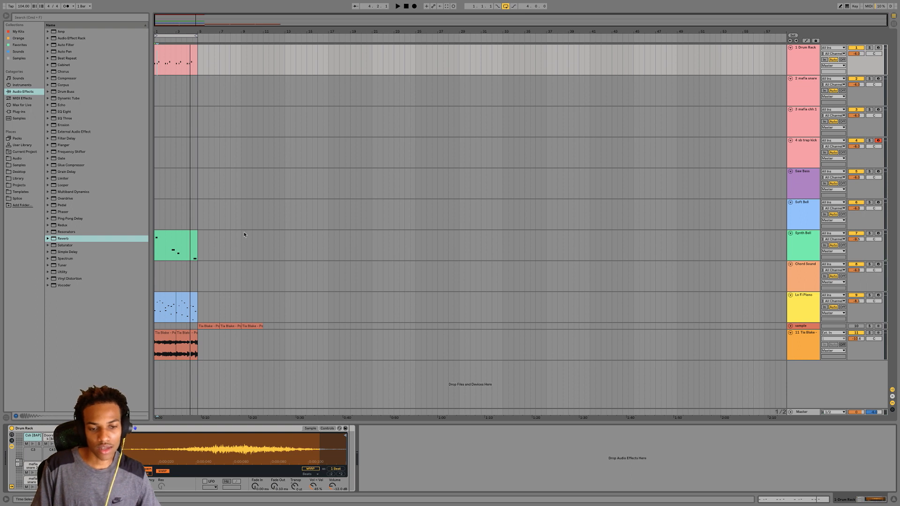
click(175, 52)
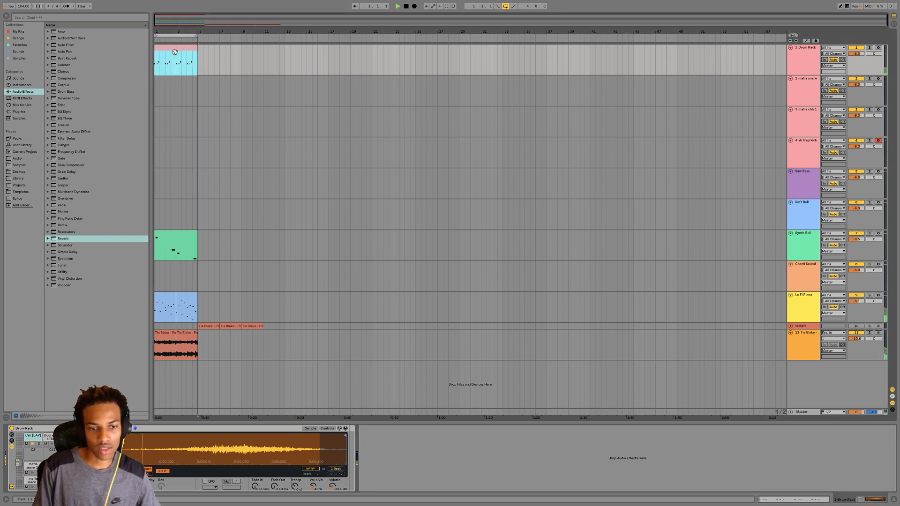
click(32, 437)
drag(332, 486, 332, 493)
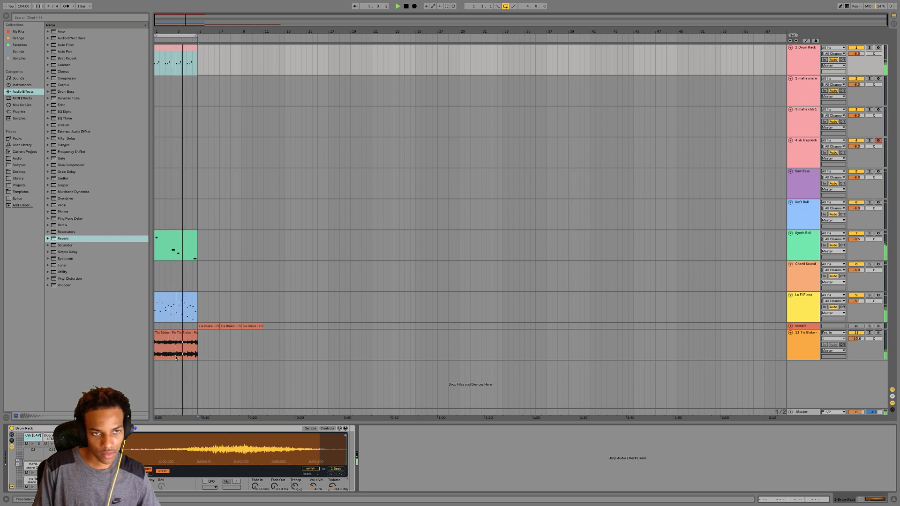
Duplicate the four-bar section across all tracks to extend the arrangement loop to eight bars
key(space)
click(185, 304)
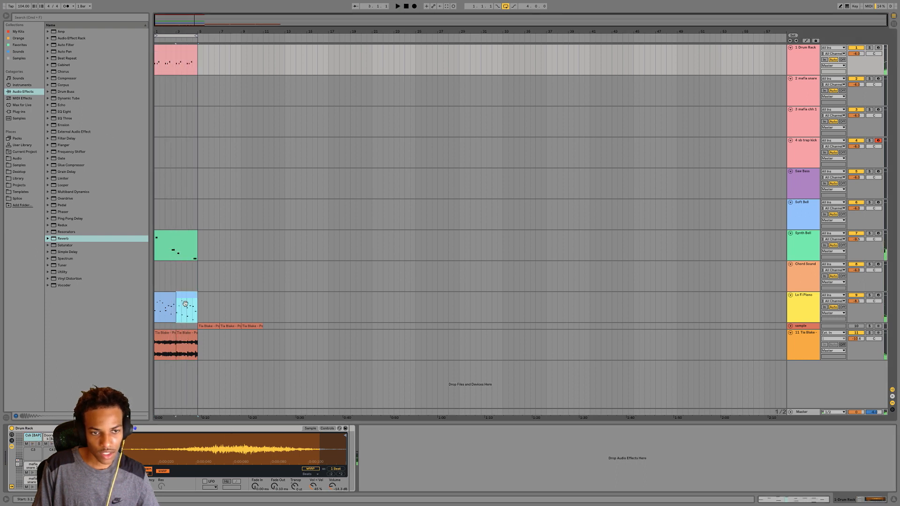
key(super+d)
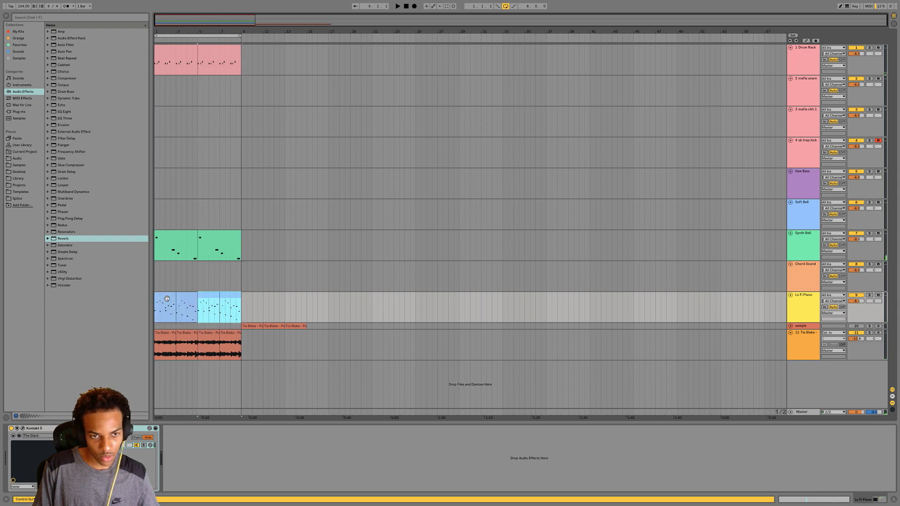
Replace the last Tia Blake clip in bars 7–8 with the third spare chop from the sample track, and raise its clip gain slightly
click(230, 332)
click(299, 327)
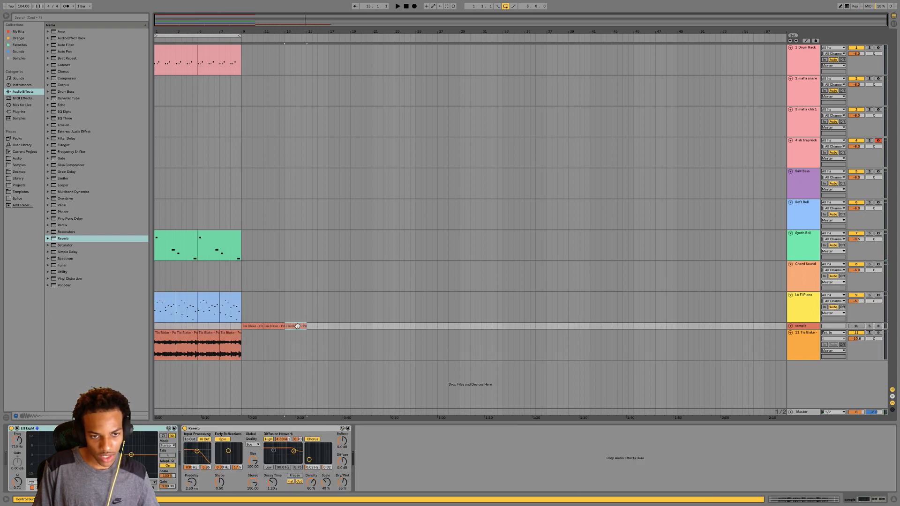
drag(298, 327, 232, 333)
key(space)
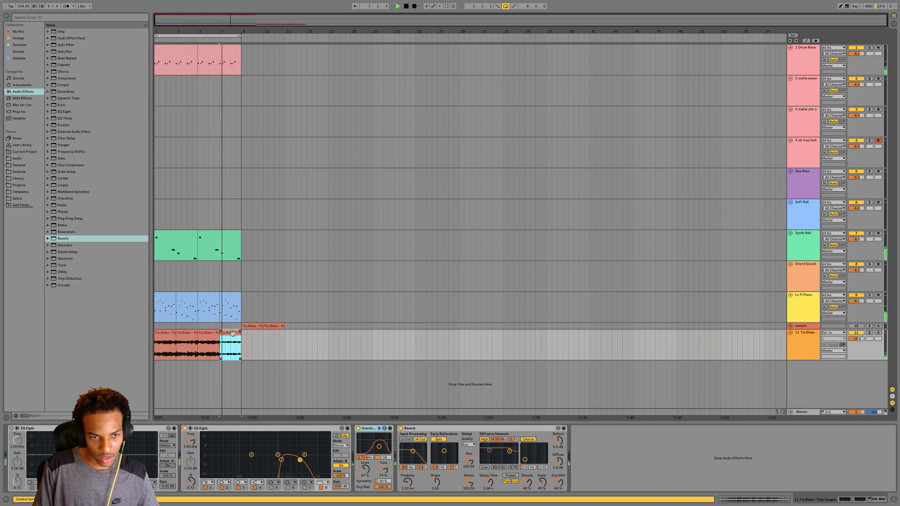
double_click(221, 354)
drag(60, 221, 59, 216)
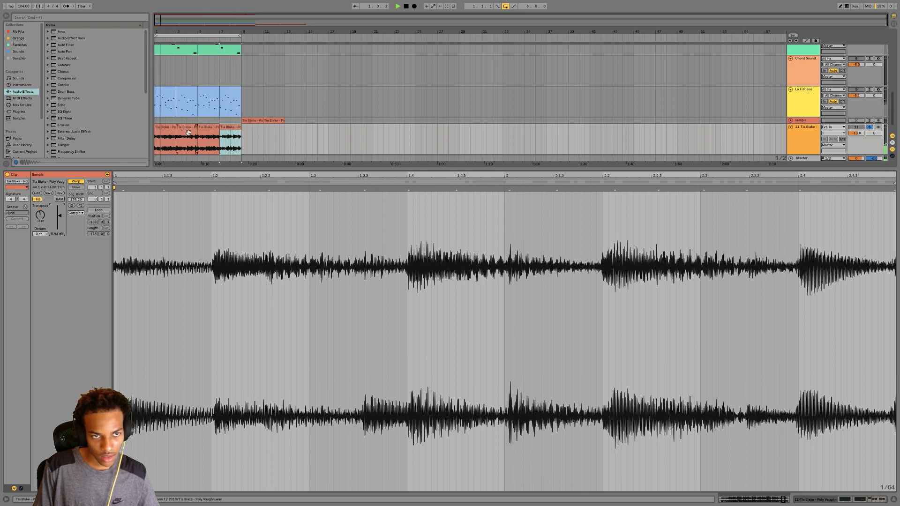
Move the last note of the final Lo Fi Piano clip to B3, unsolo the Tia Blake track and replay the ending
click(229, 112)
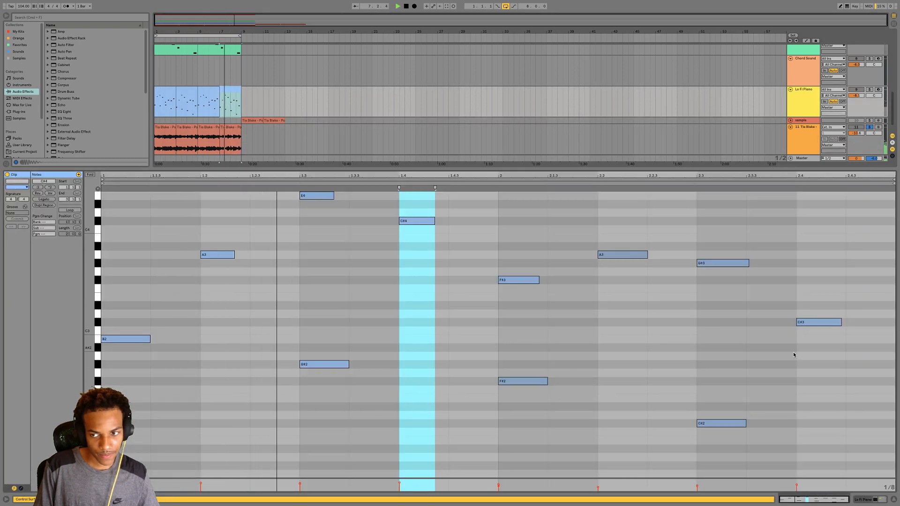
click(819, 324)
key(shift+Up)
right_click(818, 323)
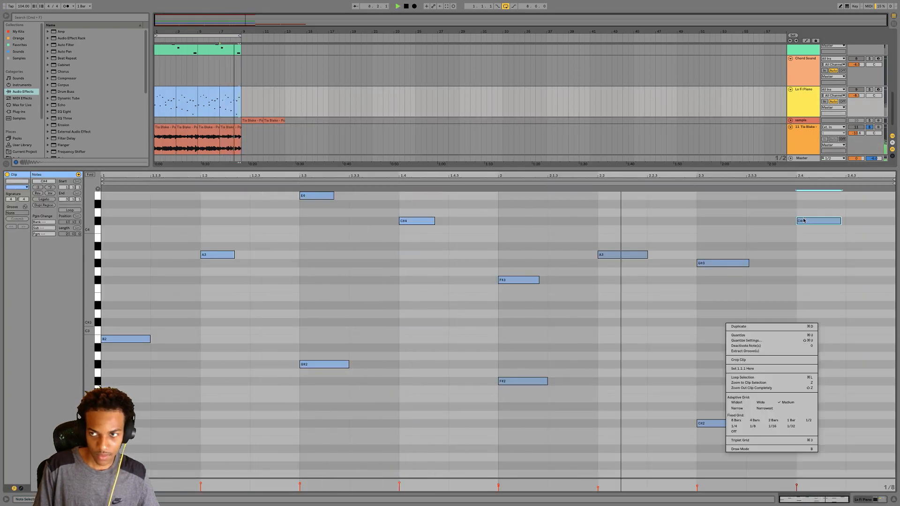
click(870, 128)
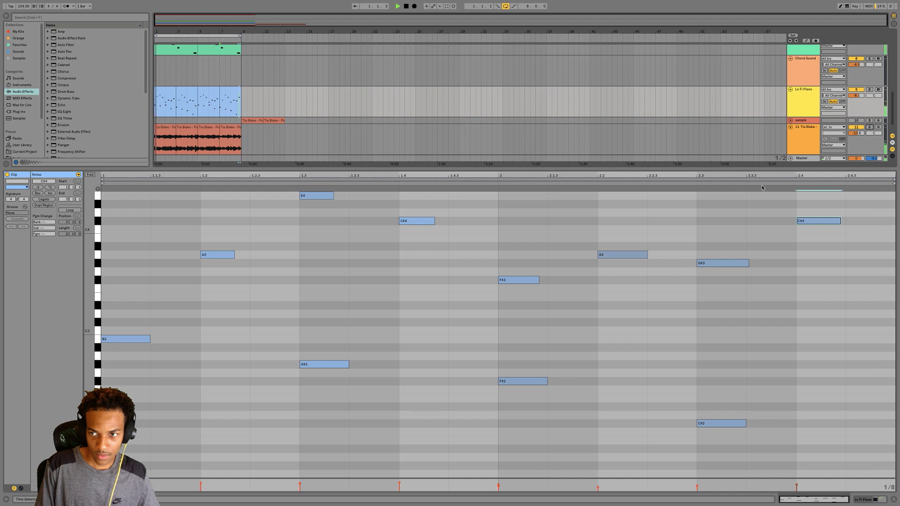
key(Down)
key(Down)
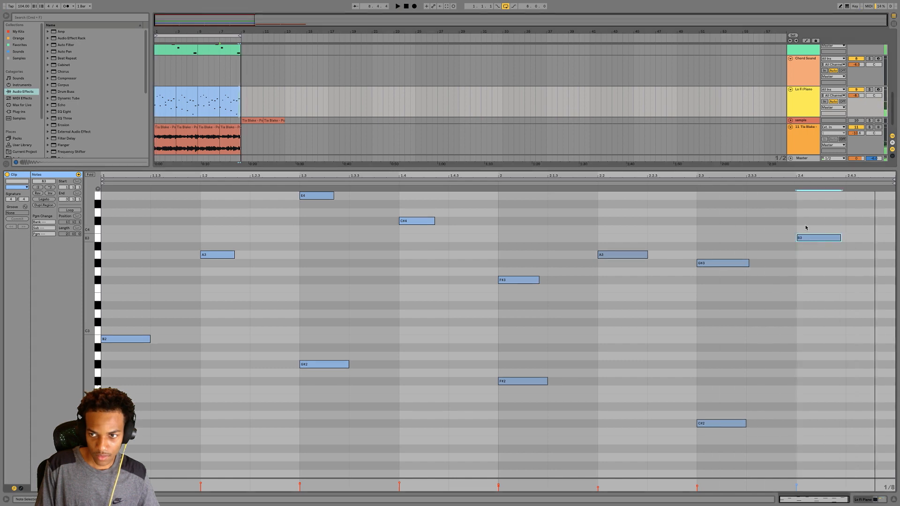
click(696, 184)
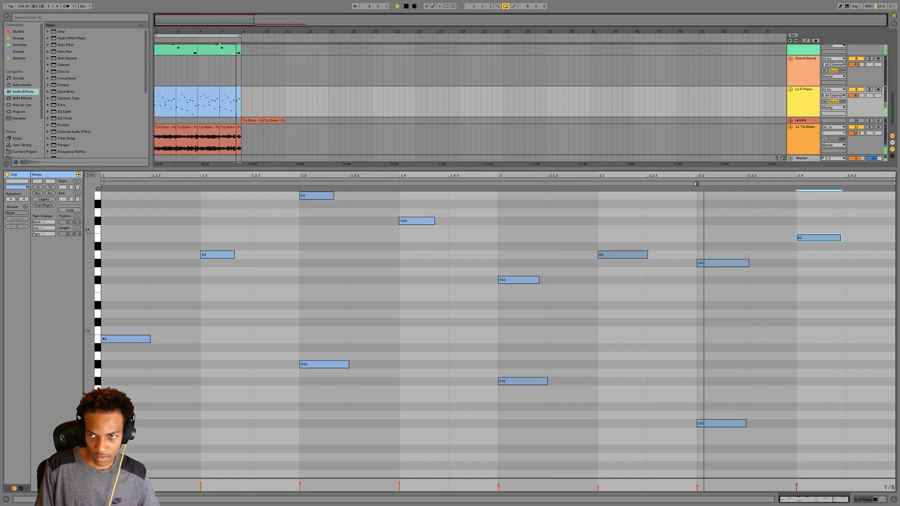
click(894, 497)
In the first Drum Rack clip, deactivate the notes in bars 2 and 4 and shift bar 3's second Csh hit a sixteenth earlier
click(175, 51)
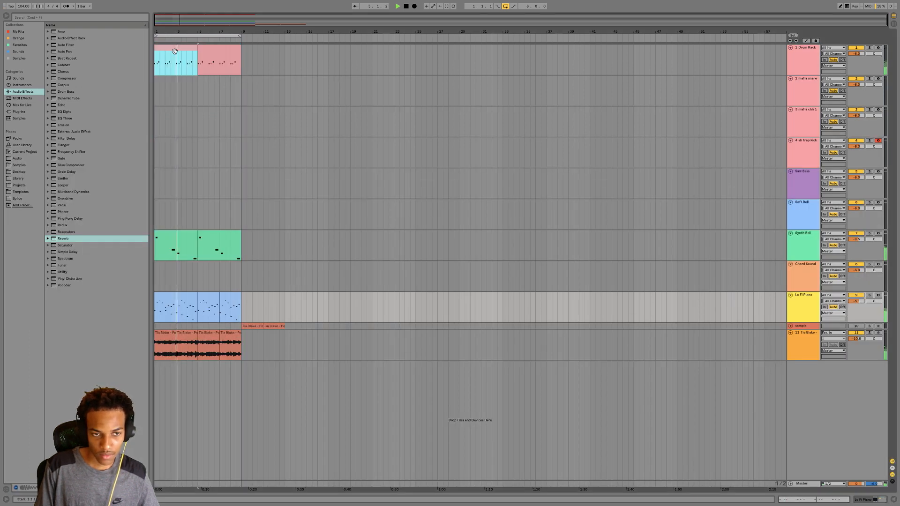
double_click(175, 51)
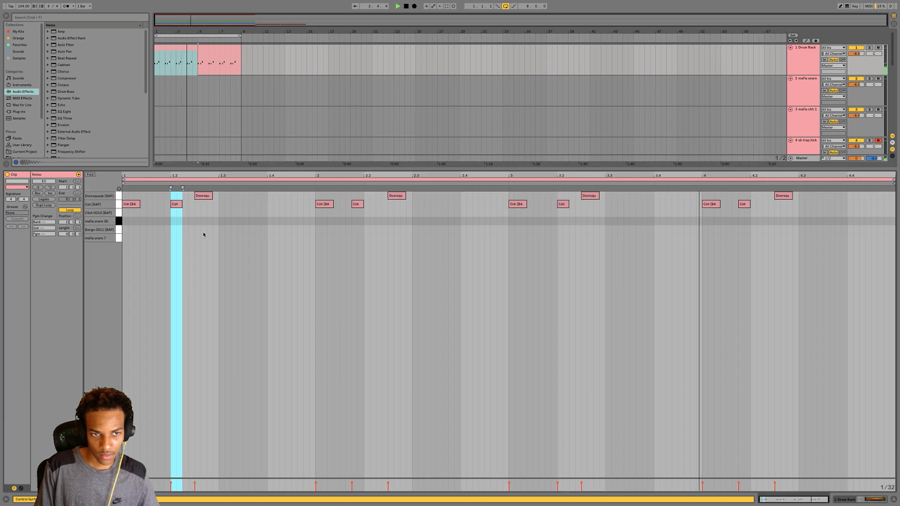
drag(306, 218, 403, 202)
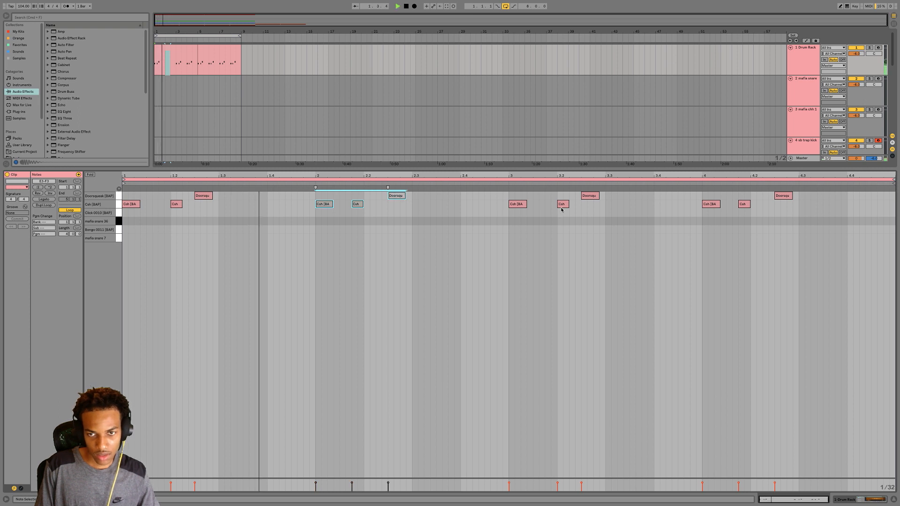
drag(563, 207, 551, 206)
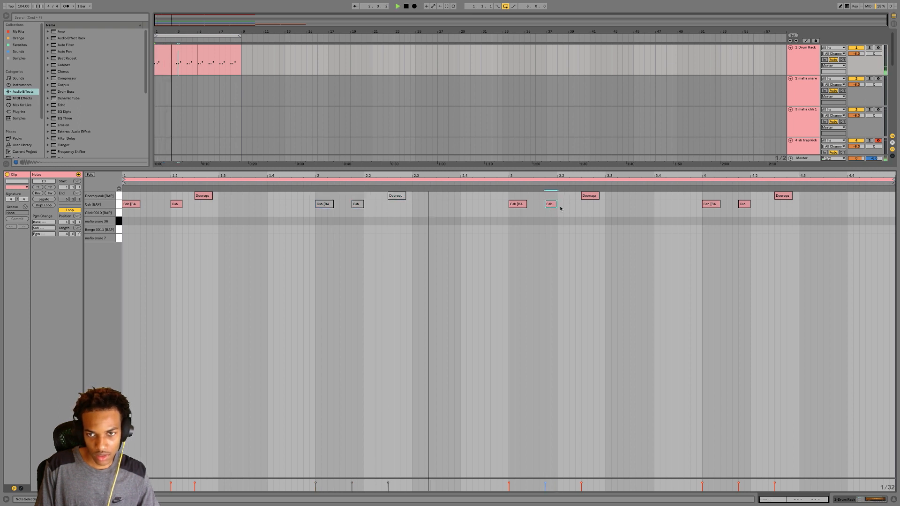
drag(703, 222, 794, 193)
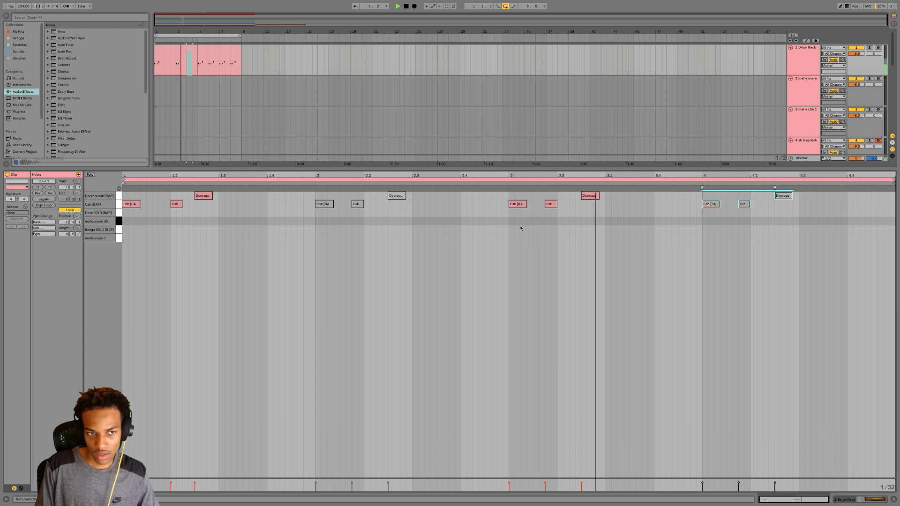
Add a snare hit at 1.3 in the Drum Rack clip and place it on the mafia snare 7 row
double_click(221, 221)
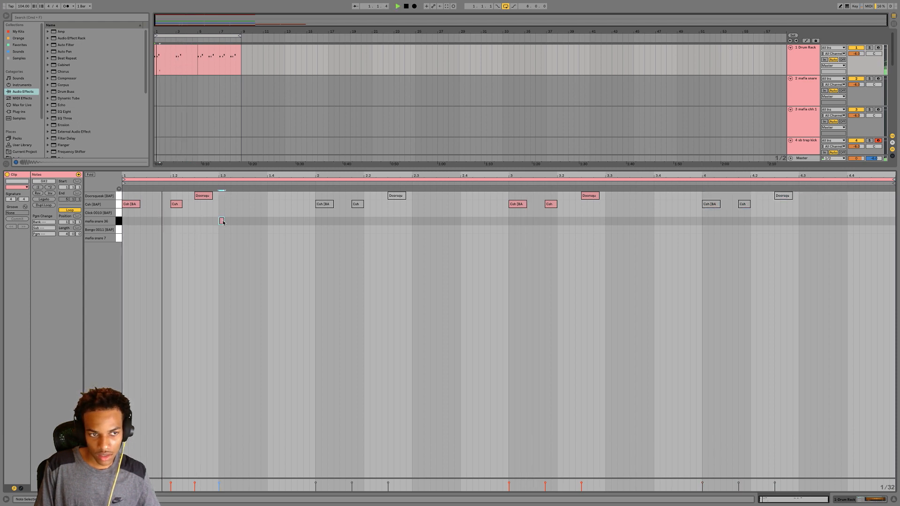
drag(223, 222, 232, 238)
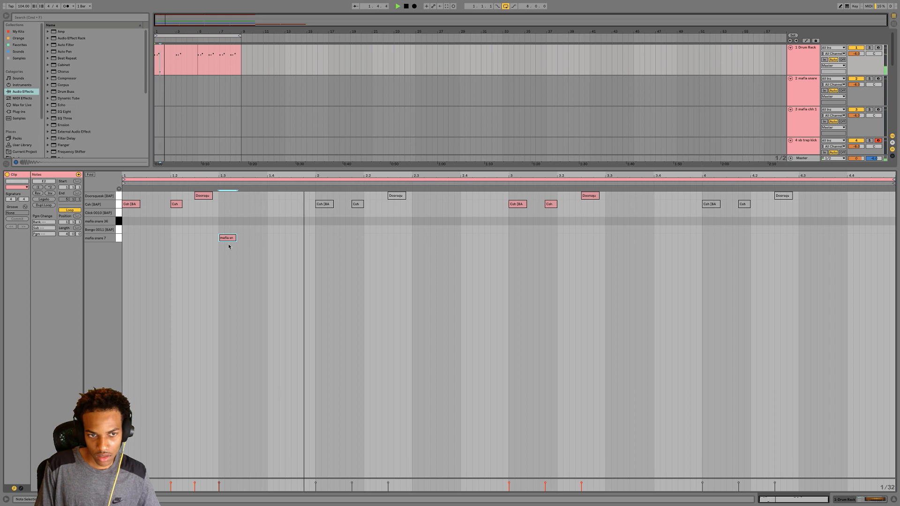
Show the mafia snare 7 pad's sample settings and audition the snare against the loop
key(shift+Tab)
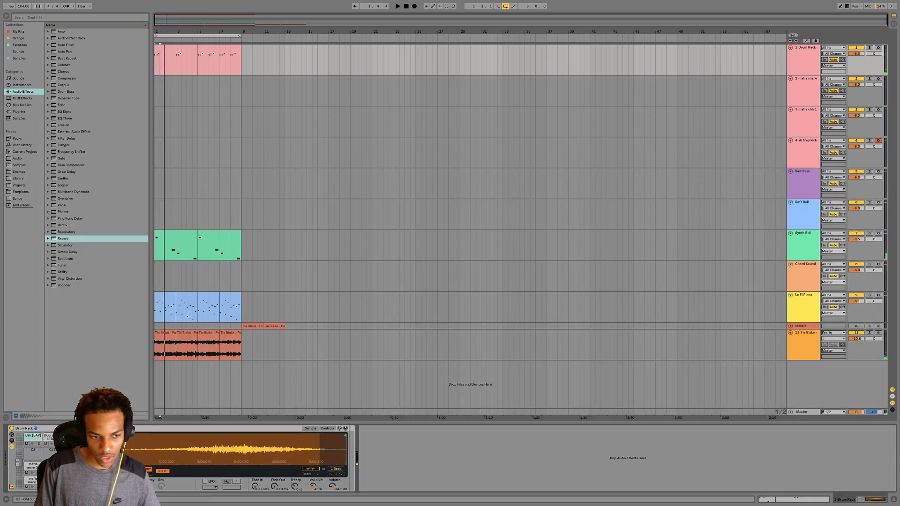
click(32, 477)
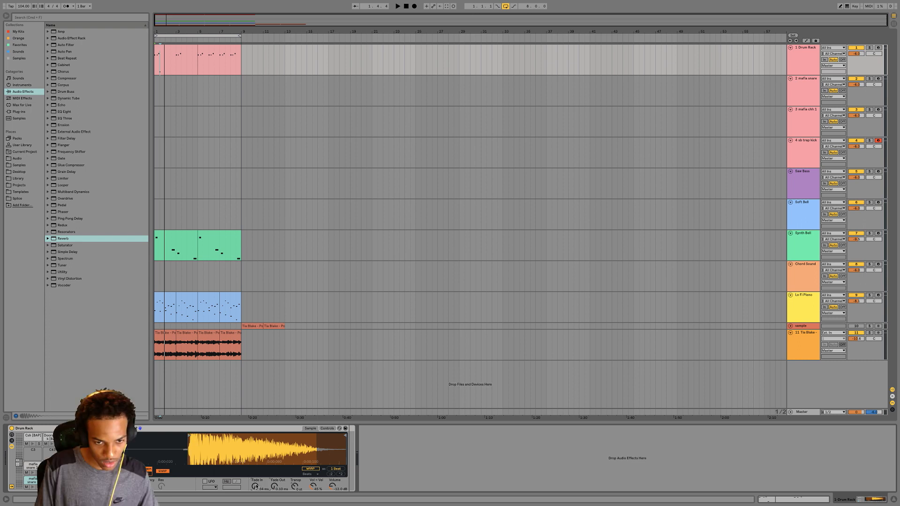
key(space)
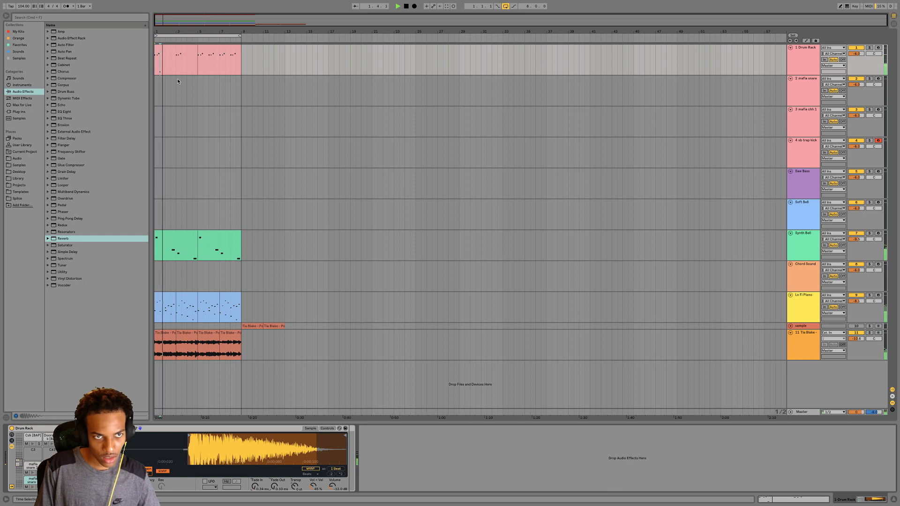
double_click(177, 65)
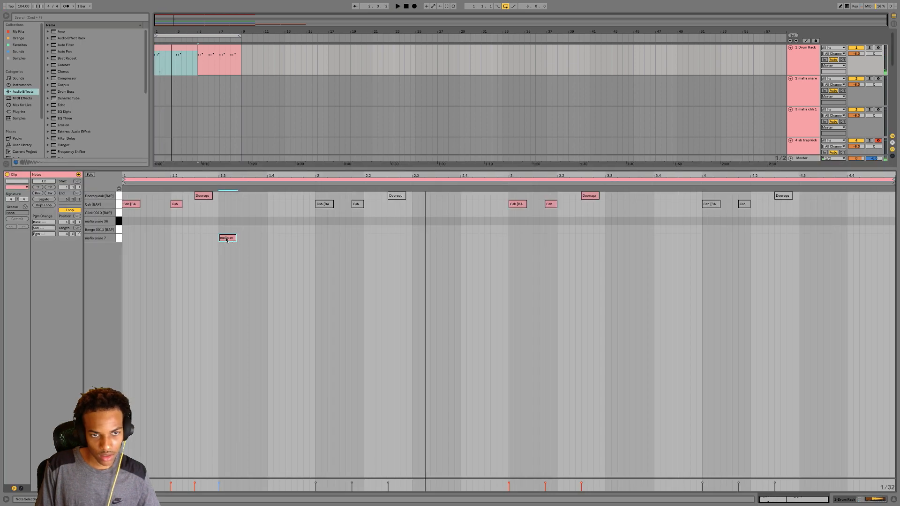
key(space)
click(854, 501)
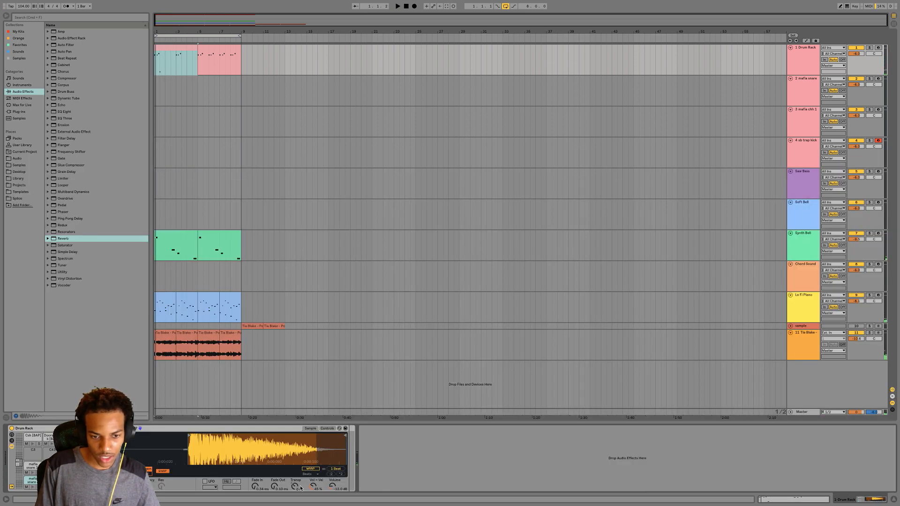
key(space)
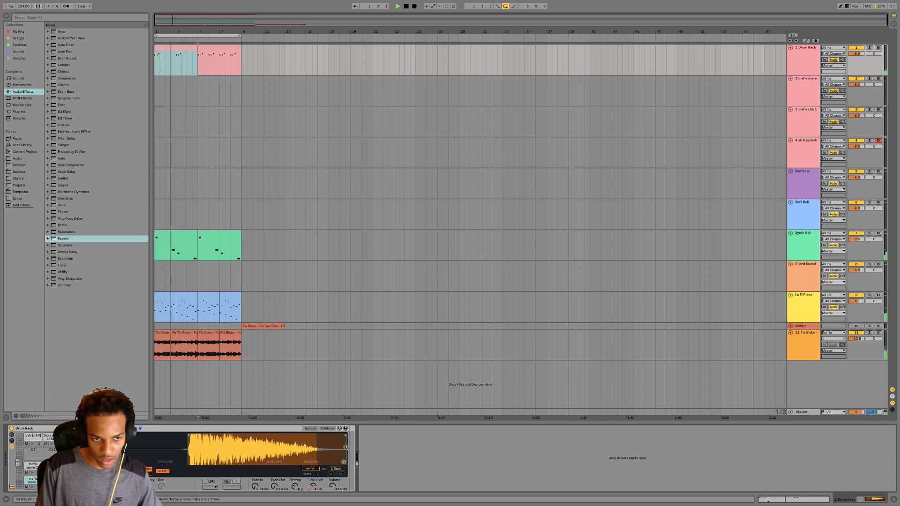
key(space)
key(shift+Tab)
Add lengthened mafia snare 7 hits at 2.3, 3.3 and 4.3 while the loop plays
key(space)
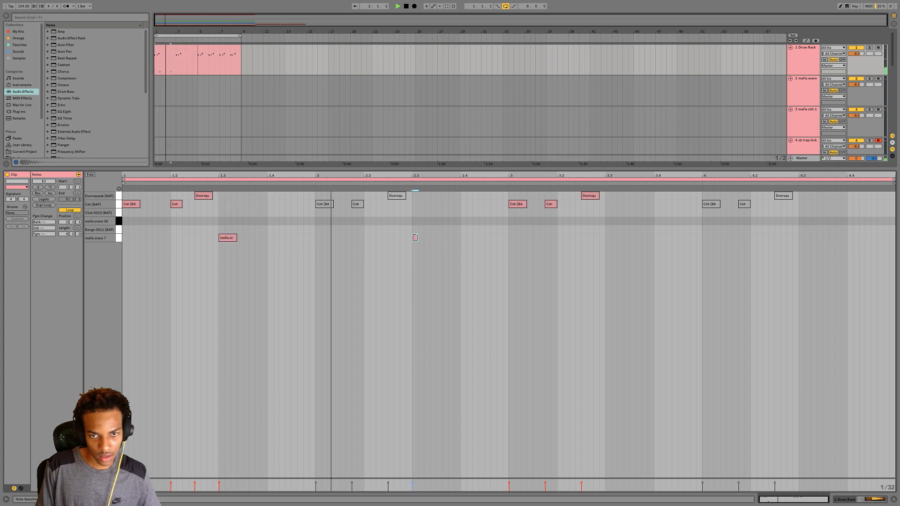
drag(414, 238, 434, 238)
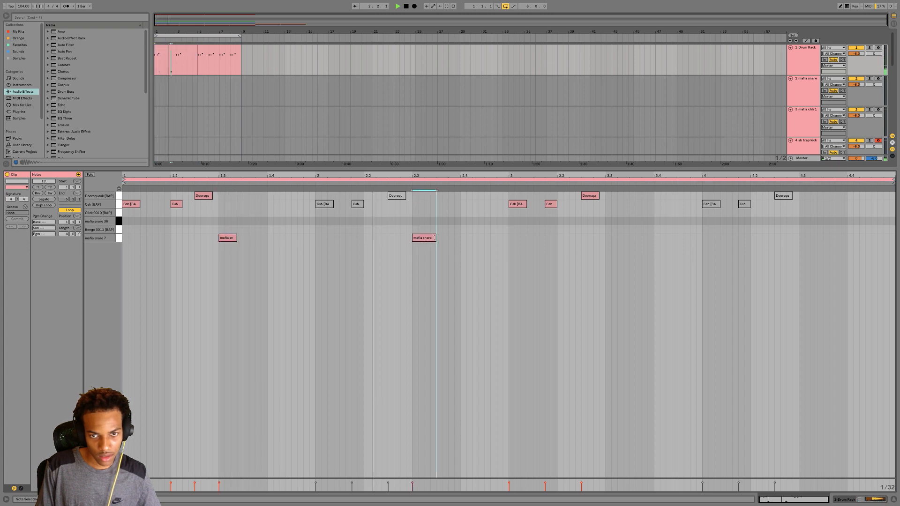
click(608, 238)
drag(610, 238, 629, 238)
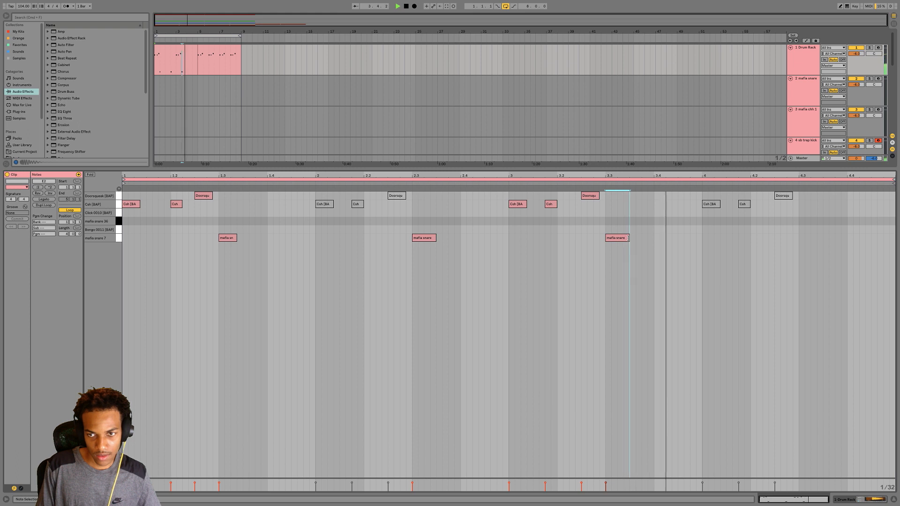
click(800, 238)
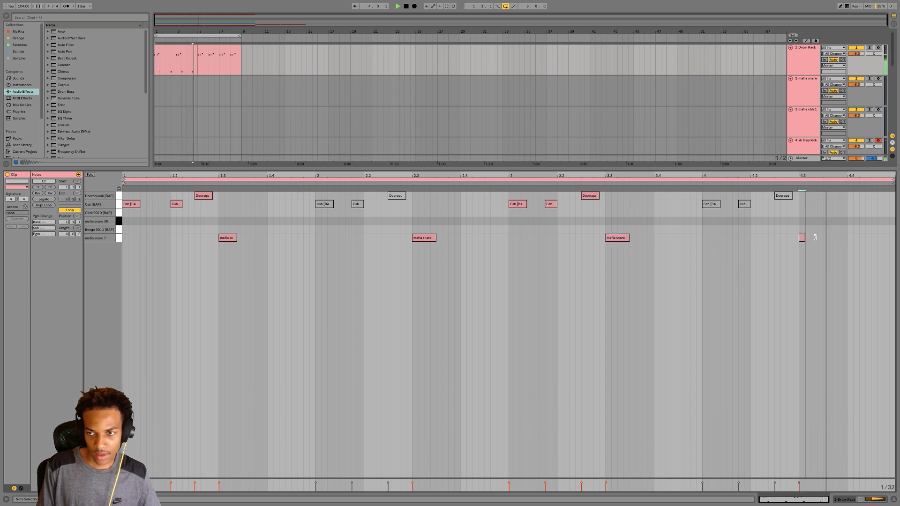
drag(803, 237, 829, 238)
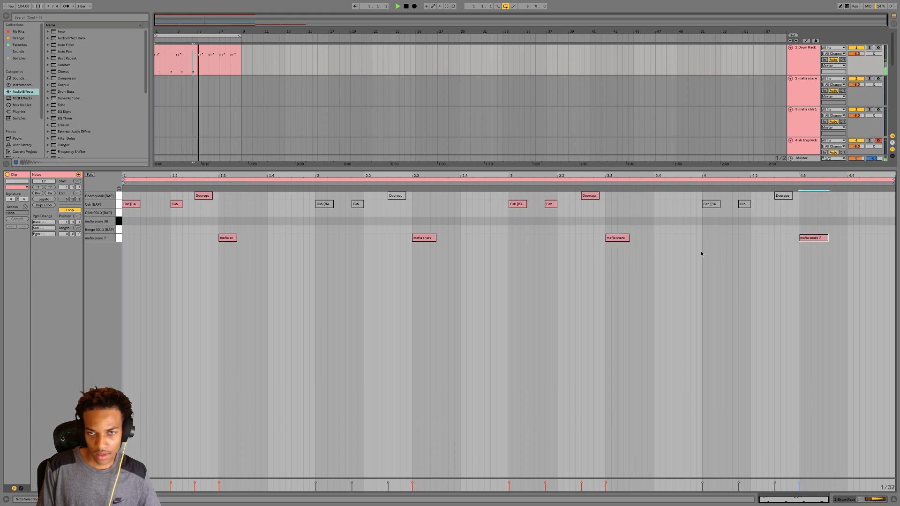
Layer short mafia snare 36 hits over the snares at 1.3 and 2.3
click(221, 221)
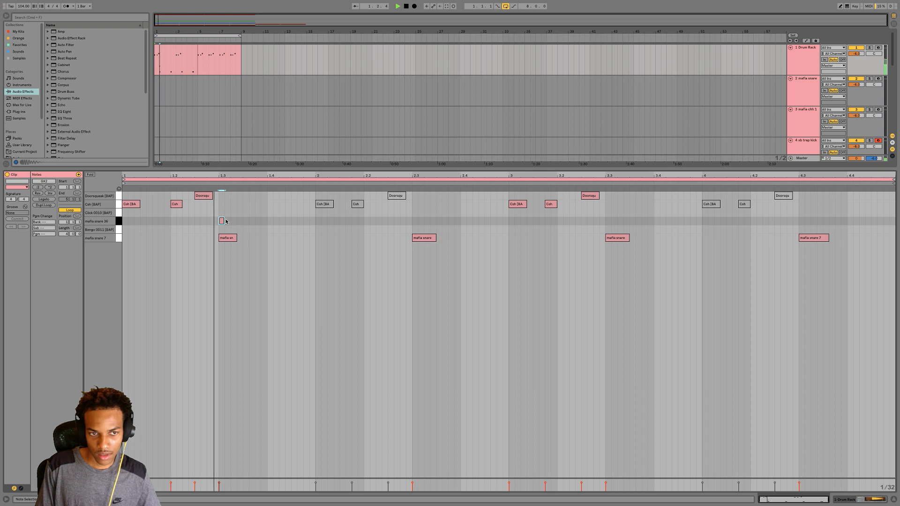
click(415, 222)
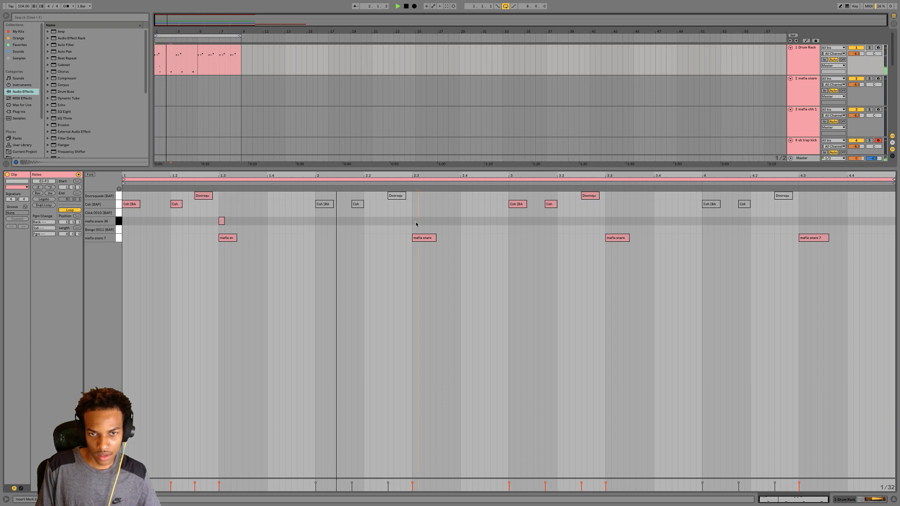
Add mafia snare 30 hits at 3.3 and 4.3 in the drum clip, layered with the existing snare
click(608, 221)
click(801, 221)
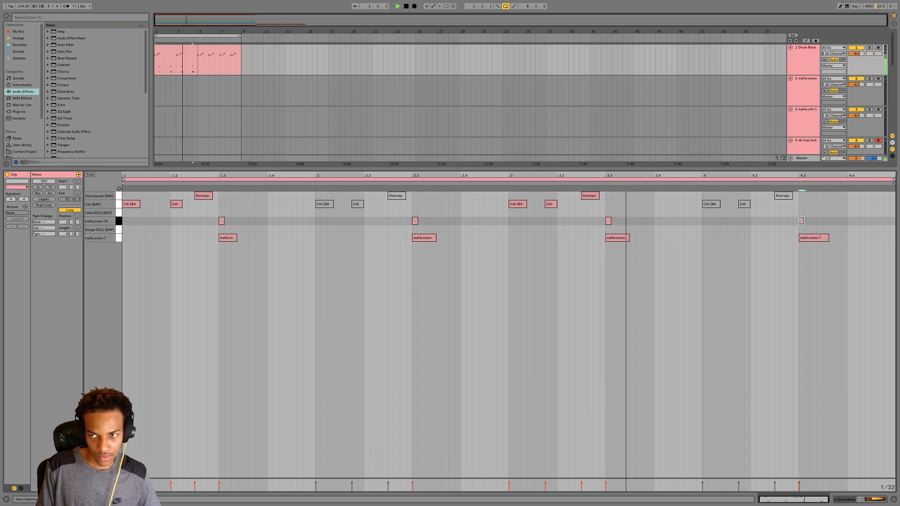
key(space)
Lower the sample volume of the Drum Rack's layered mafia snare 30 pad to -14.0 dB and play the loop
click(844, 500)
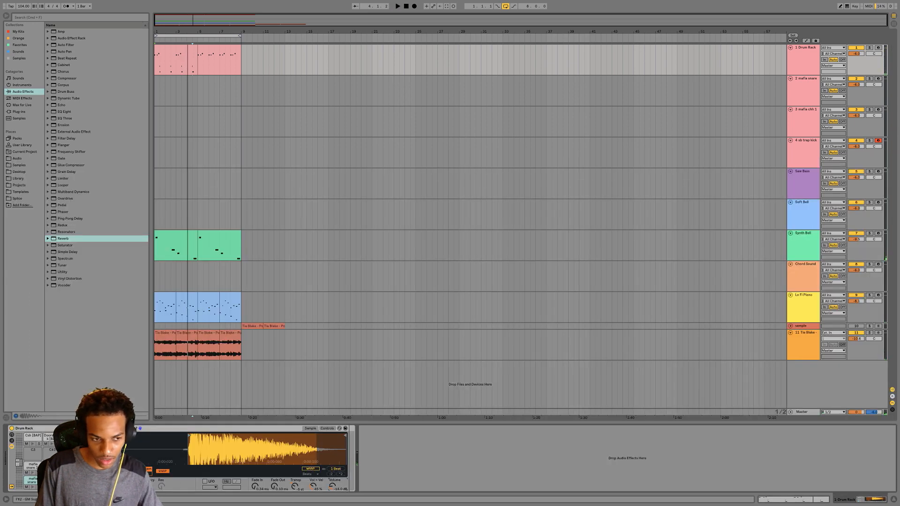
click(33, 466)
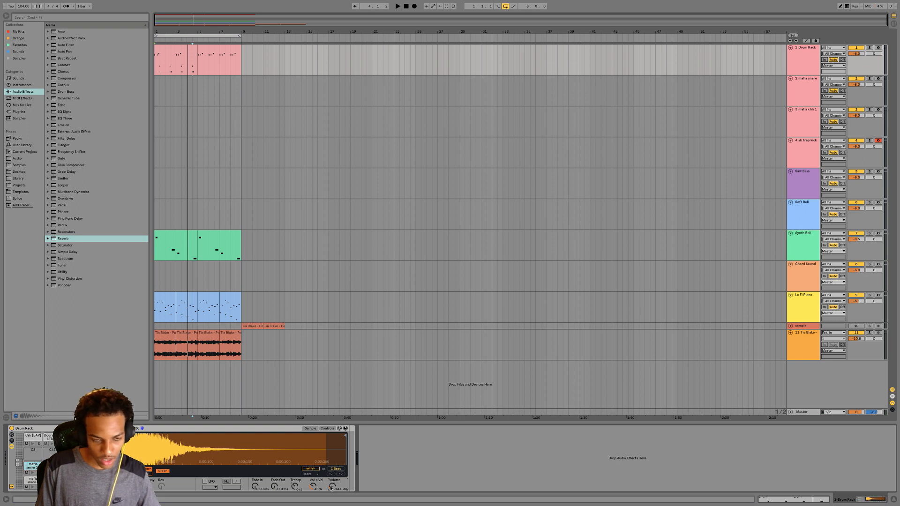
key(space)
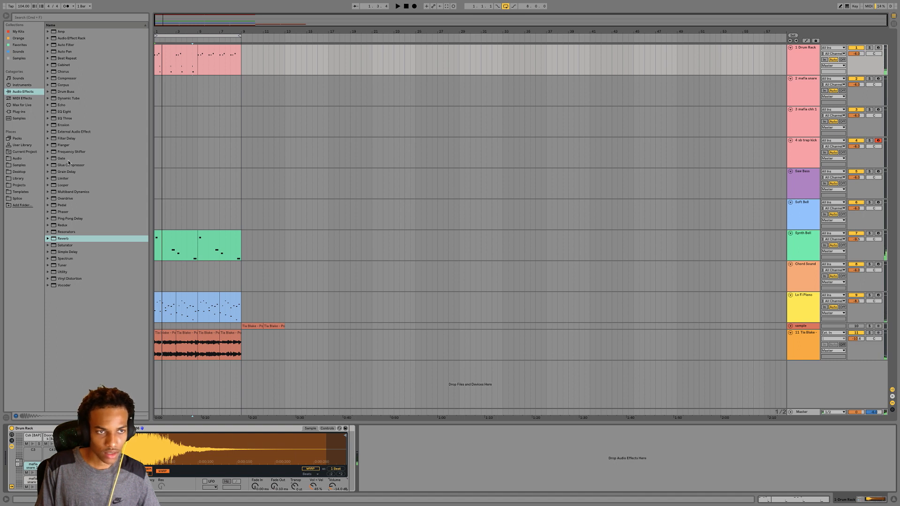
Create an empty eight-bar MIDI clip at the start of the mafia chh track
drag(59, 113, 241, 97)
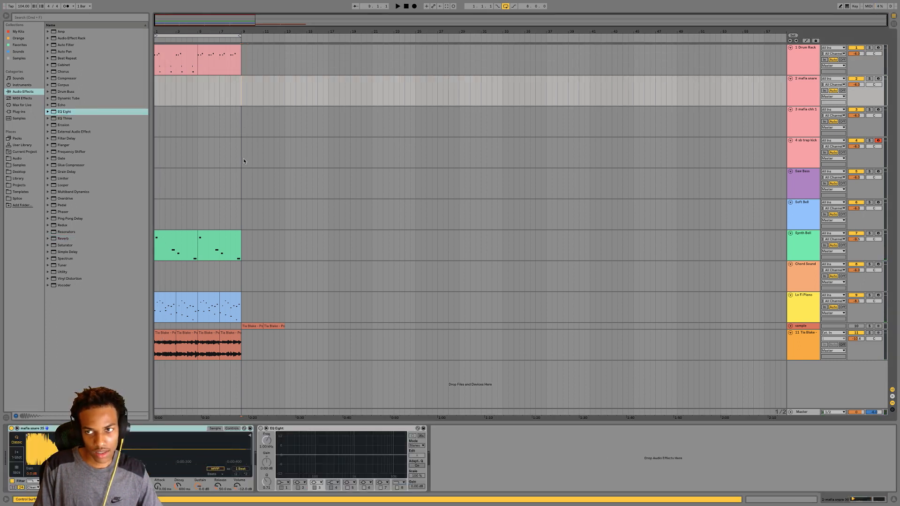
drag(243, 123, 139, 123)
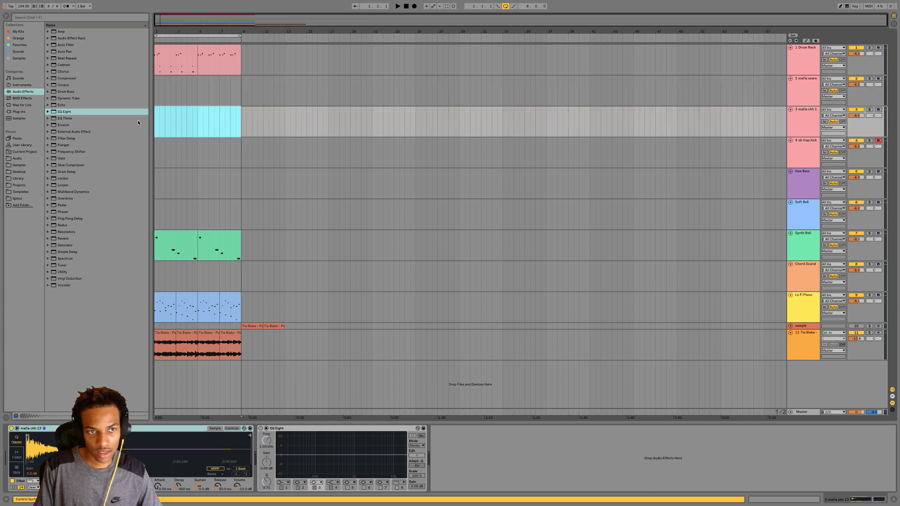
key(super+shift+m)
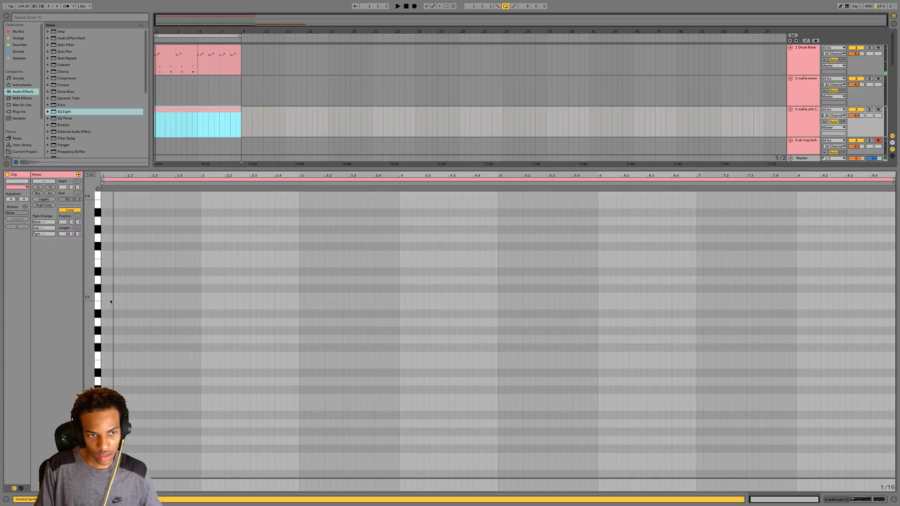
Enter six consecutive C3 hi-hat notes from the start of bar 1 on a 1/8T grid
key(super+2)
click(124, 178)
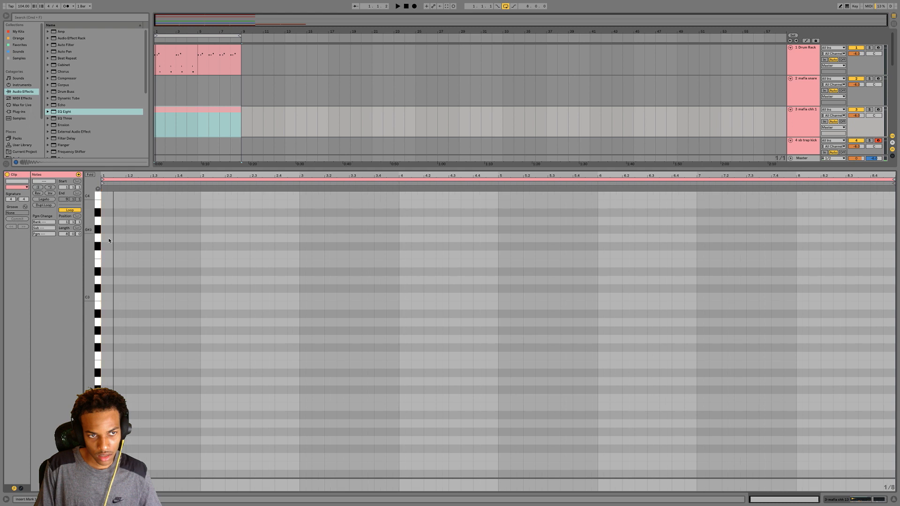
double_click(106, 297)
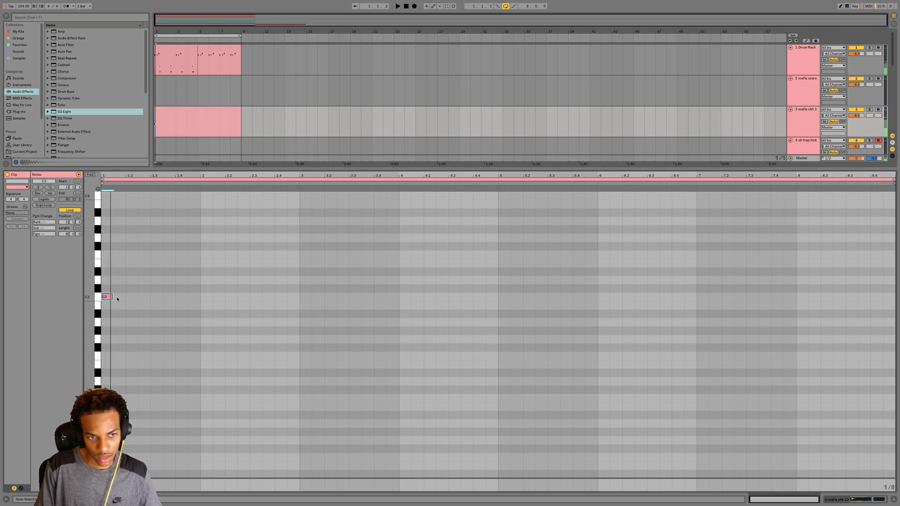
double_click(114, 297)
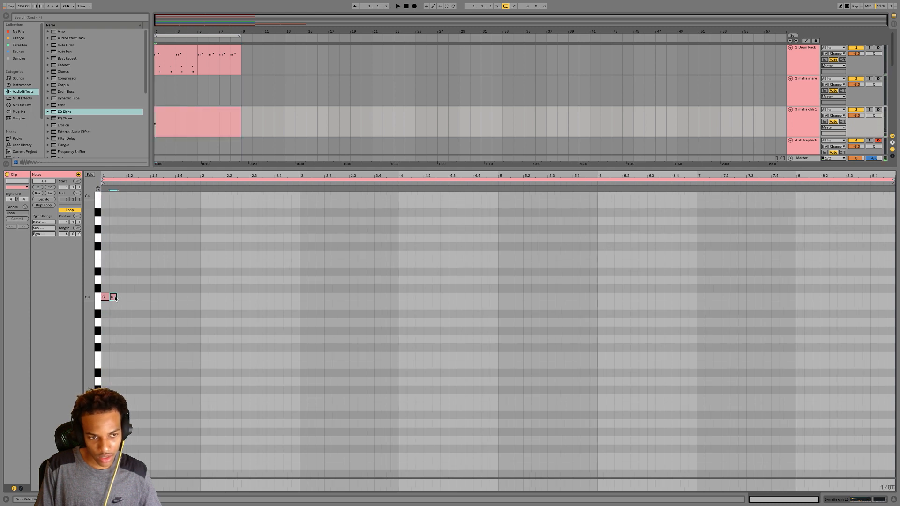
double_click(130, 297)
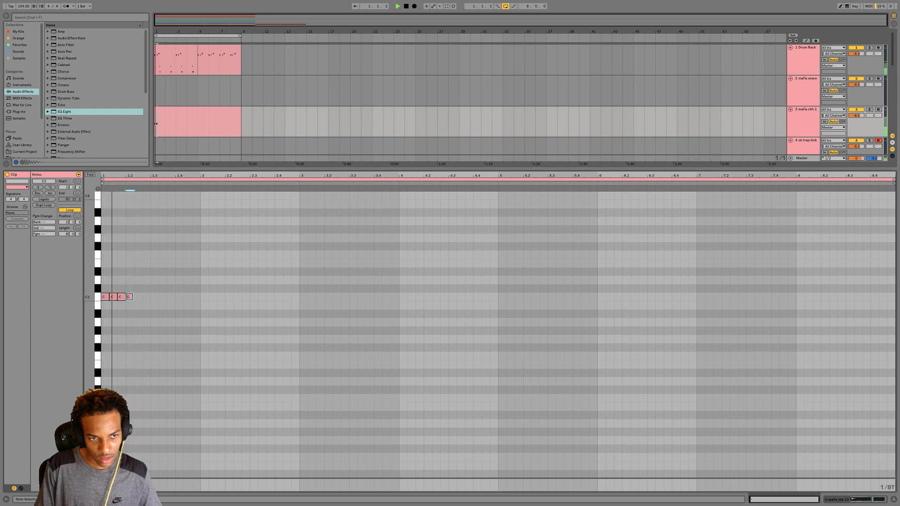
double_click(147, 297)
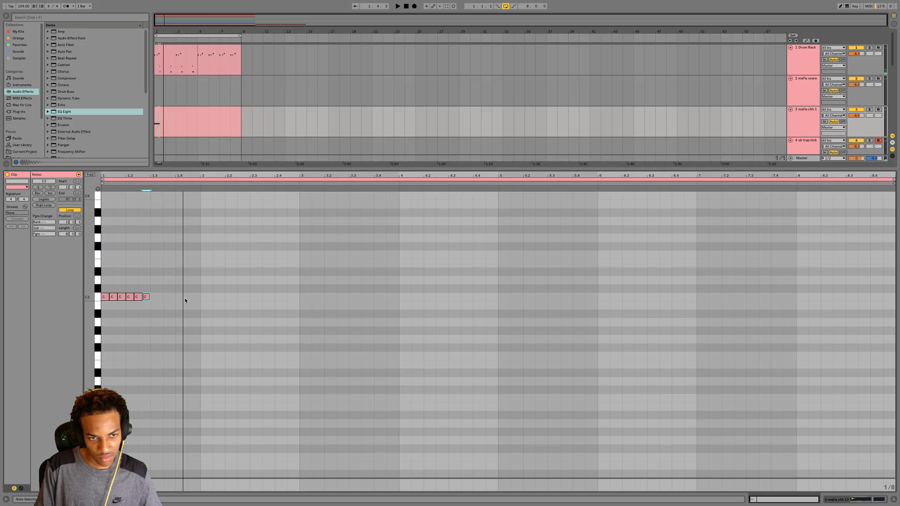
Add a C3 note at 1.4 and three 1/16 C3 notes from the start of bar 2, and play the pattern
double_click(271, 193)
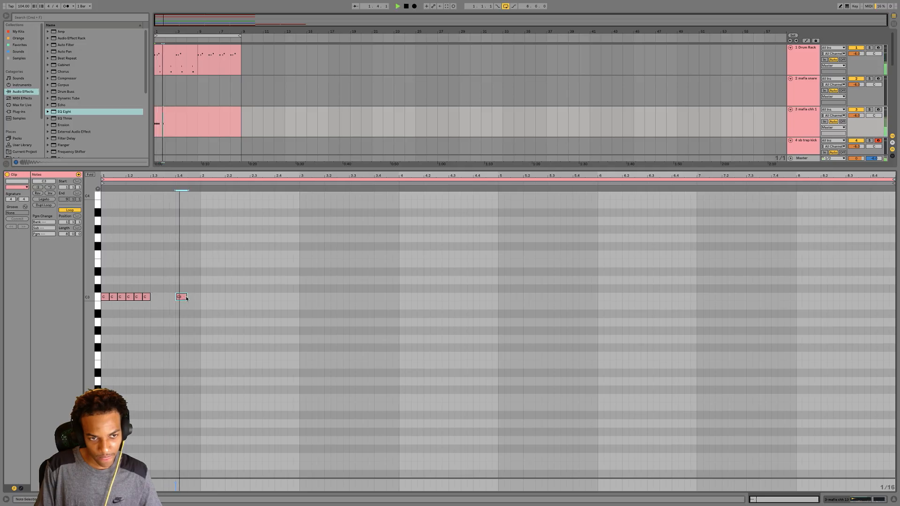
double_click(204, 298)
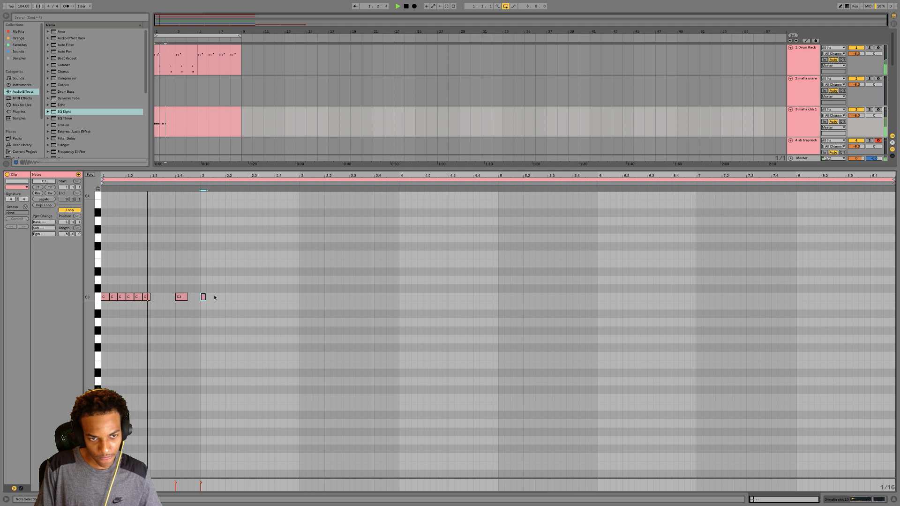
double_click(210, 298)
double_click(216, 298)
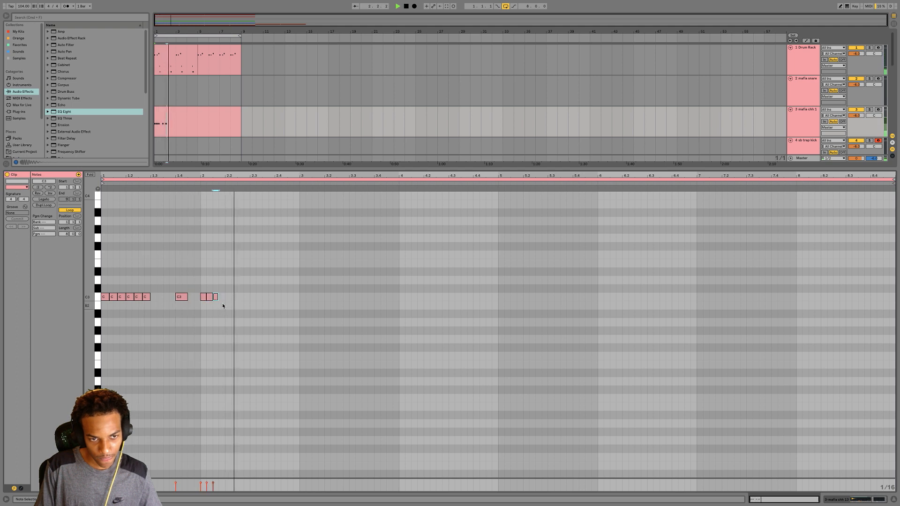
key(space)
key(space)
Turn the first note of bar 2 into two 1/32 notes and repeat the short roll directly behind itself
drag(208, 176, 208, 190)
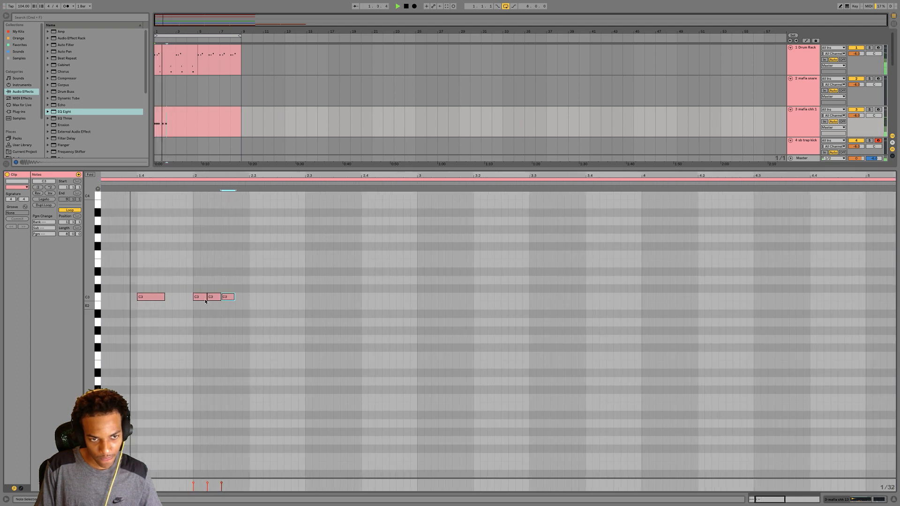
key(space)
drag(206, 297, 202, 298)
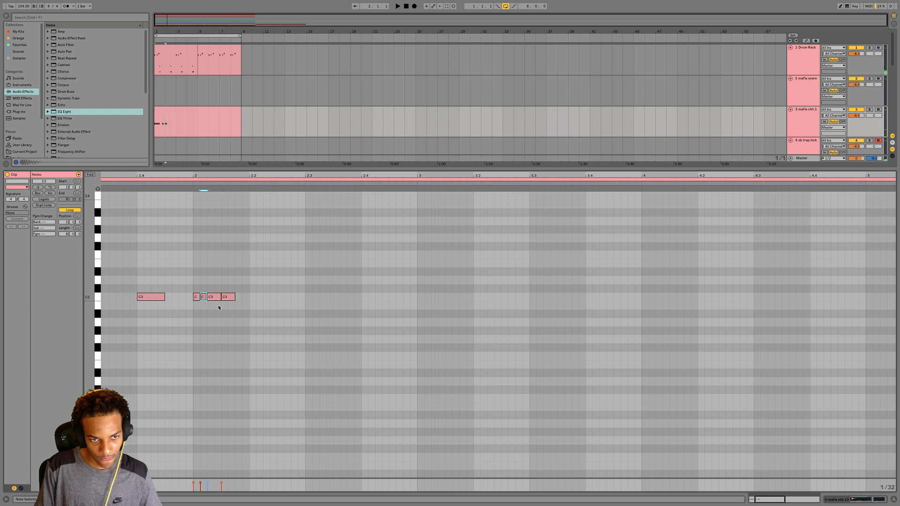
click(190, 184)
key(space)
click(190, 184)
key(space)
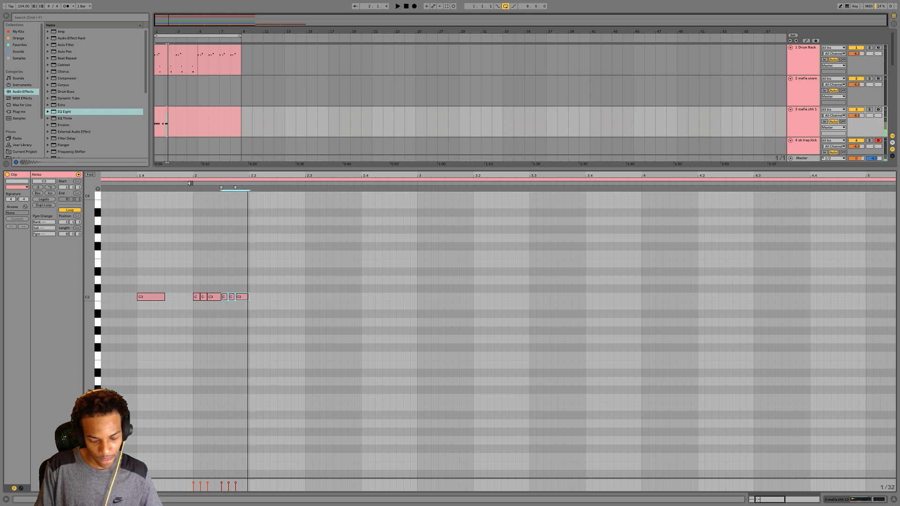
Lower the repeated roll before 2.2 to B2 and listen to it from the start of bar 2
click(190, 184)
double_click(227, 298)
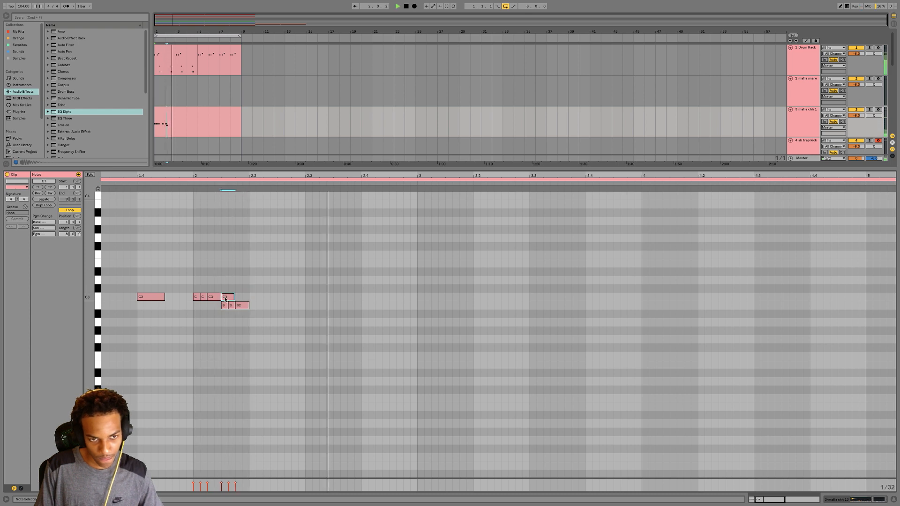
key(space)
click(193, 183)
key(super+3)
key(space)
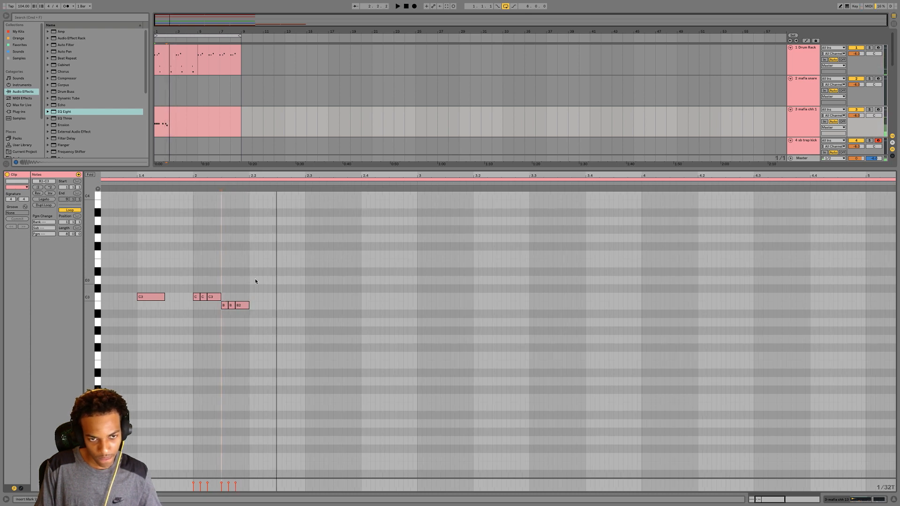
Continue the roll with a B2 note at 2.2 and two spaced notes before 2.3, raising those two to C3
click(305, 308)
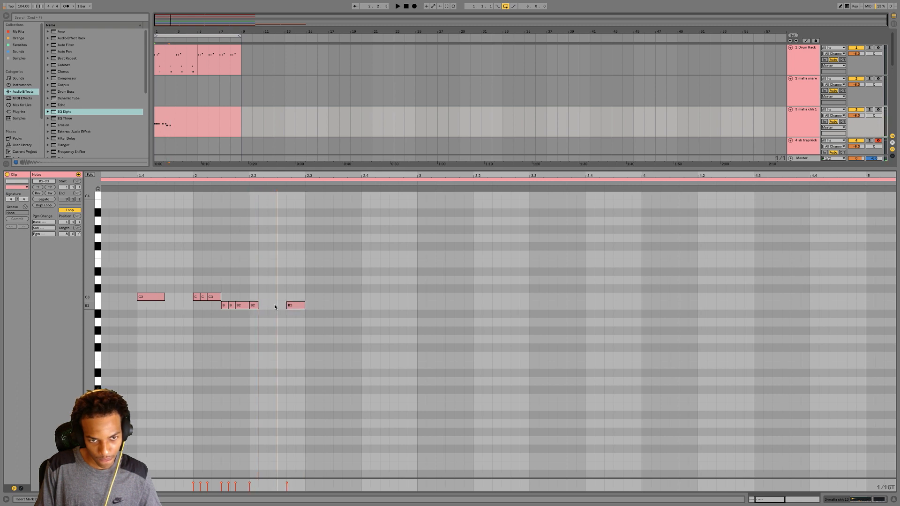
key(space)
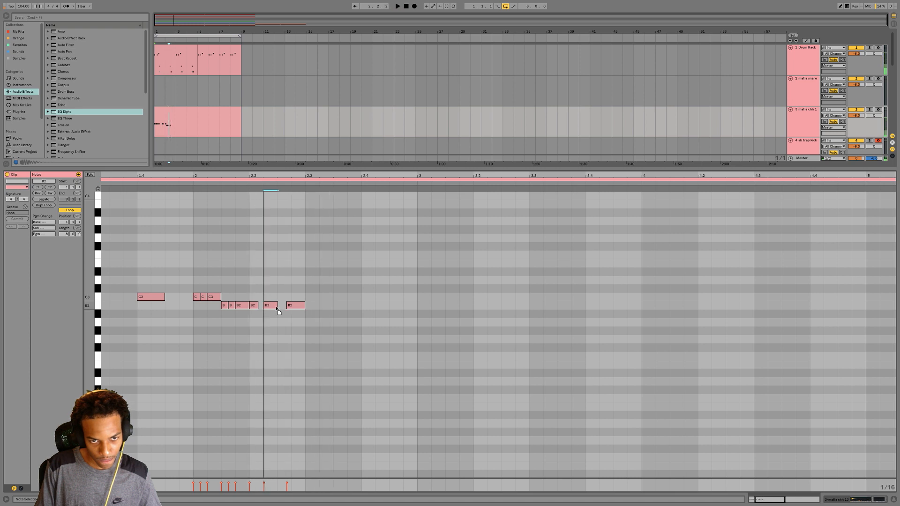
drag(276, 308, 278, 309)
click(241, 182)
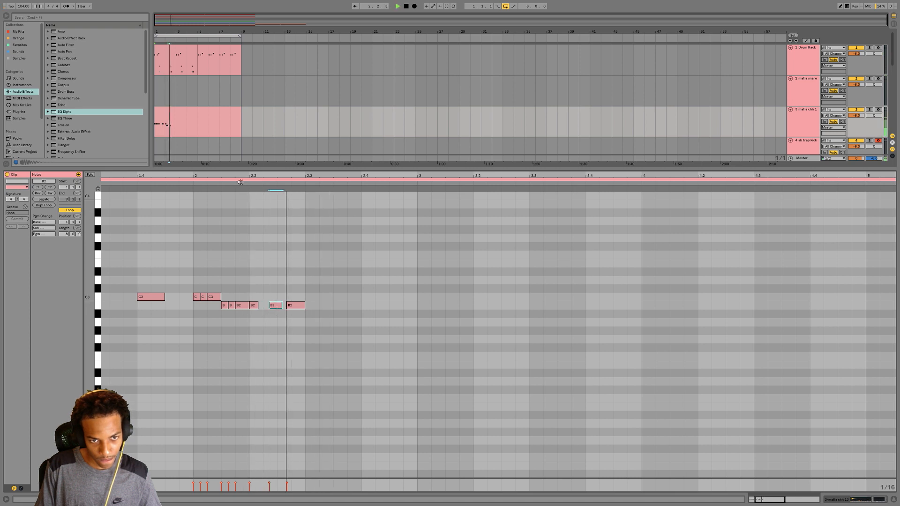
click(240, 181)
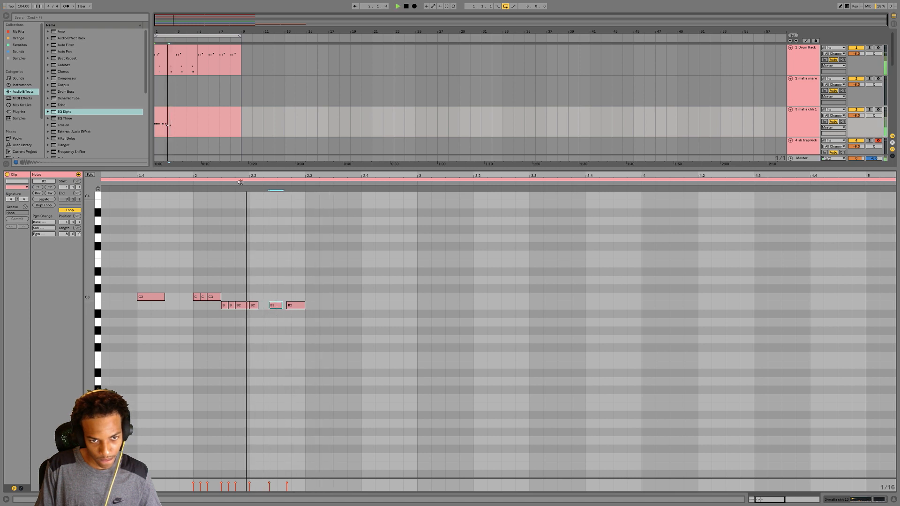
click(287, 307)
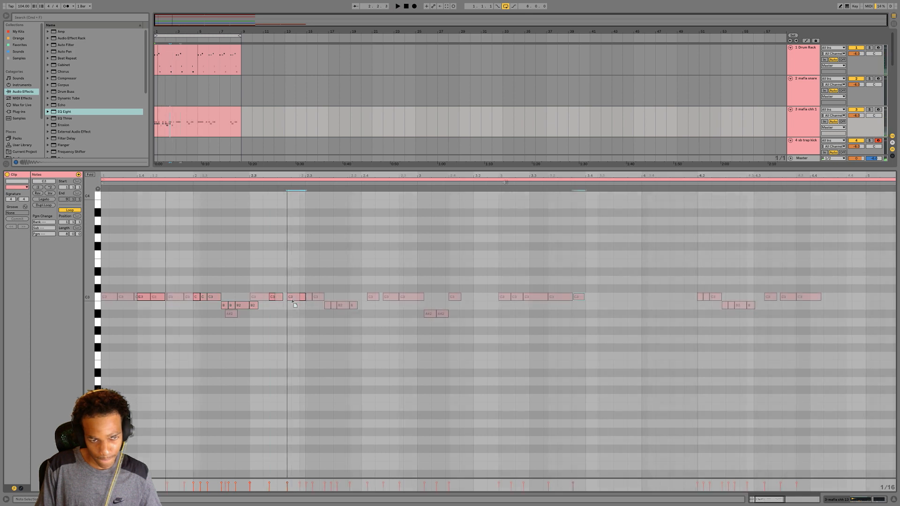
key(space)
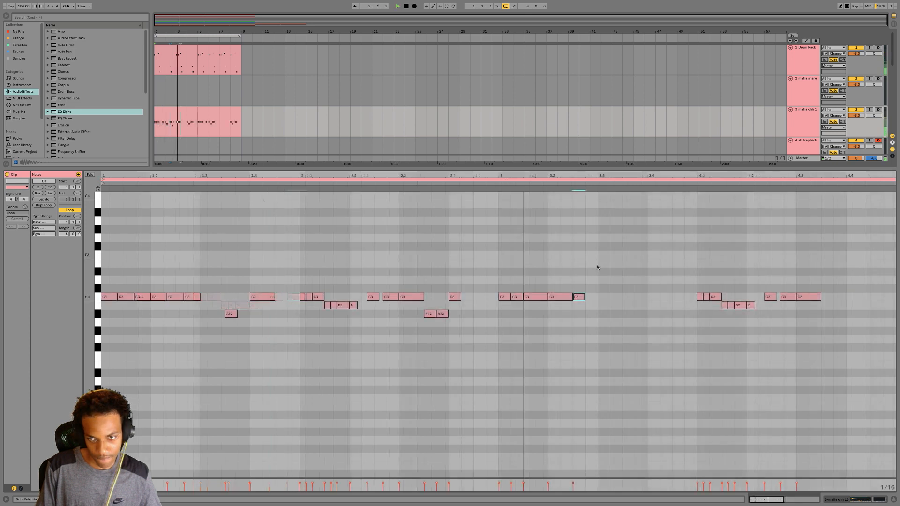
Fill the gap in bar 3 with C3 notes at 3.3, 3.3.4 and 3.4 and a B2 note at 3.4.3, and play it back
click(596, 297)
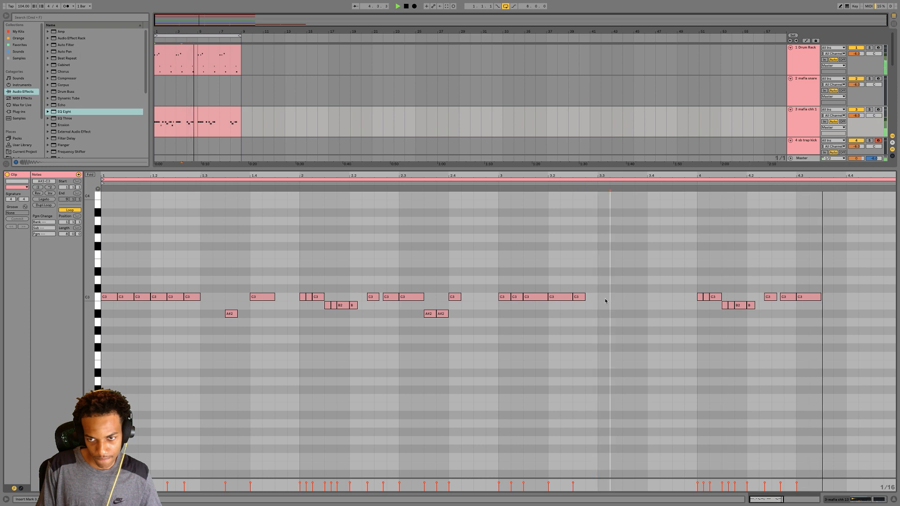
double_click(604, 297)
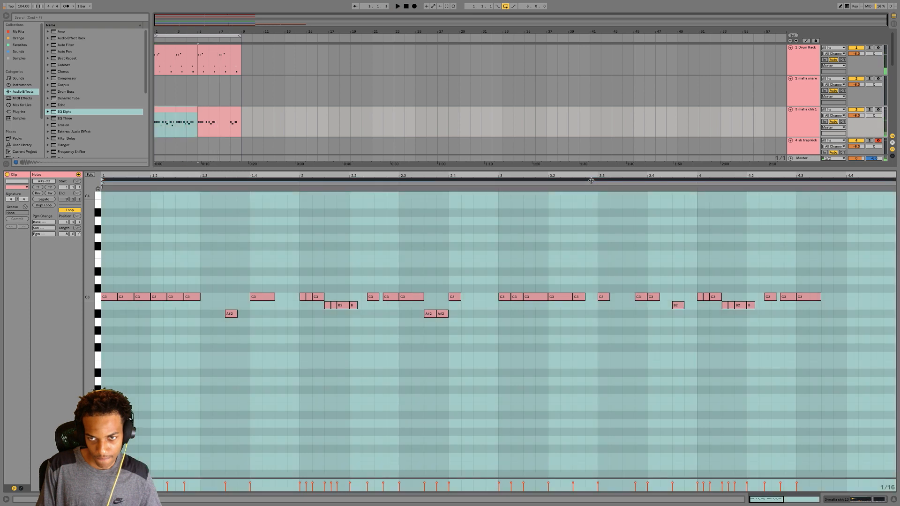
click(586, 186)
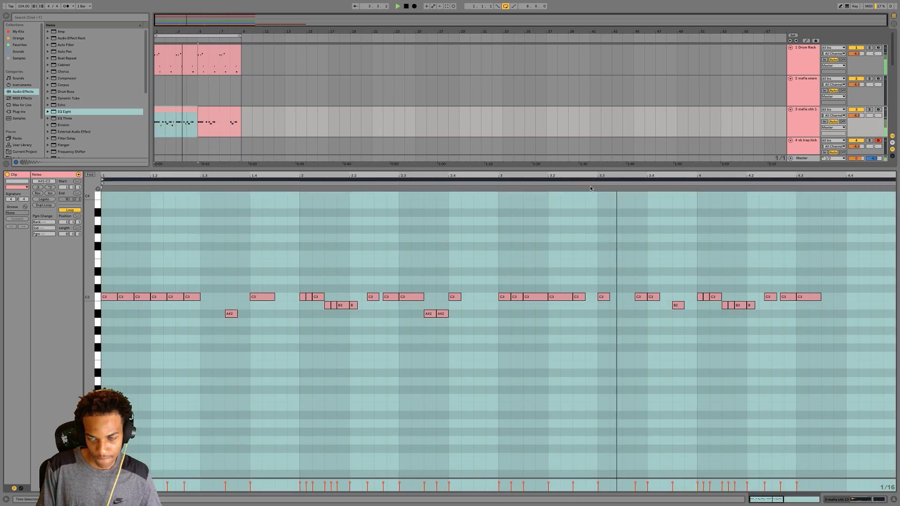
click(549, 182)
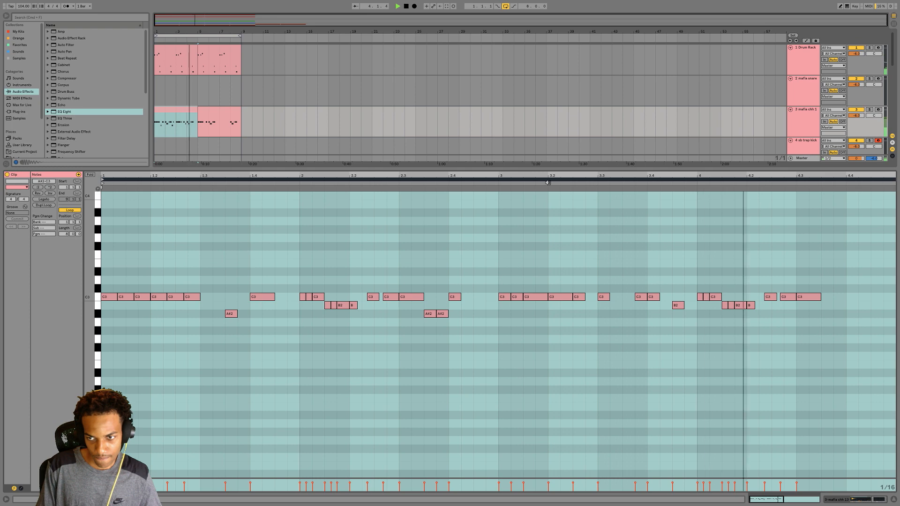
Add a short C3 note at 4.3.3 and three 1/8T notes from 4.4, lowering those three to B2
key(space)
key(super+3)
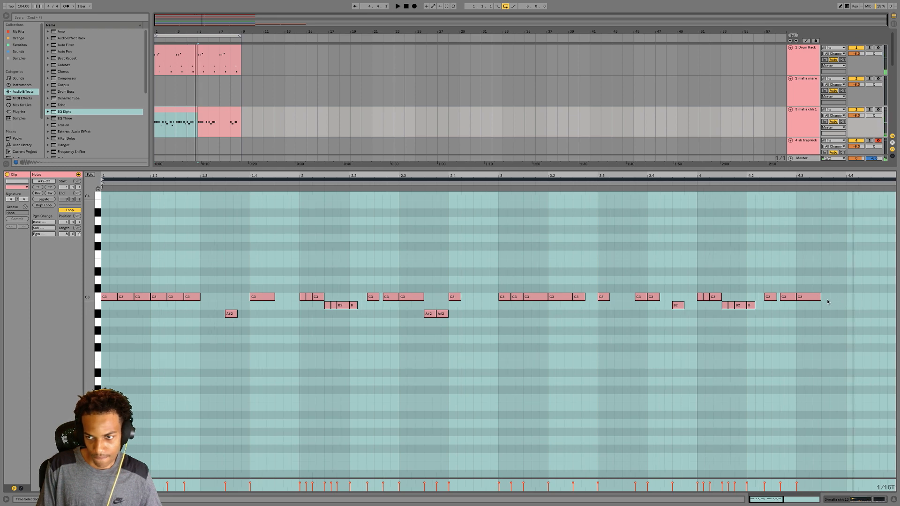
click(829, 299)
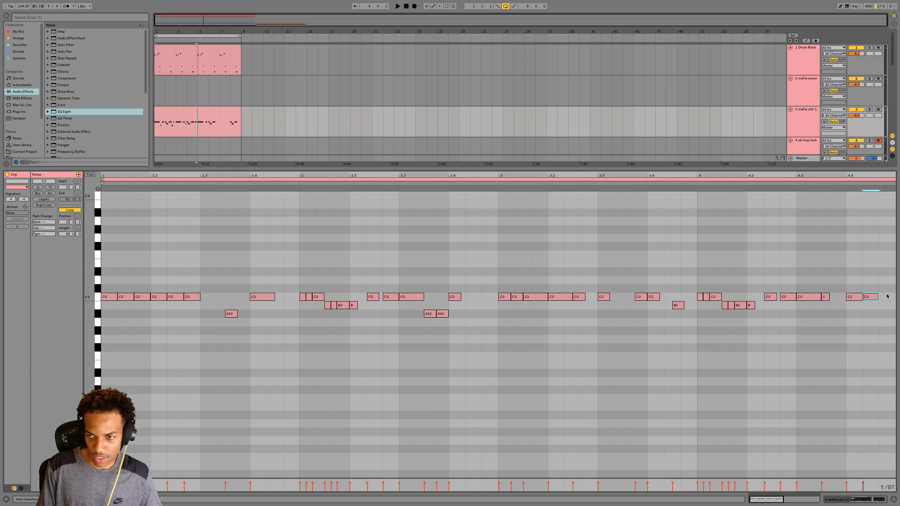
drag(854, 313, 893, 290)
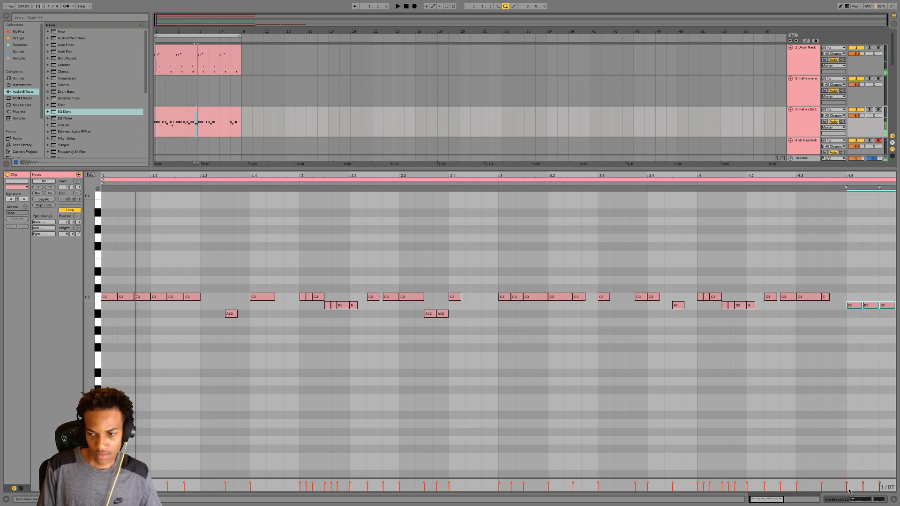
Set the Sustain of the mafia chh 13 sampler to -inf dB
key(shift+Tab)
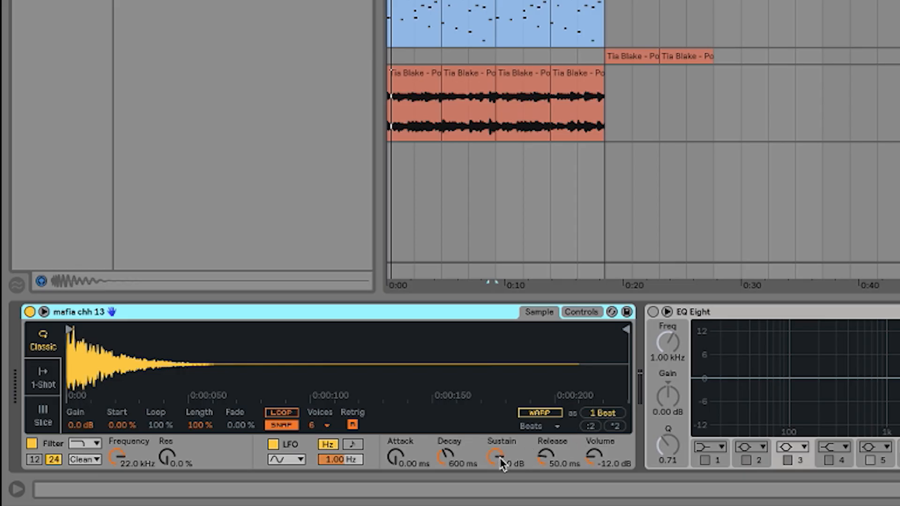
drag(503, 464, 502, 487)
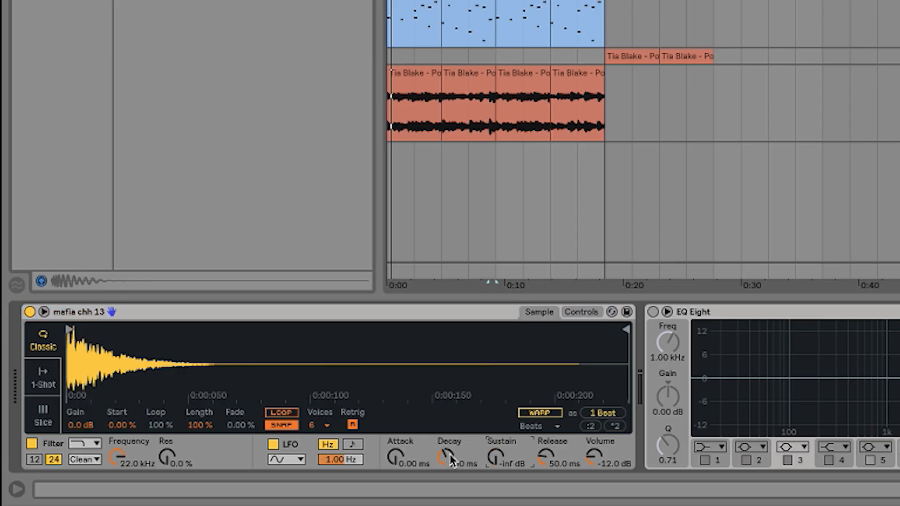
Adjust the Decay of the mafia chh 13 sampler while playing the beat
key(space)
drag(445, 453, 441, 432)
key(space)
key(space)
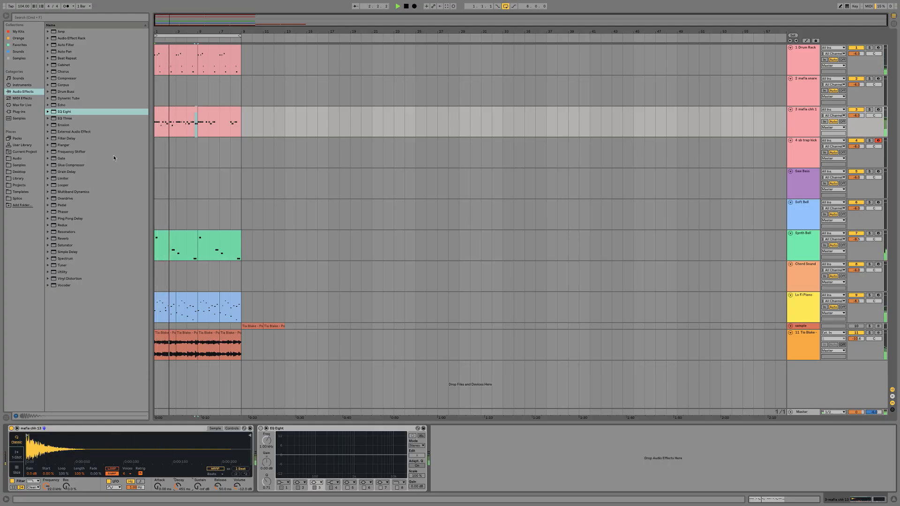
Duplicate the updated four-bar hi-hat clip over bars 5 to 8 and open the copy's notes
click(185, 112)
double_click(185, 111)
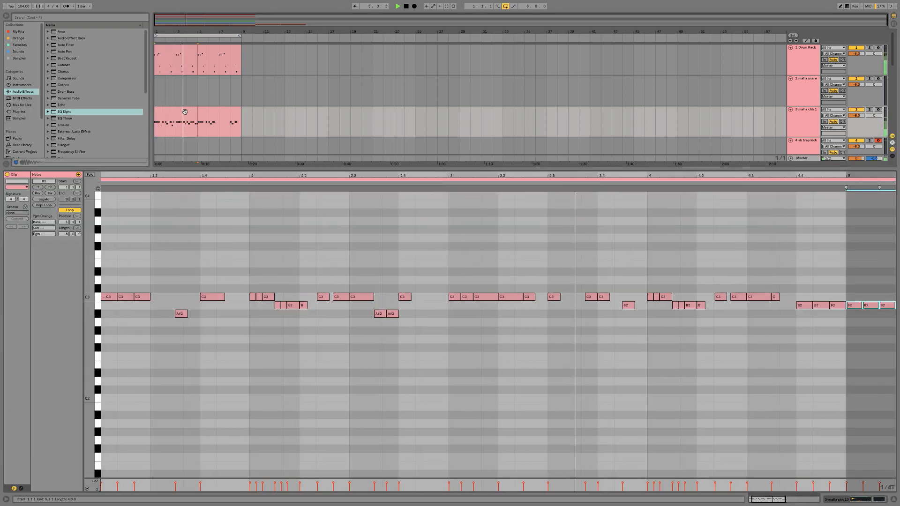
click(185, 113)
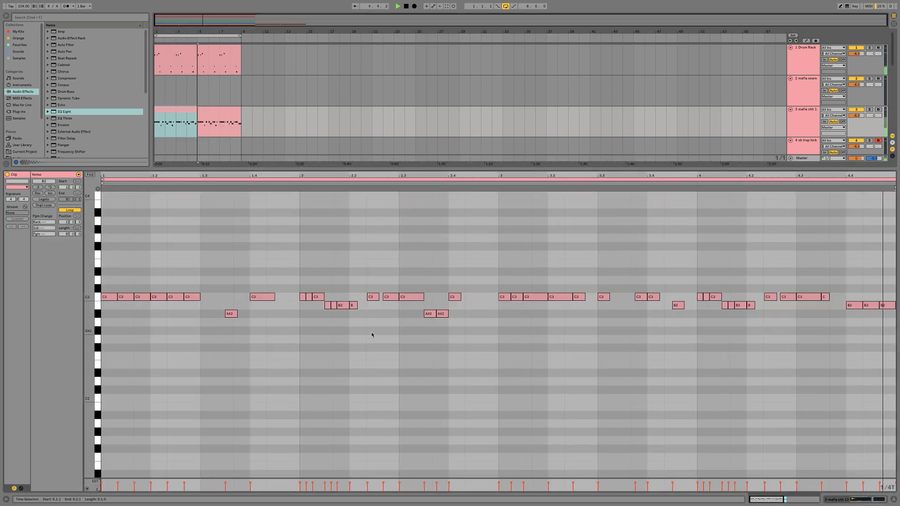
click(223, 112)
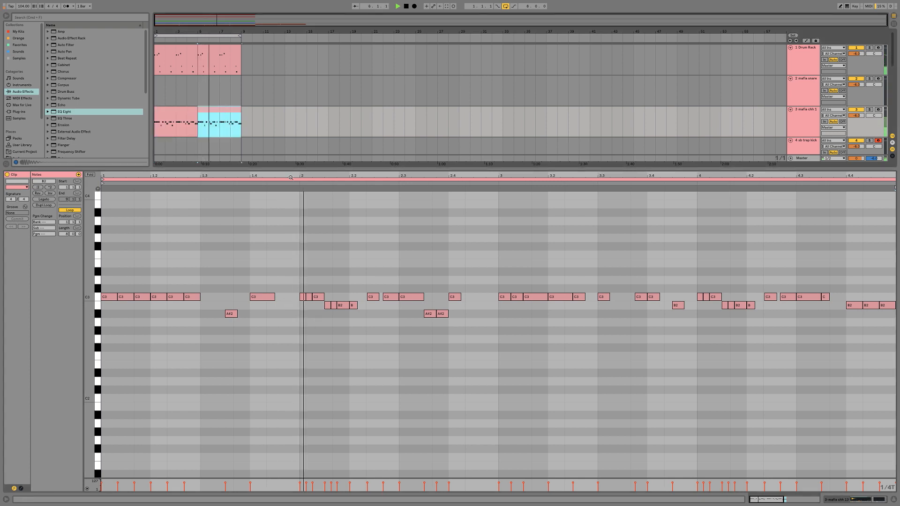
Delete the A#2 note at 2.3.4 and replace the C3 note at 2.3 with three 1/32 C3 notes
double_click(441, 315)
key(space)
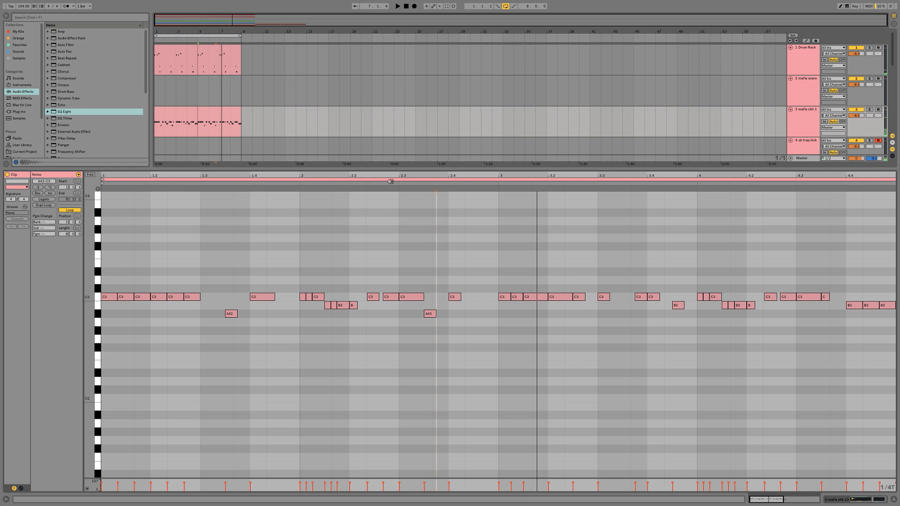
click(420, 271)
drag(424, 297, 404, 296)
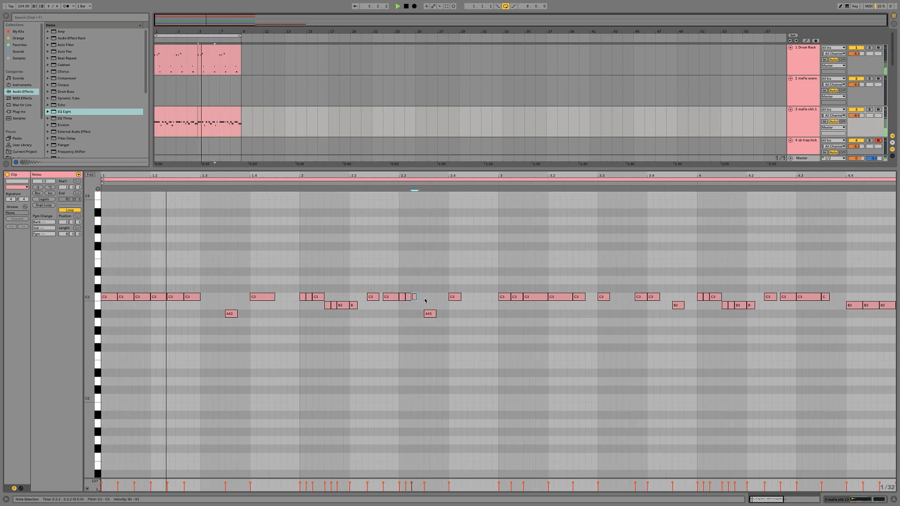
Duplicate the 1/32 roll to 2.3.3 and remove its first copied note above the A#2 note
drag(425, 301, 402, 296)
key(super+d)
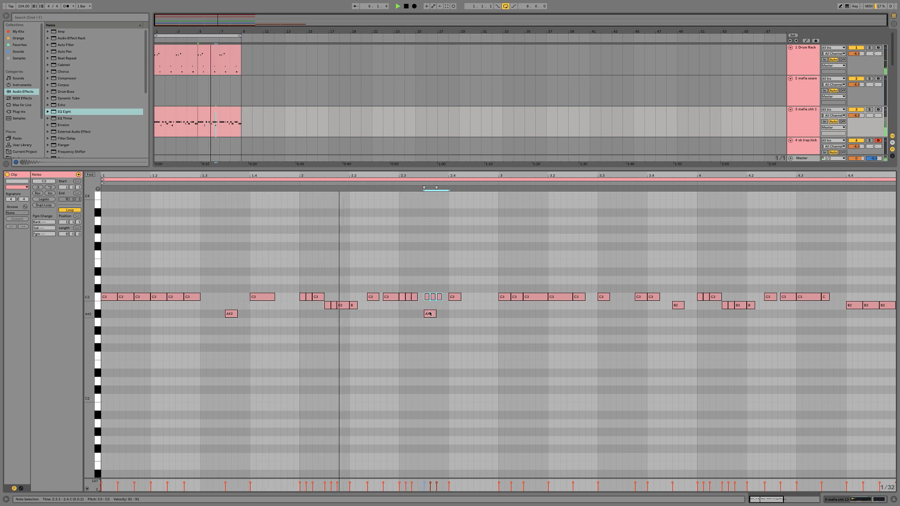
click(428, 313)
double_click(427, 298)
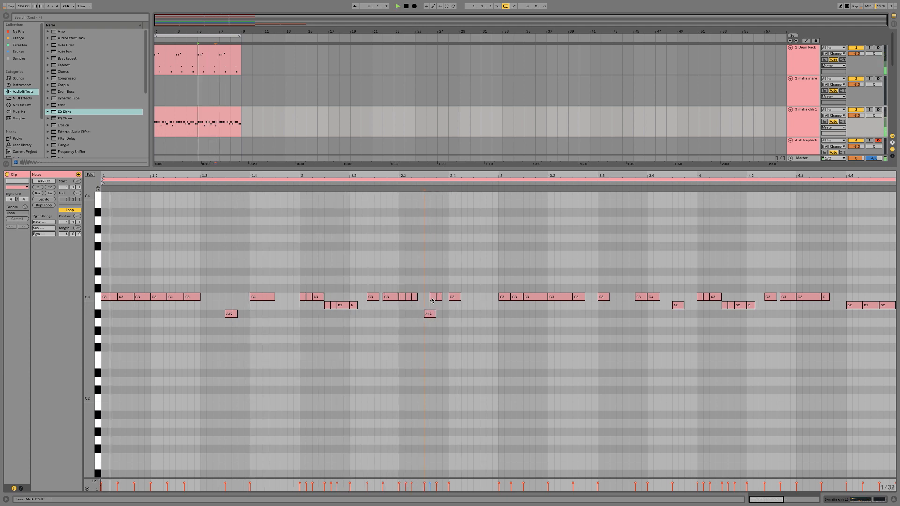
drag(423, 303, 401, 296)
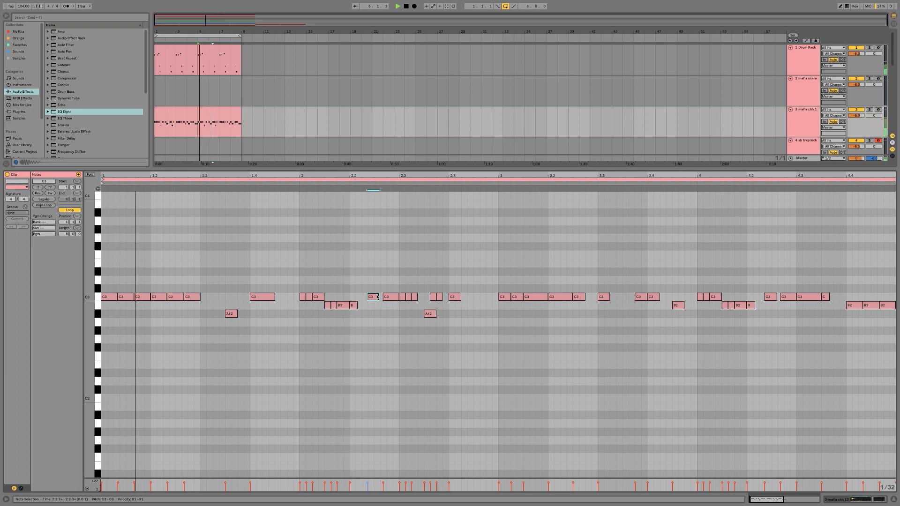
click(389, 298)
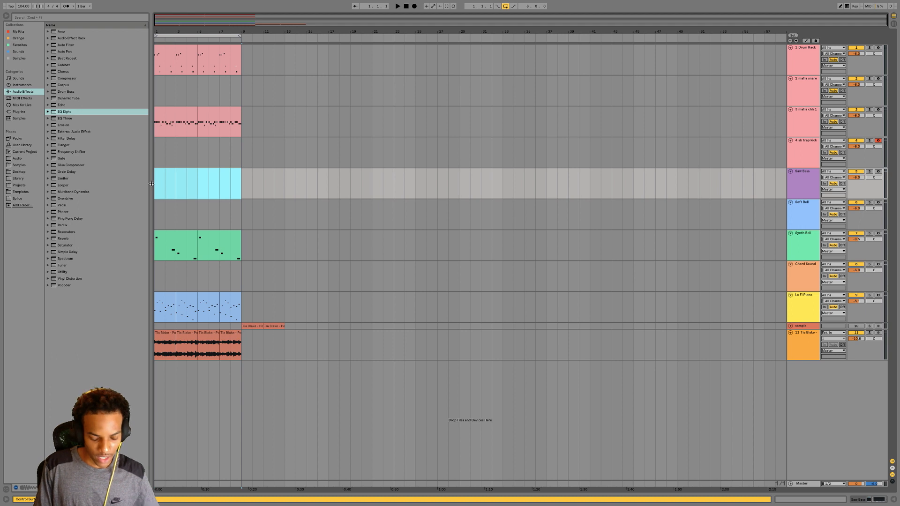
Create a MIDI clip over bars 1 to 4 of the Saw Bass track and draw a two-beat F#2 note at its start
drag(196, 183, 146, 185)
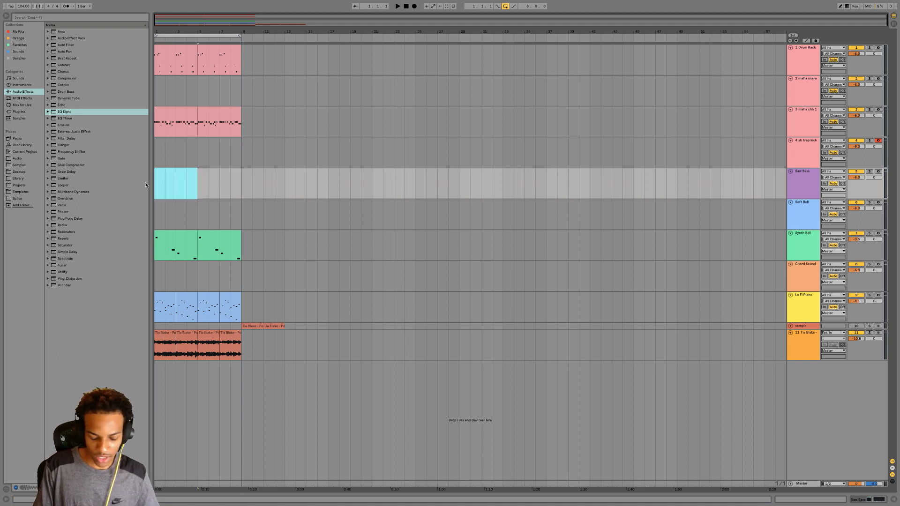
key(super+shift+m)
key(space)
mouse_move(104, 348)
mouse_down()
mouse_move(201, 349)
mouse_move(177, 352)
mouse_move(178, 394)
mouse_move(186, 339)
mouse_move(187, 347)
mouse_up()
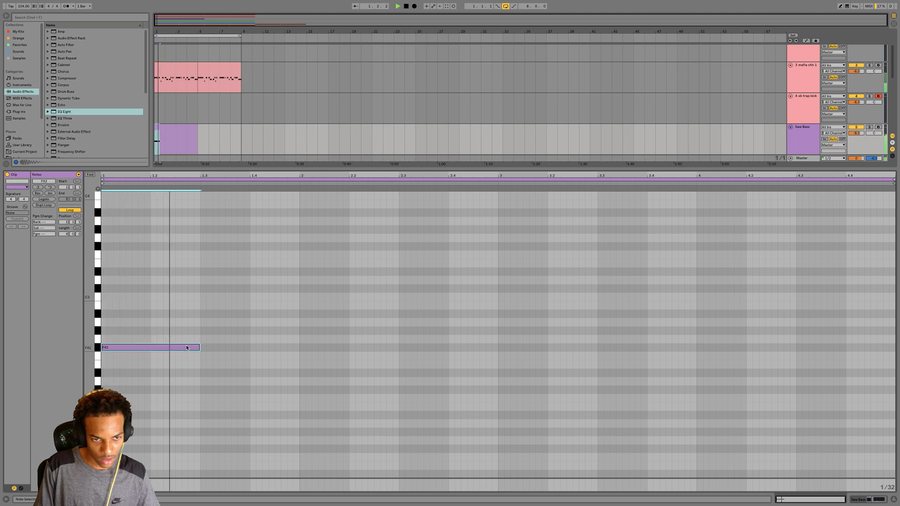
Audition the bass note at higher pitches from G3 up to C#4, and drop it to C#3
key(shift+Up)
key(Up)
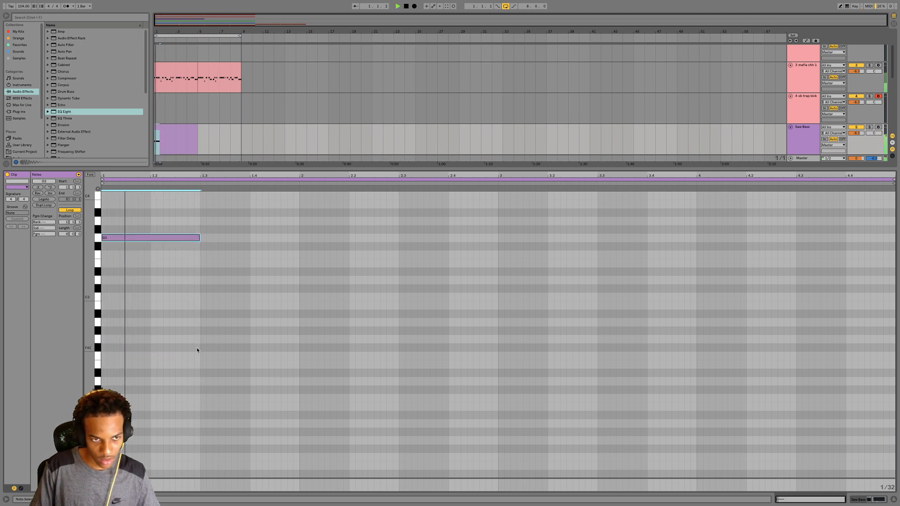
key(Up)
key(Up)
key(Up)
key(Up)
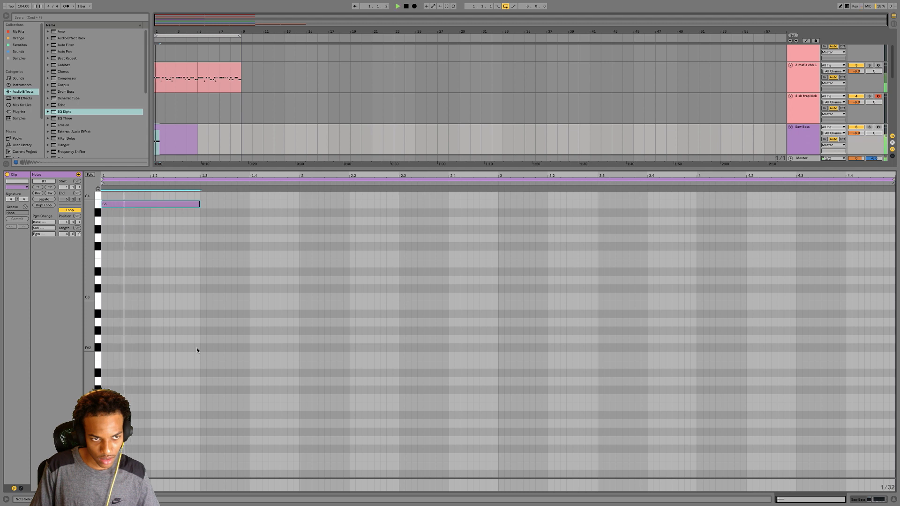
key(space)
key(Up)
key(Up)
key(space)
key(space)
key(shift+Down)
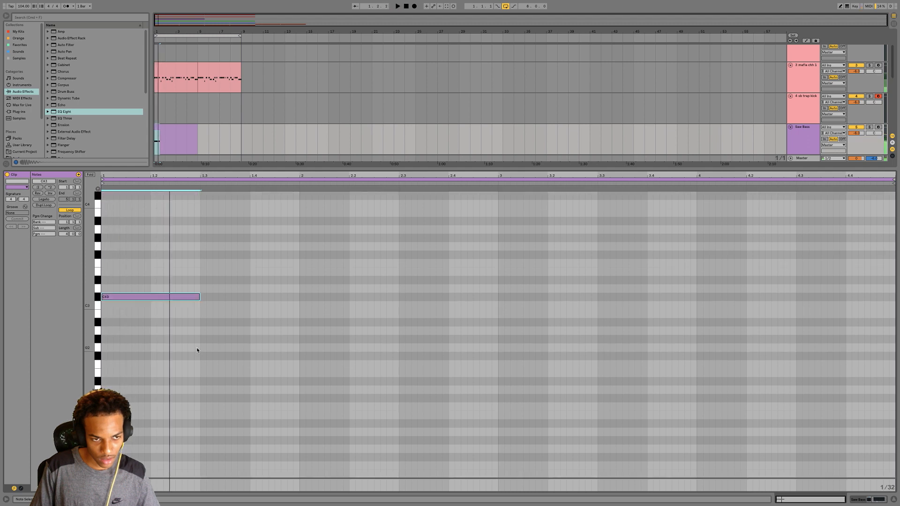
Lower the bass note another octave and step it up through D2 and D#2 to F#2 while listening
key(space)
key(shift+Down)
key(Up)
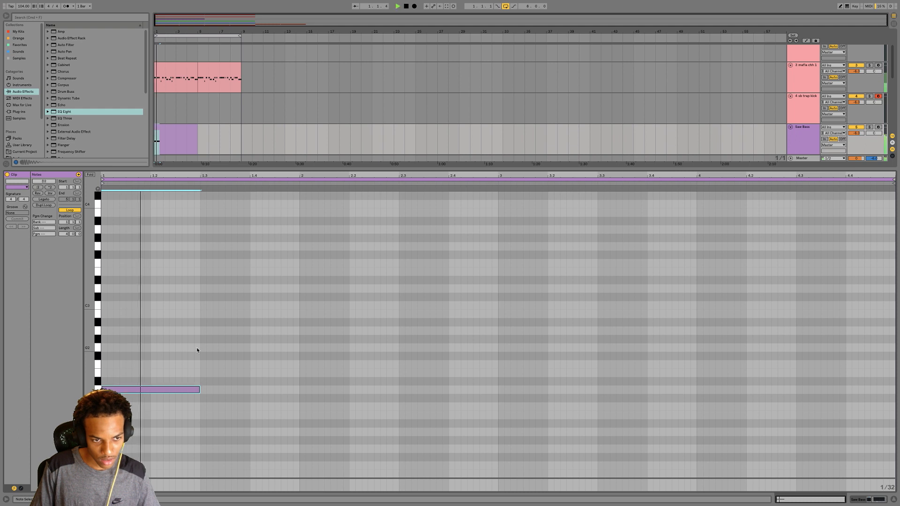
key(Up)
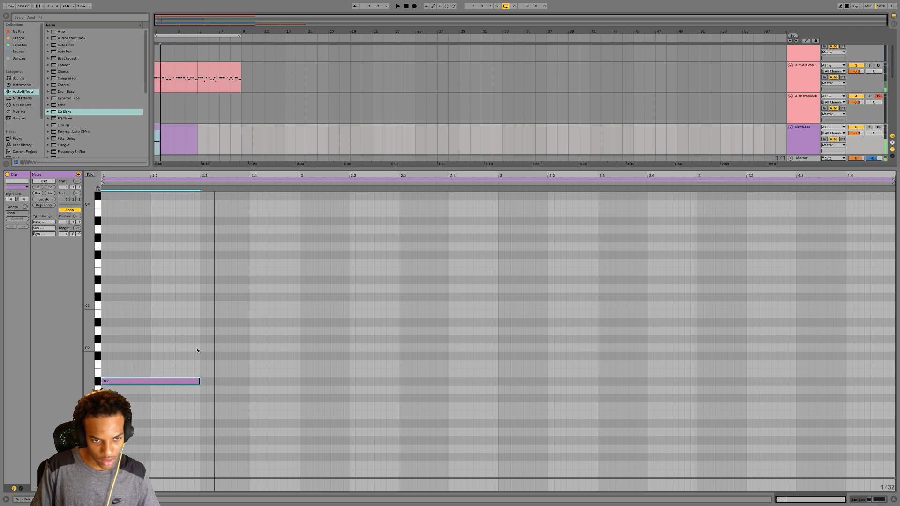
key(Up)
key(Up)
key(Up)
Add a two-beat D2 note at 1.3, directly after the F#2 note
click(203, 385)
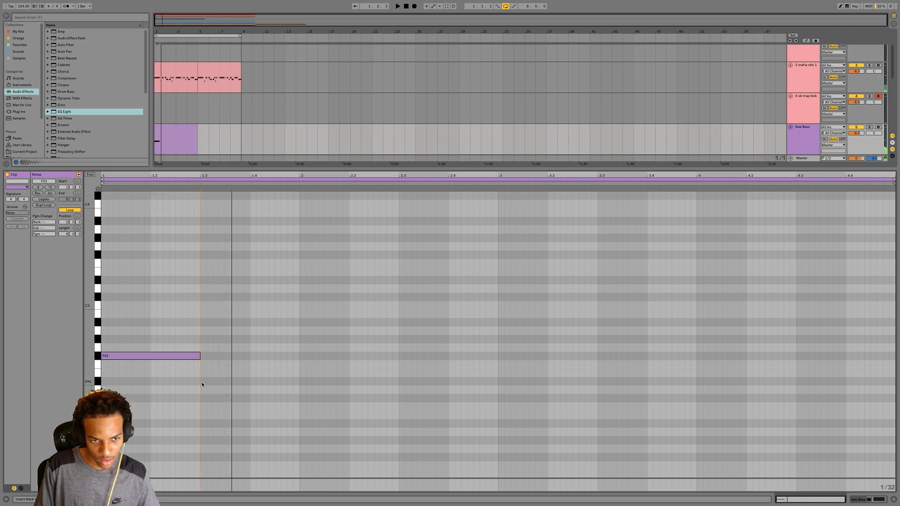
mouse_move(204, 381)
mouse_down()
mouse_move(299, 379)
mouse_move(272, 388)
mouse_up()
key(Up)
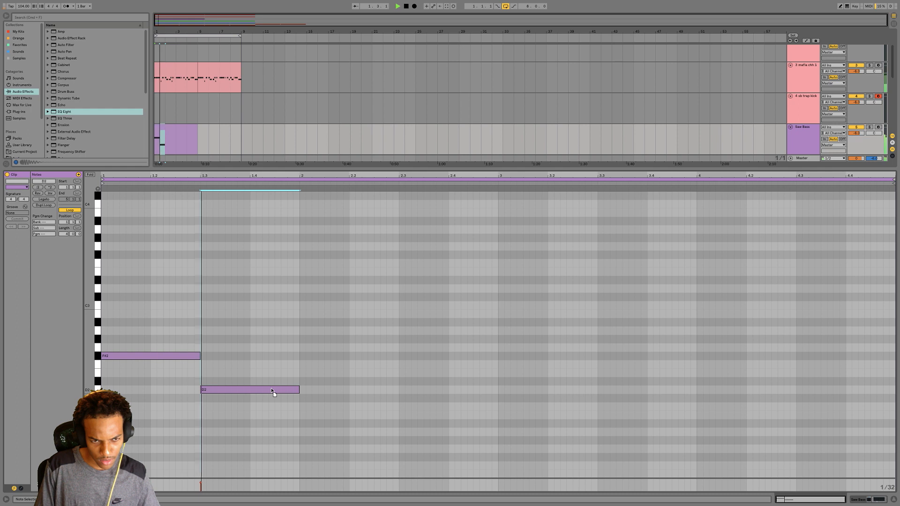
Try the D2 note six 1/32 steps later
key(space)
key(Right)
key(Right)
key(Right)
key(Right)
key(Right)
key(Right)
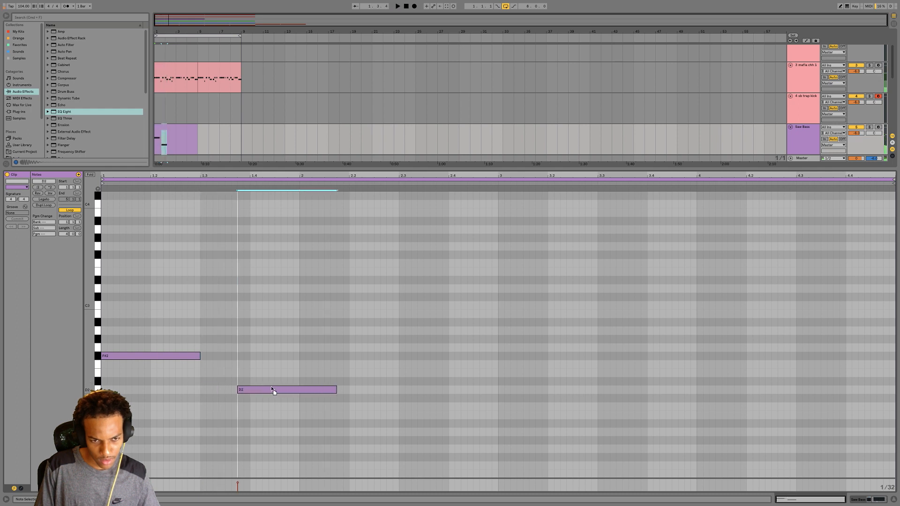
Move the second bass note back to 1.3 at C#2 and play it back
drag(271, 389, 230, 403)
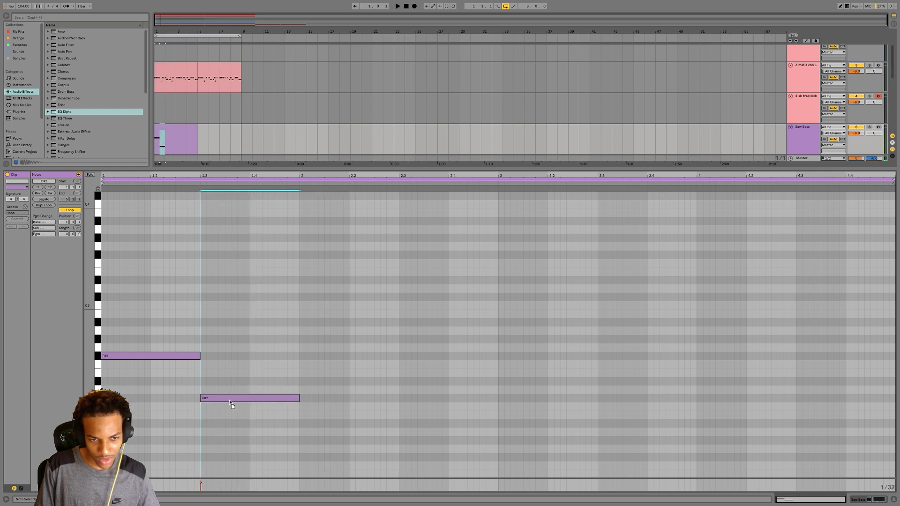
key(space)
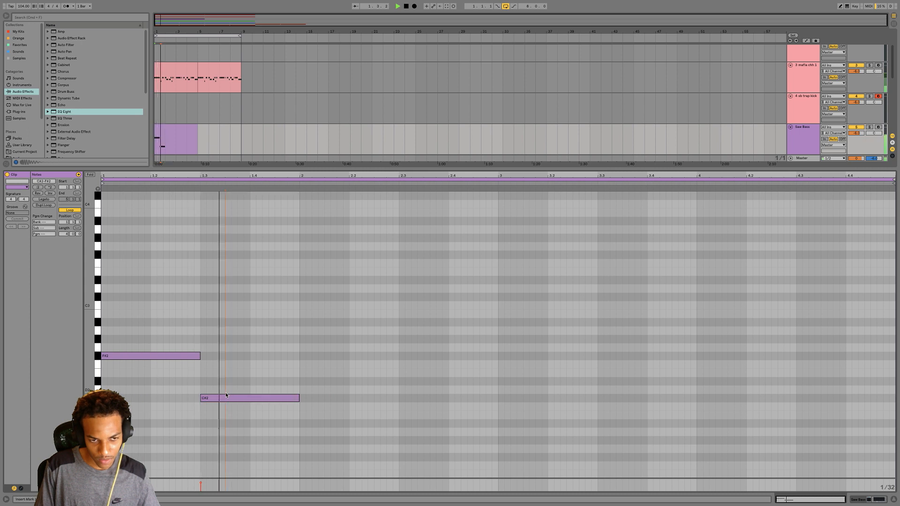
key(space)
Duplicate the F#2 and C#2 bass notes into bar 2
drag(172, 338, 229, 399)
click(239, 385)
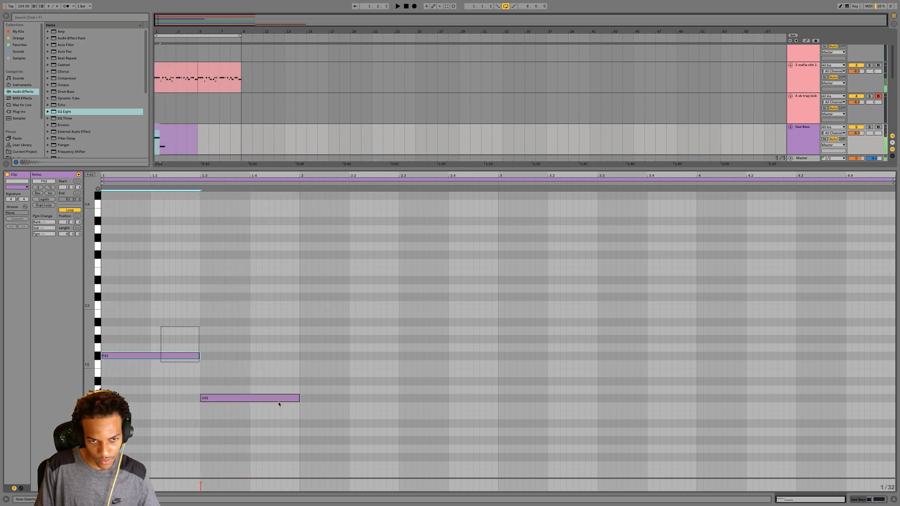
drag(289, 410, 283, 411)
key(super+d)
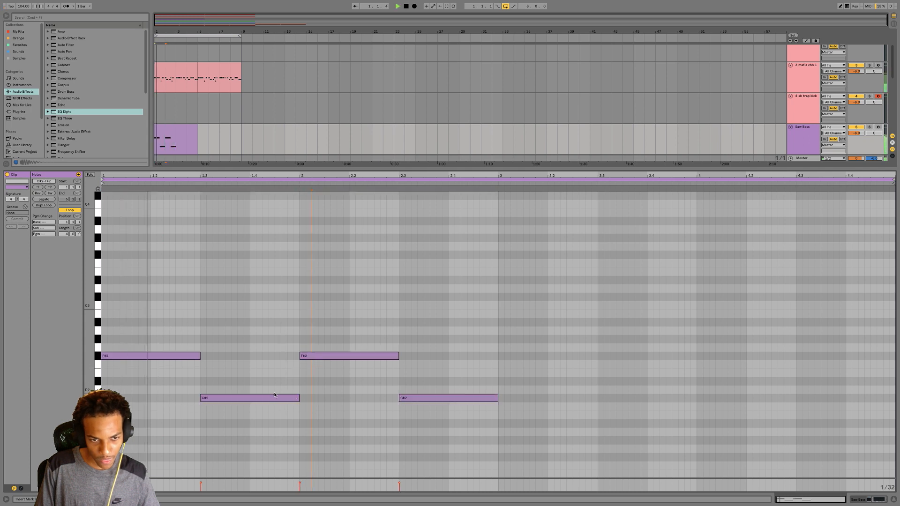
Delete the C#2 note at 1.3 and lengthen the first F#2 note to just before 1.4
double_click(270, 398)
drag(200, 356, 243, 355)
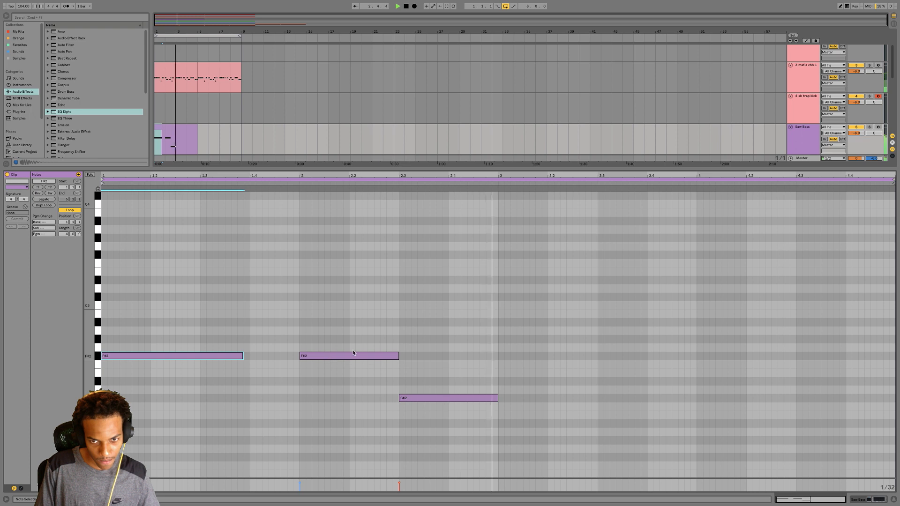
Duplicate the two-bar bass pattern into bars 3 and 4, and shorten the first F#2 note to end at 1.3.3
drag(195, 336, 436, 408)
key(super+d)
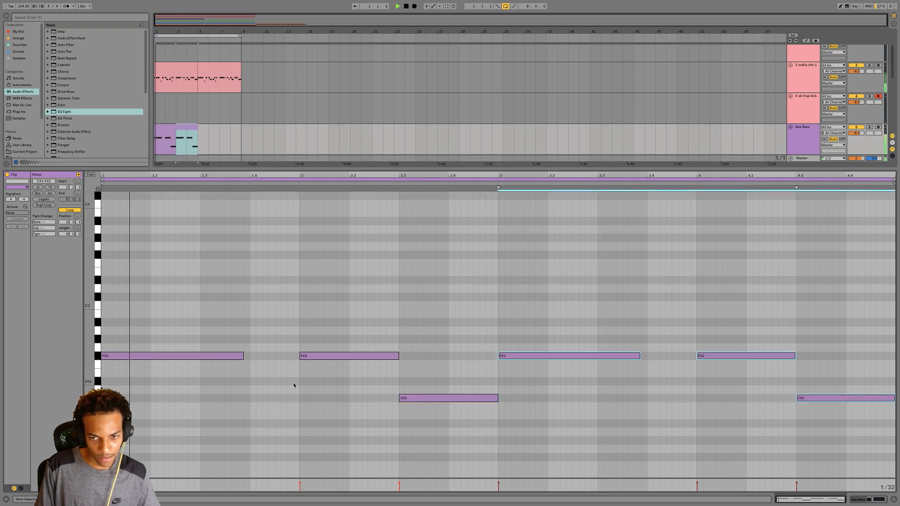
click(263, 371)
click(239, 356)
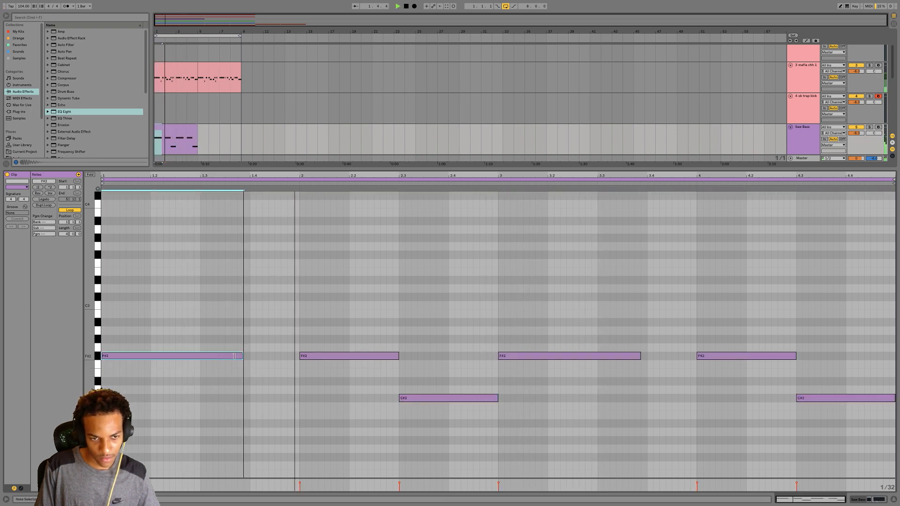
drag(235, 356, 224, 356)
Add a C#2 note from 3.2.3 to bar 4 and a short B1 note at 3.4
drag(265, 167, 265, 139)
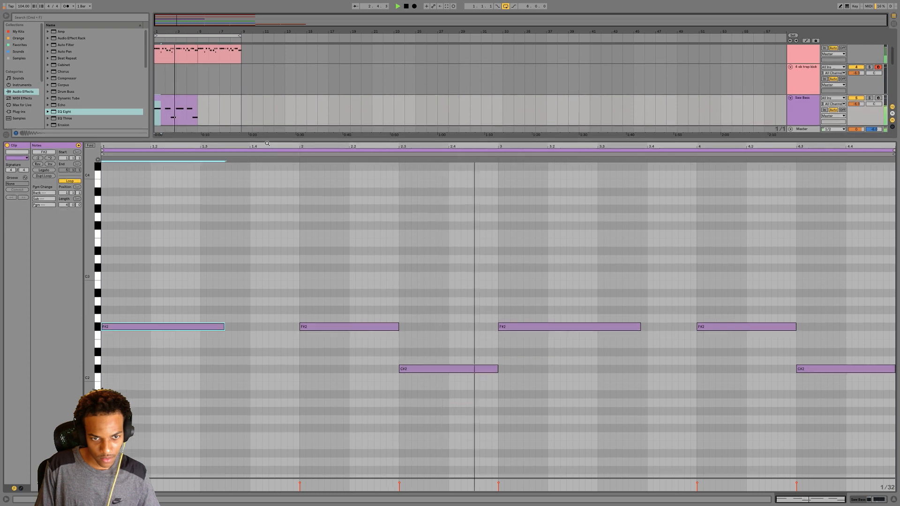
scroll(287, 272, down, 4)
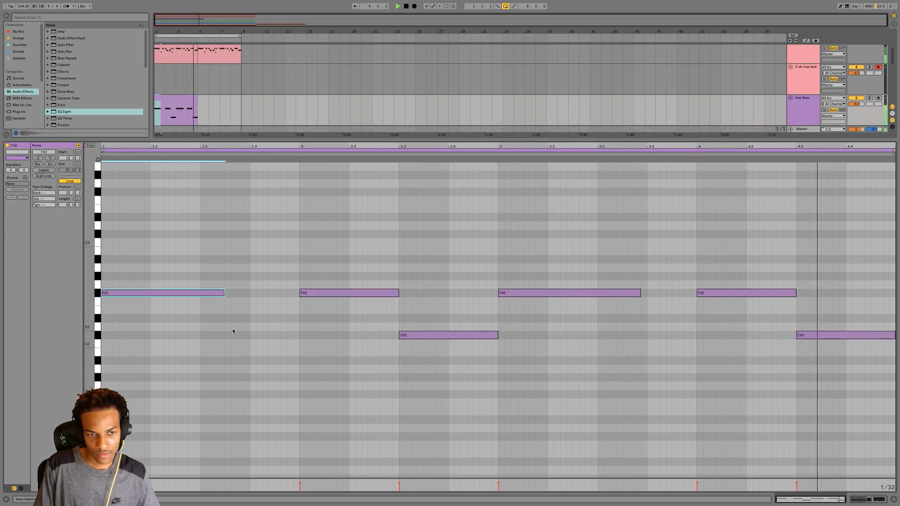
drag(573, 335, 696, 336)
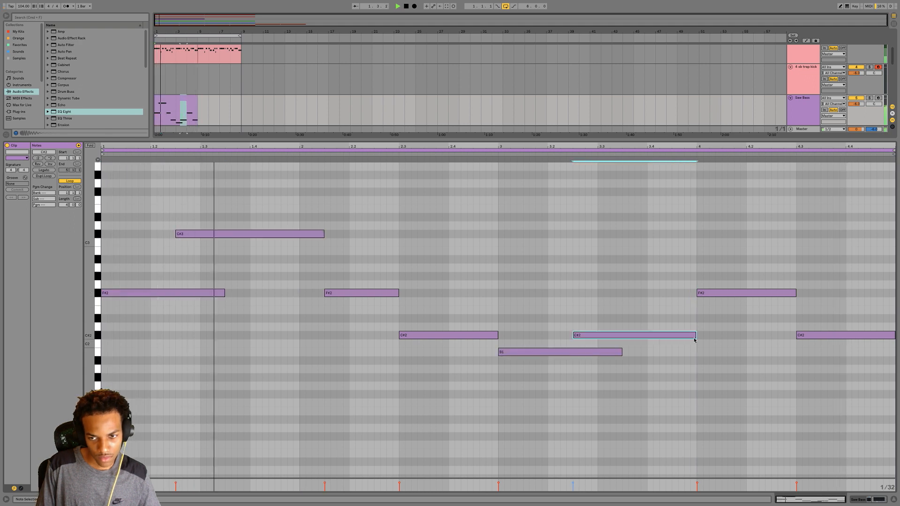
double_click(626, 353)
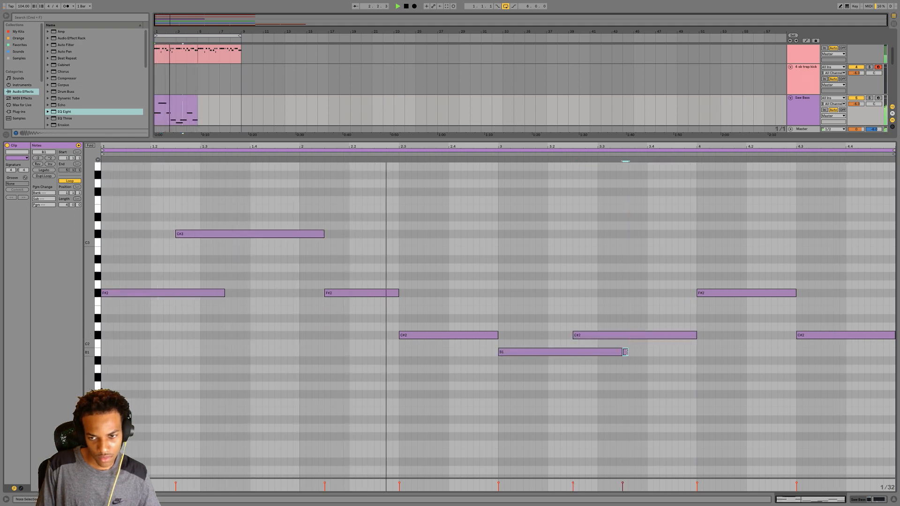
mouse_move(628, 352)
mouse_down()
mouse_move(669, 353)
mouse_move(642, 354)
mouse_move(661, 355)
mouse_up()
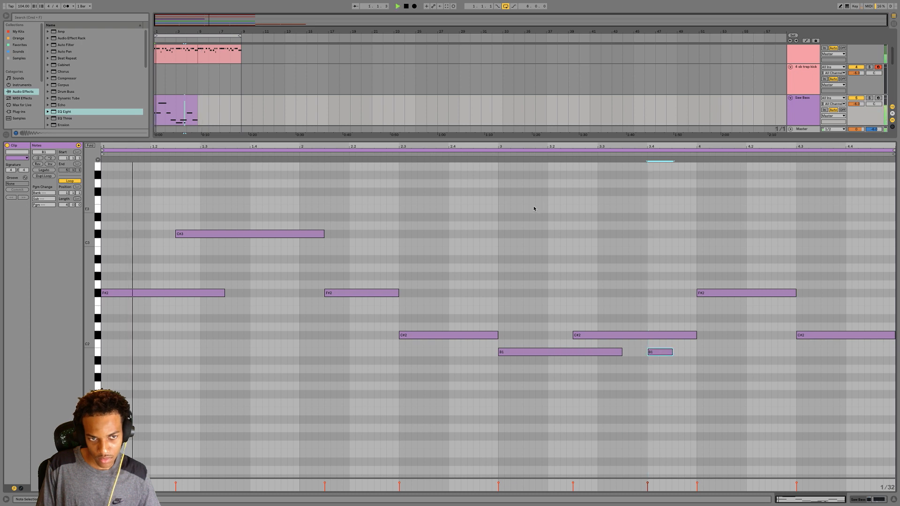
Try all the bass notes one octave lower, and raise them back an octave
key(super+a)
key(shift+Down)
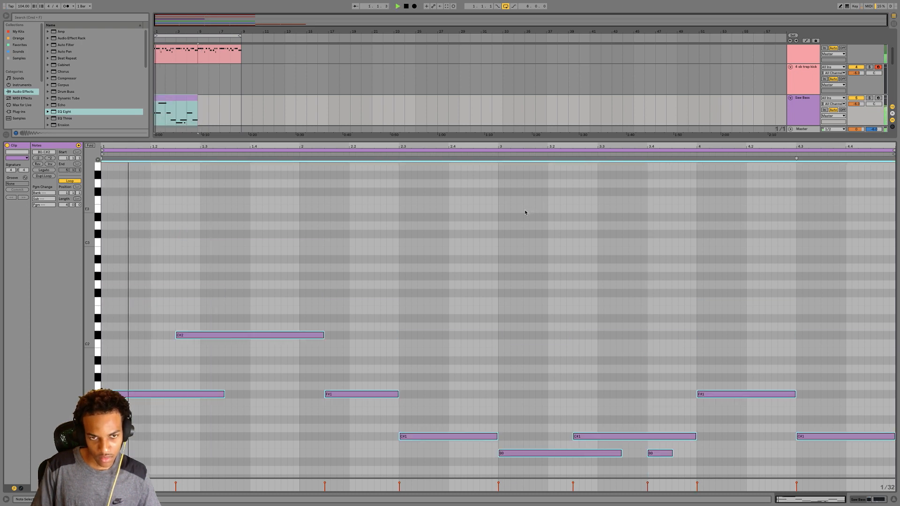
key(space)
key(shift+Up)
key(space)
key(space)
Show the Saw Bass track's devices and add an Auto Filter after the EQ Eight
double_click(802, 110)
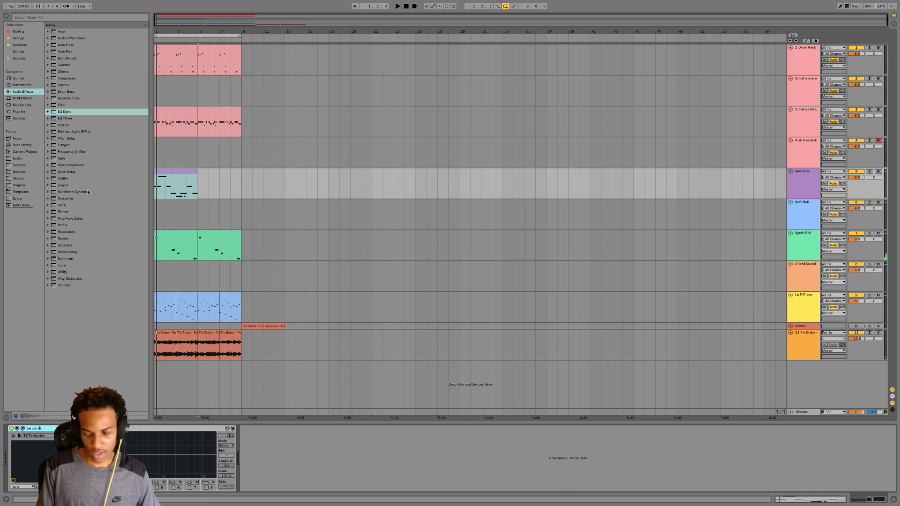
double_click(68, 45)
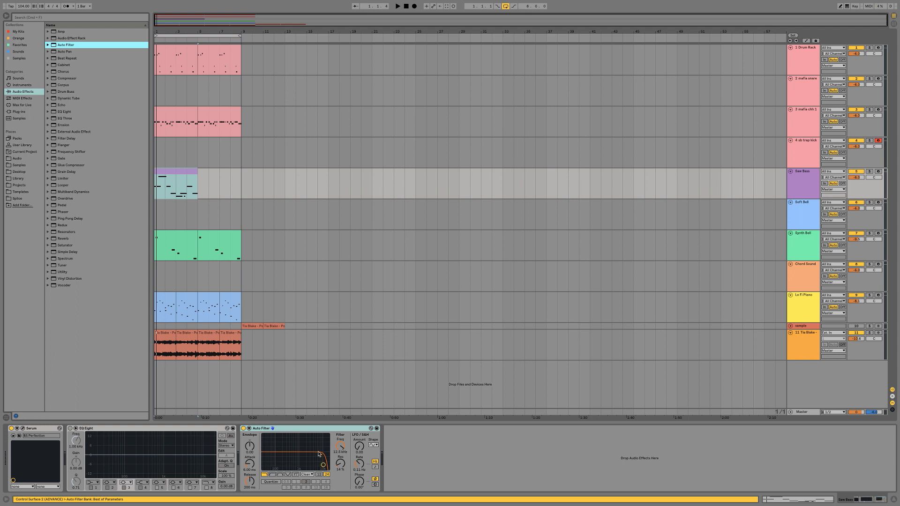
Lower the Auto Filter's cutoff frequency on the Saw Bass track to about 520 Hz and play back the loop
drag(341, 446, 340, 489)
key(space)
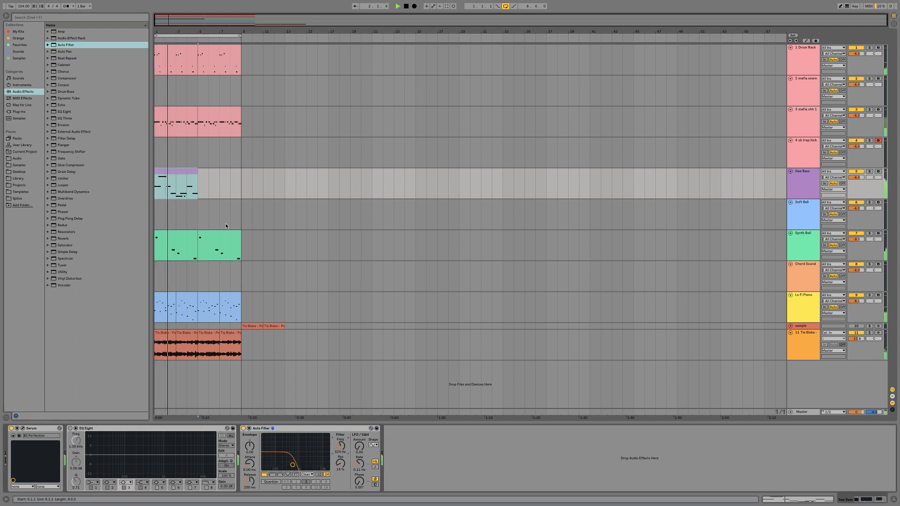
Open the Saw Bass clip and lower the long C#3 note in bar 1 by one octave to C#2
double_click(187, 172)
key(space)
key(space)
key(space)
key(space)
click(238, 234)
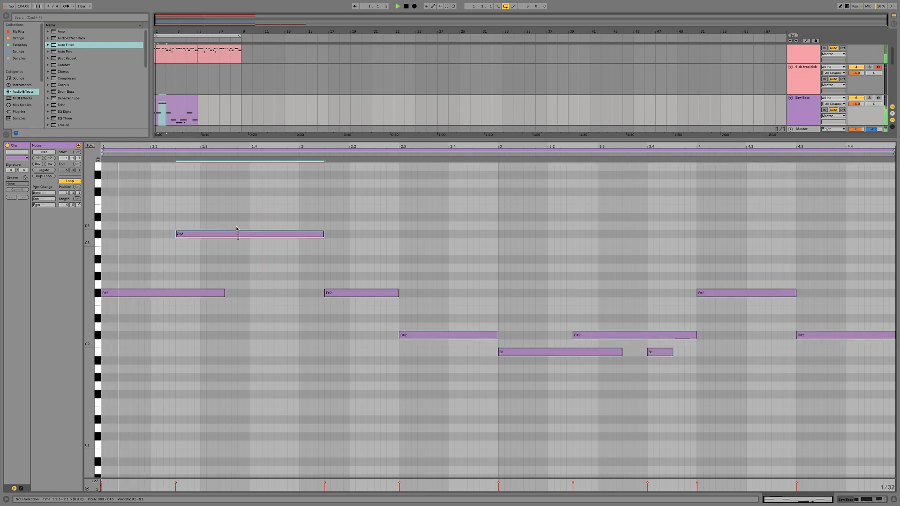
drag(236, 228, 238, 329)
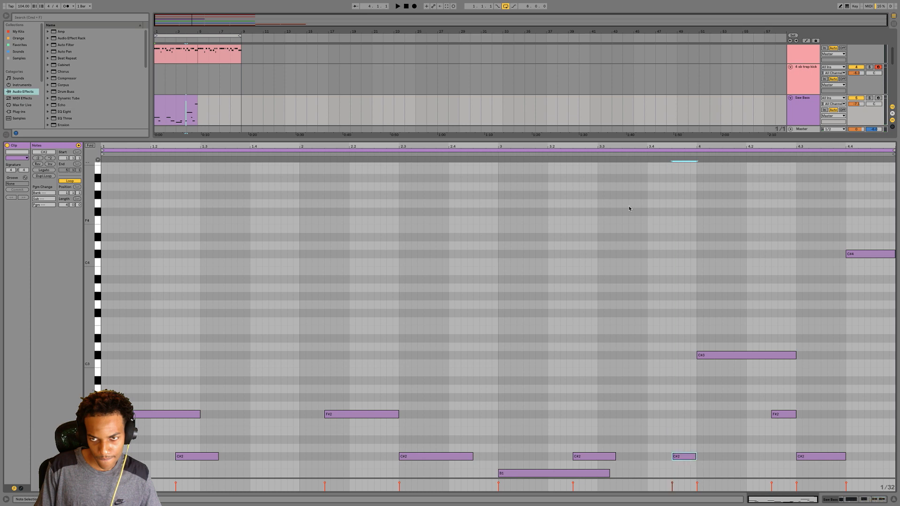
Audition the Saw Bass pattern from bar 3, and duplicate the four-bar clip into bars 5 to 8 of the arrangement
click(634, 155)
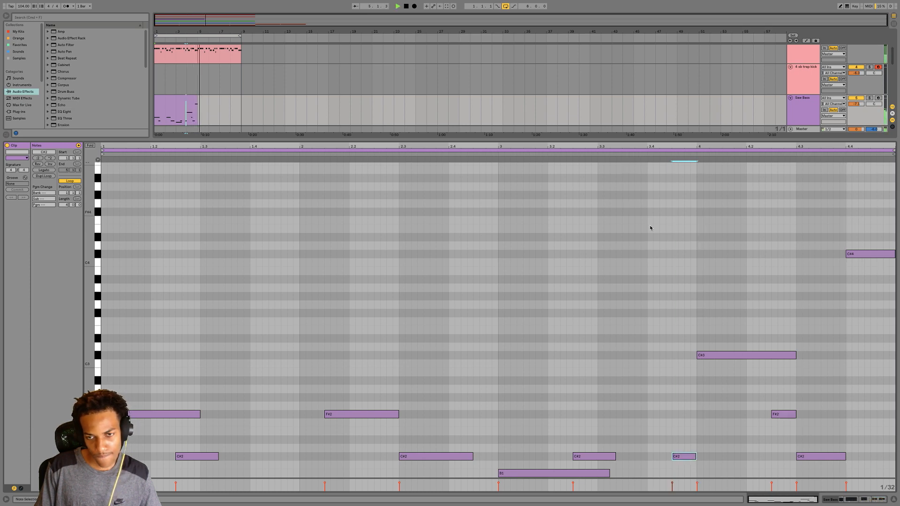
click(894, 500)
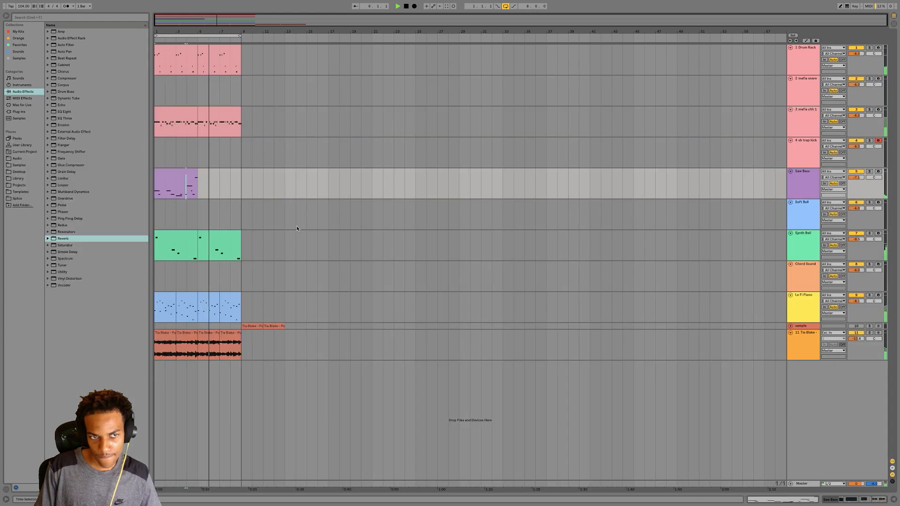
key(super+d)
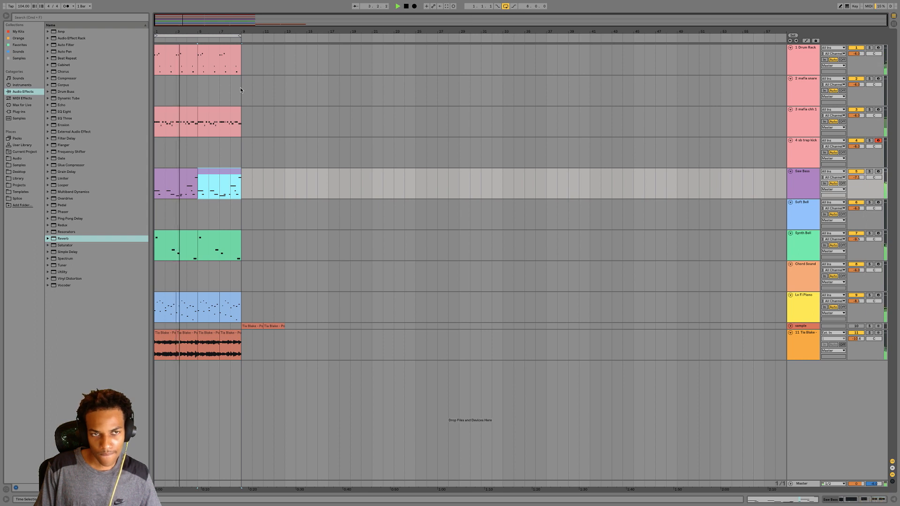
Create an empty MIDI clip spanning bars 1 to 8 on the trap kick track
drag(241, 87, 223, 93)
drag(240, 150, 140, 144)
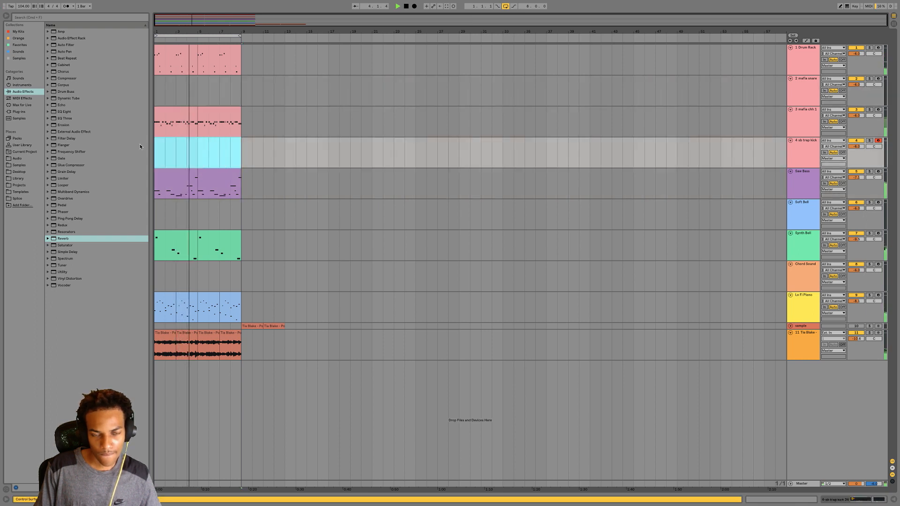
key(super+shift+m)
key(space)
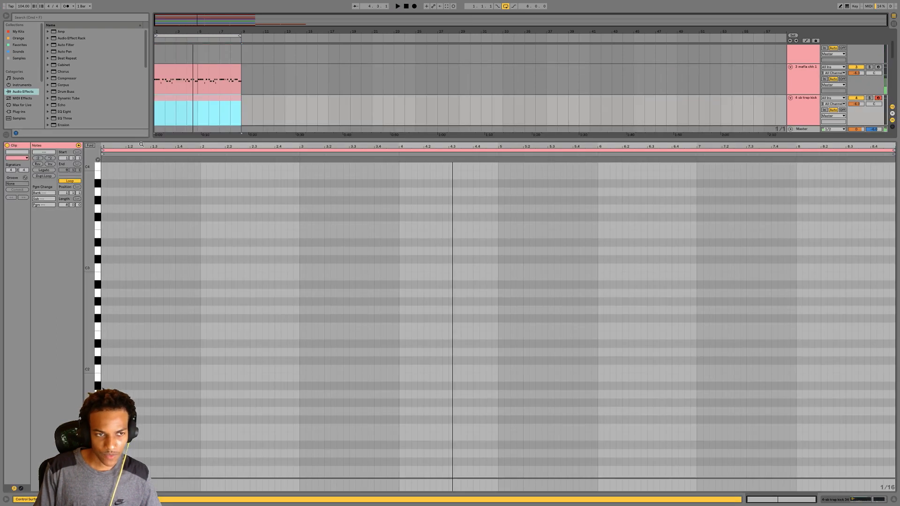
Program C3 kick notes at 1.1, 1.1.2, 1.2.3 and 2.2, extending the last one to three sixteenths
double_click(104, 268)
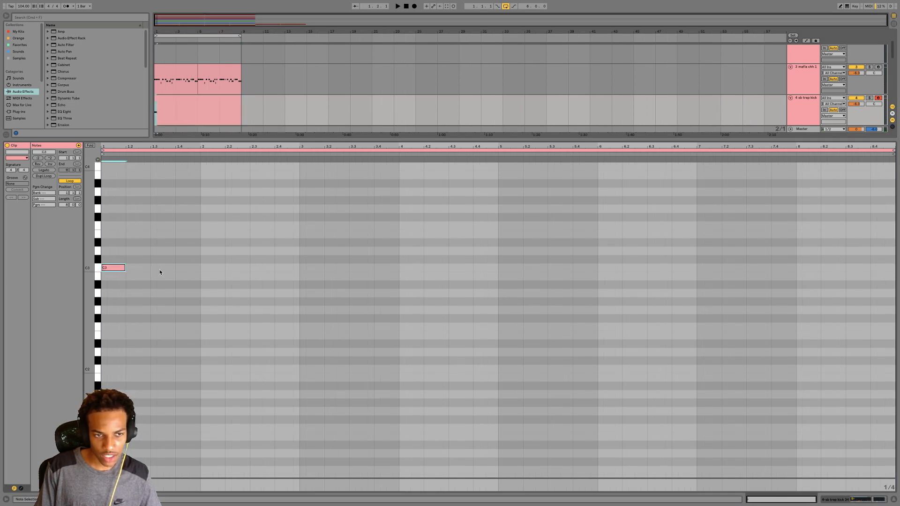
key(space)
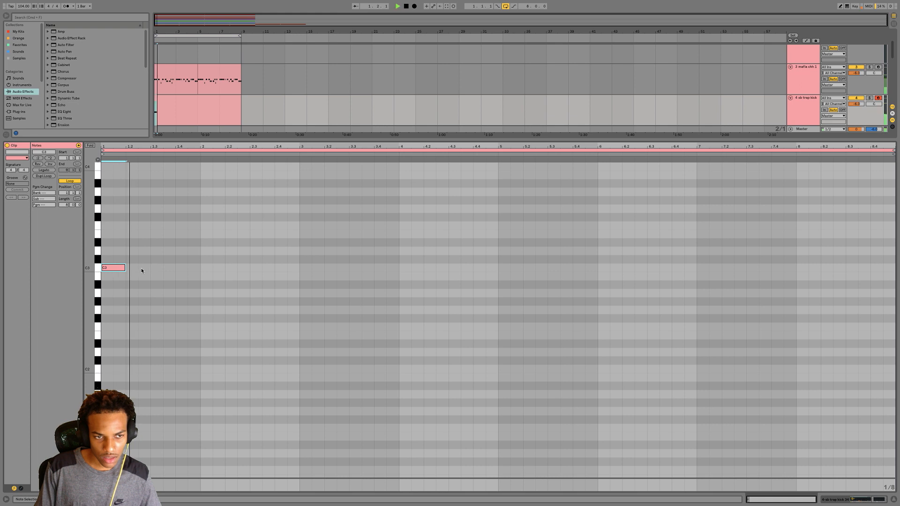
double_click(142, 268)
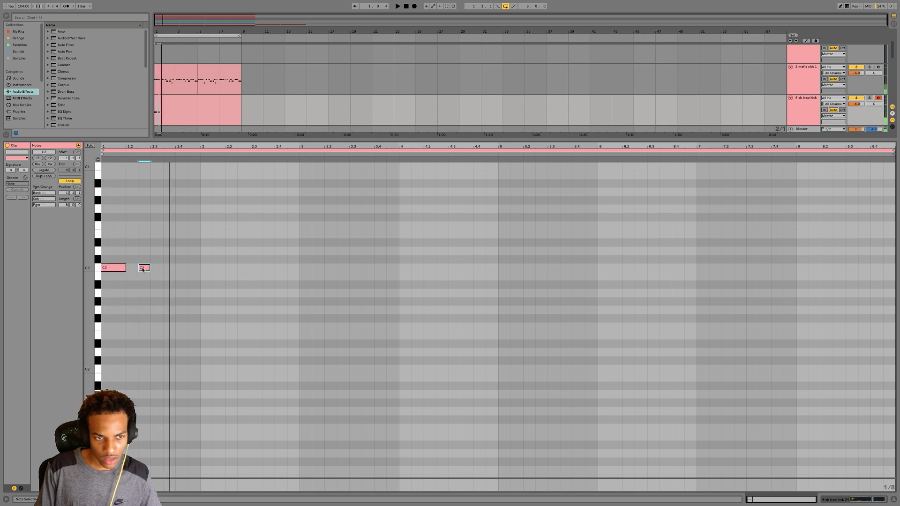
drag(142, 268, 119, 273)
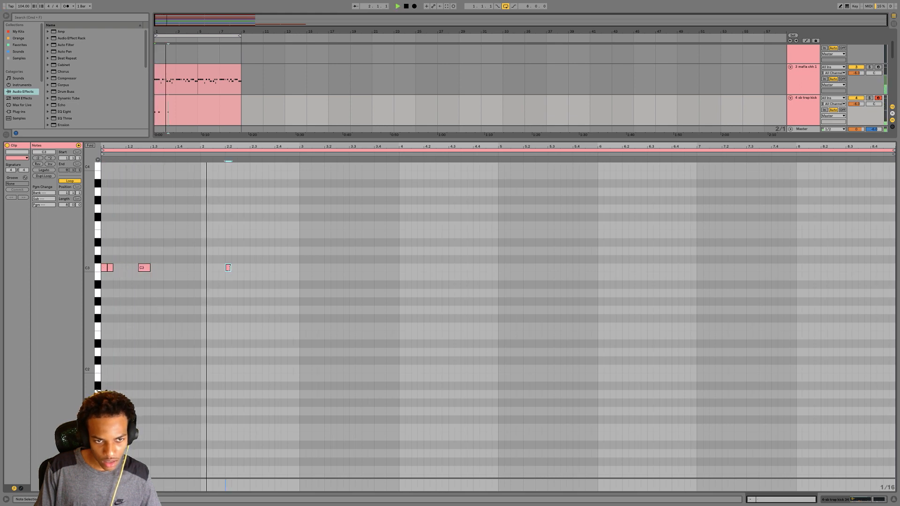
double_click(227, 268)
mouse_move(227, 268)
mouse_down()
mouse_move(257, 269)
mouse_move(245, 270)
mouse_up()
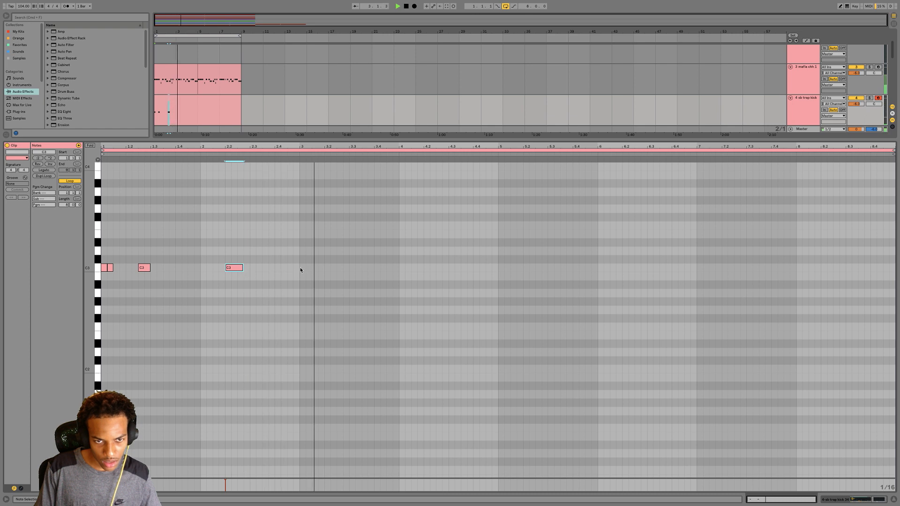
Duplicate the two-bar kick pattern into bars 3 to 4 and bars 5 to 6
drag(300, 266, 101, 270)
key(ctrl+d)
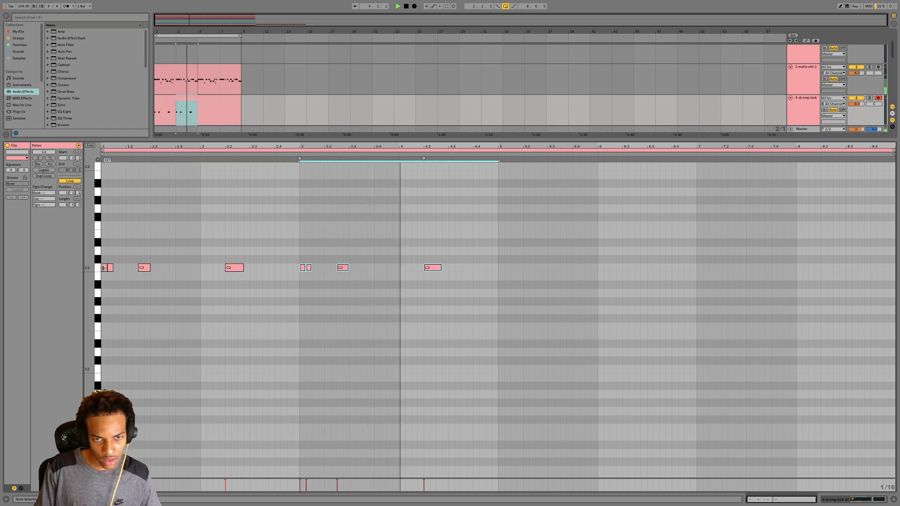
key(ctrl+d)
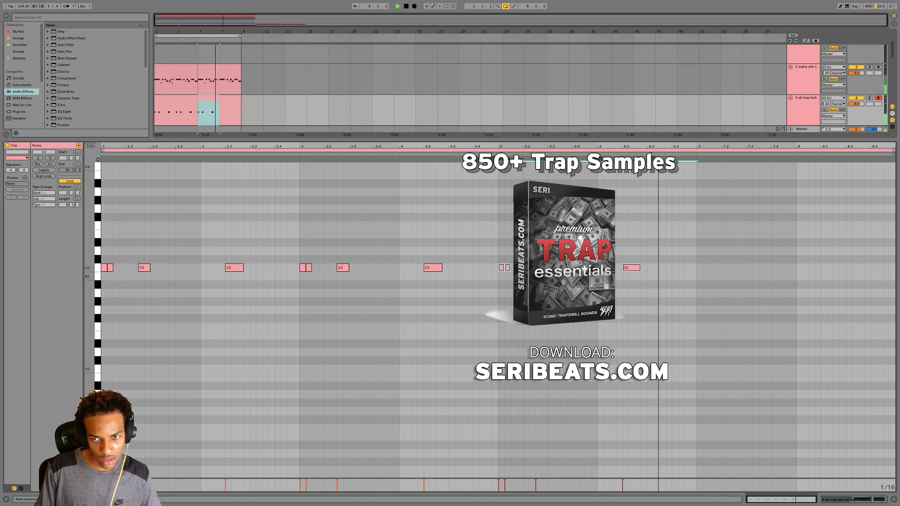
Add an eighth-note C3 kick at 6.1.3 and continue the kick pattern from bar 7
double_click(614, 268)
drag(616, 268, 622, 268)
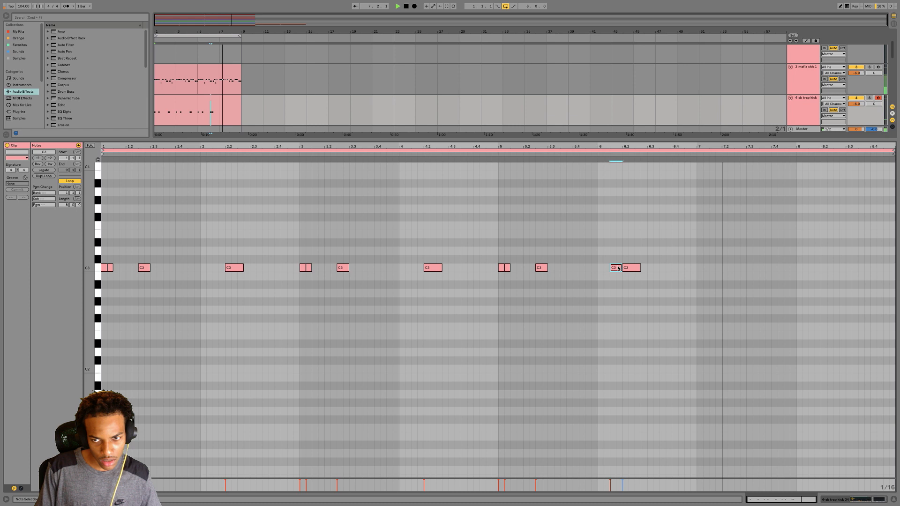
click(590, 153)
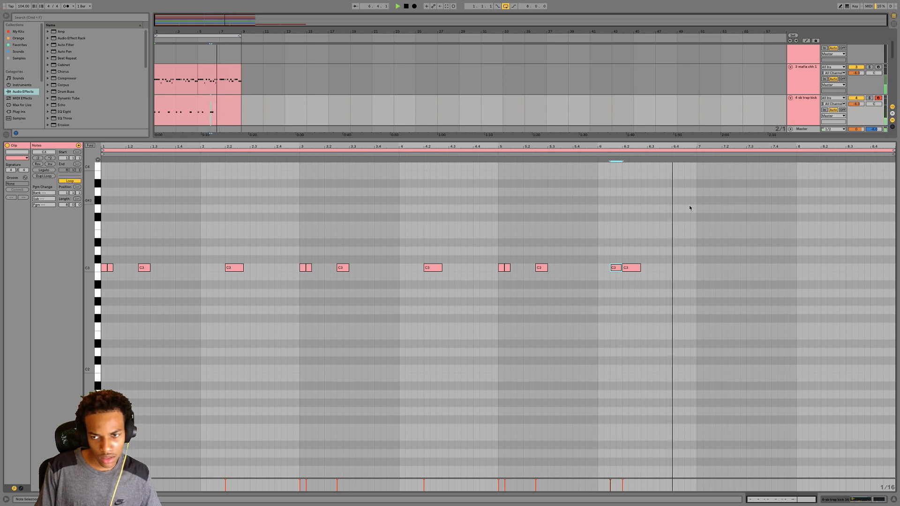
click(698, 268)
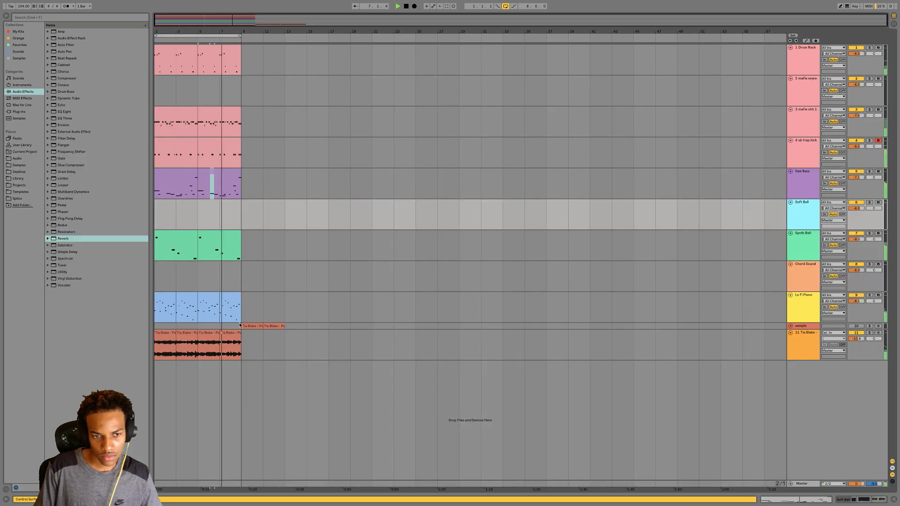
Mute the Lo Fi Piano track and resume playback
key(space)
click(856, 296)
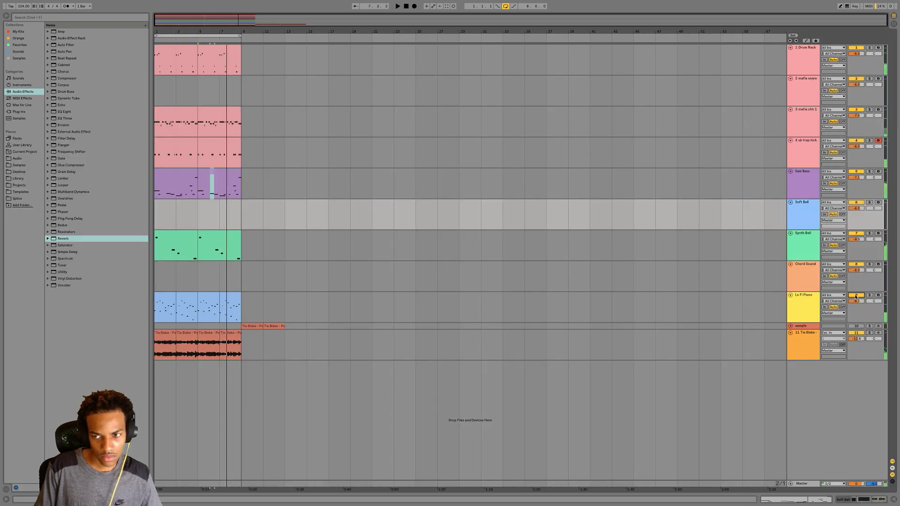
key(space)
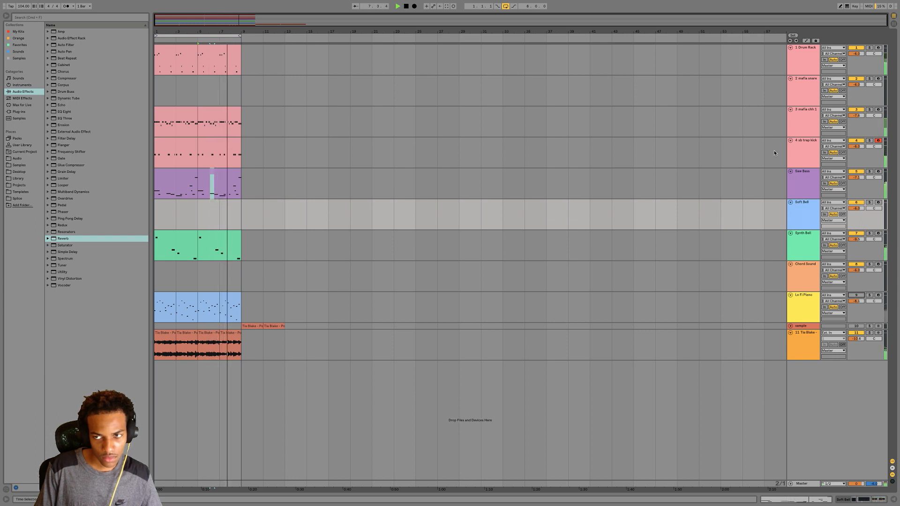
Create an empty MIDI clip spanning bars 1 to 8 on the mafia snare track
drag(254, 98, 155, 96)
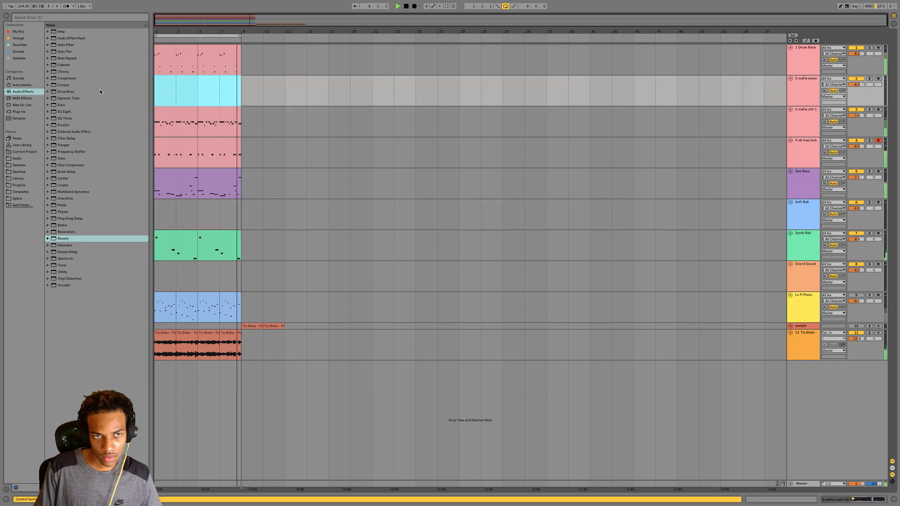
key(space)
key(super+shift+m)
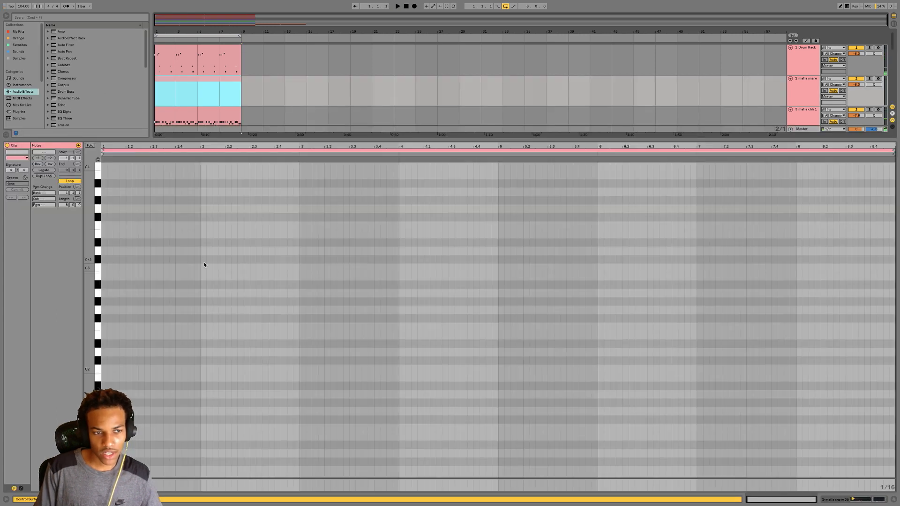
Add a sixteenth-note snare hit at 1.1.3 pitched to F#3, and try a second hit at 1.4.3 before removing it
double_click(117, 267)
key(space)
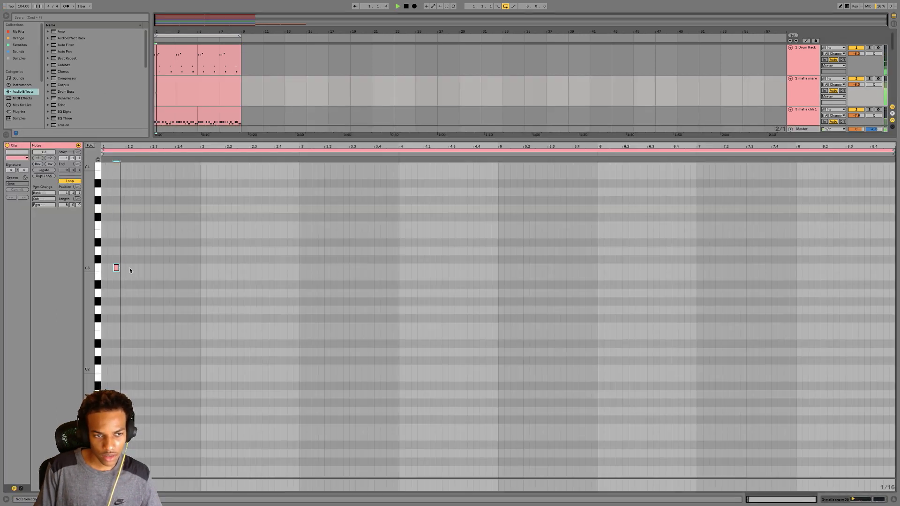
drag(116, 268, 118, 217)
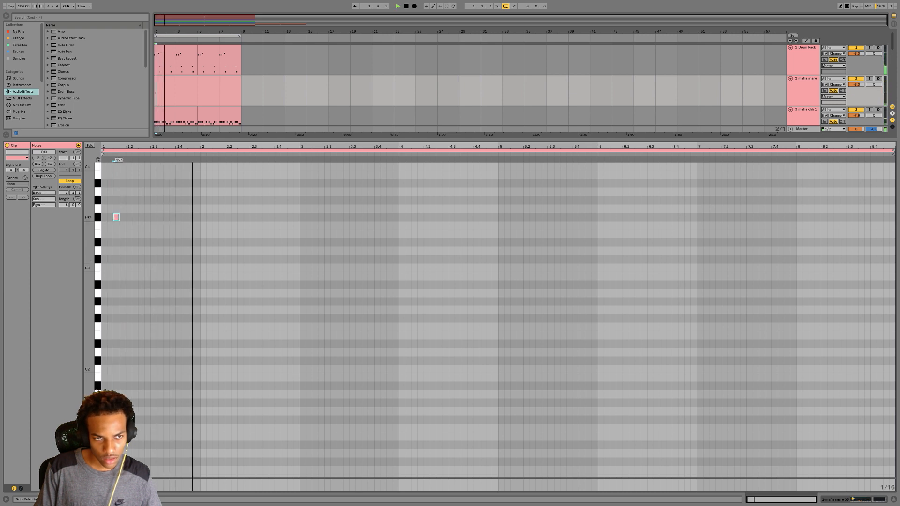
double_click(191, 217)
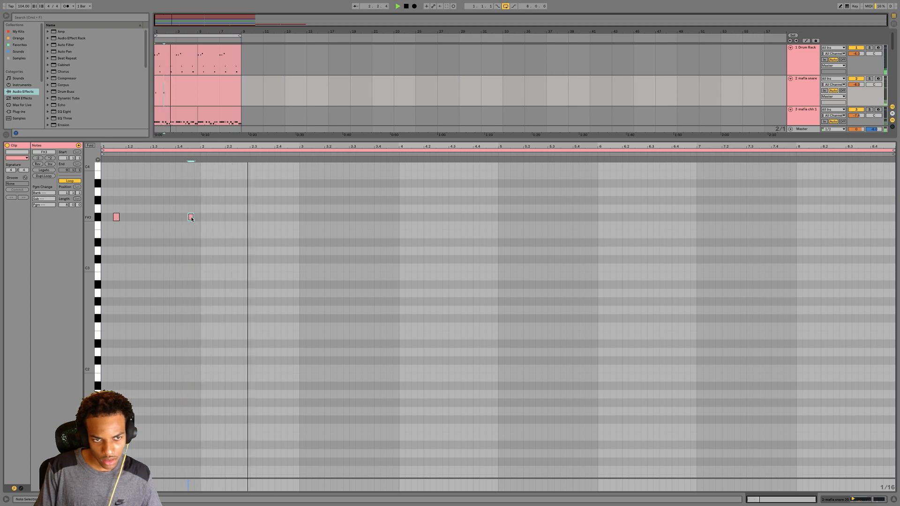
double_click(191, 217)
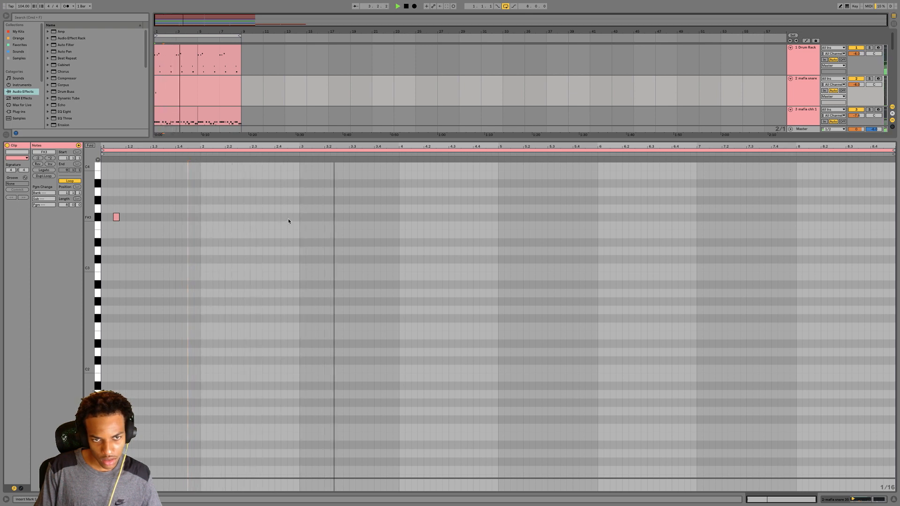
Narrow the grid to 1/32 and add a roll of three consecutive A#3 snare notes starting at 2.4.3
key(super+1)
click(289, 185)
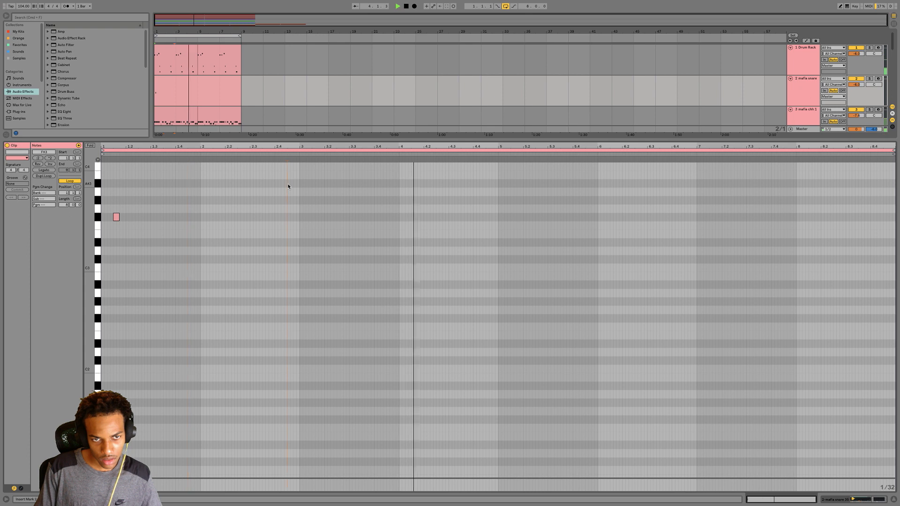
double_click(288, 185)
key(super+d)
key(super+d)
click(276, 160)
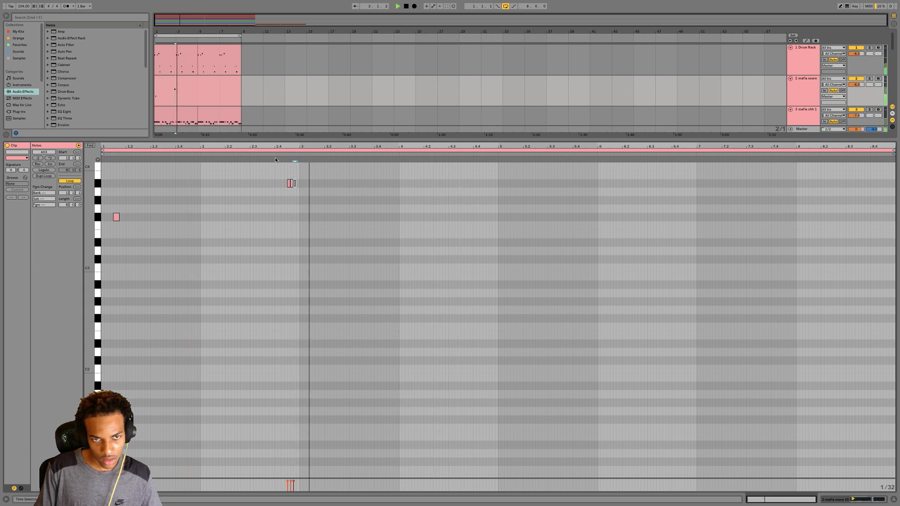
Copy the first two bars of the snare pattern into bars 5 and 6
drag(299, 221, 95, 183)
click(499, 189)
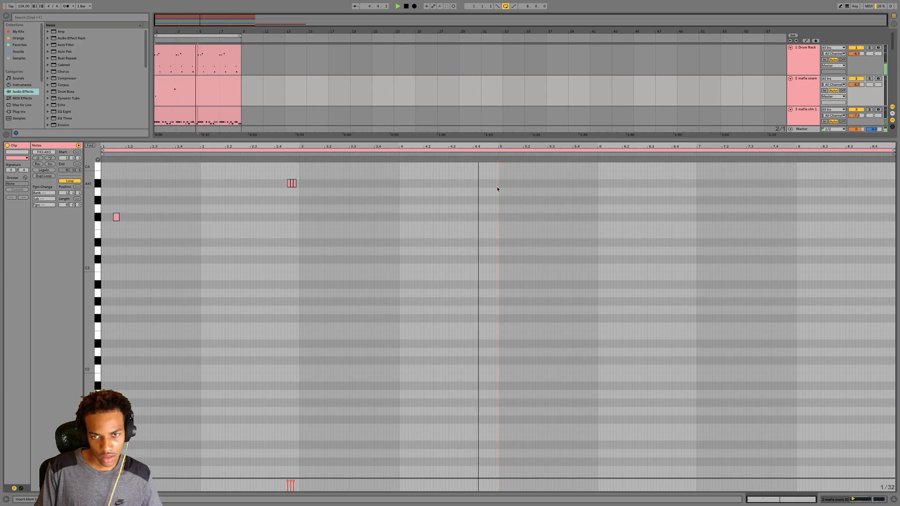
key(super+v)
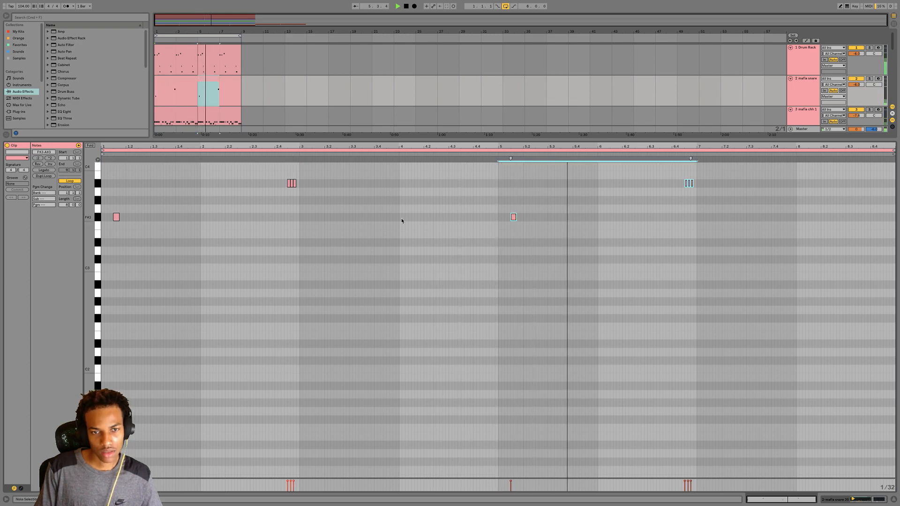
Widen the grid to 1/16, add a snare hit at 7.4.3 pitched to D3, and slightly lower the snare track's volume
key(super+2)
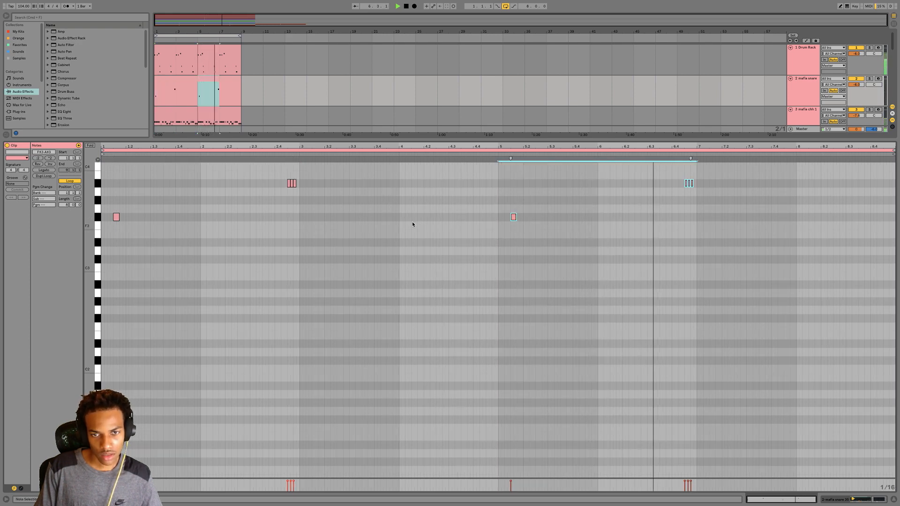
click(411, 224)
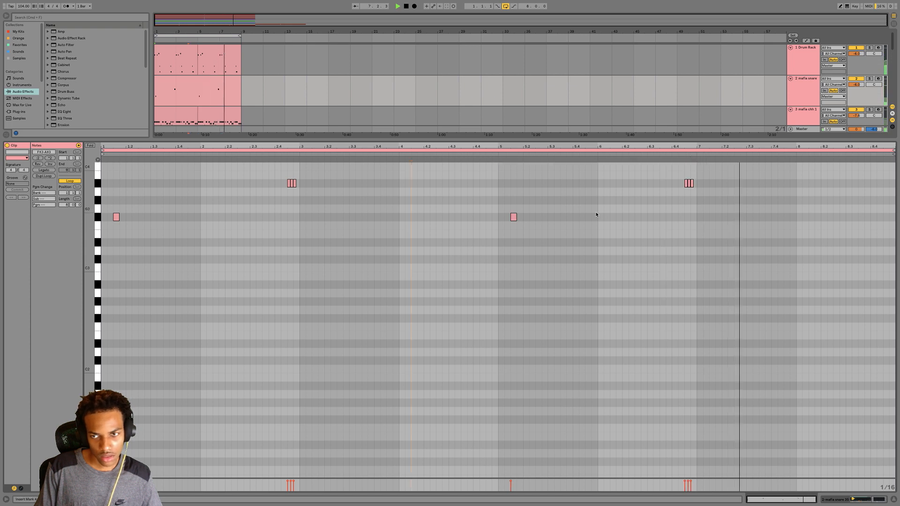
double_click(787, 226)
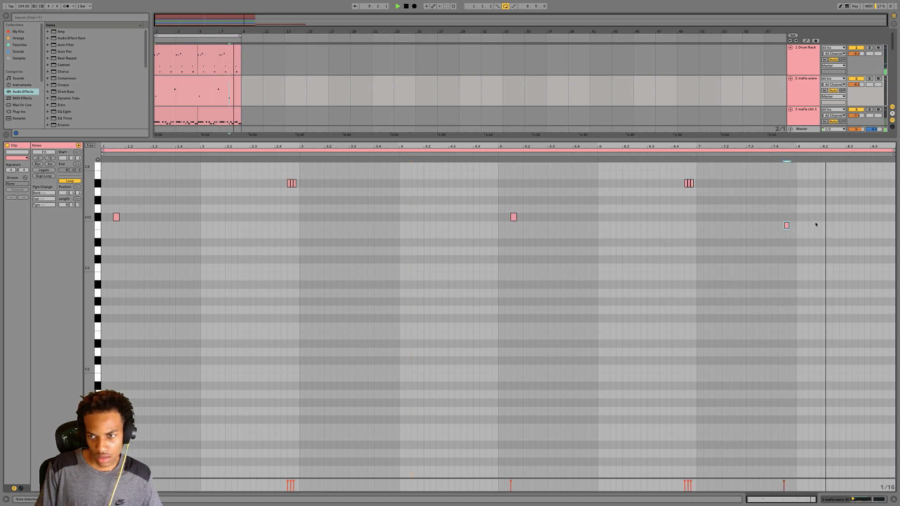
drag(787, 226, 787, 243)
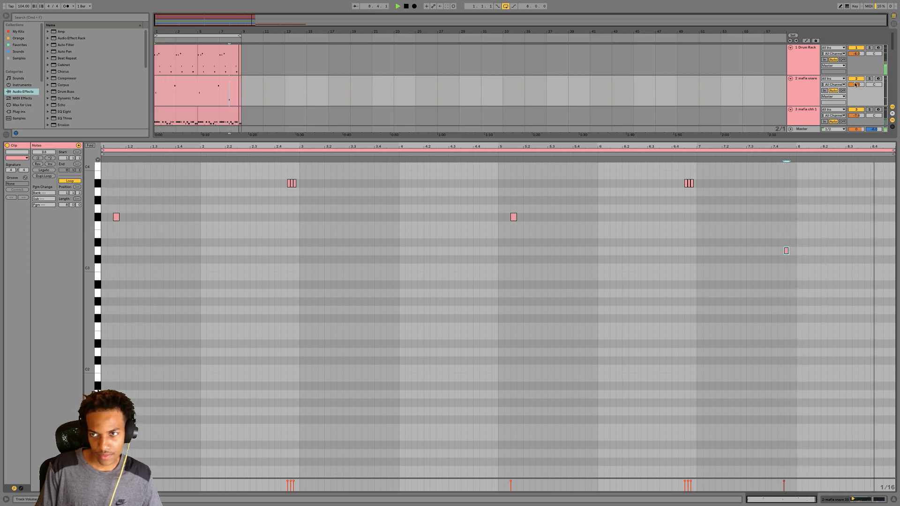
drag(857, 85, 857, 87)
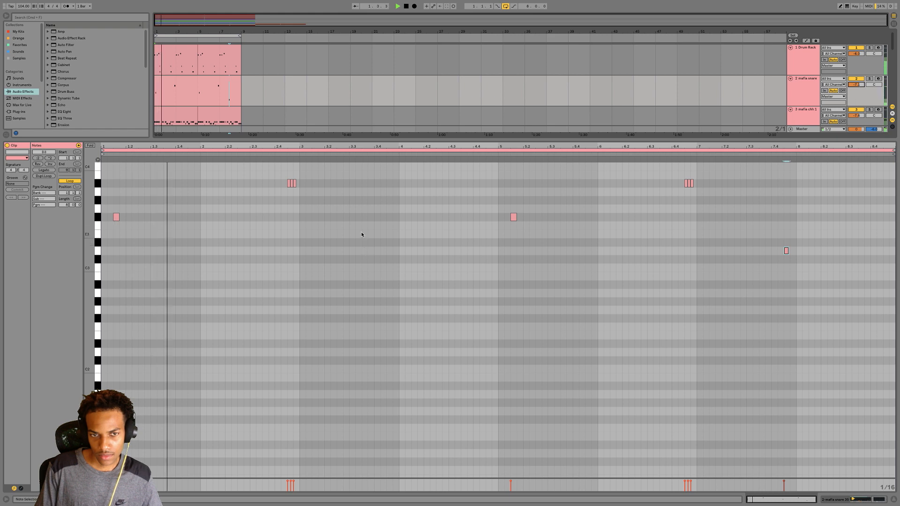
Add a sixteenth-note snare hit at 3.4.3 pitched to F3 and close the note editor
double_click(389, 226)
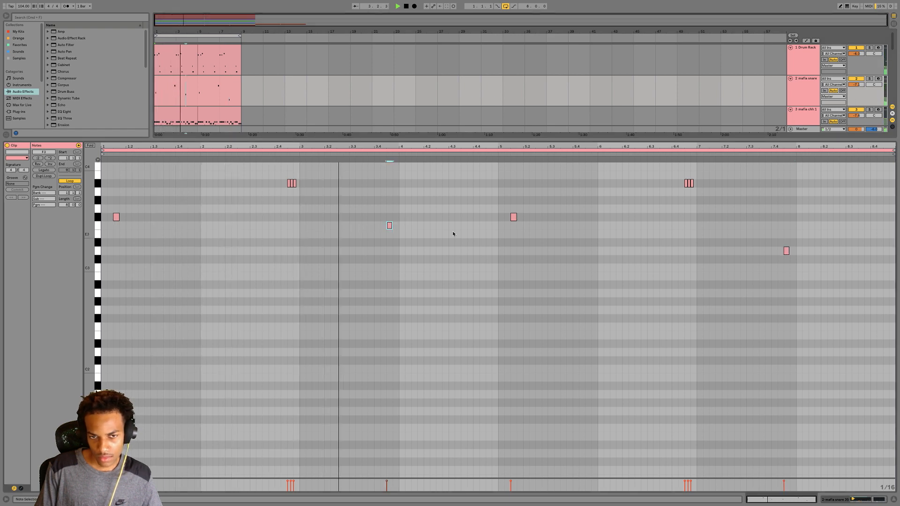
click(894, 499)
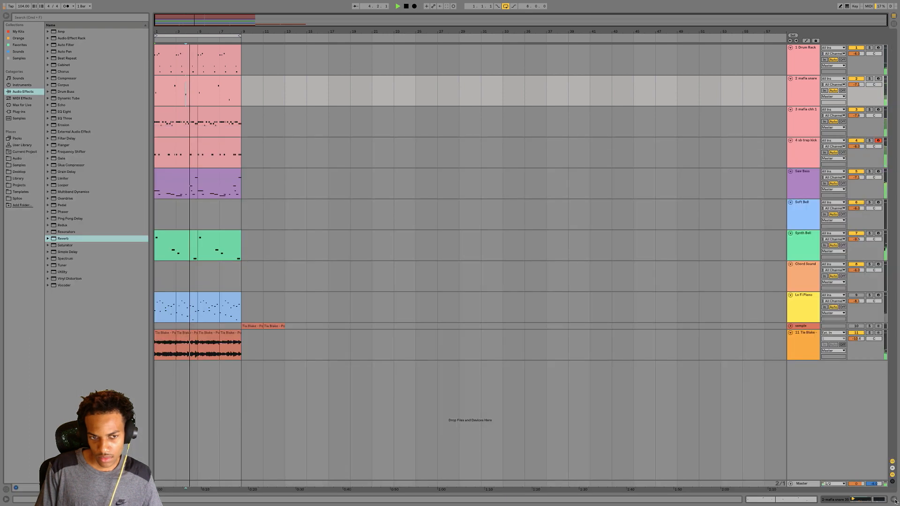
On the Tia Blake audio track, lower the second EQ Eight's low-cut filter to about 100 Hz
double_click(812, 354)
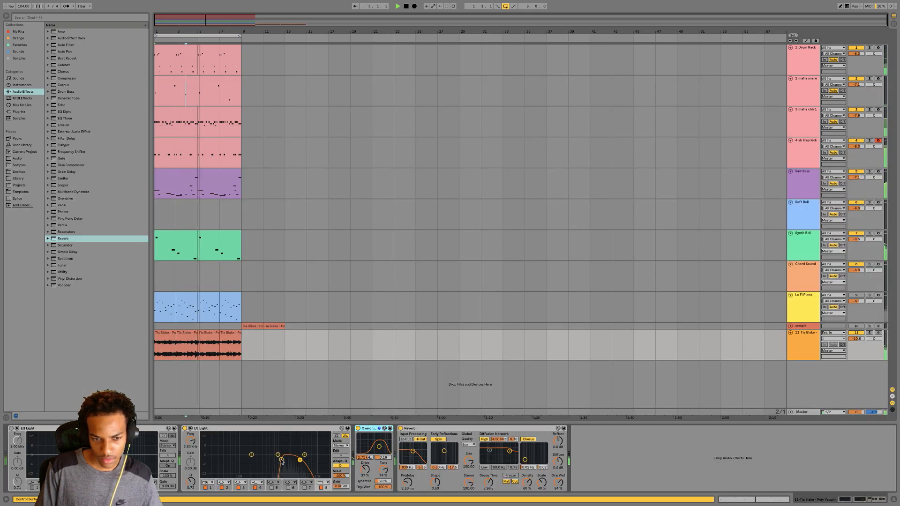
drag(281, 461, 253, 460)
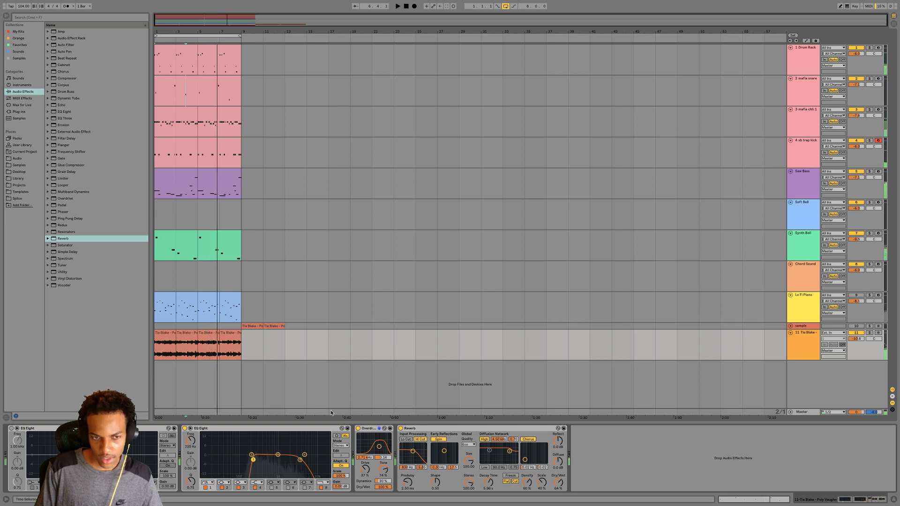
Duplicate the eight-bar section across all tracks so the arrangement and loop extend to 16 bars
click(229, 333)
shift+click(166, 332)
key(ctrl+shift+d)
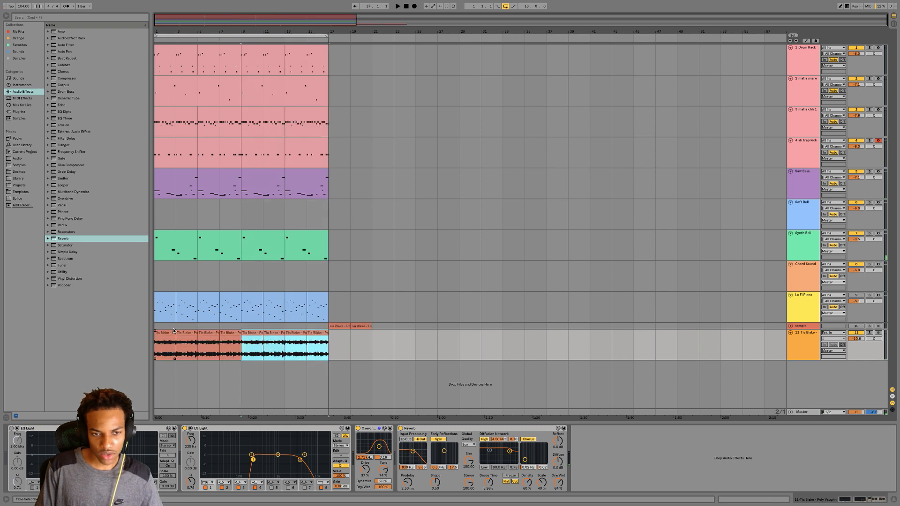
Remove the Synth Bell clips from bars 9 to 16
click(248, 302)
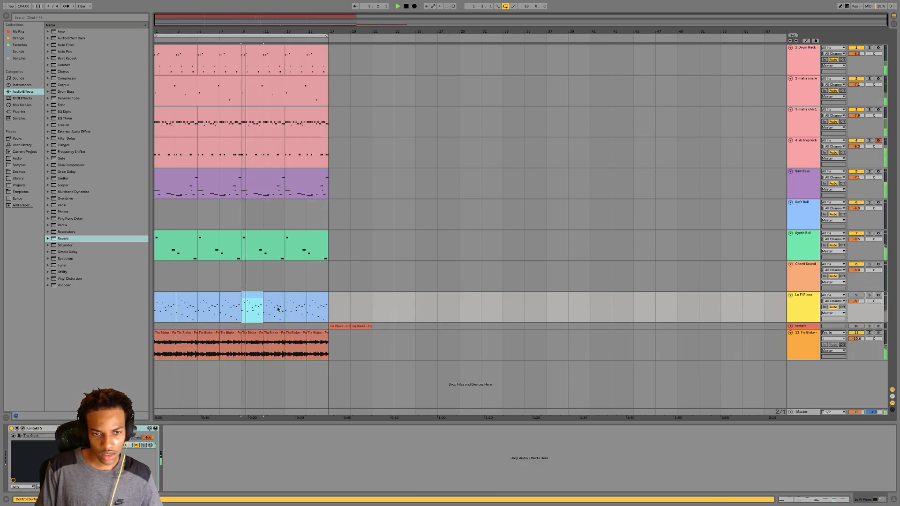
shift+click(313, 302)
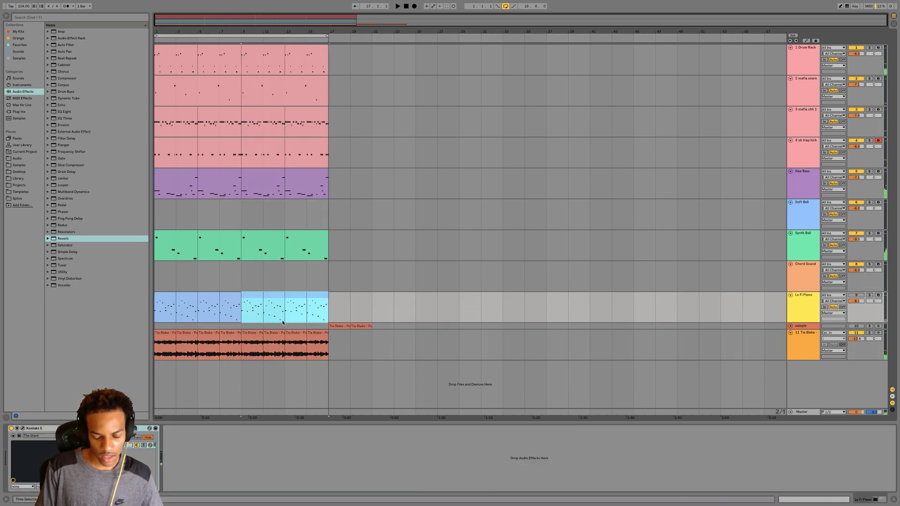
click(268, 236)
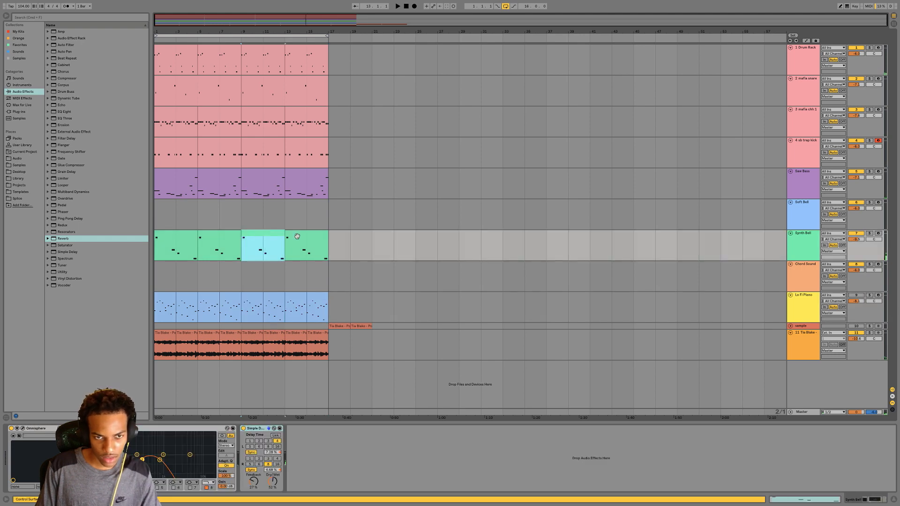
click(220, 238)
Transpose all notes in the first Synth Bell clip down one octave and start playback
click(187, 236)
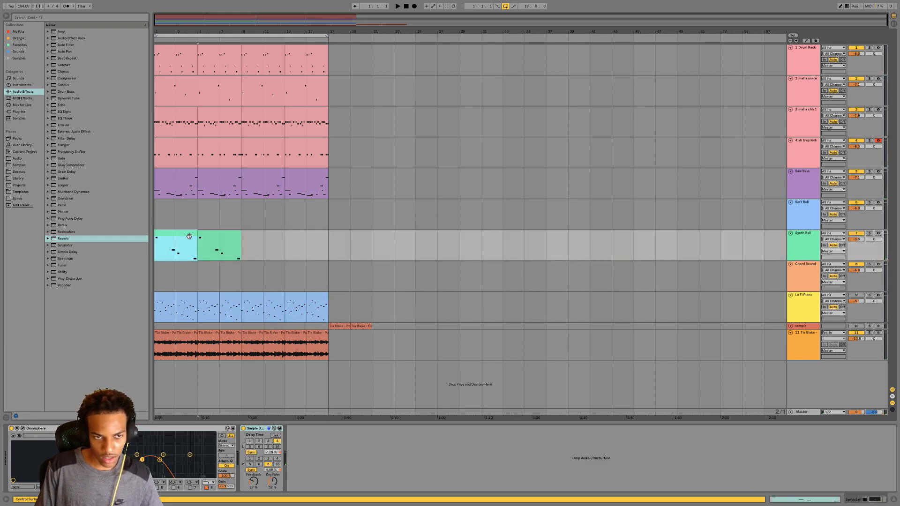
double_click(189, 237)
click(209, 307)
key(super+a)
key(shift+Down)
key(space)
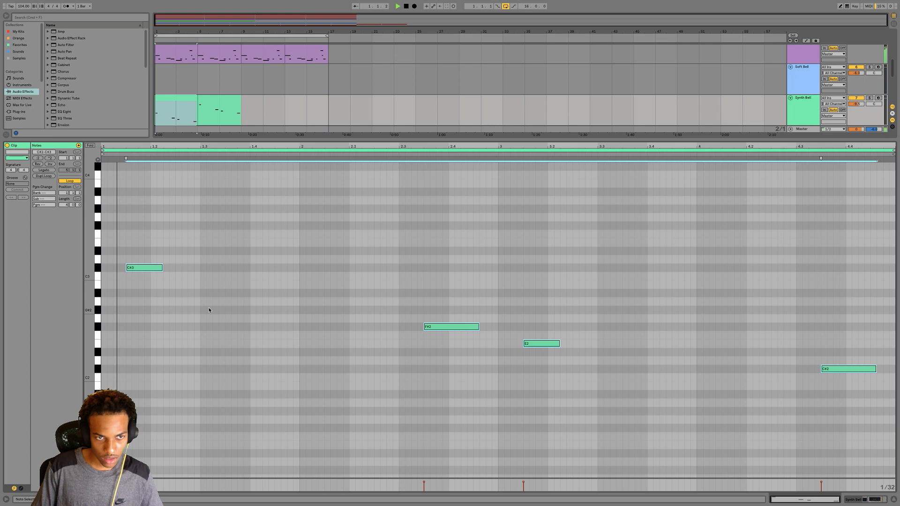
Transpose all notes in the second Synth Bell clip, at bar 5, down one octave
double_click(217, 114)
click(222, 242)
key(super+a)
key(shift+Down)
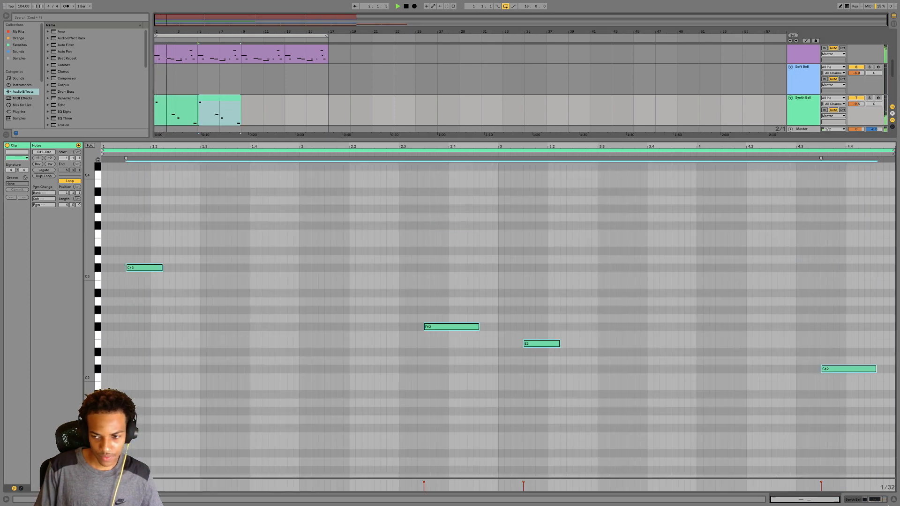
click(894, 501)
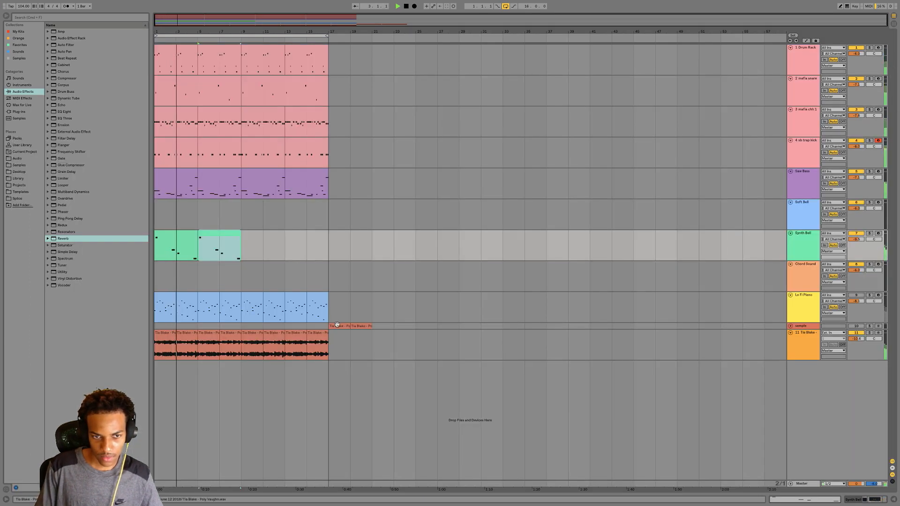
Move the first clip on the sample track to bar 9 and activate the track for playback
drag(337, 326, 251, 325)
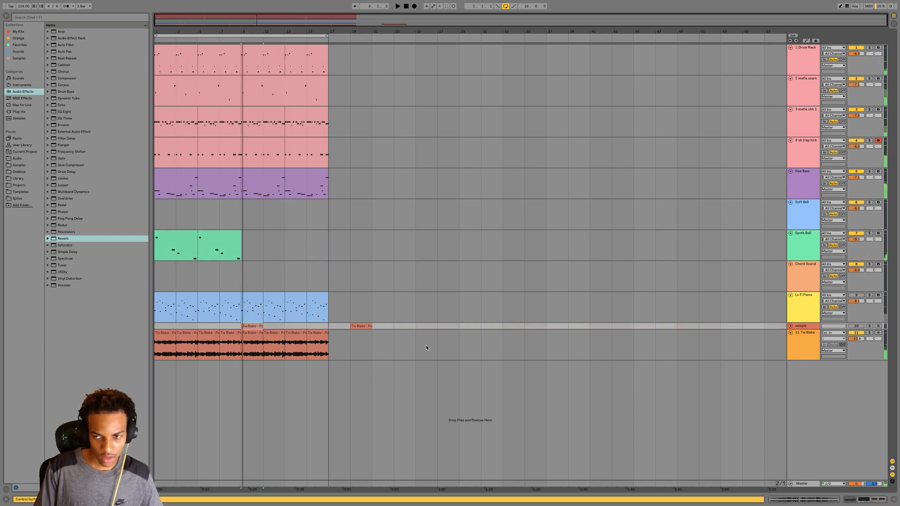
click(856, 327)
key(space)
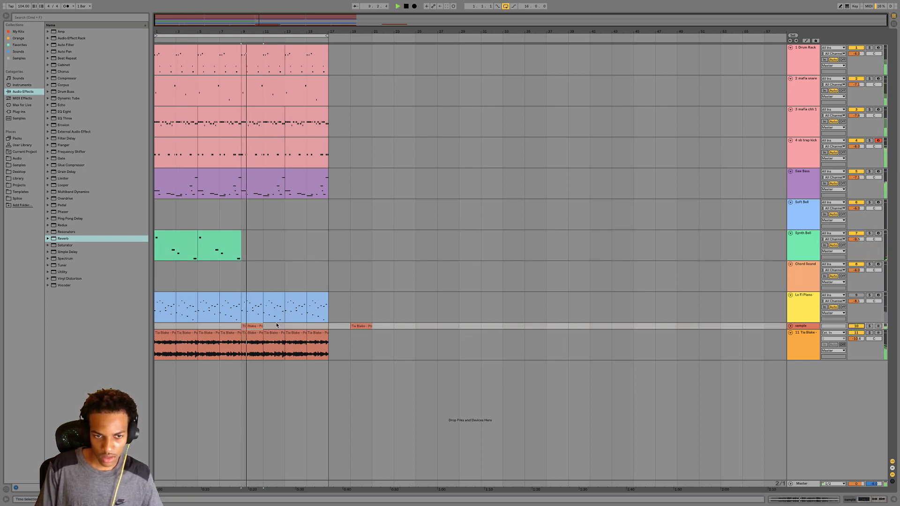
Reverse the sample clip at bar 9 and unfold the sample track
double_click(257, 326)
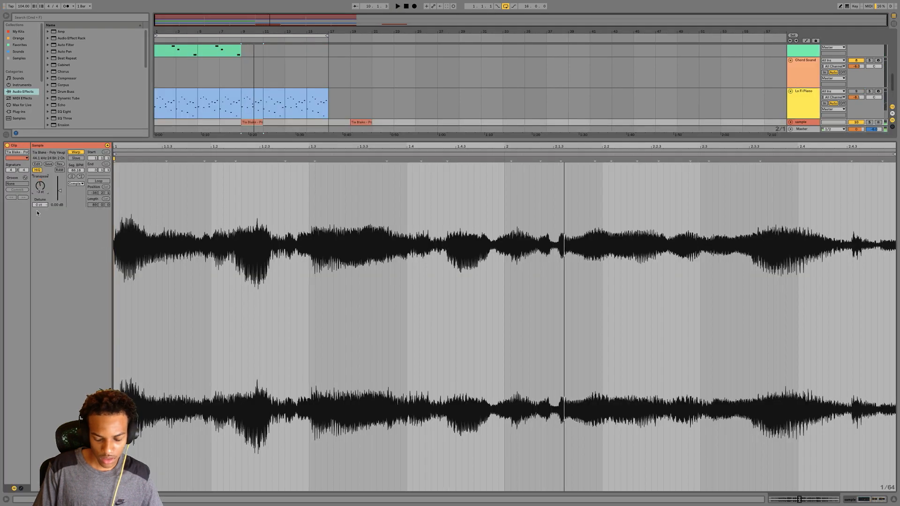
key(space)
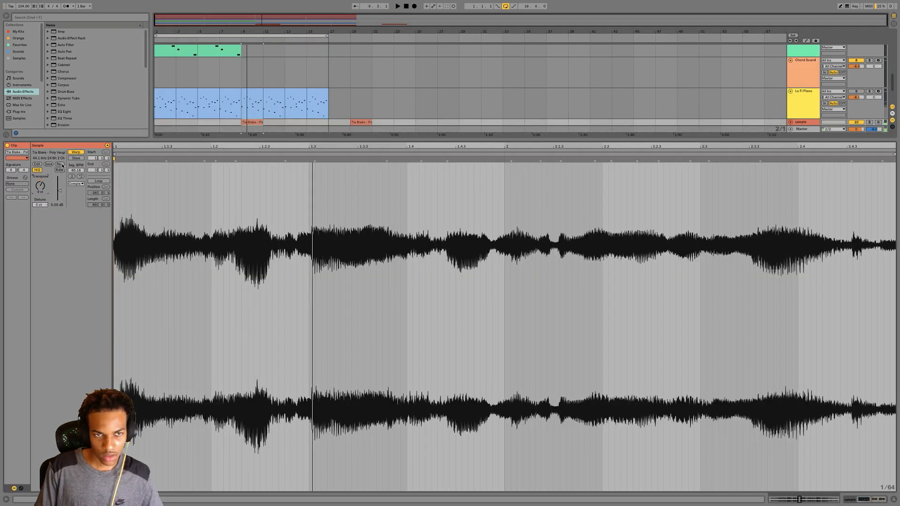
click(60, 164)
click(791, 122)
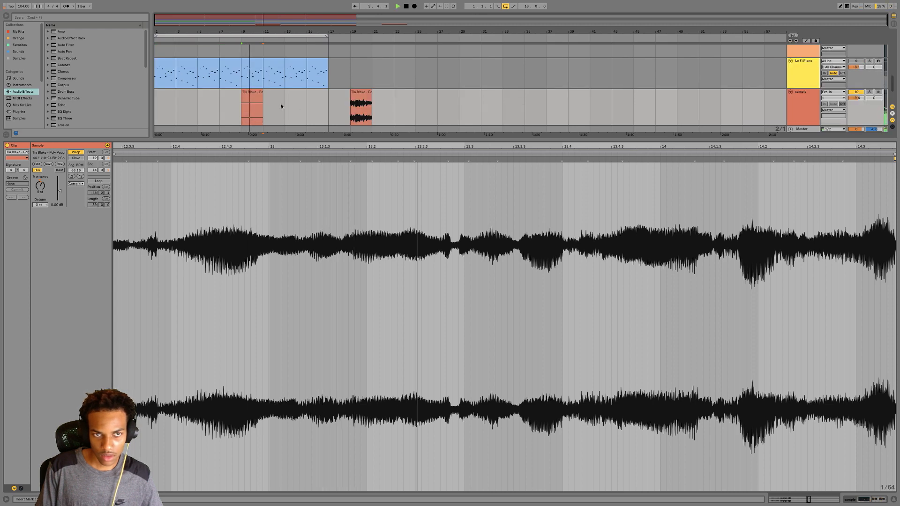
Move the remaining sample clip to bar 11, then transpose it by 9 semitones and reverse it
click(262, 93)
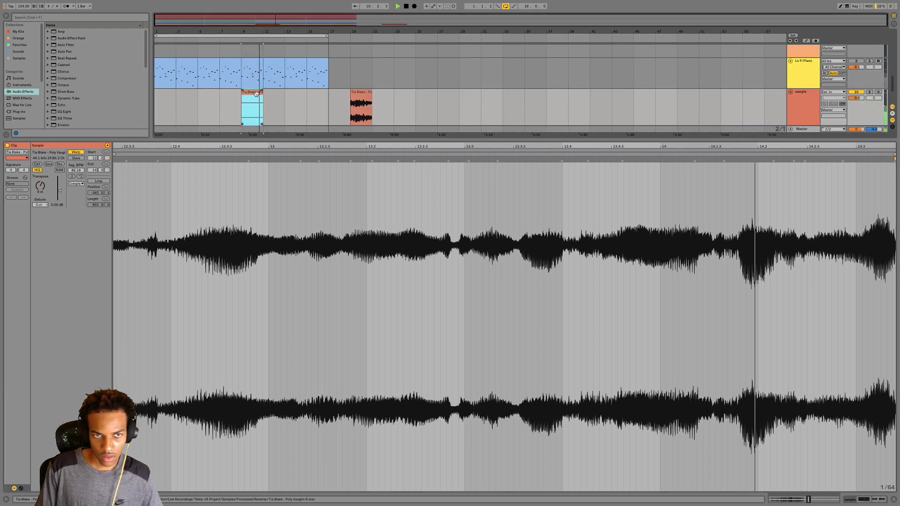
drag(360, 93, 272, 101)
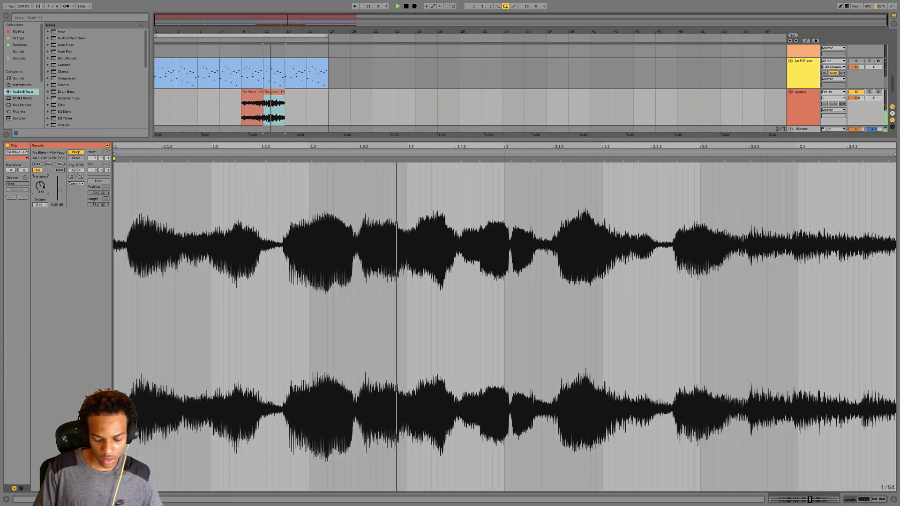
text(9)
key(Return)
click(60, 165)
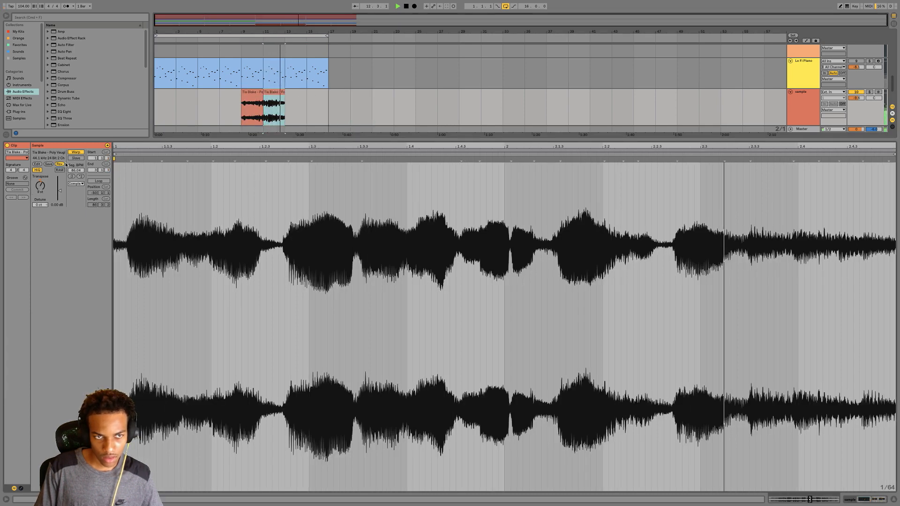
Duplicate the two reversed sample clips so they also fill bars 13 to 16
shift+click(260, 92)
key(super+d)
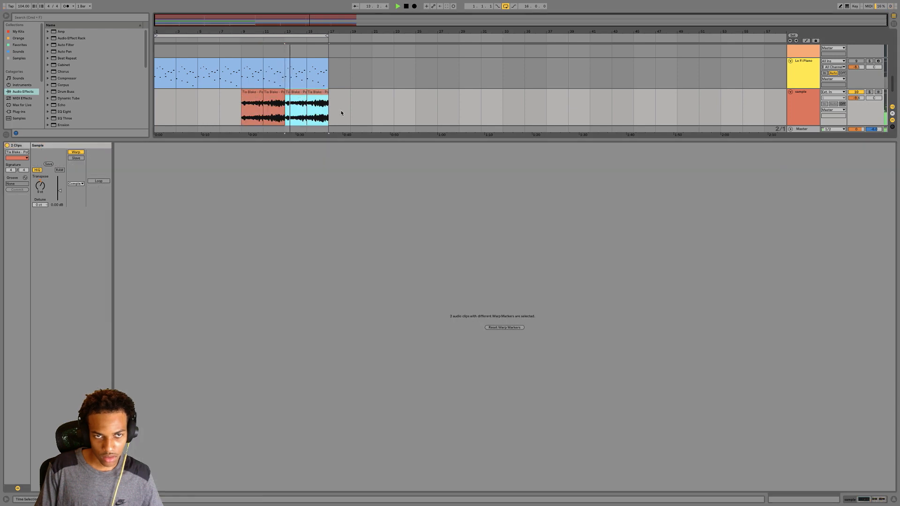
click(299, 94)
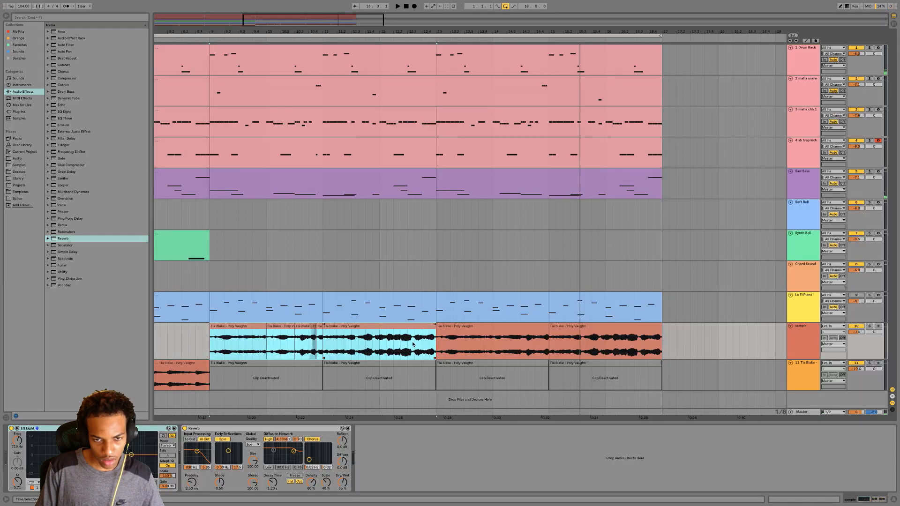
Copy the second beat of bar 13 on the sample track and paste it at 14.2.3
click(293, 338)
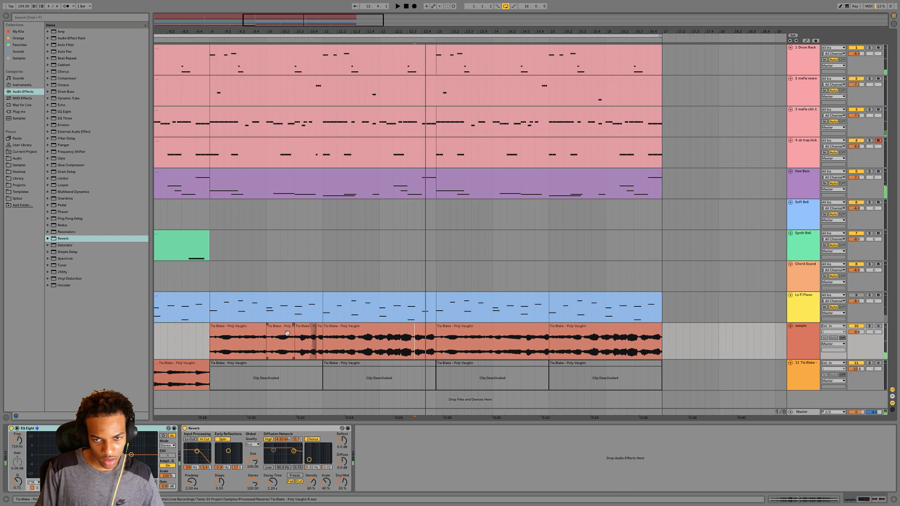
key(space)
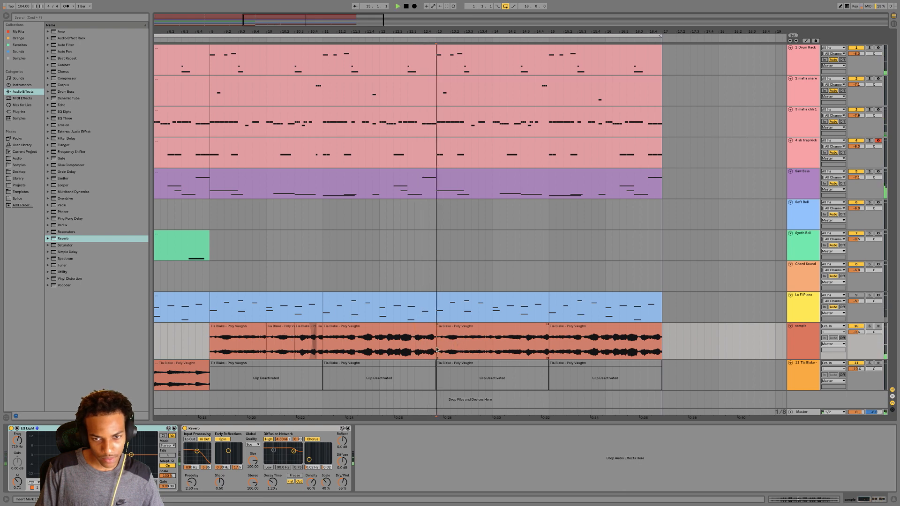
drag(450, 340, 464, 345)
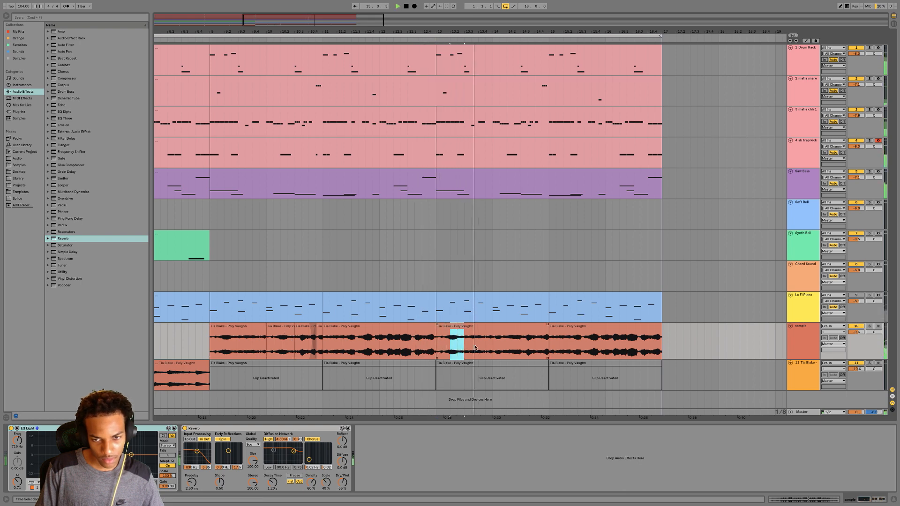
click(512, 347)
key(super+v)
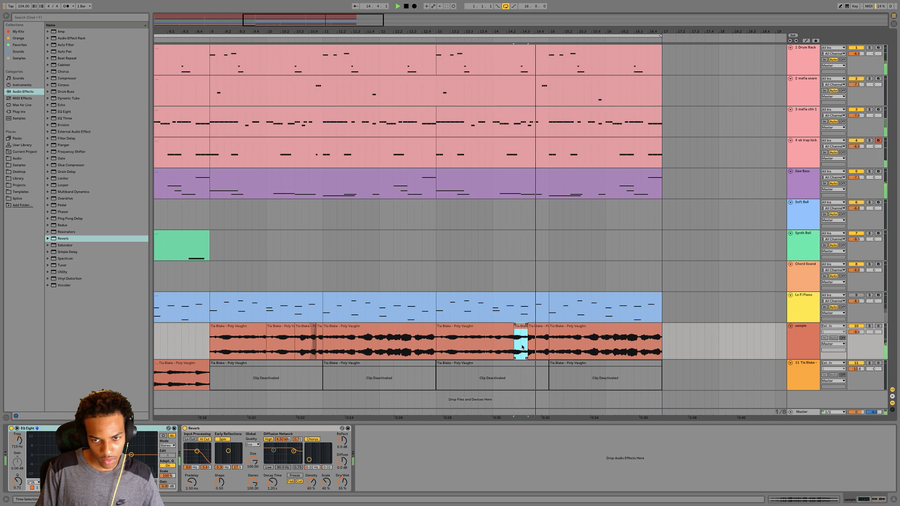
Cut the sample out over the last beat of bar 14
key(space)
key(space)
drag(548, 332, 536, 332)
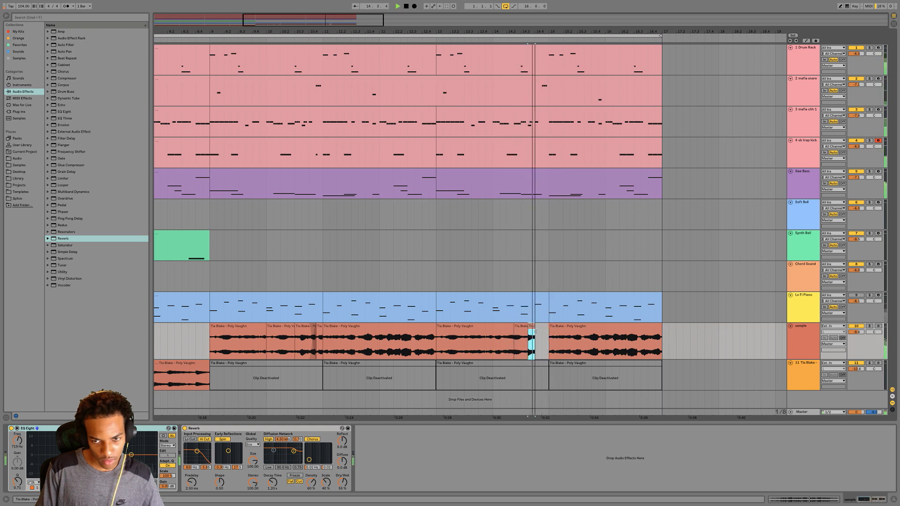
Audition the sample track around bars 13 and 14 from several start points to check the chops
key(space)
key(space)
click(493, 346)
key(space)
key(space)
click(479, 349)
key(space)
key(space)
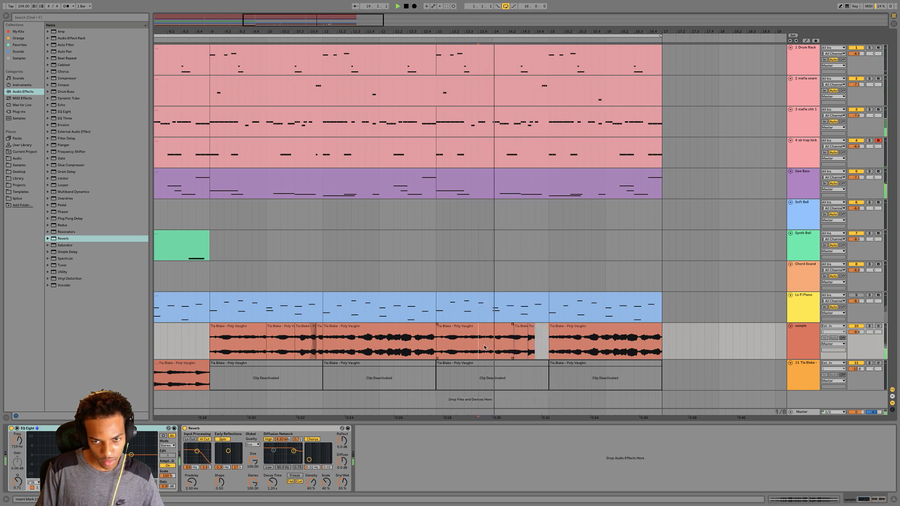
key(space)
key(space)
click(496, 347)
key(space)
key(space)
key(space)
key(space)
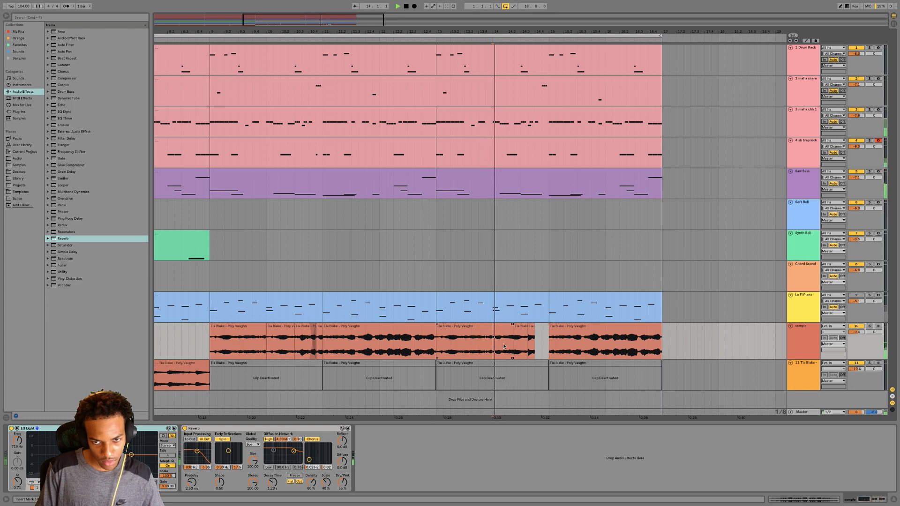
shift+click(507, 347)
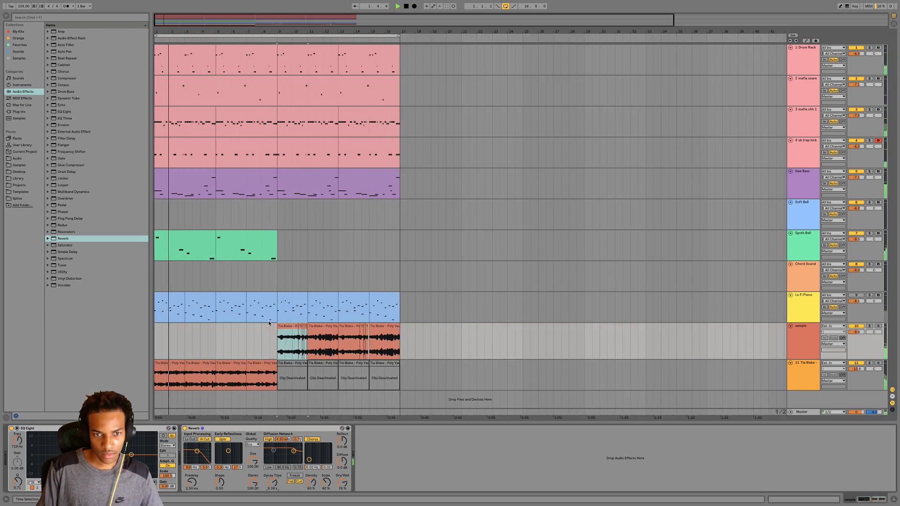
Create an empty four-bar MIDI clip on the Chord Sound track starting at bar 9
click(280, 274)
key(space)
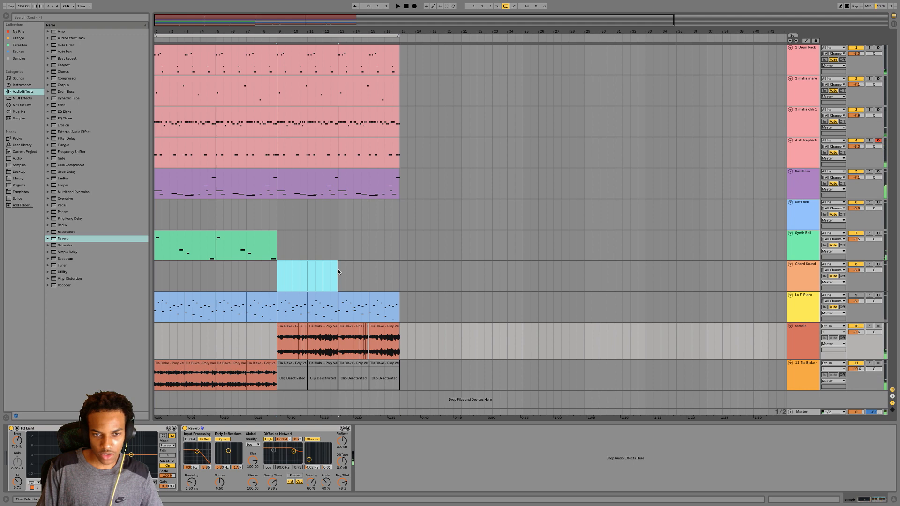
key(super+shift+m)
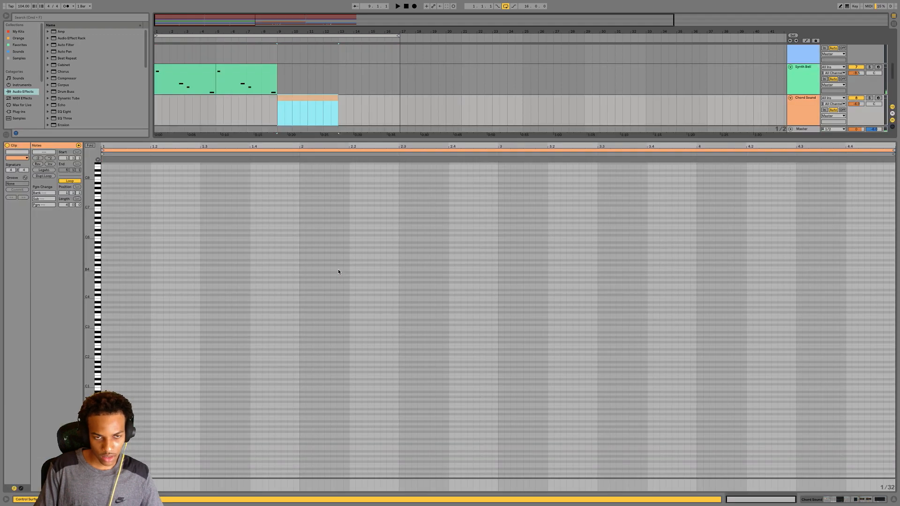
Add a C#3 note at the start of the Chord Sound clip and stretch it to two bars
drag(89, 329, 95, 354)
click(106, 349)
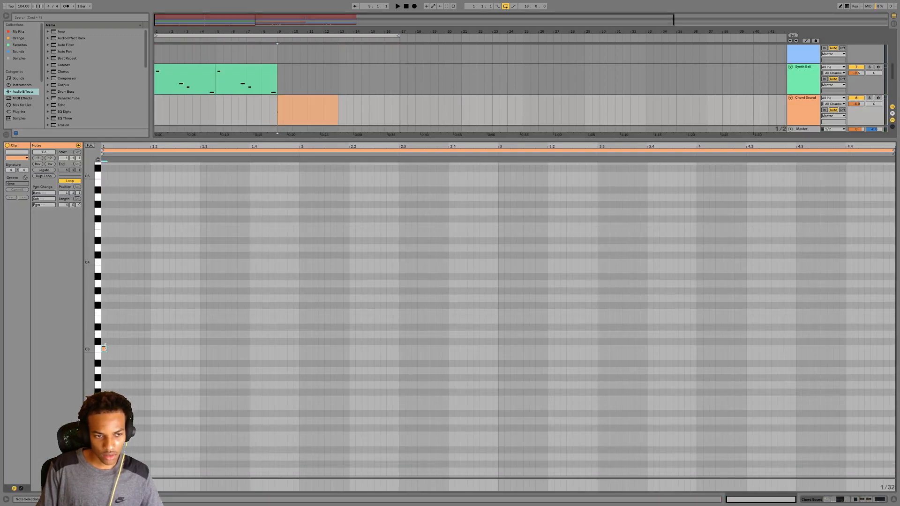
key(space)
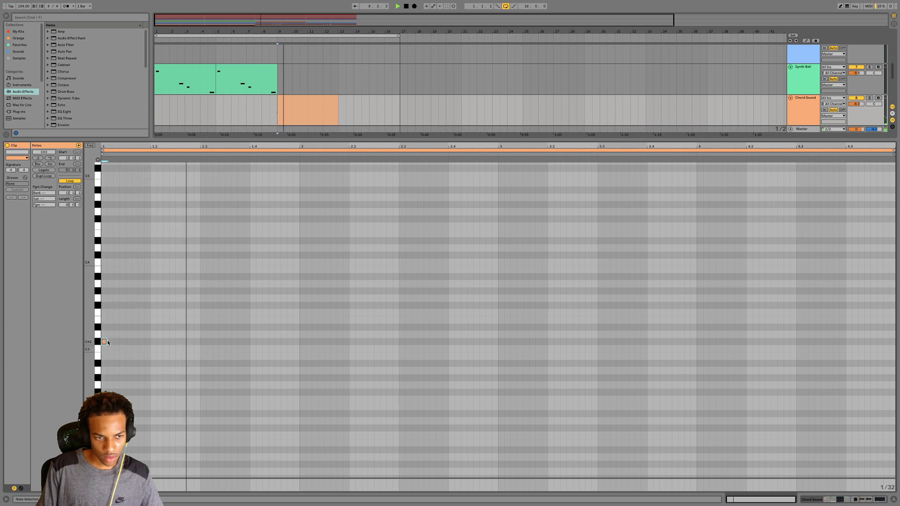
drag(189, 337, 498, 347)
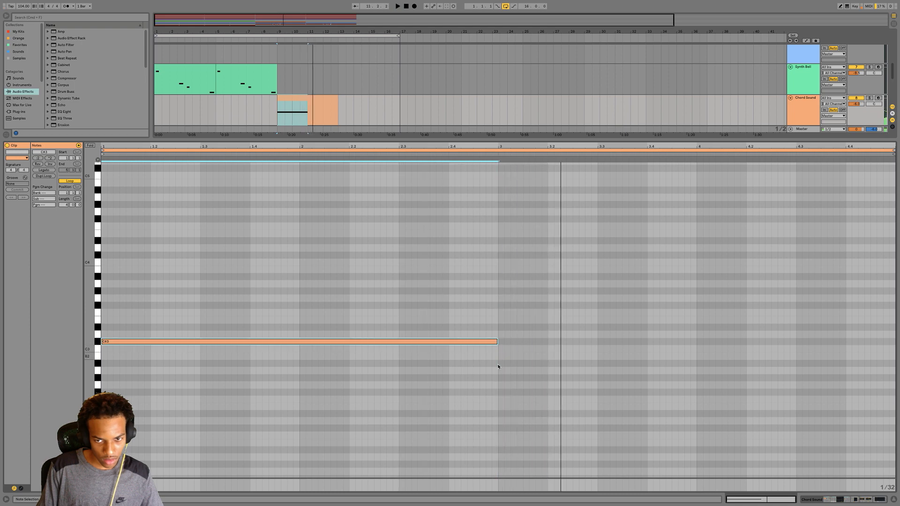
Add an F#2 note at the third bar of the Chord Sound clip and stretch it to the clip's end
double_click(502, 385)
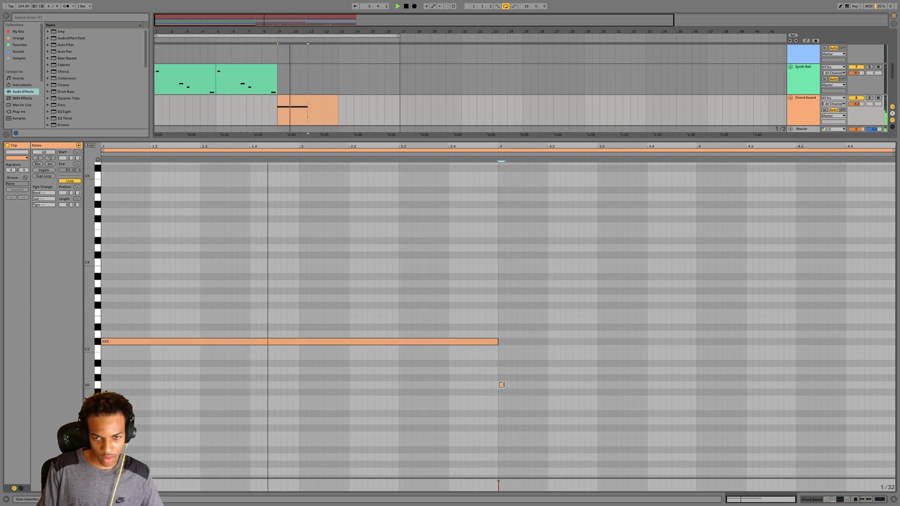
double_click(503, 385)
double_click(504, 390)
double_click(503, 391)
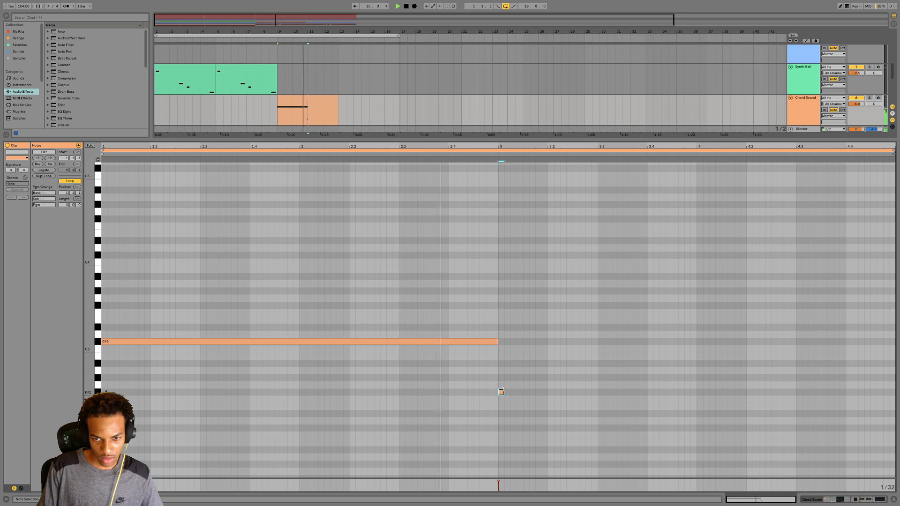
double_click(503, 391)
drag(505, 392, 893, 388)
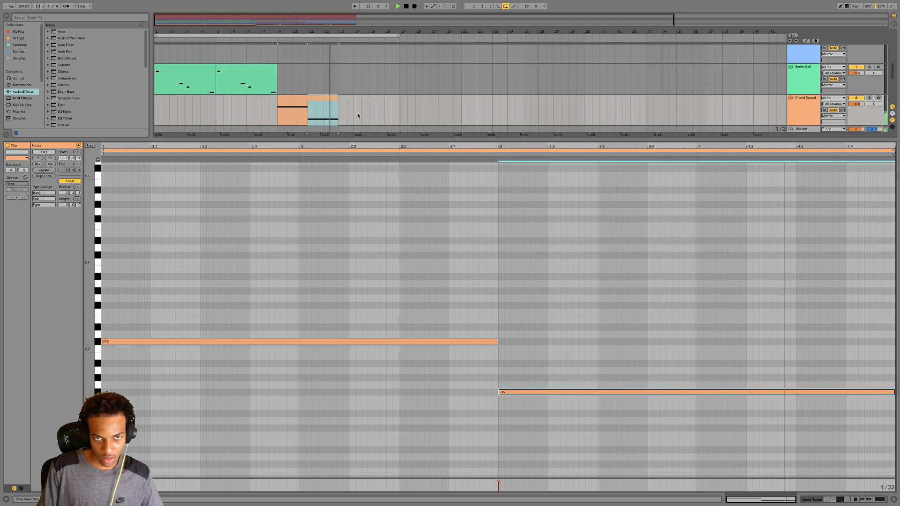
Duplicate the four-bar Chord Sound clip so that a copy starts at bar 13
click(314, 101)
key(super+d)
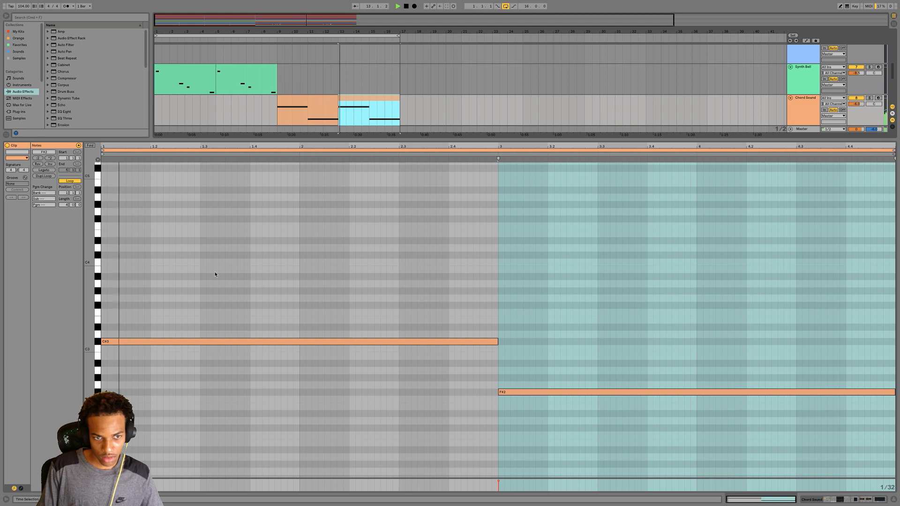
key(space)
Add rising half-bar notes F#3, G#3 and A3 above the C#3 in the copied clip, starting at its third beat
double_click(103, 299)
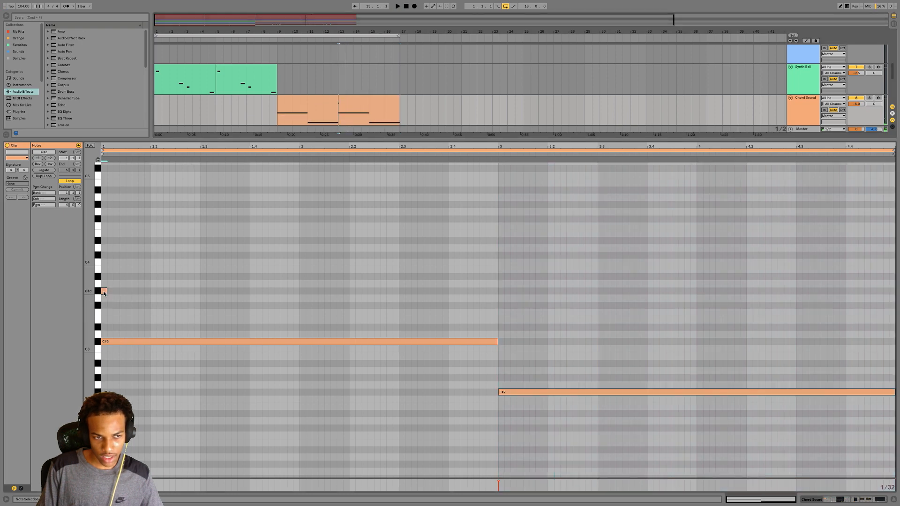
drag(107, 292, 297, 287)
key(space)
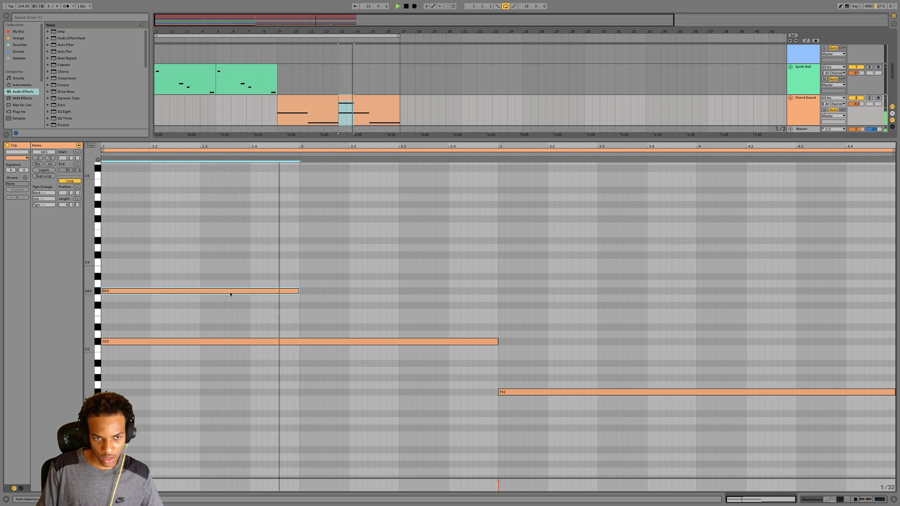
drag(190, 291, 190, 307)
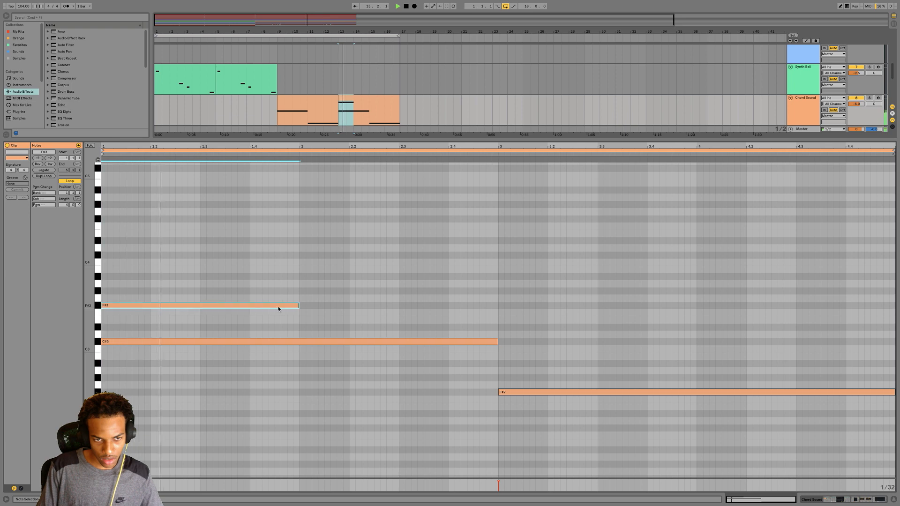
drag(266, 306, 334, 306)
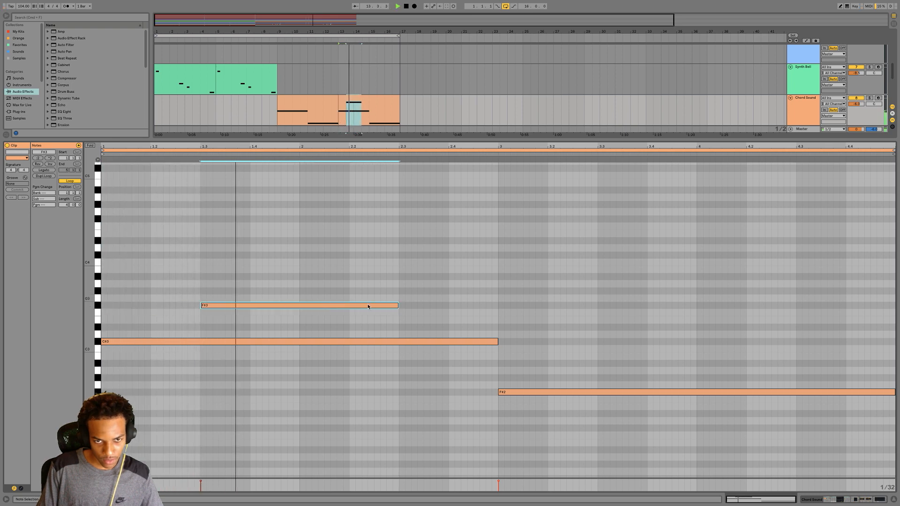
mouse_move(398, 306)
mouse_down()
mouse_move(300, 306)
mouse_move(413, 291)
mouse_move(400, 287)
mouse_up()
click(305, 291)
key(space)
drag(317, 291, 418, 285)
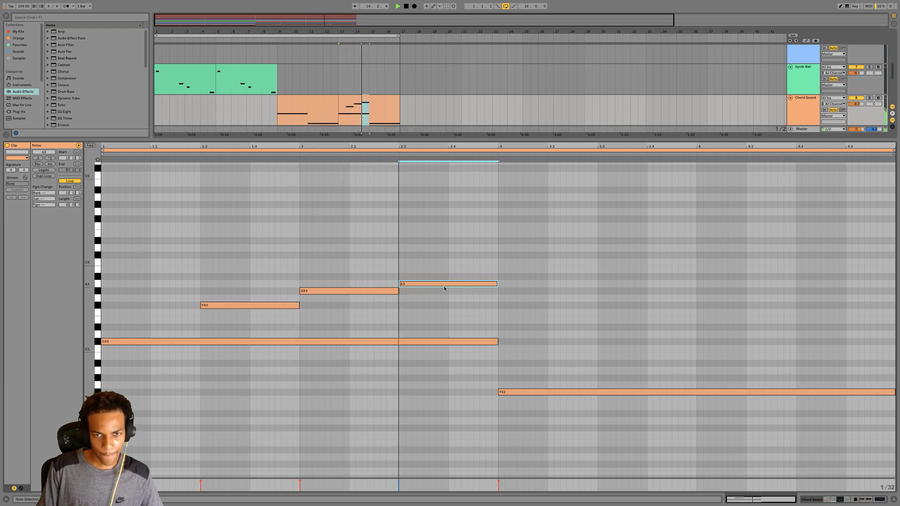
Add half-bar notes D3, C#3 and C#4 above the F#2, starting at beat 3.3 of the copied clip
drag(475, 267, 216, 308)
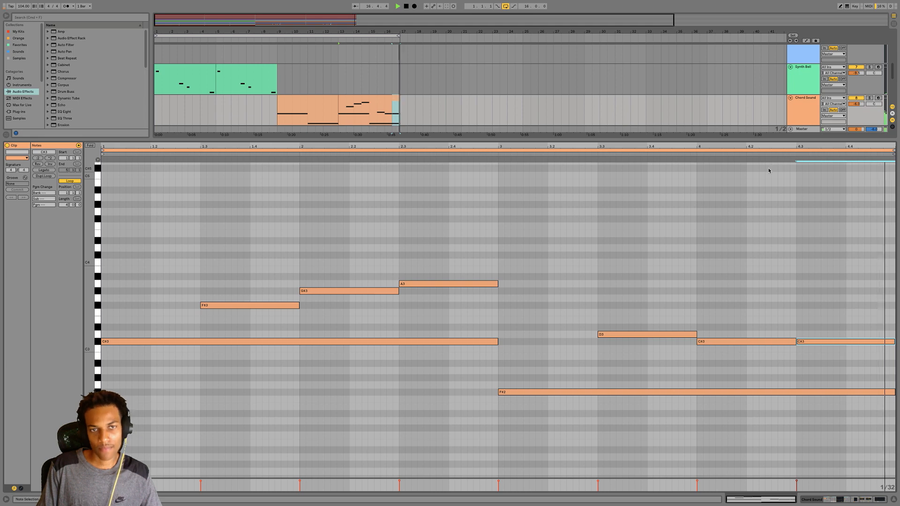
key(shift+Up)
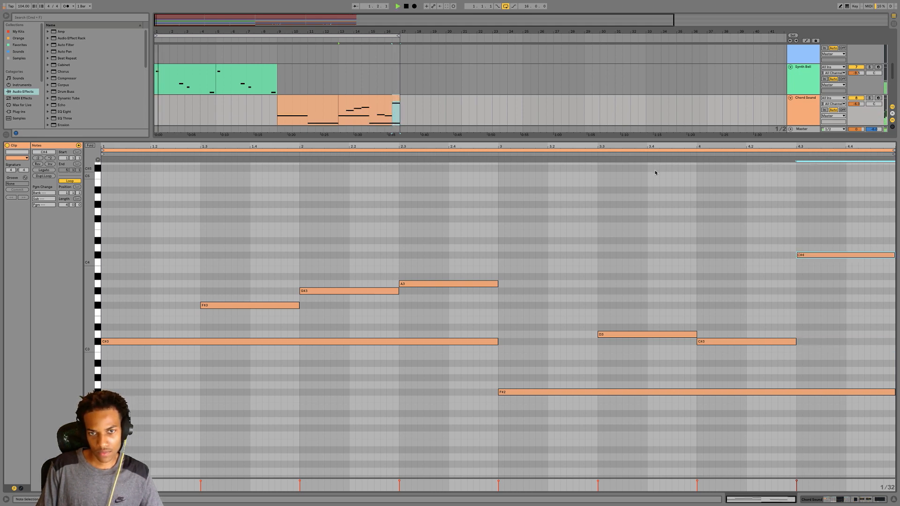
Open the Strange Rhode chain in the Chord Sound's Instrument Rack and adjust its sample's end point while auditioning the beat
double_click(810, 108)
key(space)
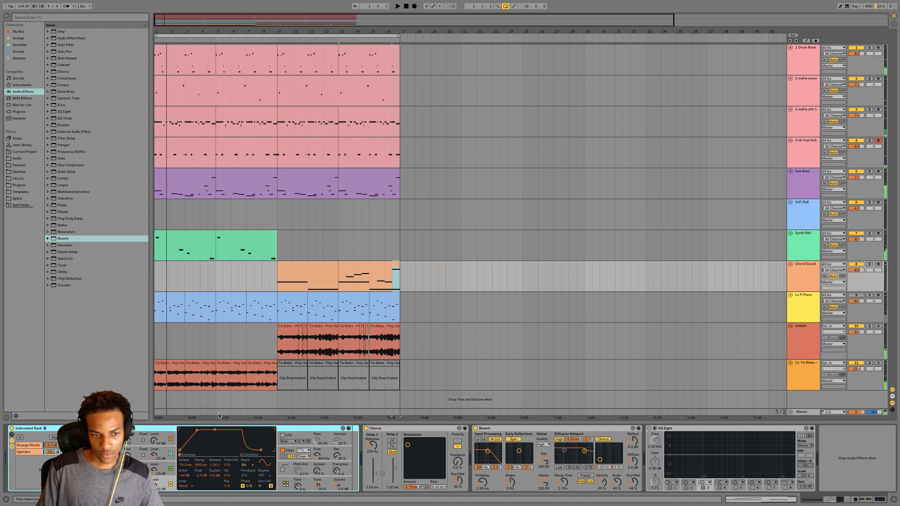
click(36, 447)
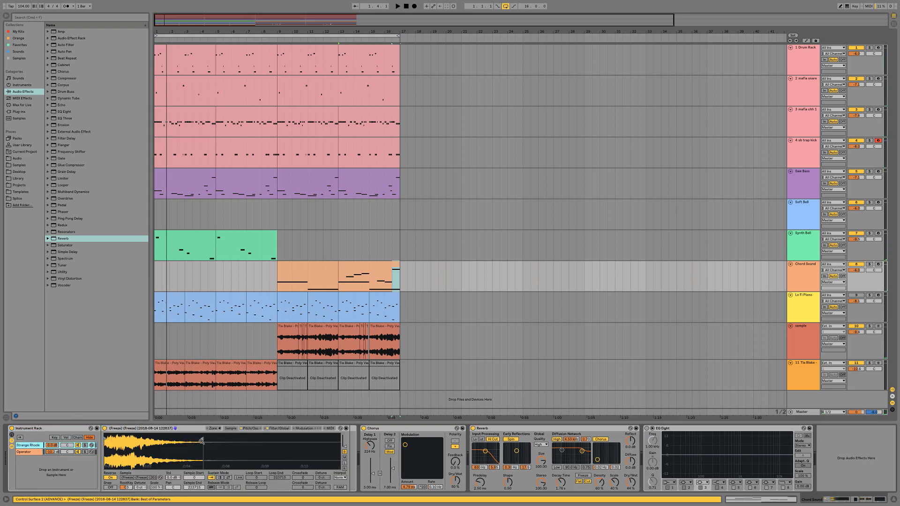
key(space)
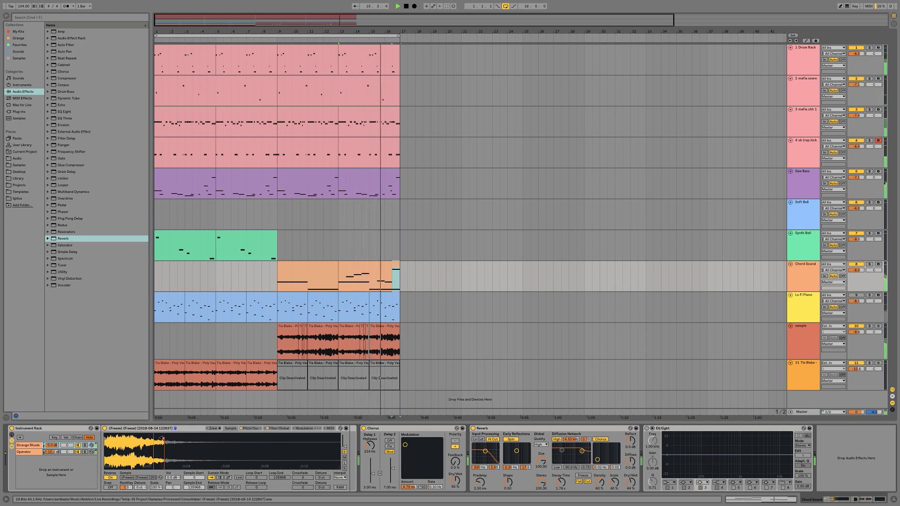
drag(163, 439, 166, 440)
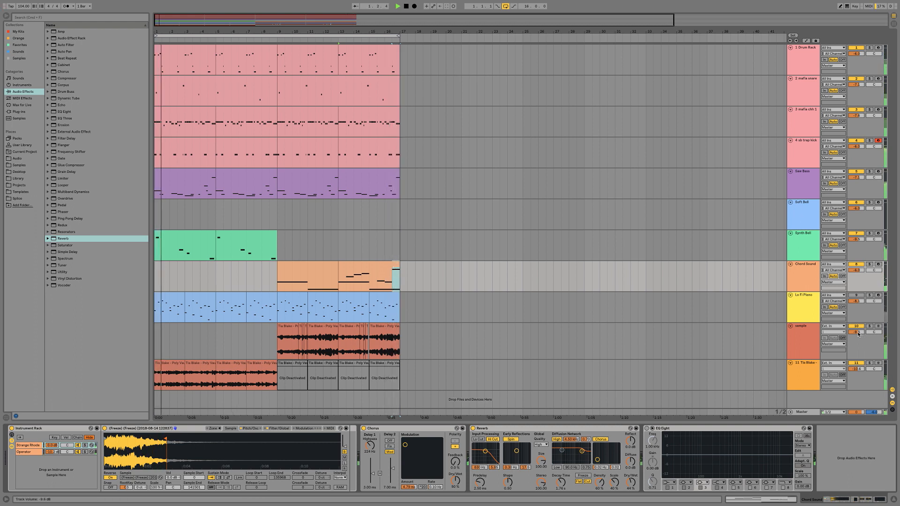
Adjust the volume of the sample track
click(797, 339)
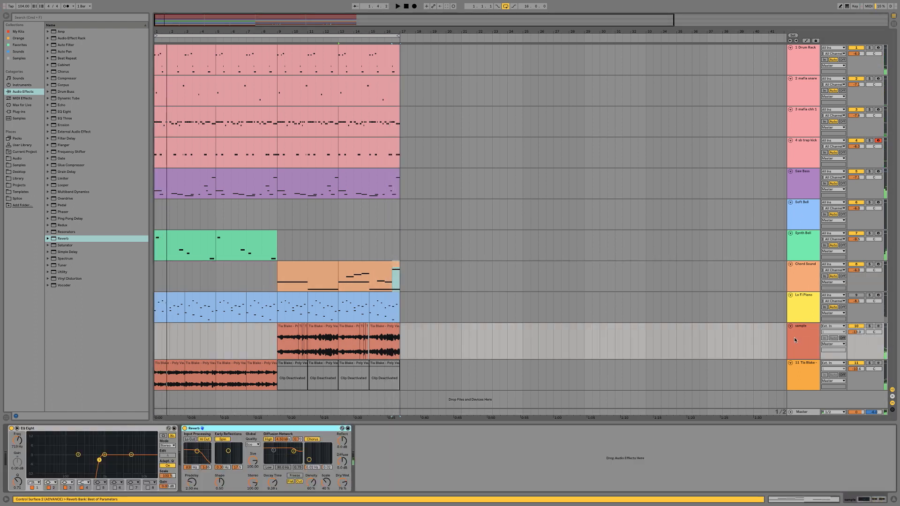
click(860, 331)
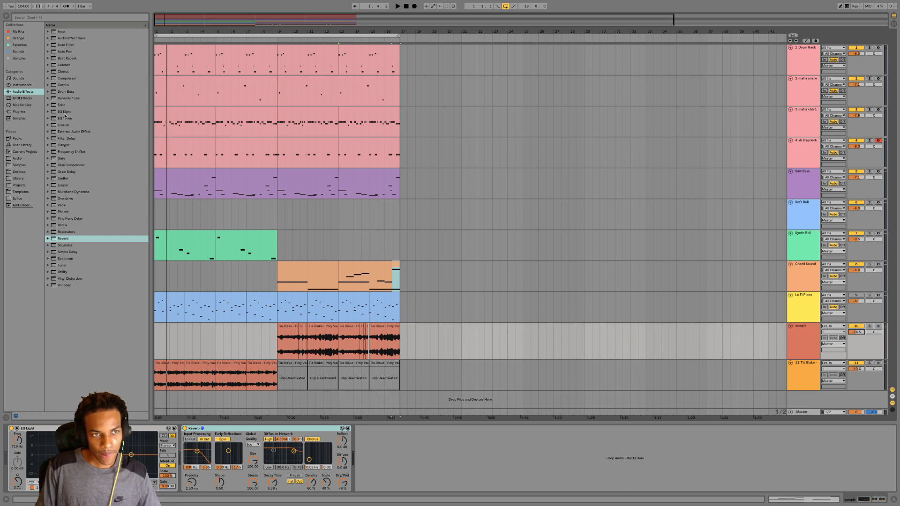
Try a Chorus on the sample track with adjusted modulation and dry/wet mix, and remove it
double_click(71, 73)
key(space)
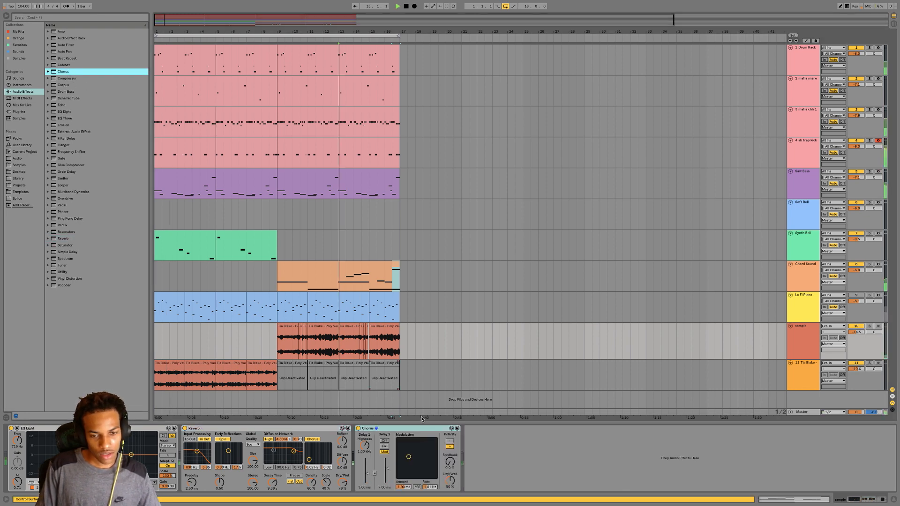
drag(410, 456, 401, 444)
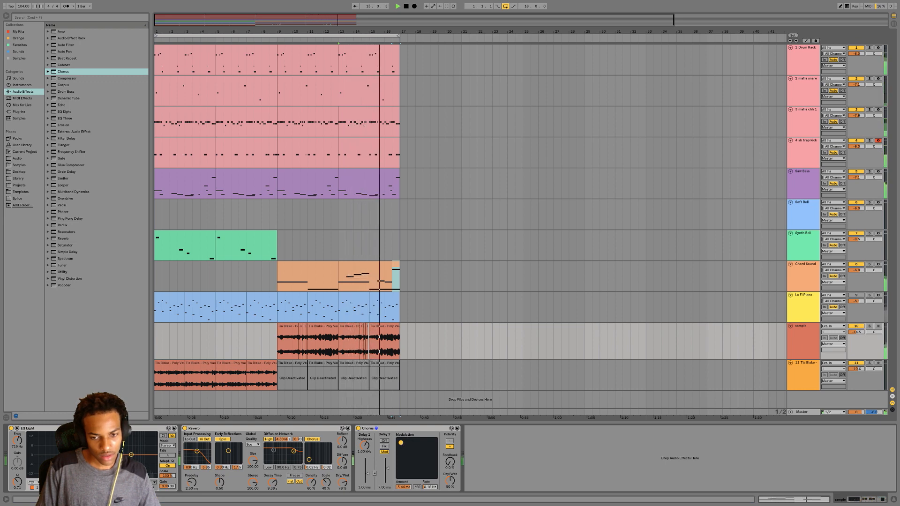
drag(450, 481, 450, 450)
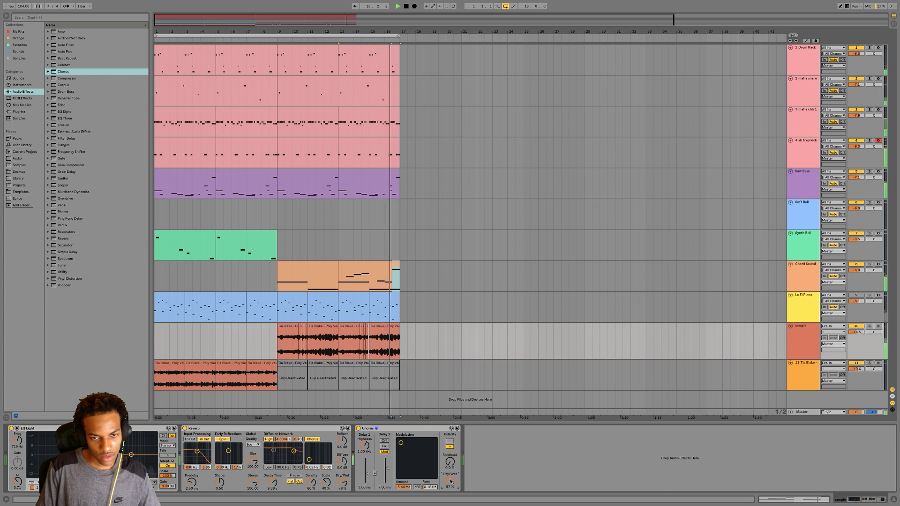
click(405, 430)
key(Delete)
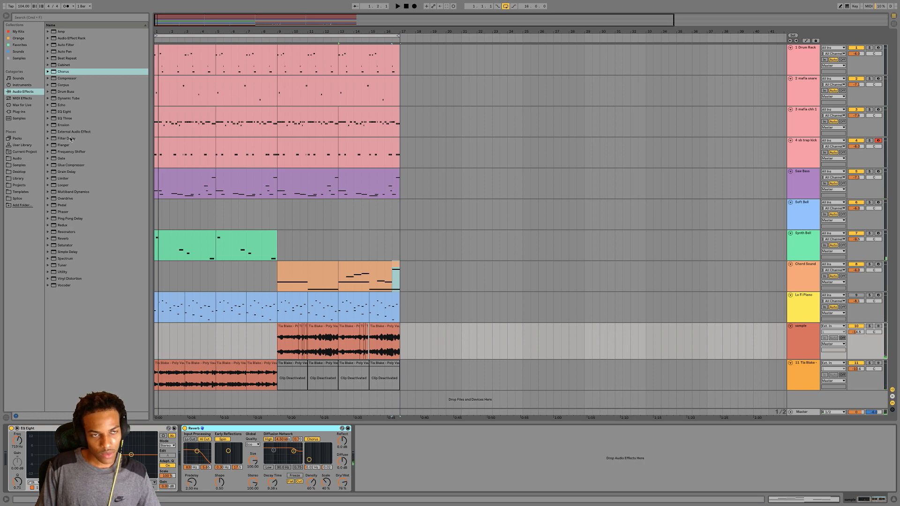
Add a Simple Delay after the sample track's Reverb, switch it to Time mode at 100% wet, and set a 20 ms delay
drag(67, 252, 375, 444)
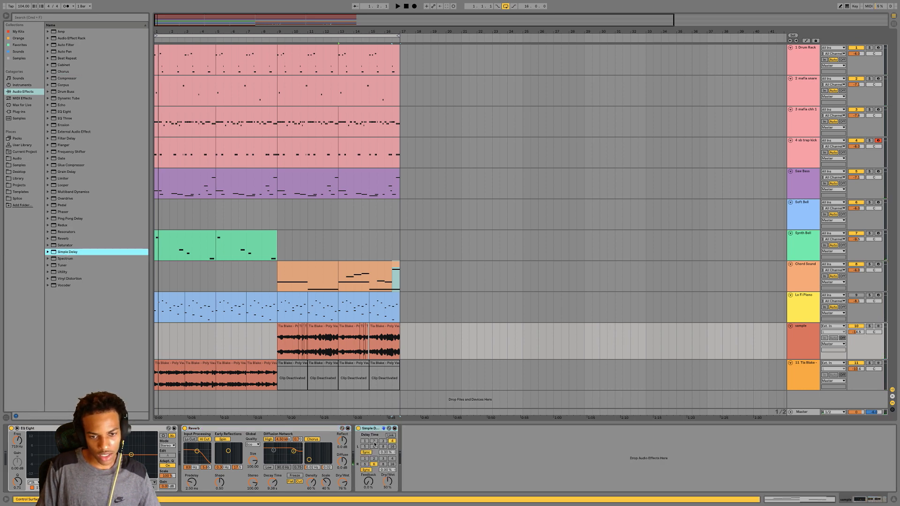
click(368, 453)
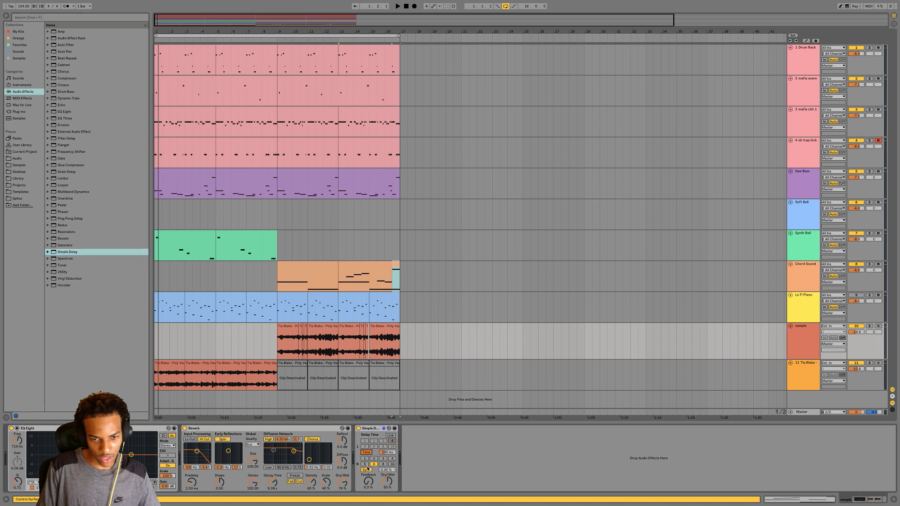
drag(387, 481, 388, 476)
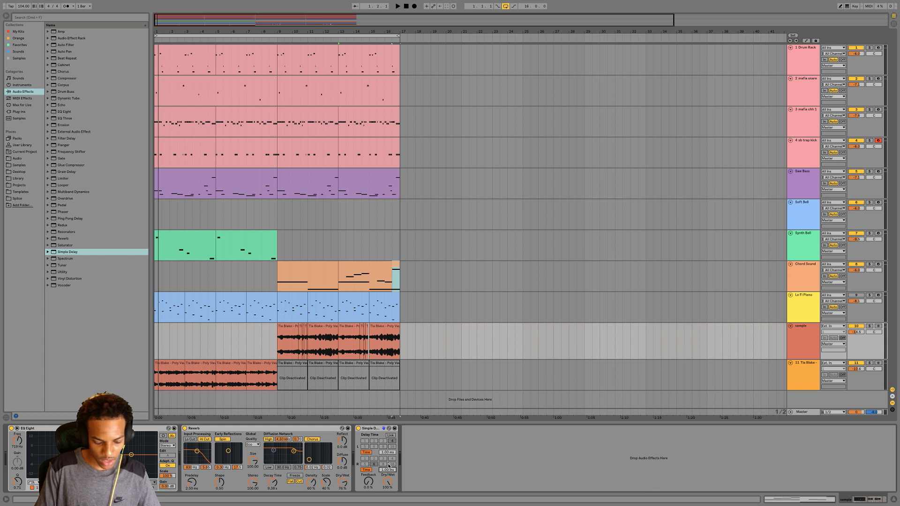
text(20)
key(Return)
key(space)
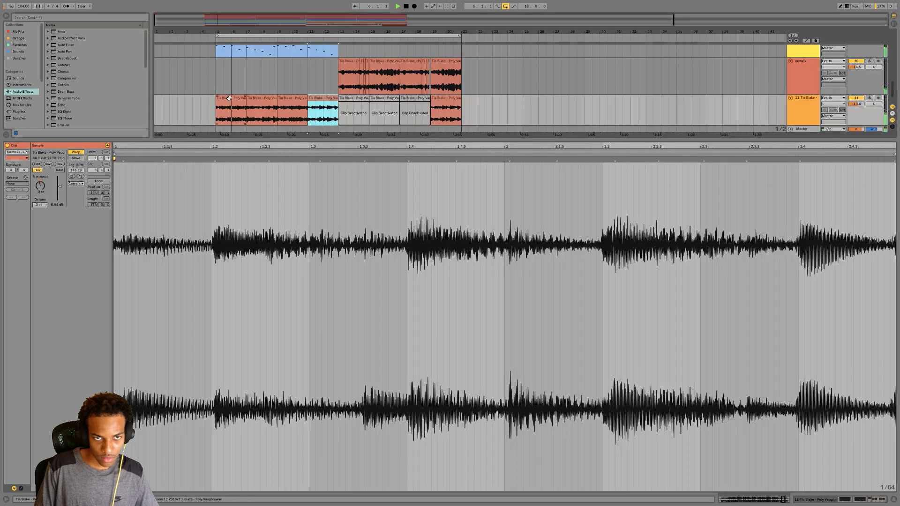
Duplicate the four track 11 clips from bars 5–12 over bars 13–20 and adjust the copies' transposition
click(230, 97)
shift+click(261, 99)
shift+click(317, 100)
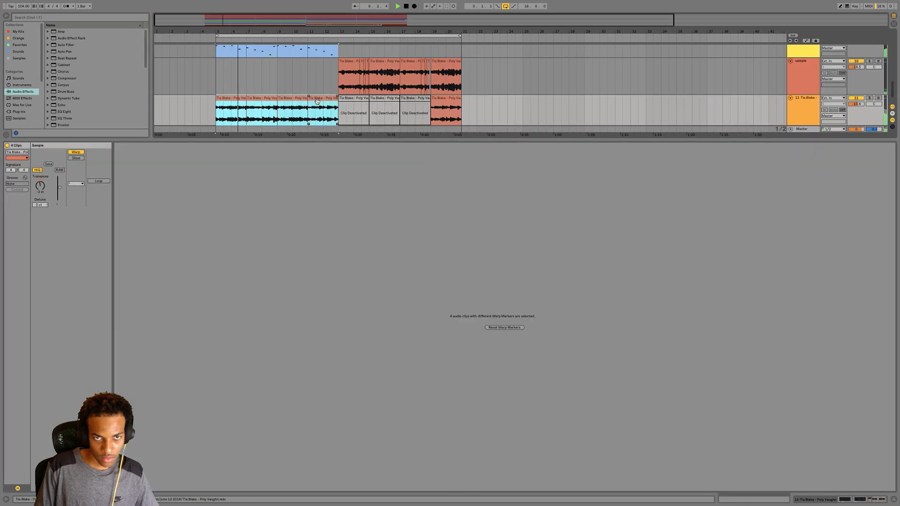
key(super+d)
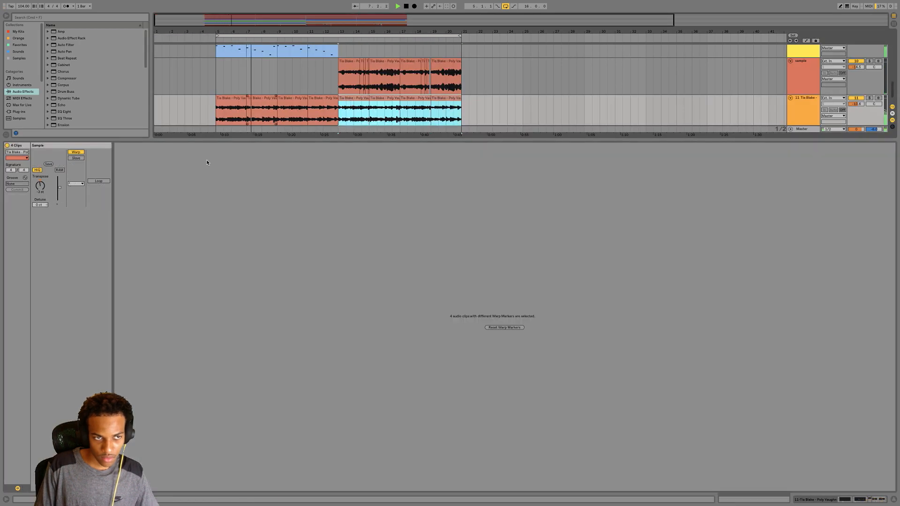
click(45, 187)
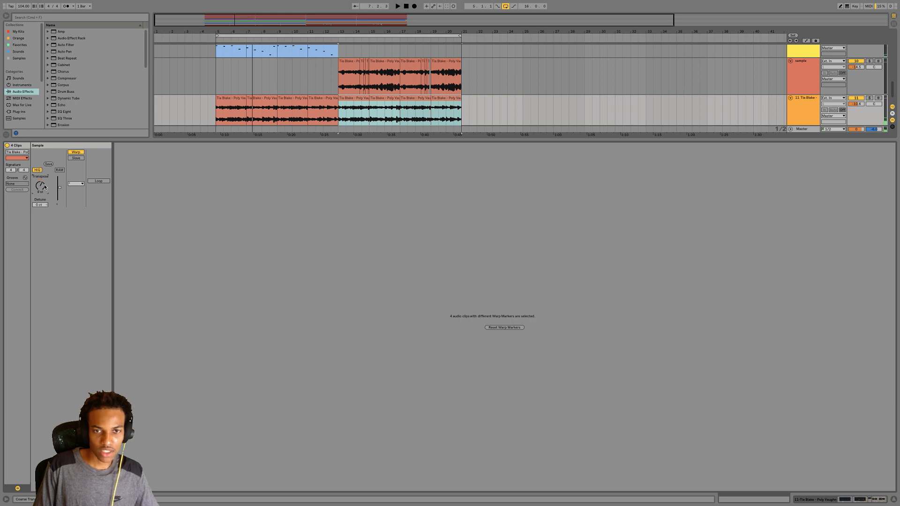
Audition the copied clips and deactivate those in bars 13–18 of track 11, keeping the bars 19–20 clip active
click(343, 110)
key(space)
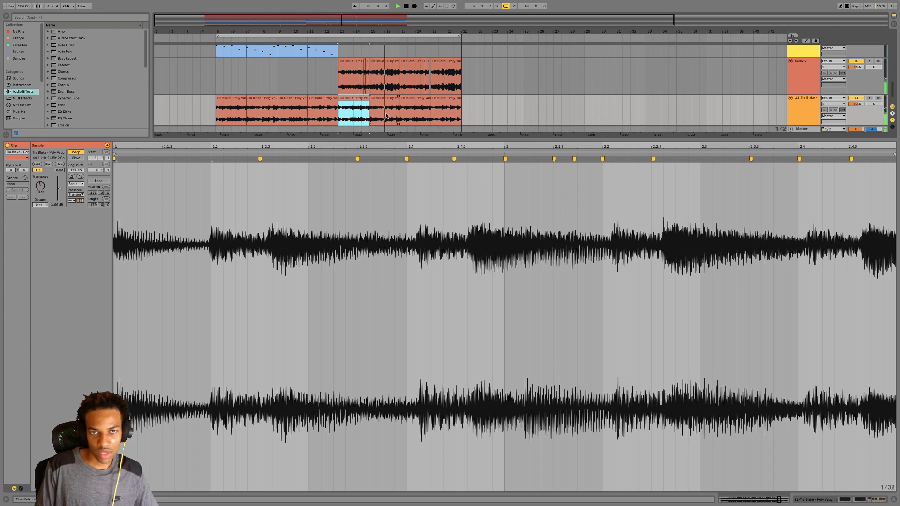
key(0)
click(444, 103)
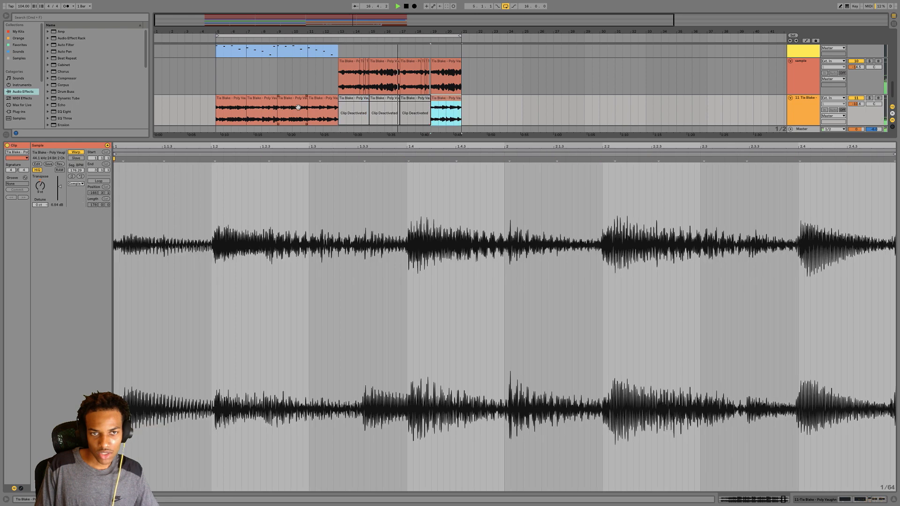
Adjust the transposition of all four track 11 clips in bars 5–12 together
click(323, 103)
key(space)
shift+click(222, 97)
click(46, 183)
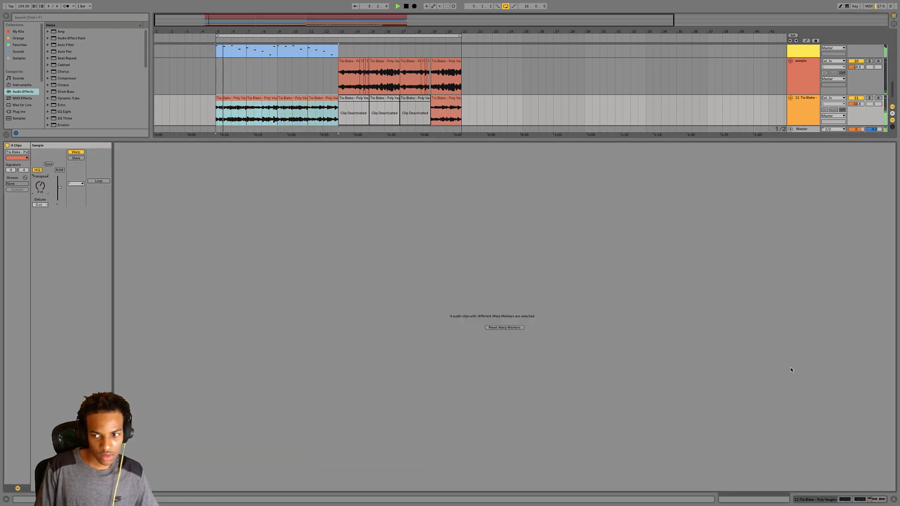
Adjust the transposition of the track 11 clips in bars 9–12, and of the bars 11–12 clip separately
click(289, 123)
shift+click(309, 108)
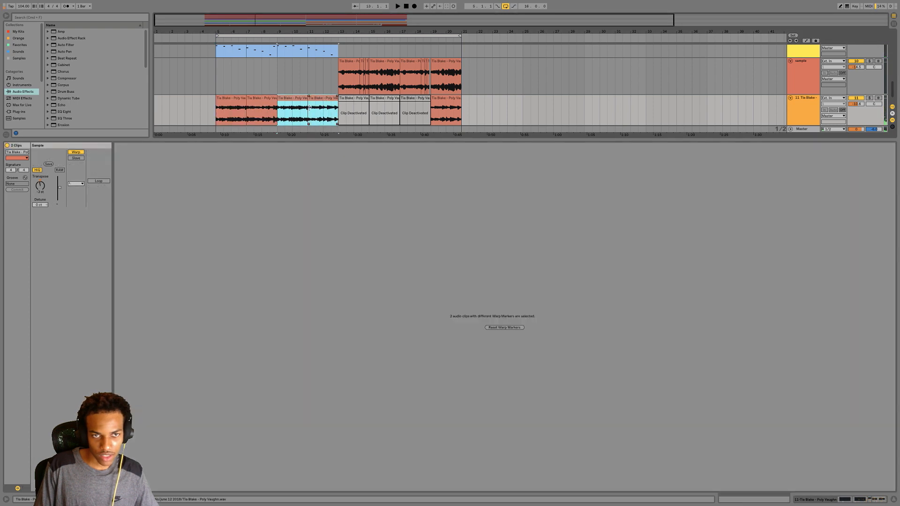
click(34, 181)
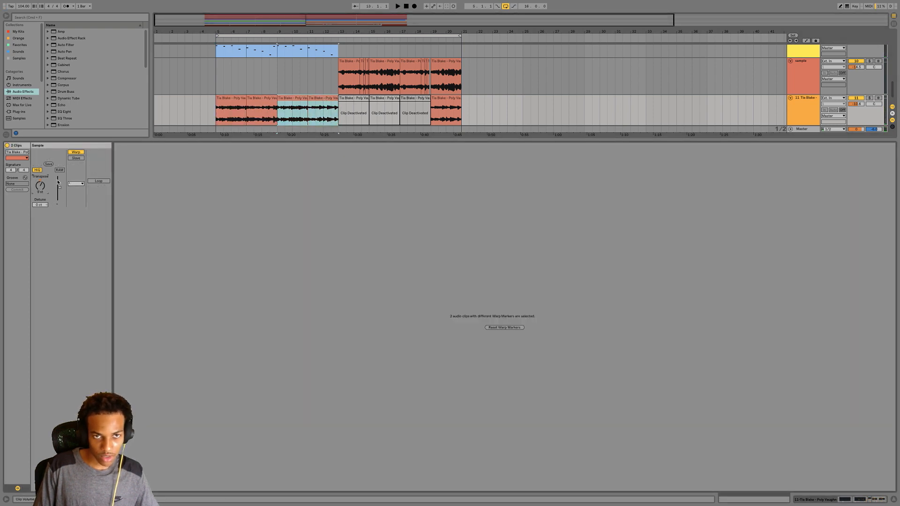
click(322, 101)
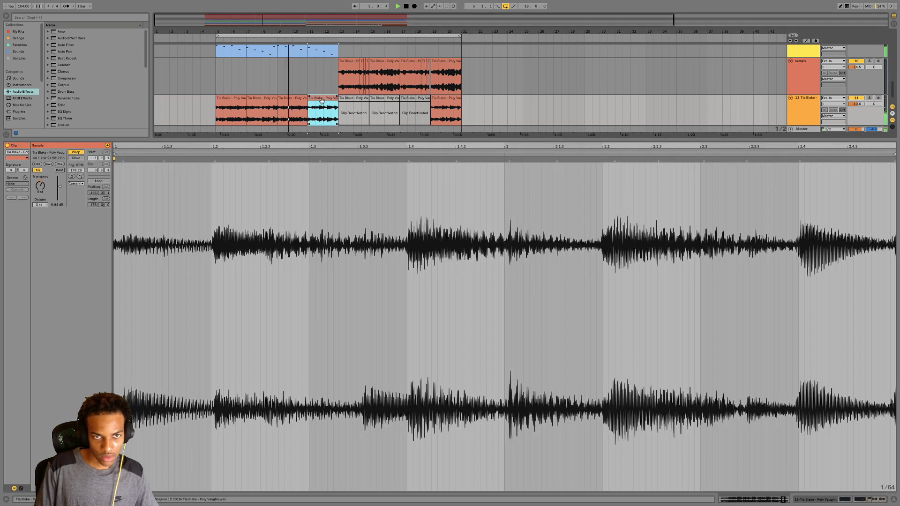
click(42, 188)
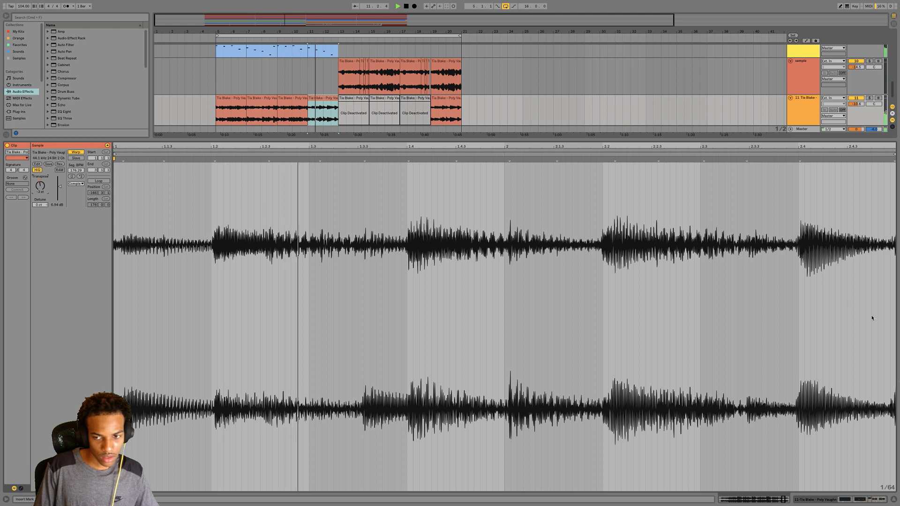
Add a Simple Delay to the hi-hat track in unsynced time mode, with a 1.00 ms left delay and an adjusted right delay
click(893, 498)
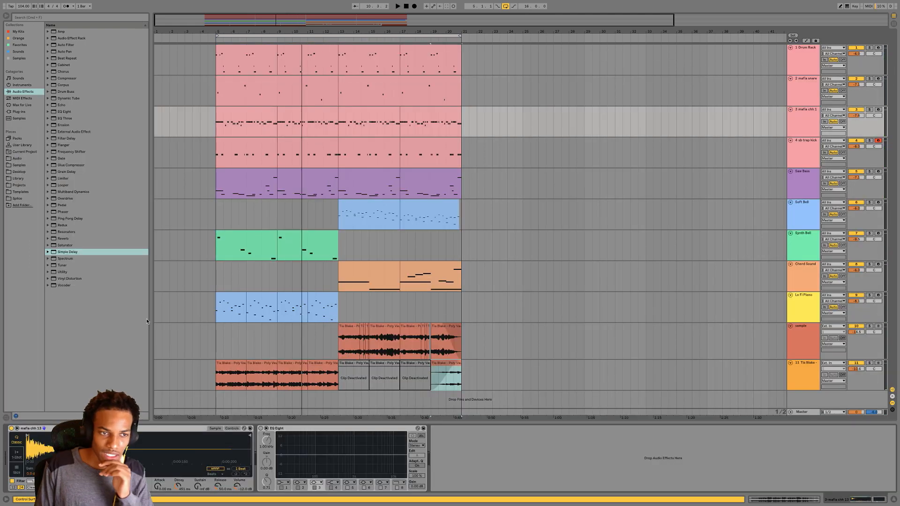
double_click(65, 252)
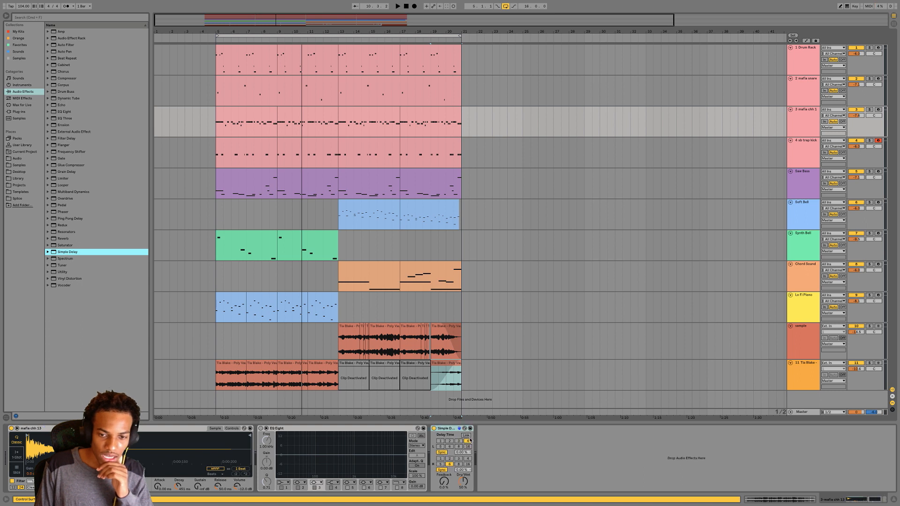
click(467, 436)
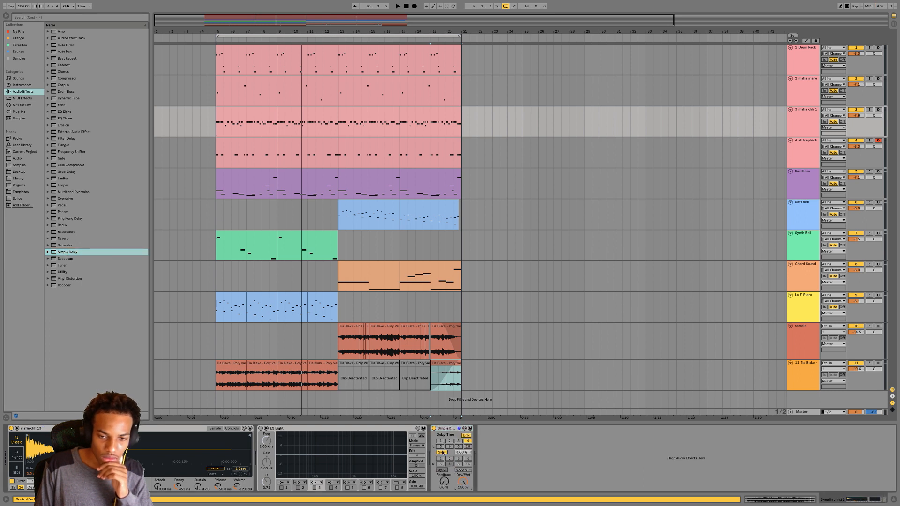
click(441, 452)
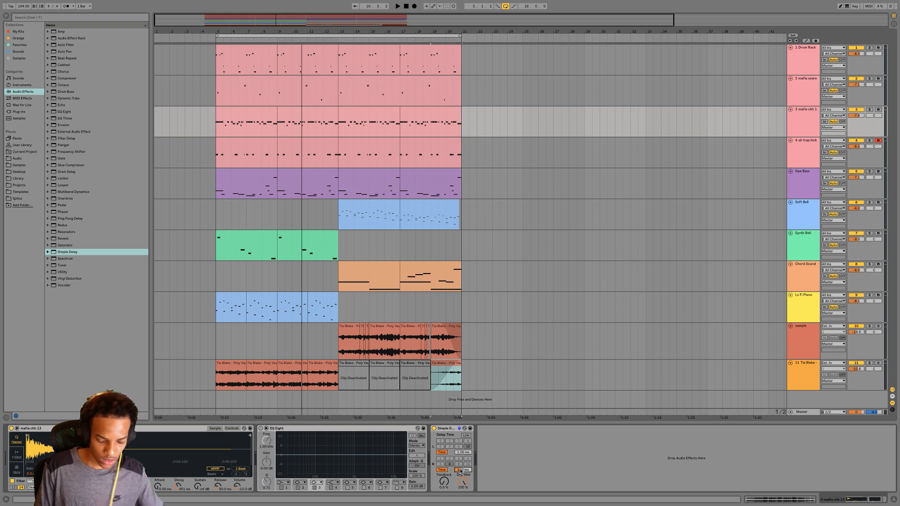
key(space)
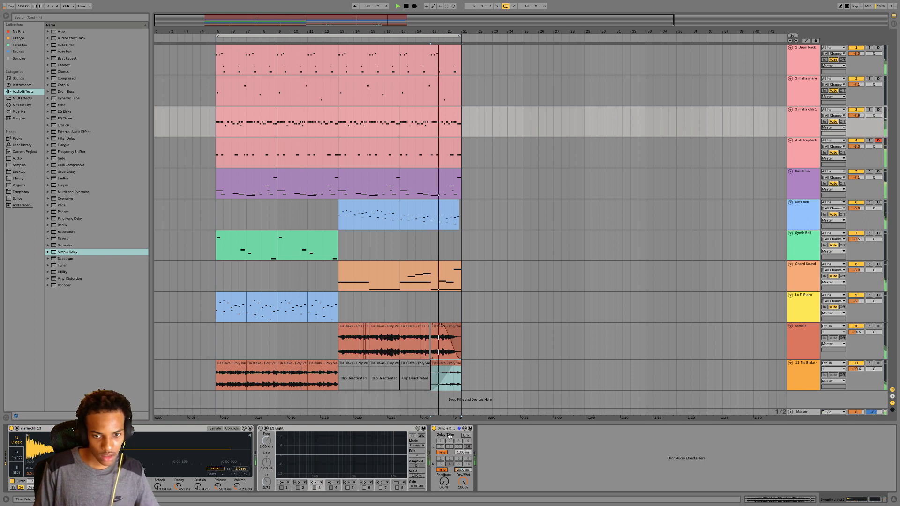
drag(463, 470, 463, 485)
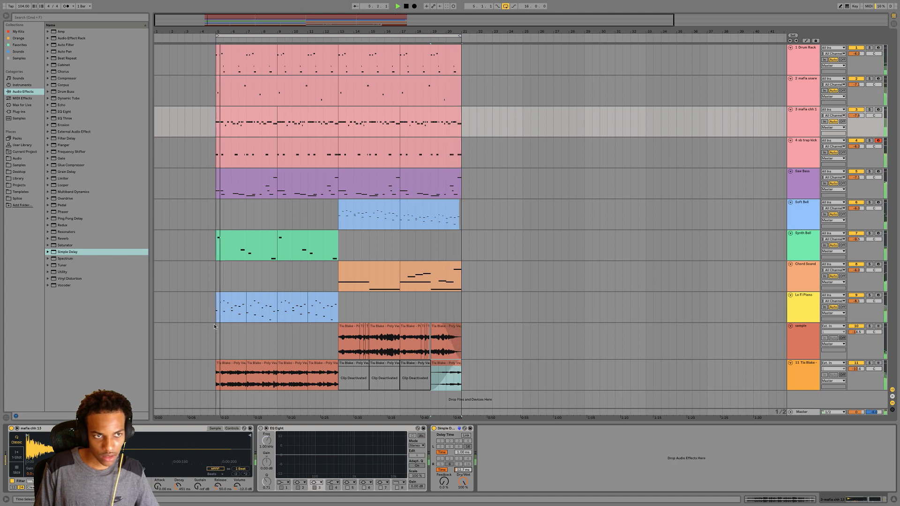
Add a Flanger to the hi-hat track directly after EQ Eight and audition it with the beat
drag(69, 146, 96, 164)
key(space)
drag(251, 455, 428, 457)
key(space)
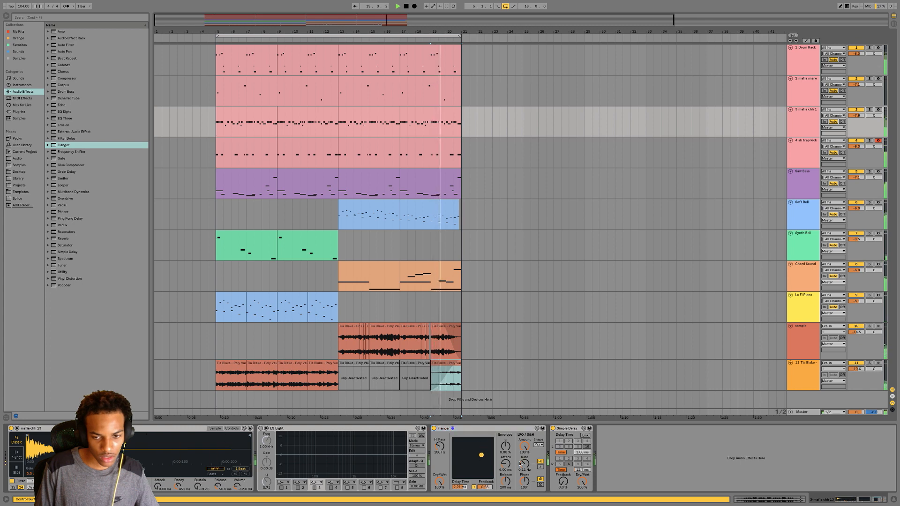
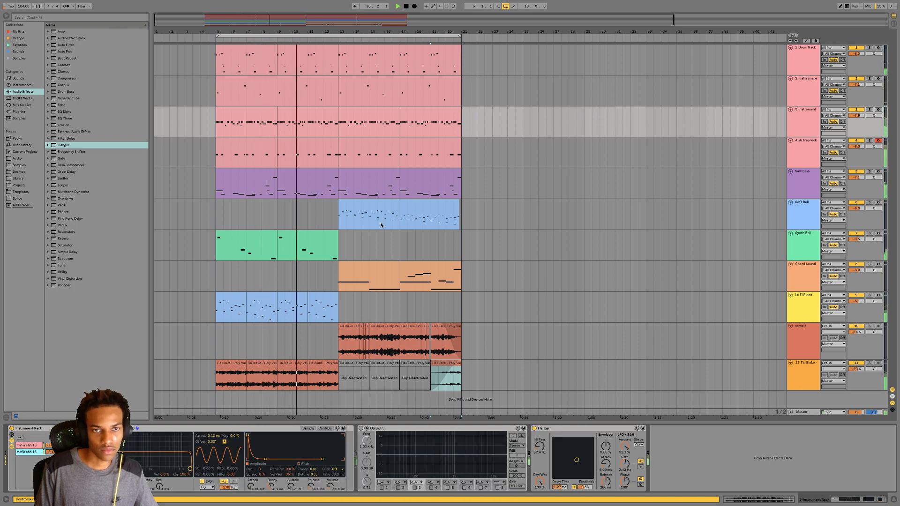
Name the third track Hi Hat, and insert a new white-coloured MIDI track below it
click(808, 117)
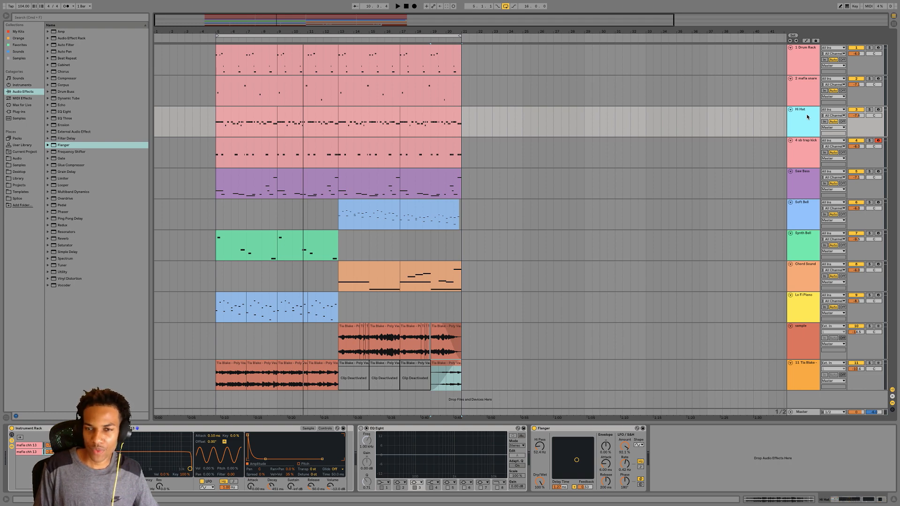
key(ctrl+shift+t)
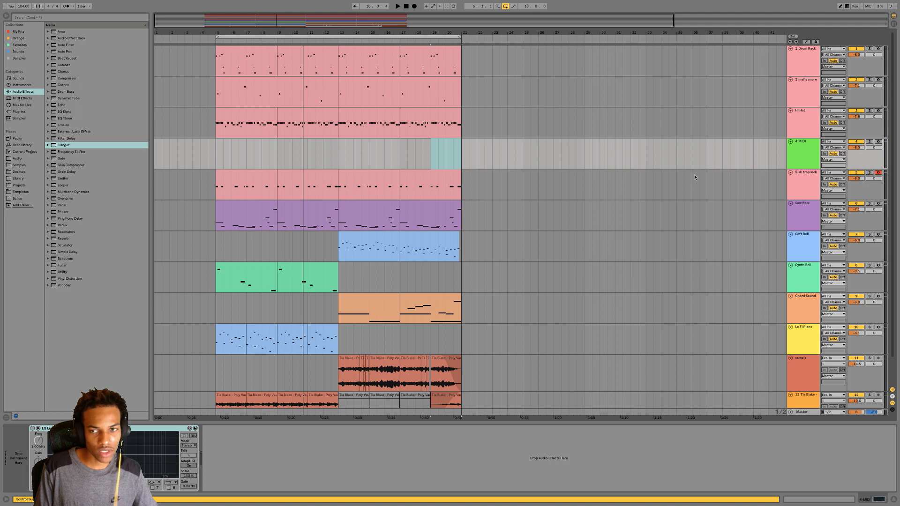
right_click(805, 156)
click(889, 239)
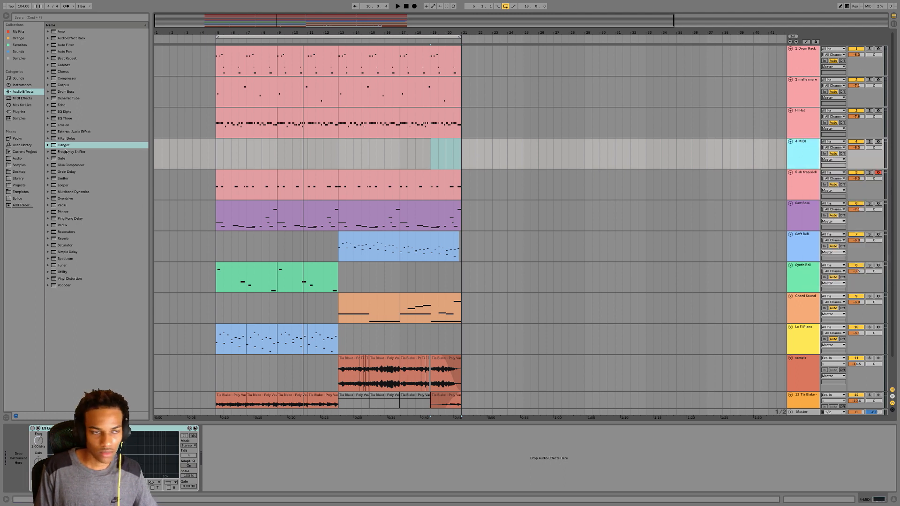
Load Operator on the new MIDI track, set its oscillator wave to Noise White and adjust its filter frequency
click(23, 85)
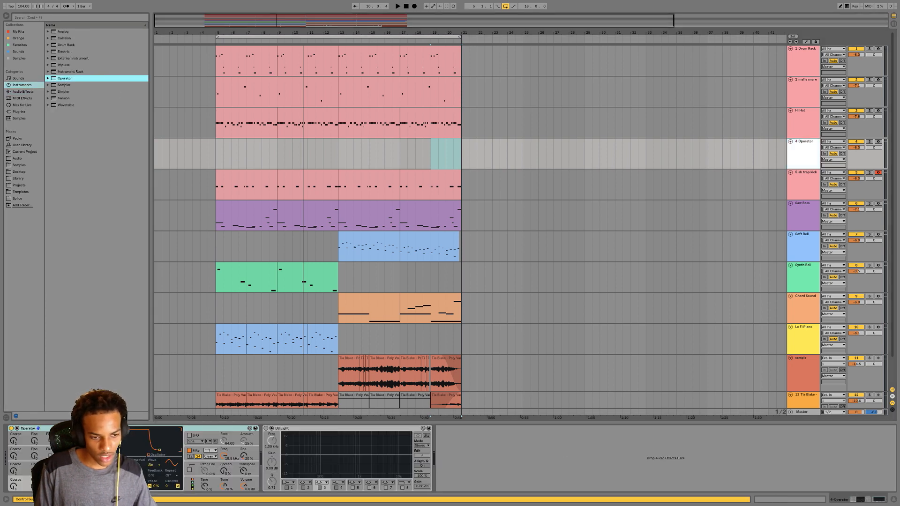
click(158, 466)
click(163, 455)
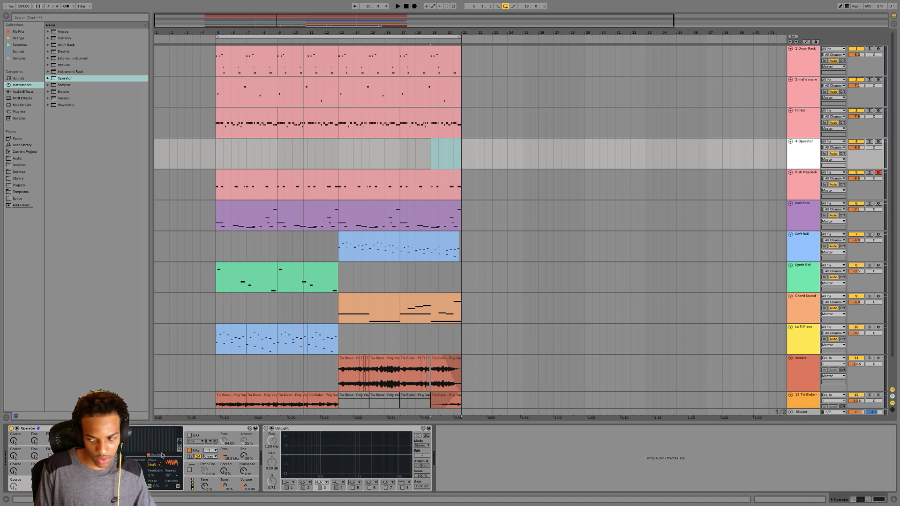
click(157, 467)
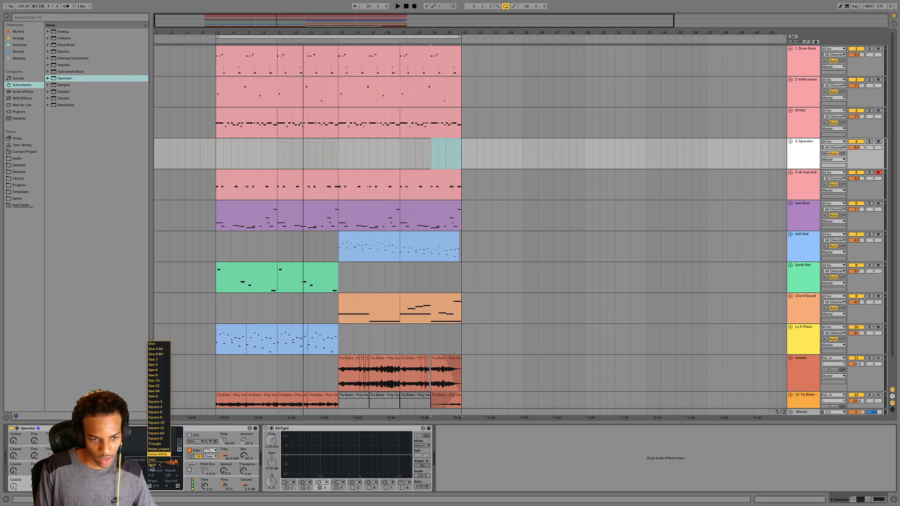
click(172, 466)
click(159, 465)
click(187, 465)
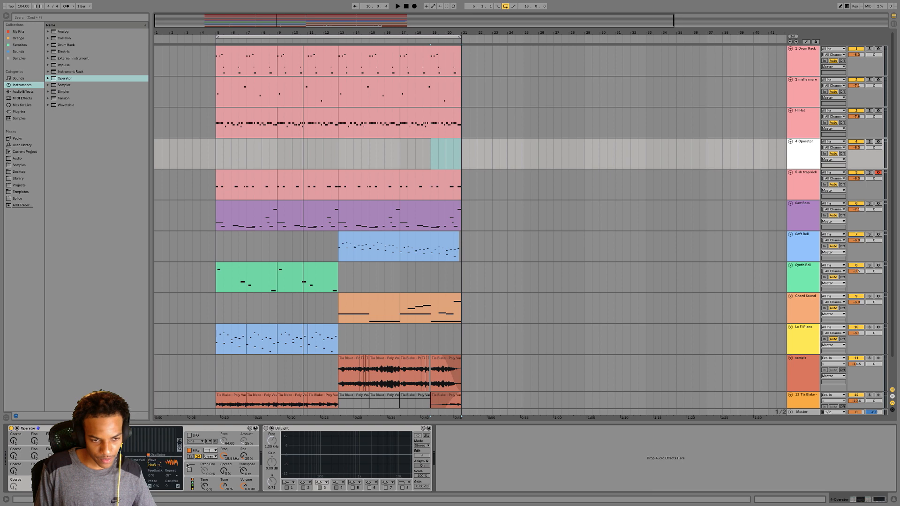
click(227, 459)
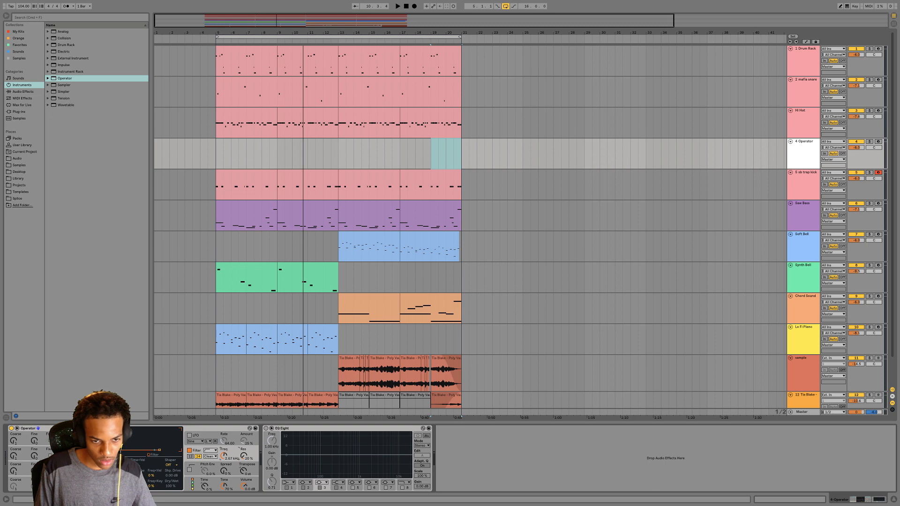
Create a MIDI clip over bars 5–12 of the Operator track with a C3 note at its start, and adjust the track volume
drag(340, 149, 212, 151)
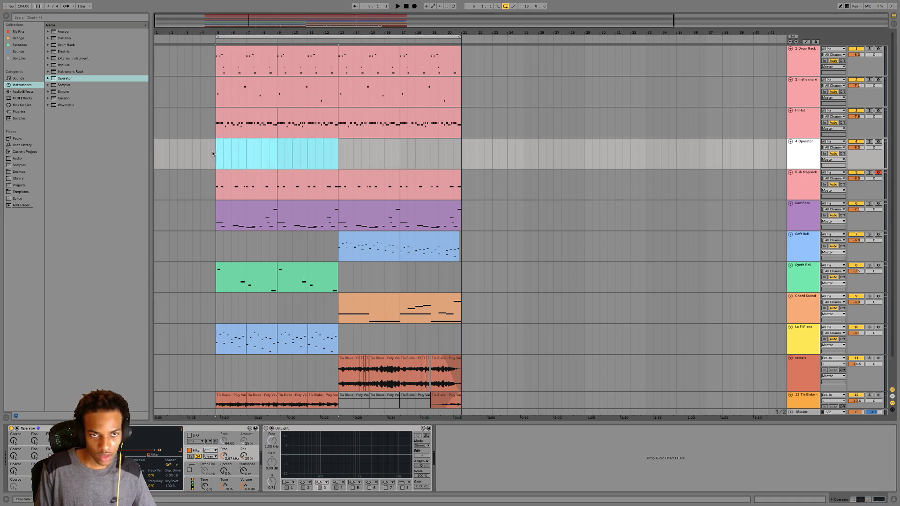
key(super+shift+m)
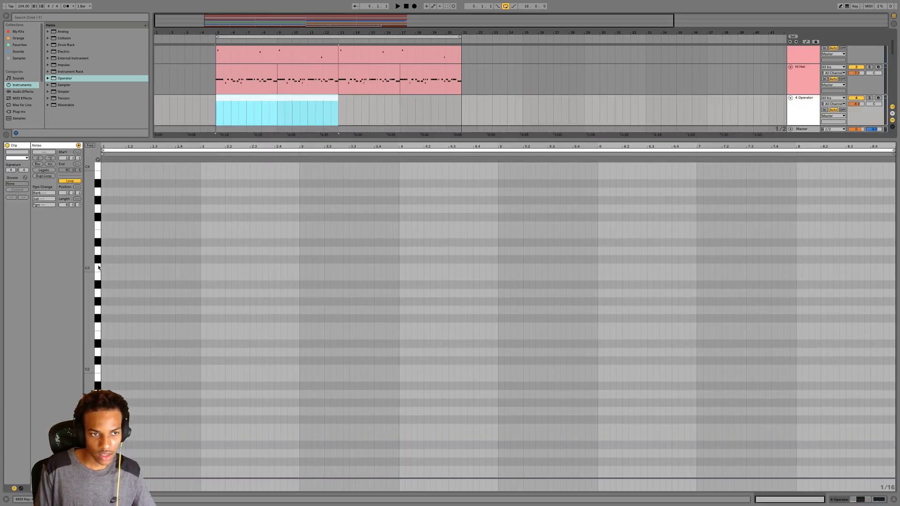
mouse_move(104, 269)
mouse_down()
mouse_move(274, 268)
mouse_move(149, 263)
mouse_up()
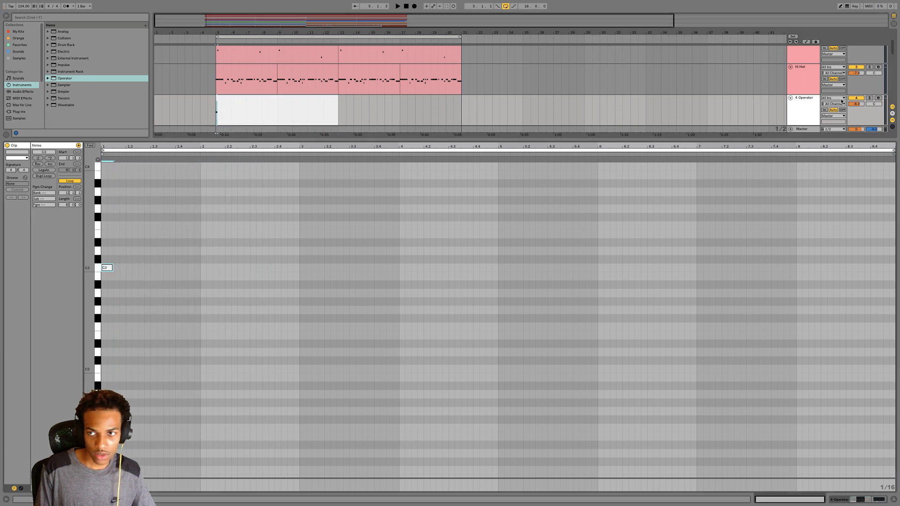
drag(856, 104, 857, 108)
click(892, 502)
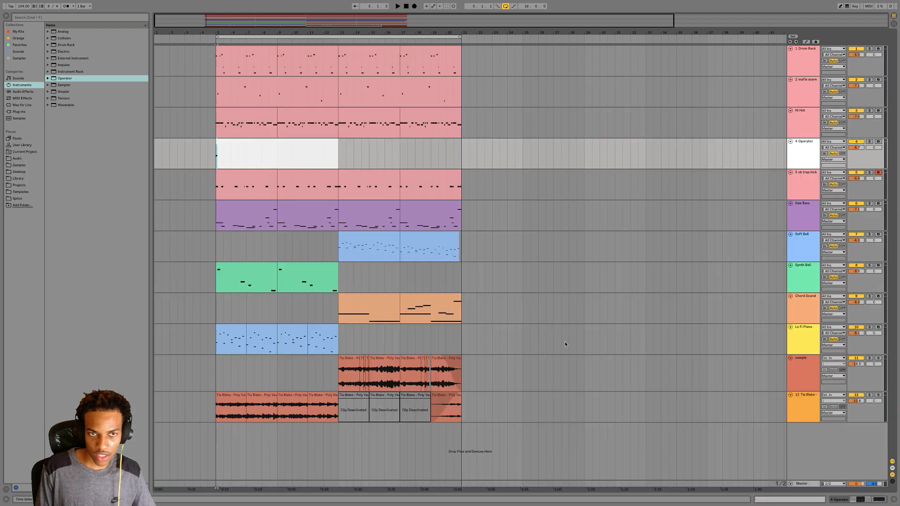
Copy the two trap kick clips in bars 5–12 onto the Operator track, and lower that track's volume during playback
click(250, 181)
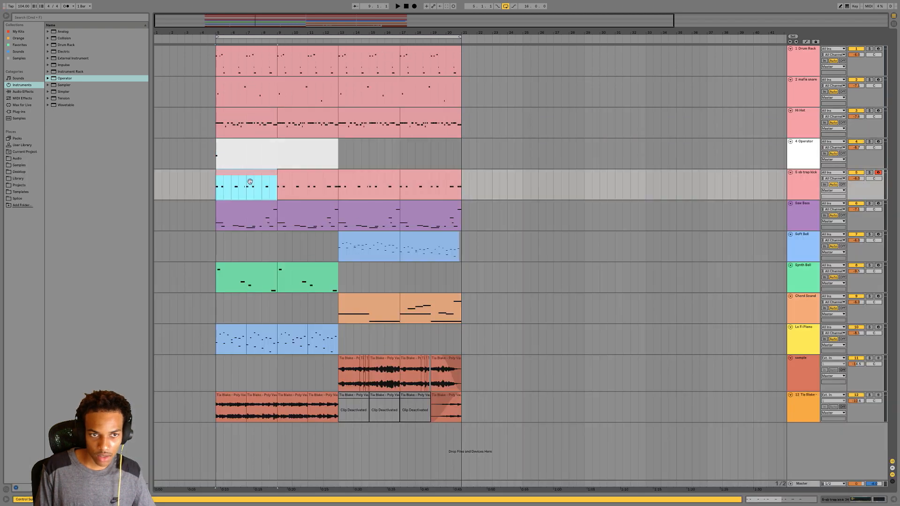
shift+click(315, 180)
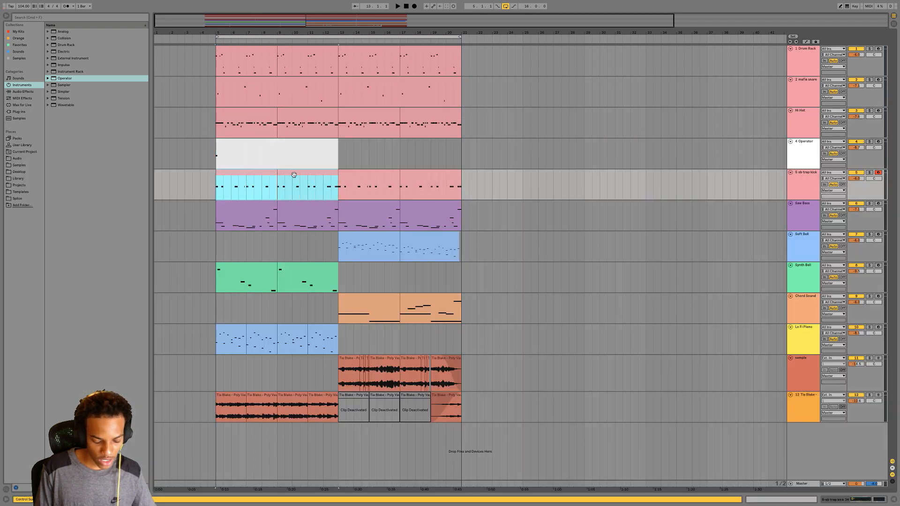
drag(293, 175, 294, 155)
key(space)
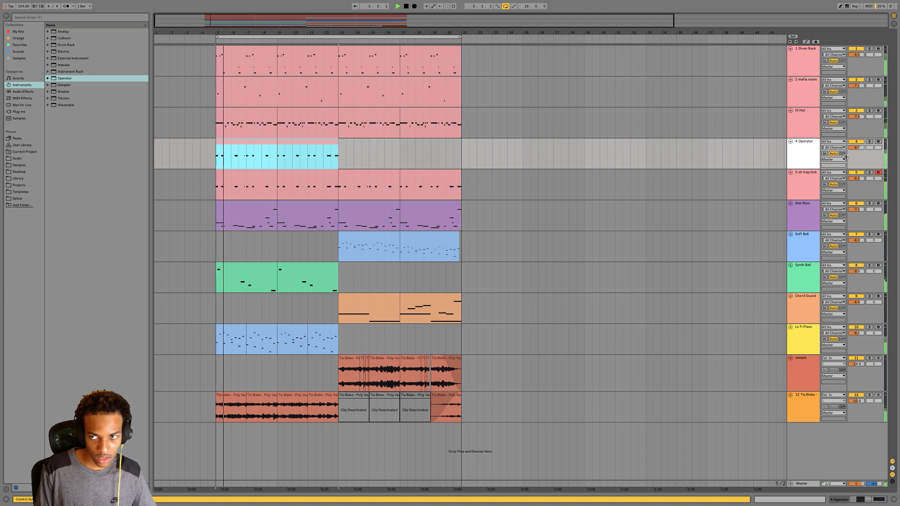
drag(856, 147, 856, 162)
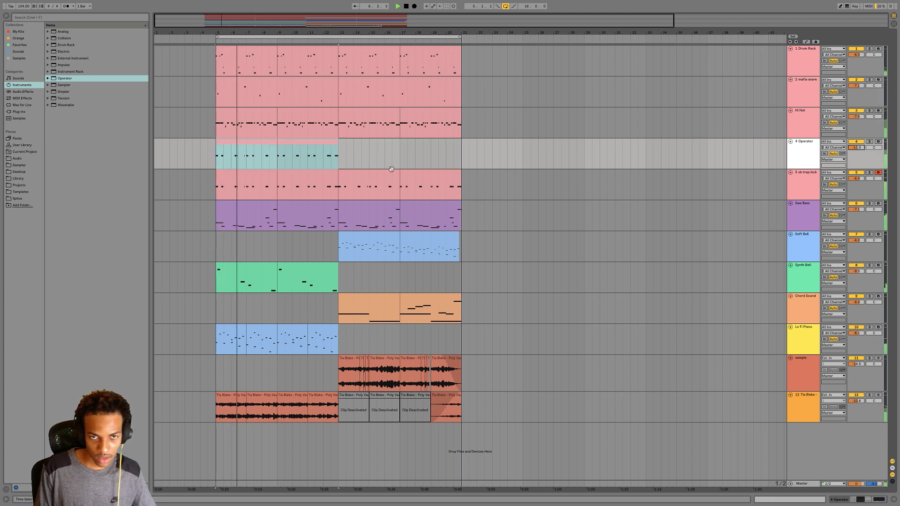
Copy the two trap kick clips in bars 13–20 onto the Operator track
click(361, 175)
shift+click(434, 176)
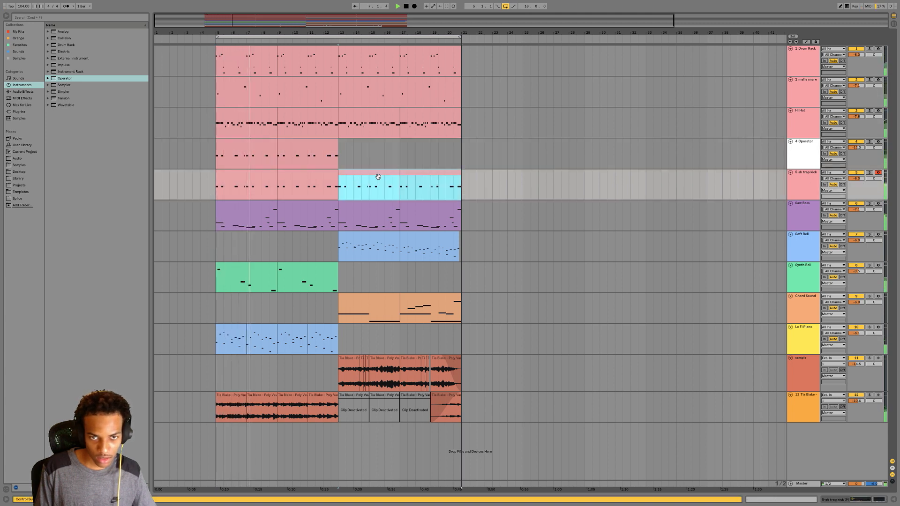
drag(379, 176, 378, 146)
click(848, 154)
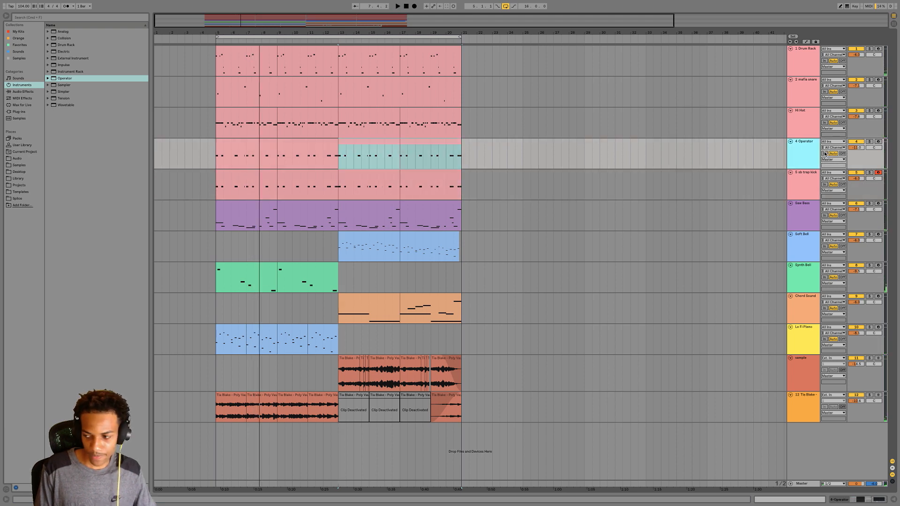
Audition the Operator noise layer with the beat from bar 13 and raise Operator's filter frequency
double_click(804, 152)
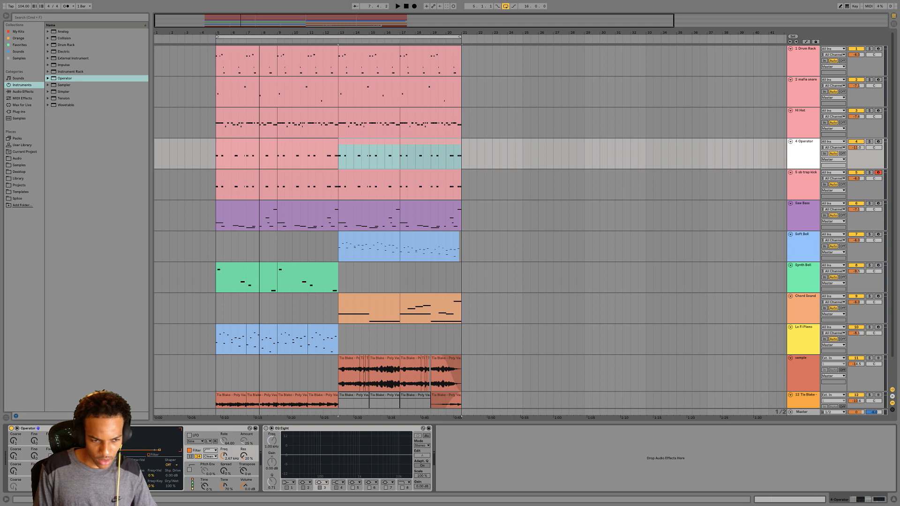
key(space)
key(space)
key(space)
key(space)
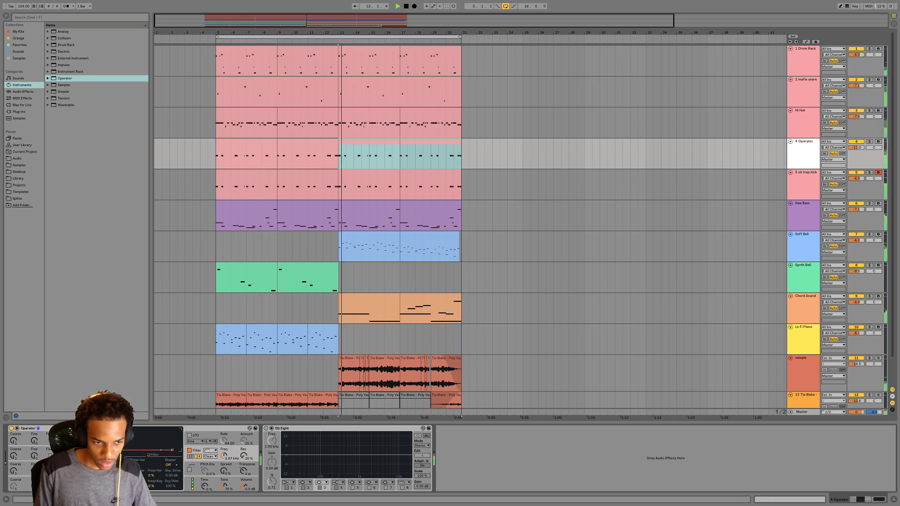
click(62, 484)
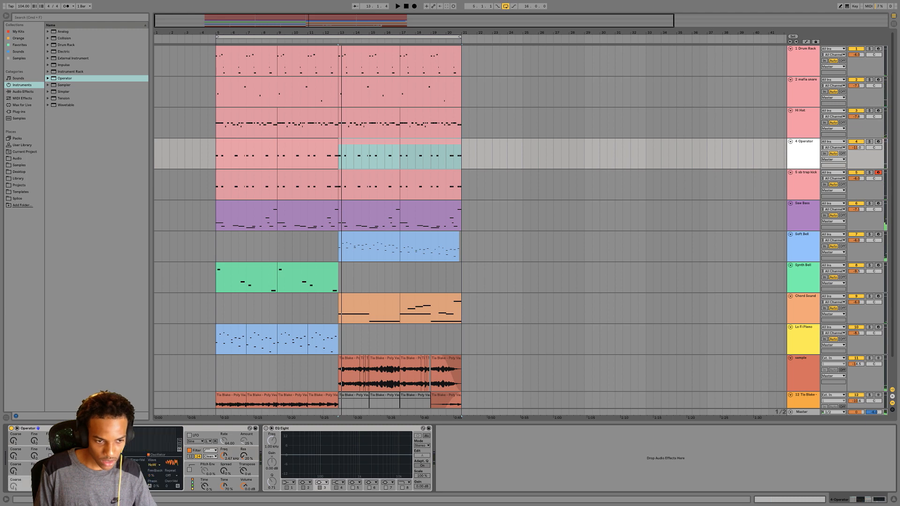
key(space)
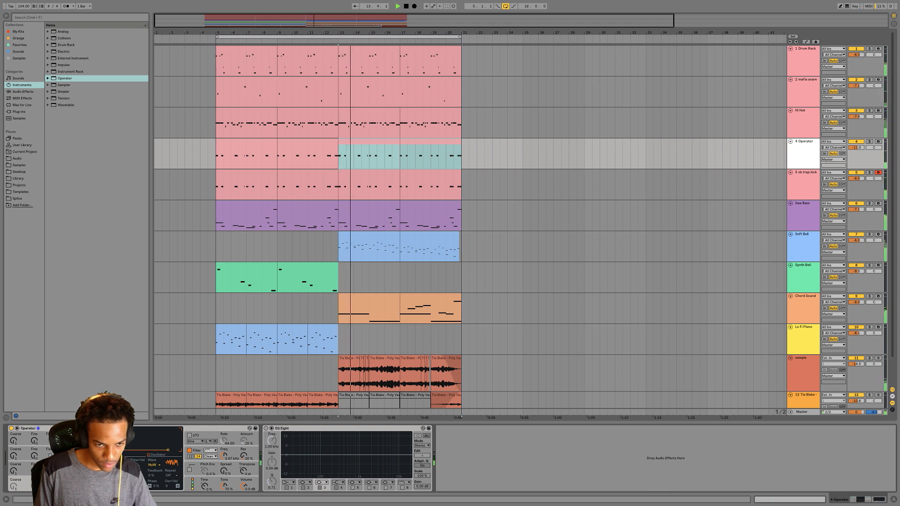
drag(224, 456, 224, 453)
Enable EQ Eight on the Operator track, turn on band 8 as a resonant high cut, and raise its Q and frequency
click(265, 428)
click(402, 488)
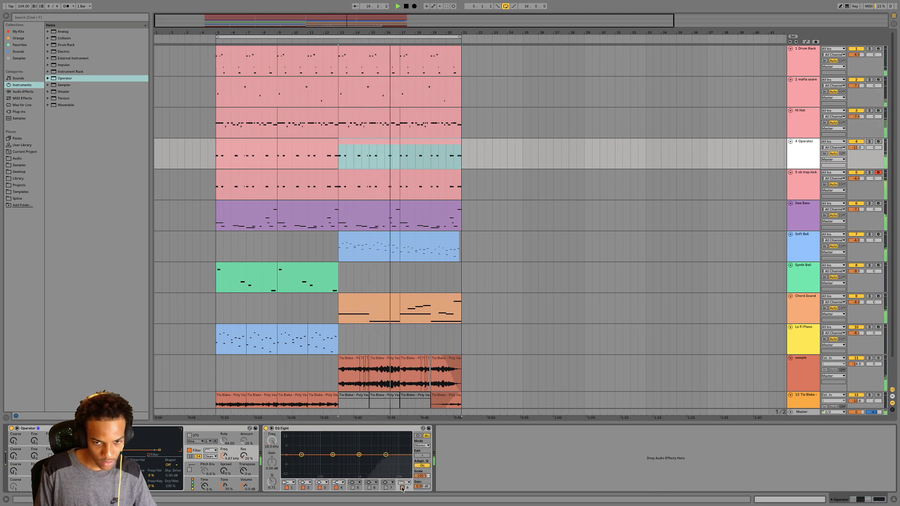
drag(272, 481, 272, 455)
key(space)
key(space)
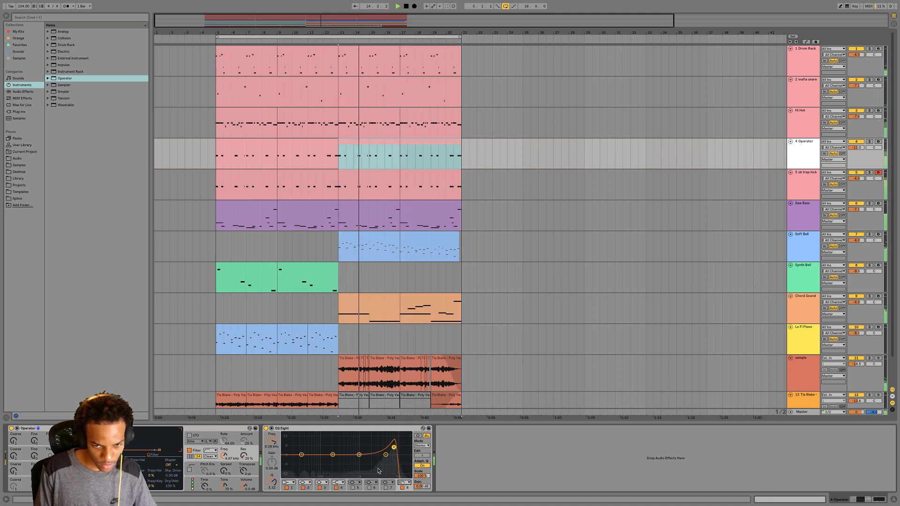
drag(272, 441, 272, 436)
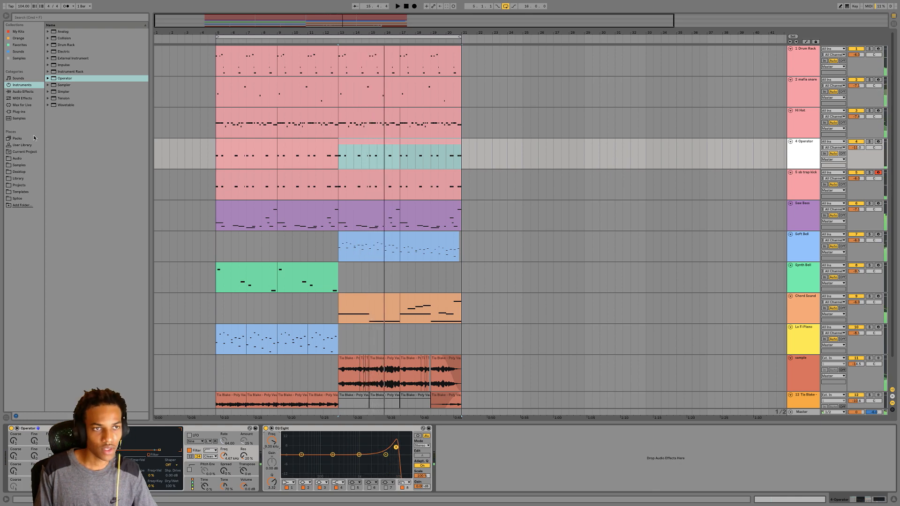
Add a Chorus to the Operator track, adjust its modulation and lower its dry/wet mix while auditioning
click(18, 92)
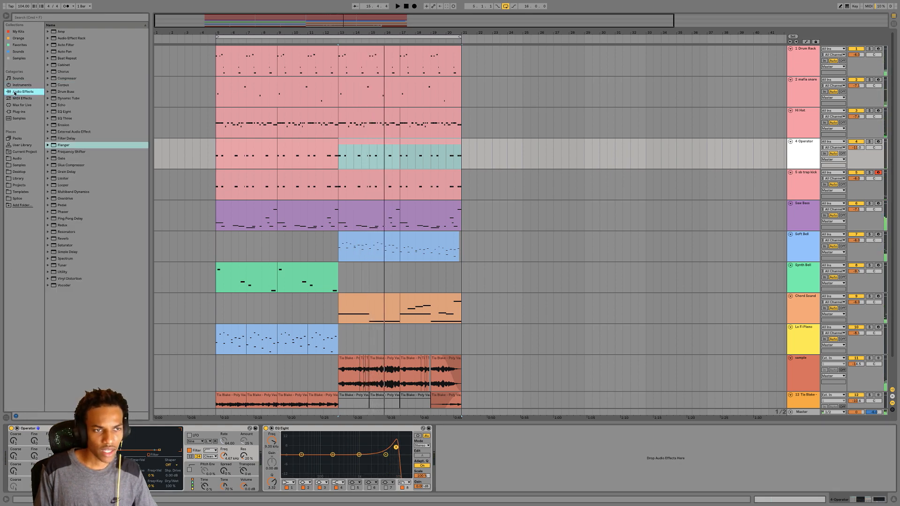
double_click(63, 71)
key(space)
drag(488, 454, 483, 445)
key(space)
key(space)
drag(531, 481, 530, 498)
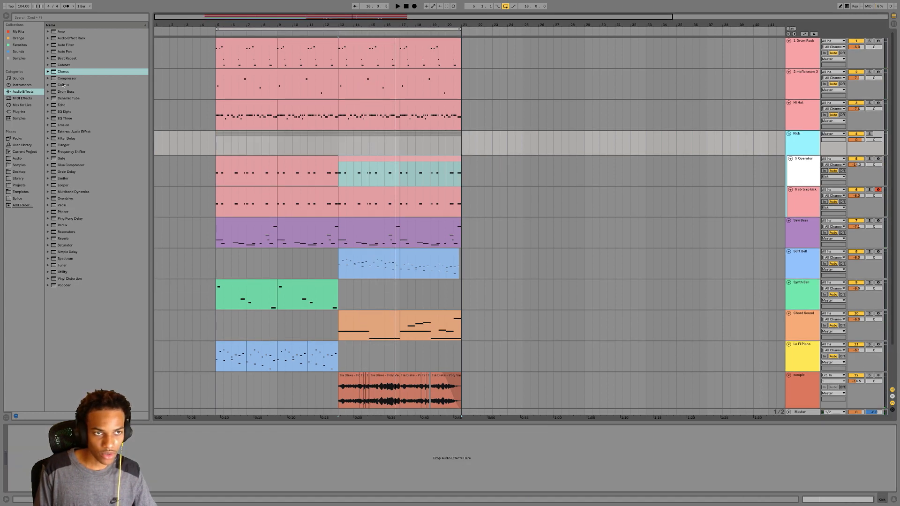
Add a Saturator to the Kick group, raise its drive to about 5.14 dB and its base to 13.1, and try different curve types
double_click(73, 246)
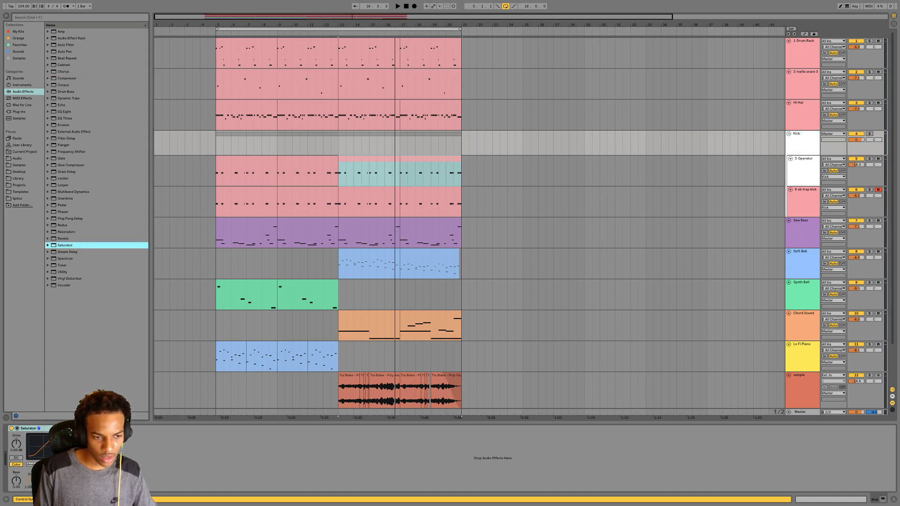
drag(13, 483, 17, 443)
click(33, 465)
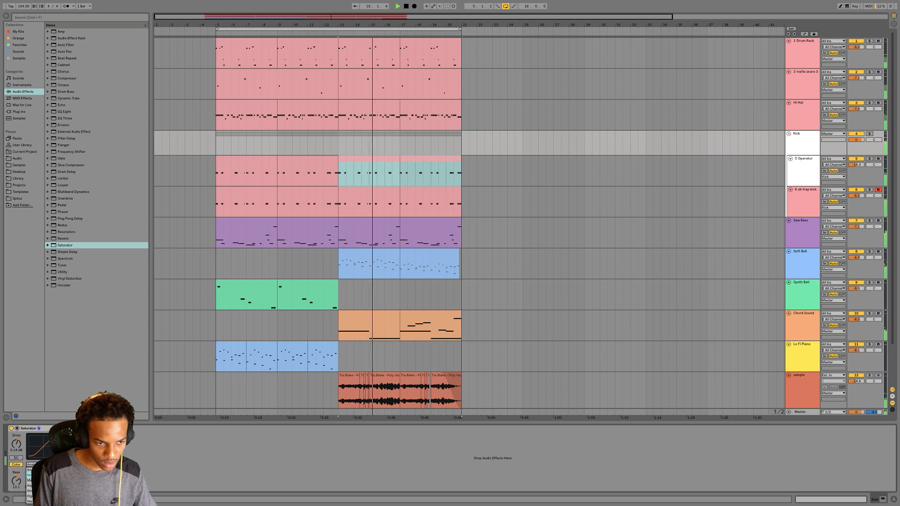
click(37, 483)
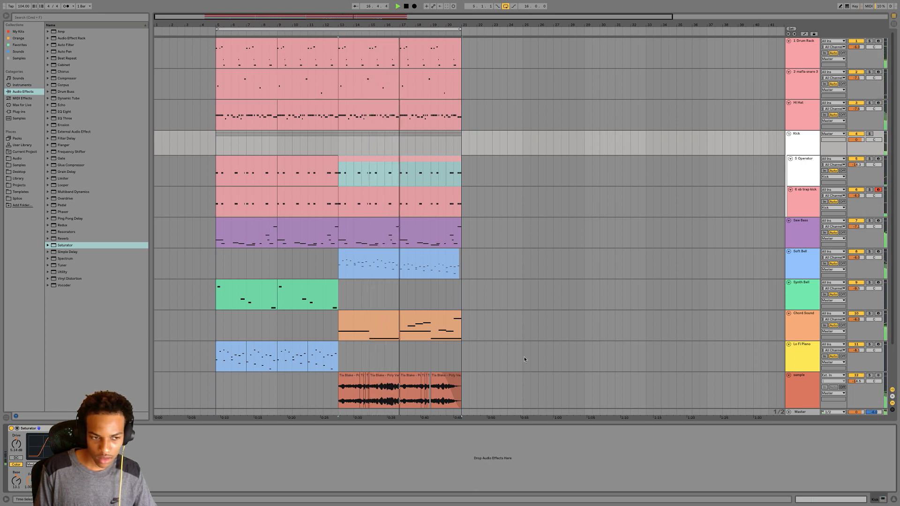
click(33, 465)
click(38, 447)
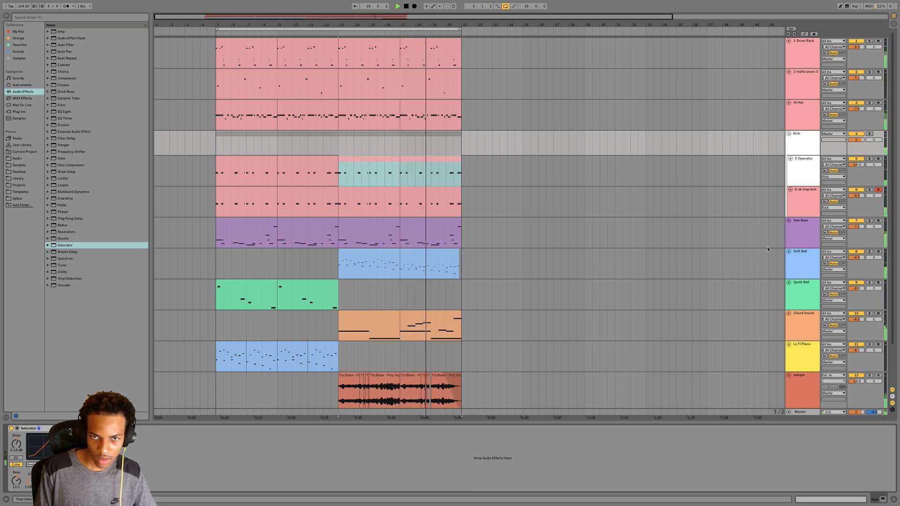
Rename the Operator track as White and lower the Hi Hat track's volume
click(805, 179)
key(super+r)
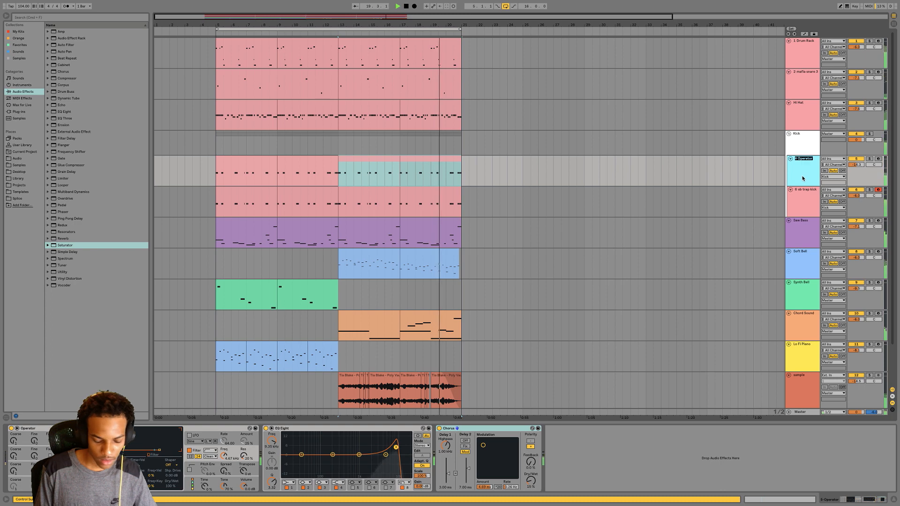
text(White)
key(Return)
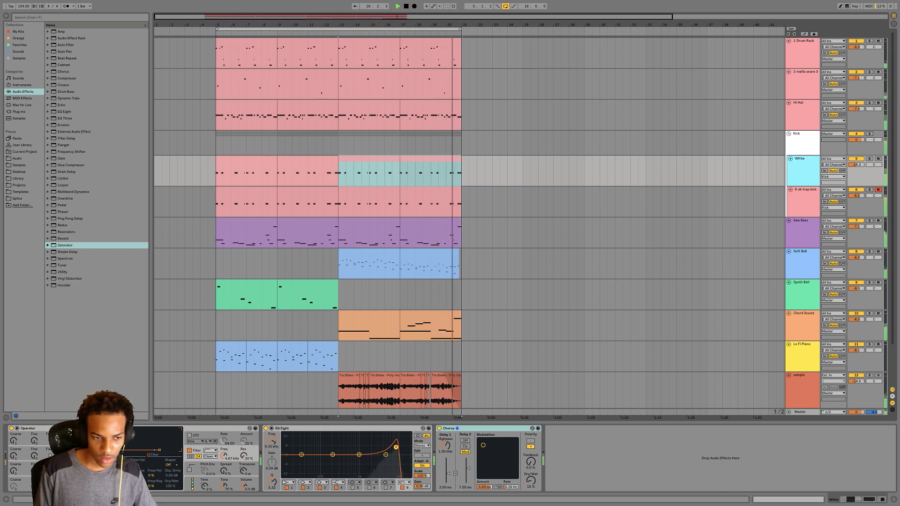
click(66, 484)
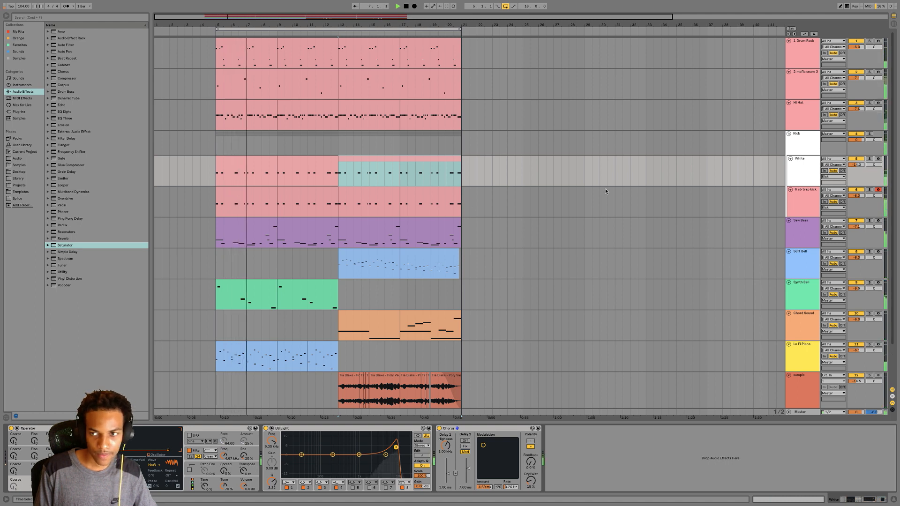
drag(856, 109, 856, 113)
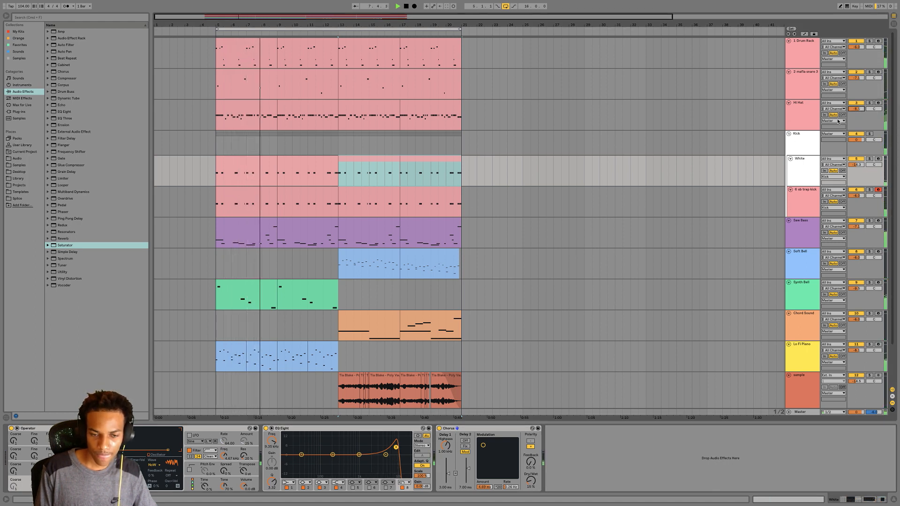
Insert a new MIDI track directly below the Saw Bass track
scroll(405, 287, down, 3)
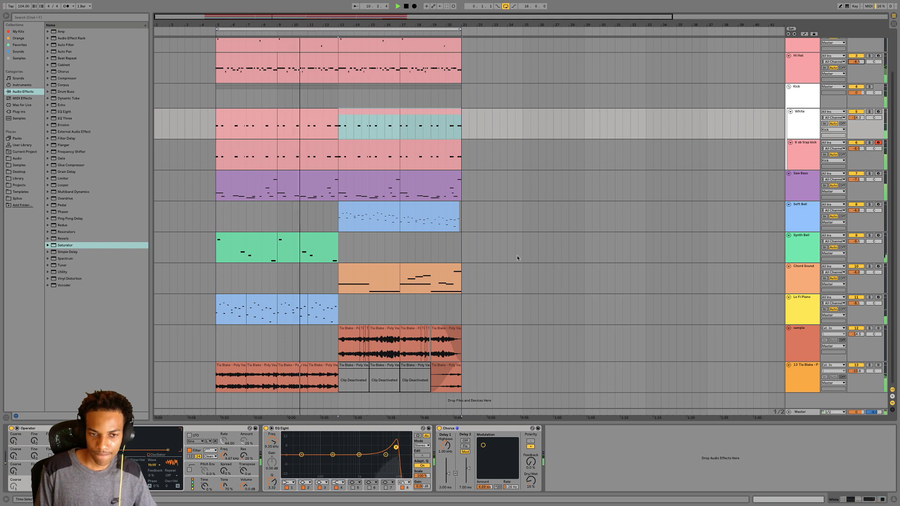
click(803, 187)
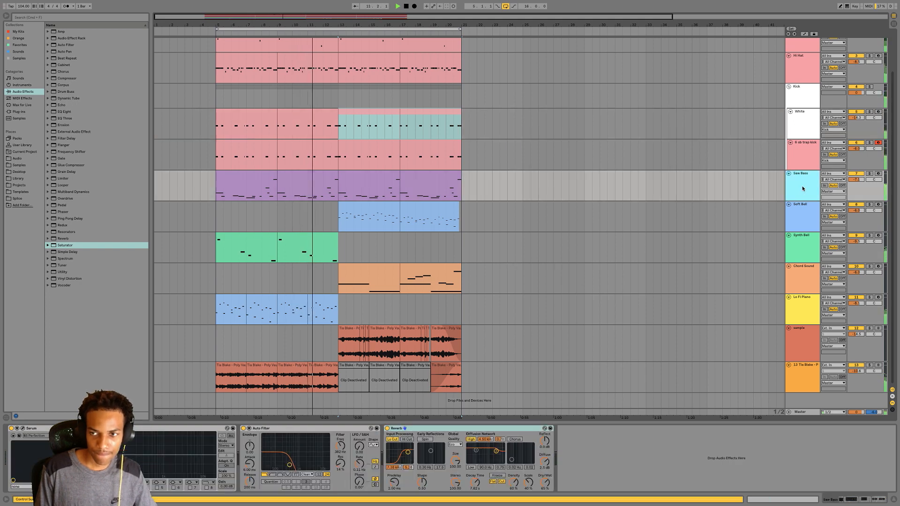
key(shift+super+t)
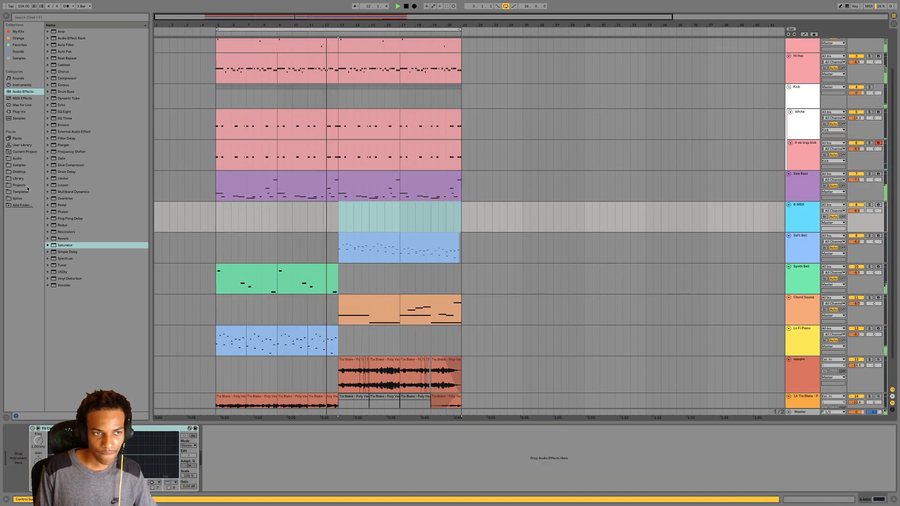
Browse My Kits to the Open hats folder in the 3. 6ix Kit of Trap Essentials
click(18, 169)
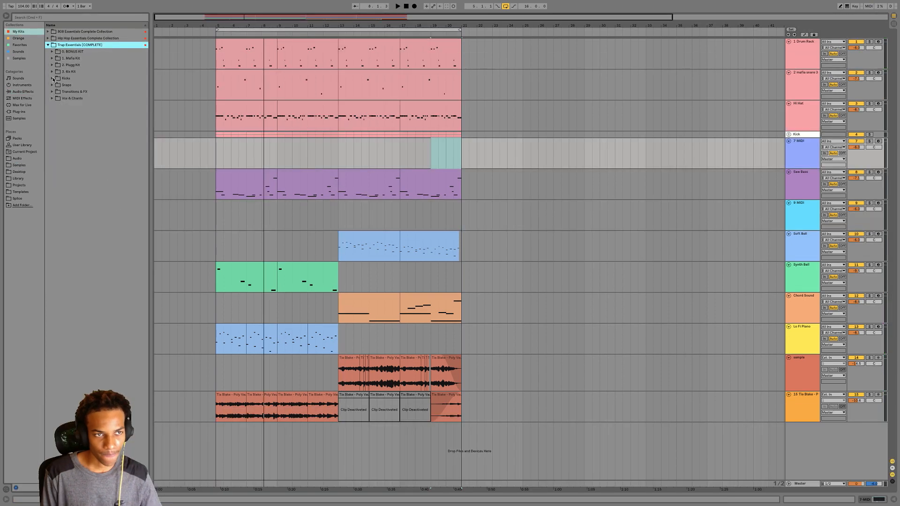
click(51, 72)
click(57, 92)
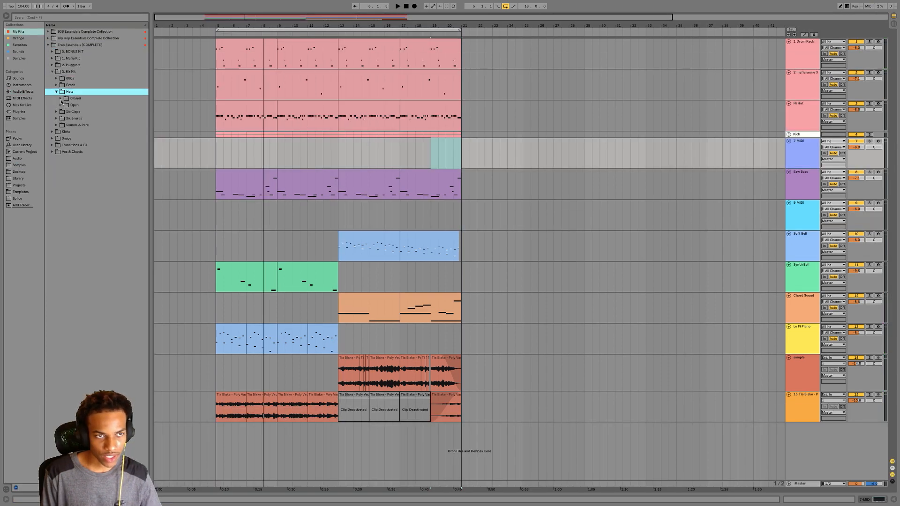
click(61, 99)
click(61, 98)
click(61, 105)
Audition the open hat samples in the 6ix Kit, comparing candidates from 6ix ohh 2 through 6ix ohh 26
click(80, 119)
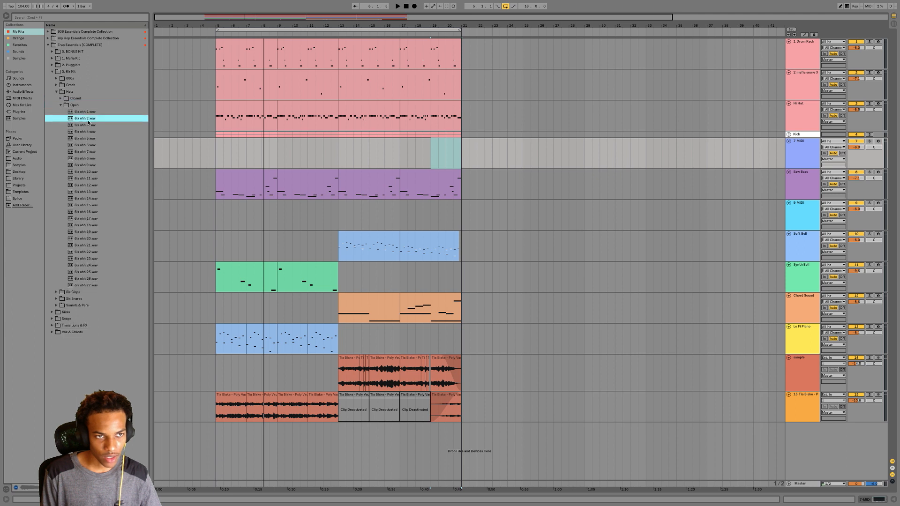
click(89, 132)
click(91, 166)
click(89, 192)
click(86, 211)
click(86, 239)
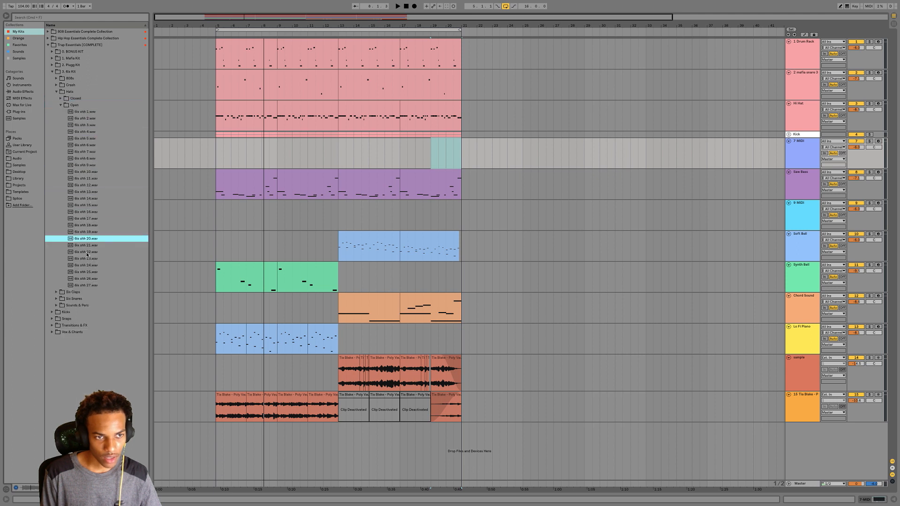
click(91, 246)
click(90, 252)
click(91, 259)
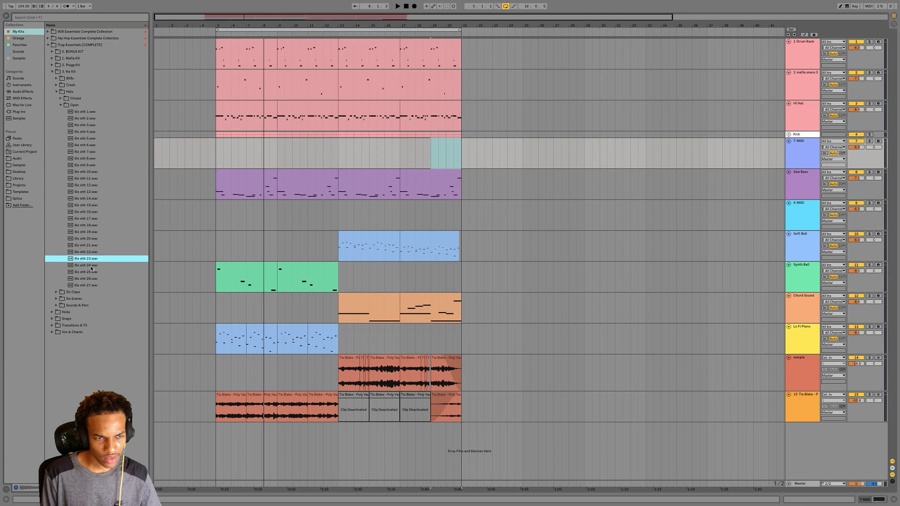
click(91, 265)
click(91, 272)
click(92, 279)
click(91, 185)
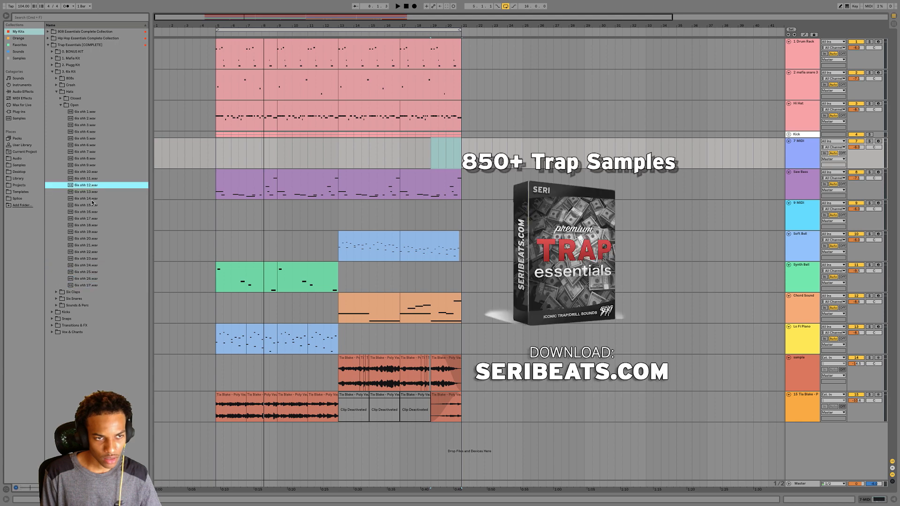
click(91, 198)
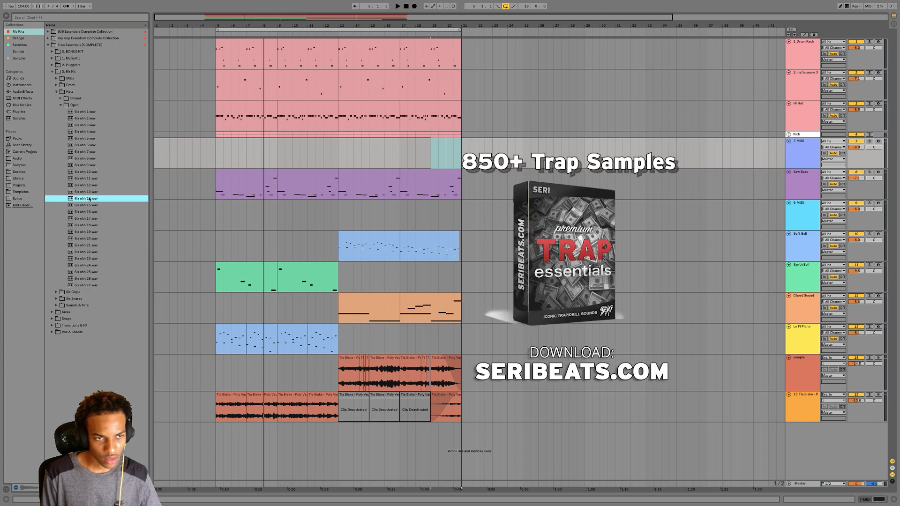
Load 6ix ohh 14.wav onto the empty MIDI track below Kick, select bars 5–8 and arm the track for recording
drag(89, 198, 362, 158)
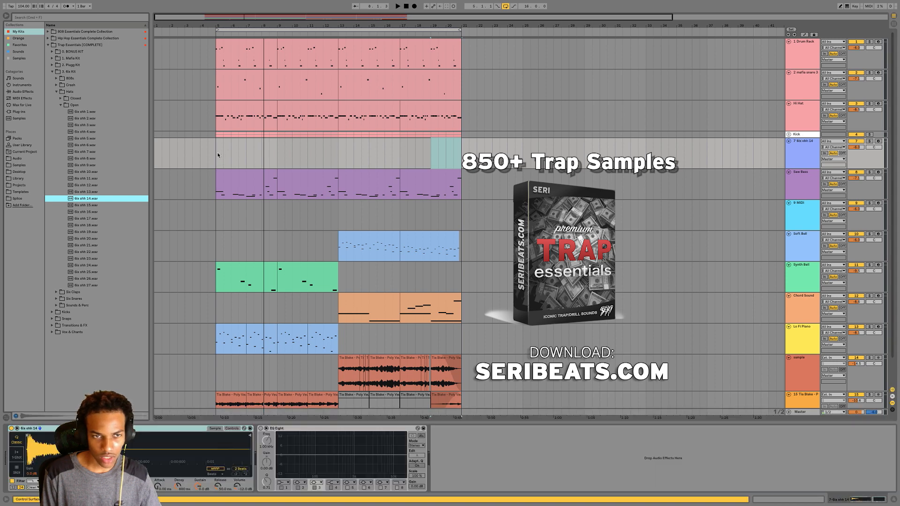
drag(218, 155, 279, 153)
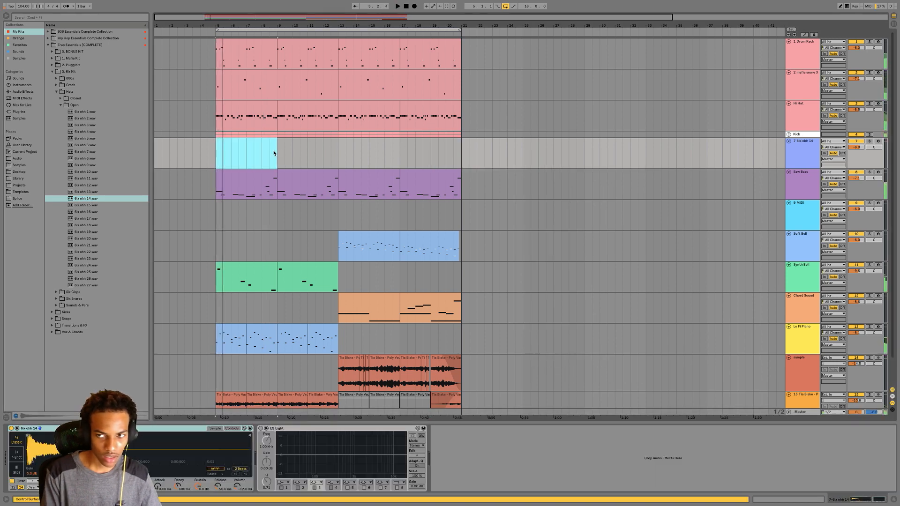
click(879, 142)
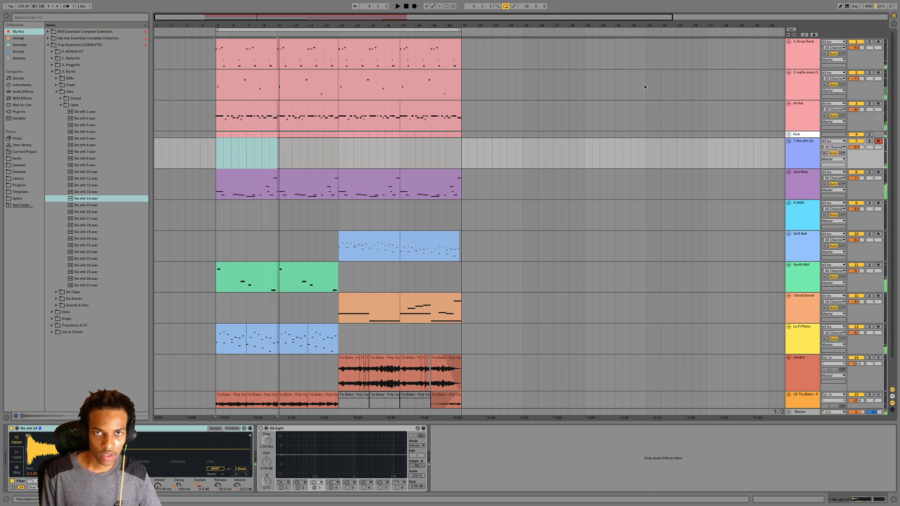
Extend the start of the recorded open hat clip back to bar 5 and open its notes for editing
click(270, 142)
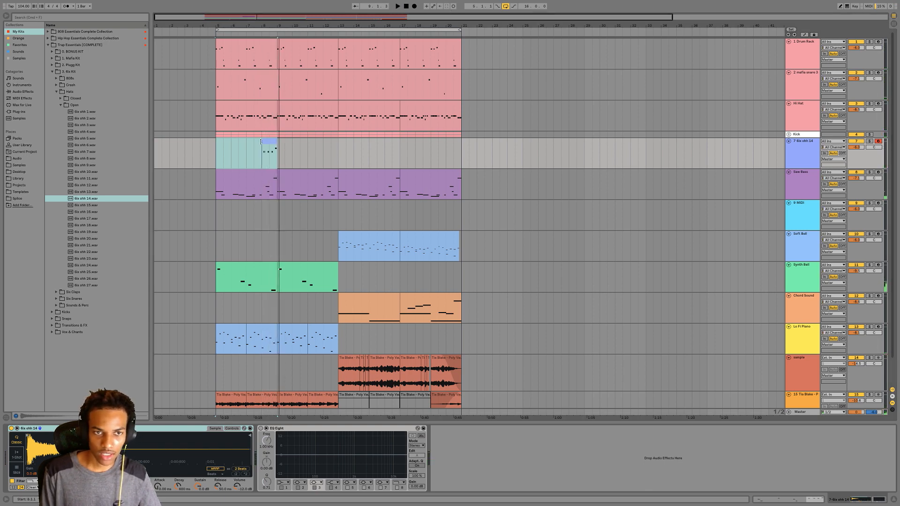
drag(261, 141, 215, 142)
key(space)
double_click(238, 141)
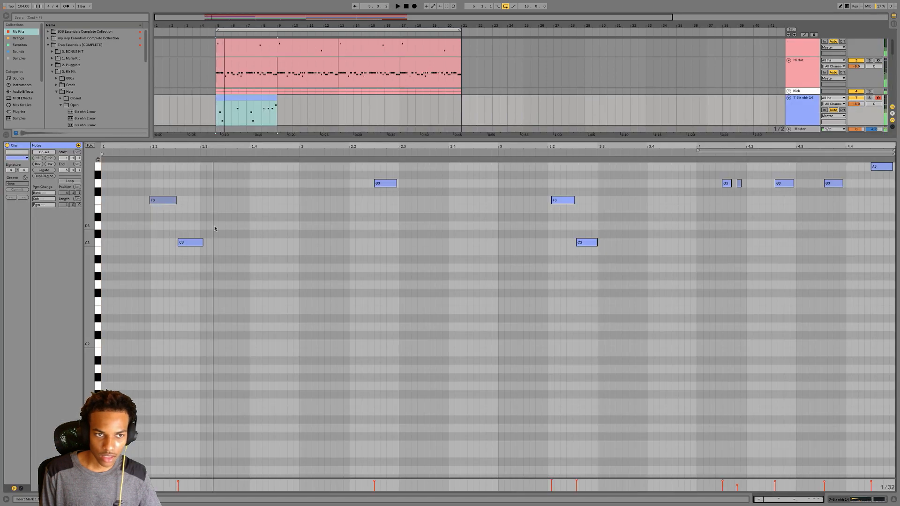
Nudge the F3, C3 and G3 open hat notes in the clip's first three bars to tighten their timing
drag(165, 201, 166, 206)
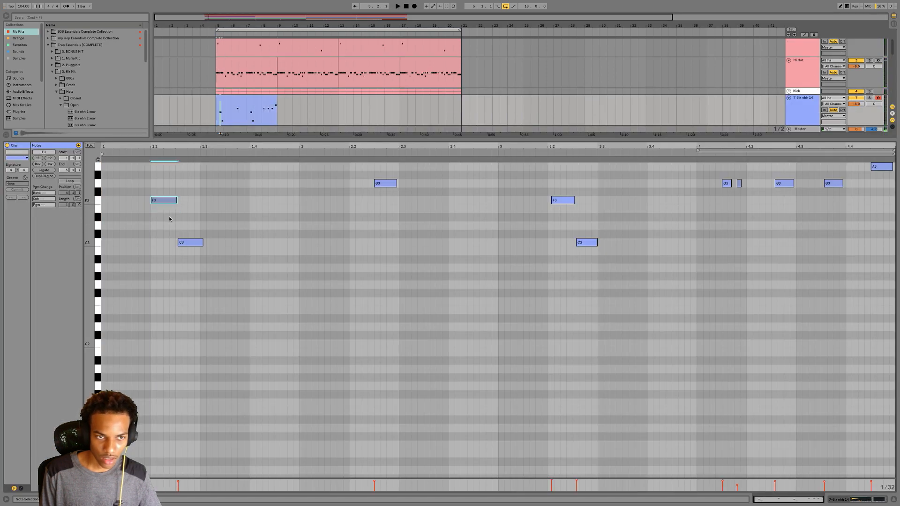
drag(189, 245, 185, 245)
drag(187, 244, 191, 245)
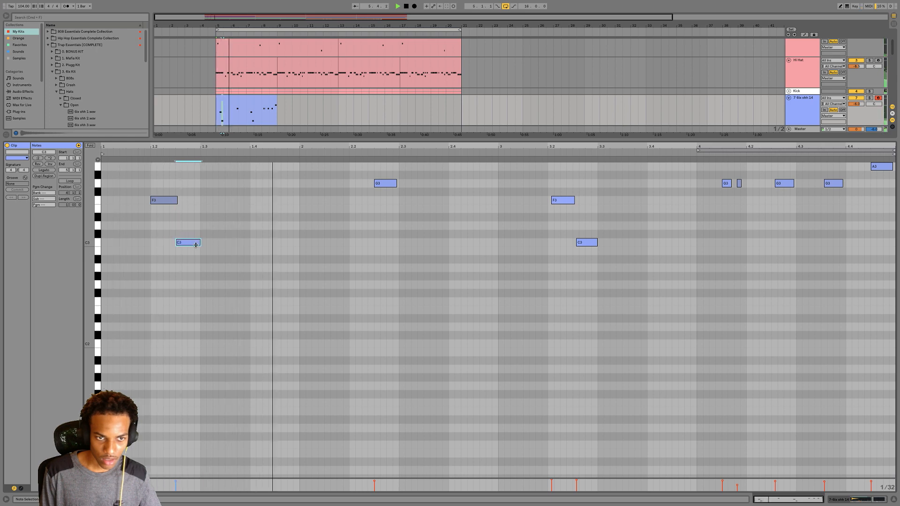
drag(383, 186, 384, 187)
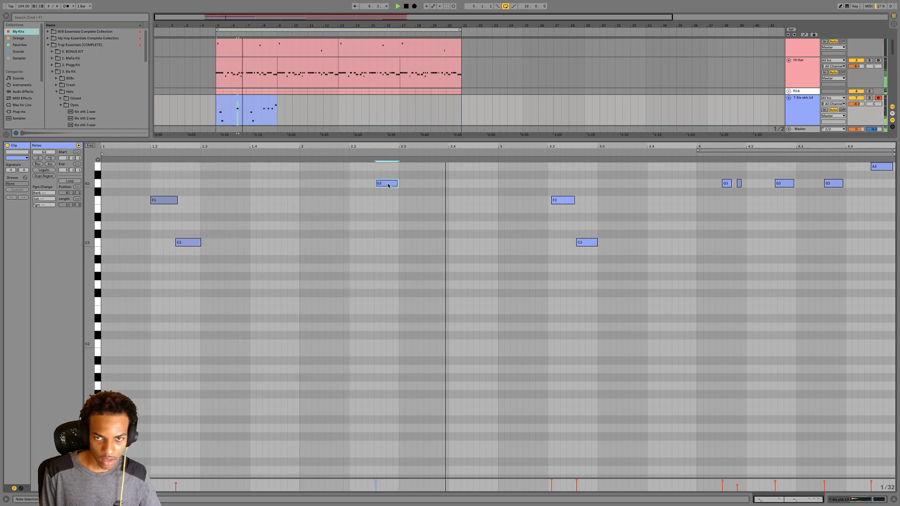
drag(562, 200, 557, 200)
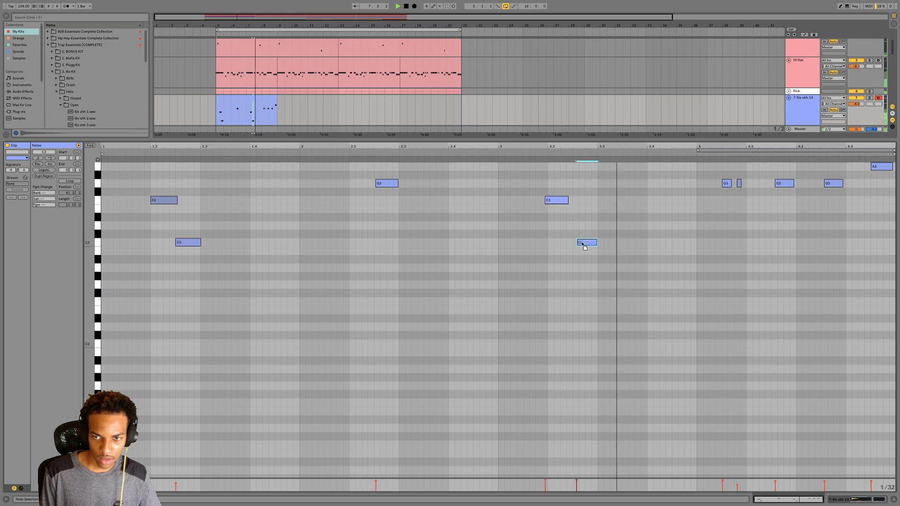
drag(583, 243, 579, 242)
drag(567, 200, 573, 200)
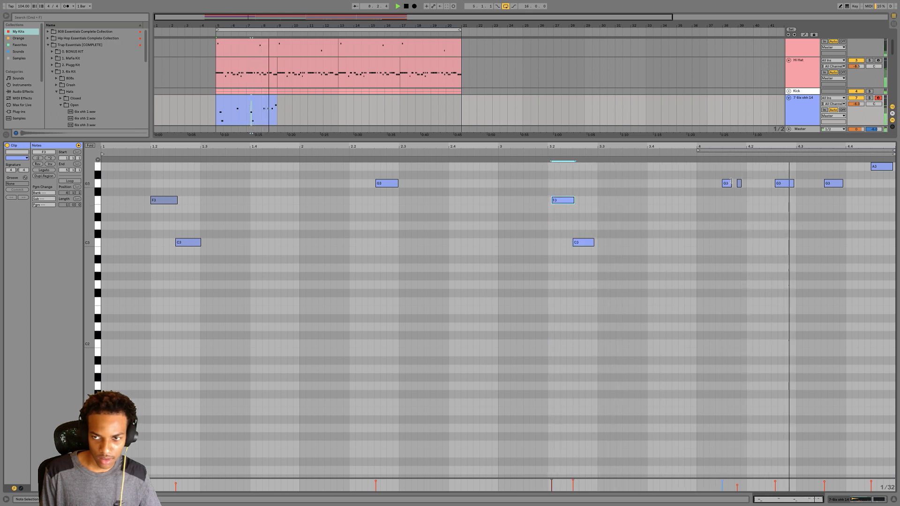
Lower two G3 hits in the clip's fourth bar to D3 and the short one to F3, and nudge the third bar's F3 earlier
drag(777, 183, 778, 226)
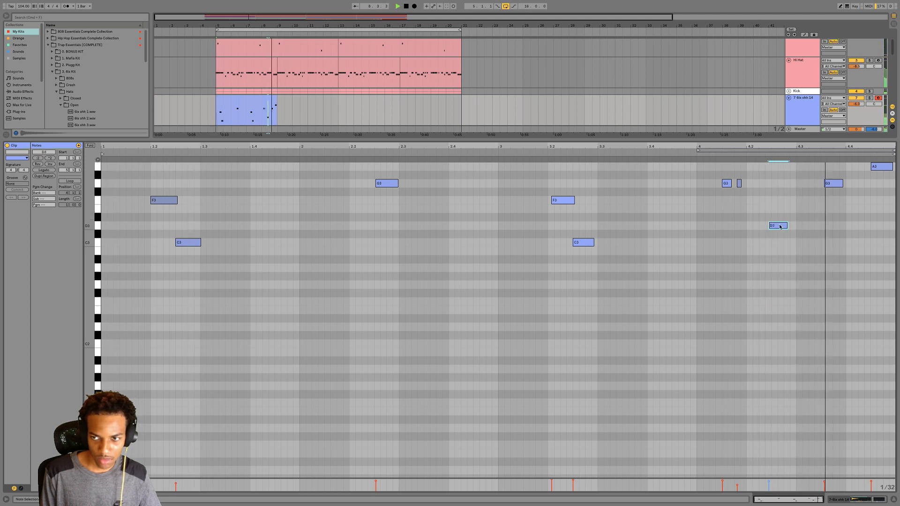
drag(783, 229, 852, 228)
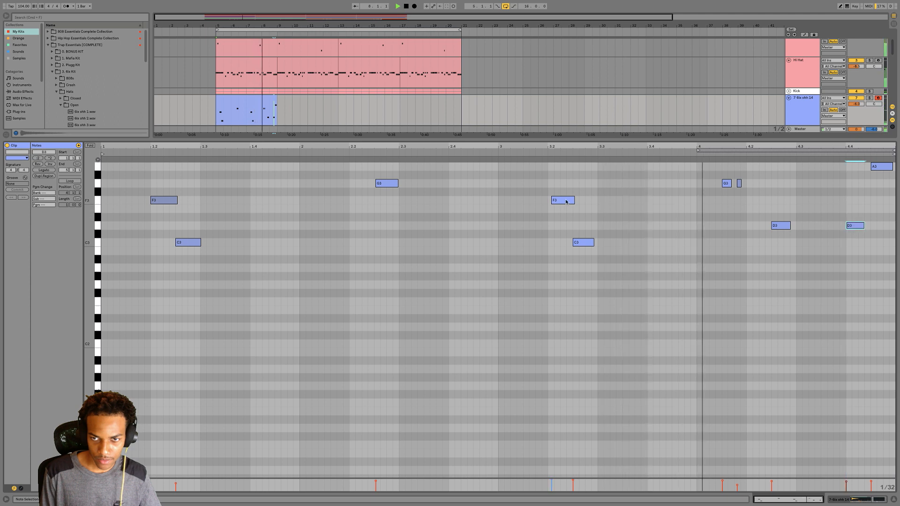
drag(567, 201, 564, 202)
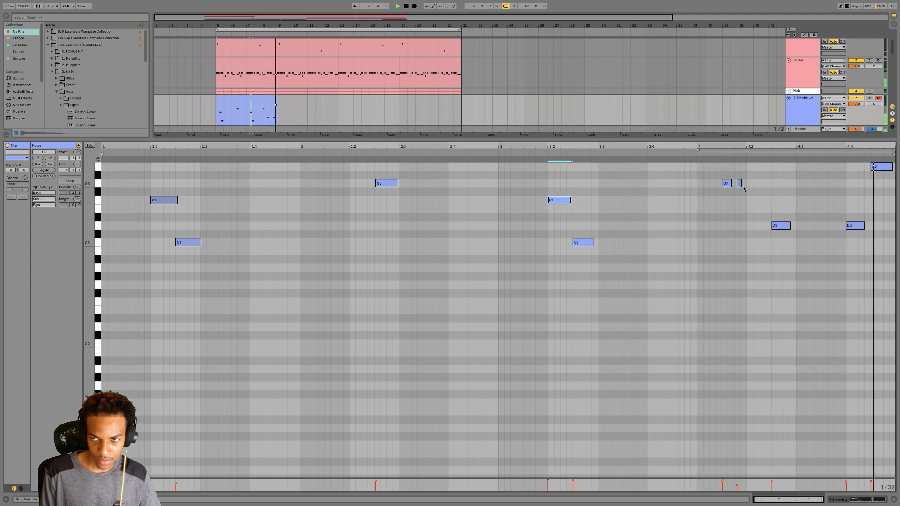
drag(739, 185, 740, 200)
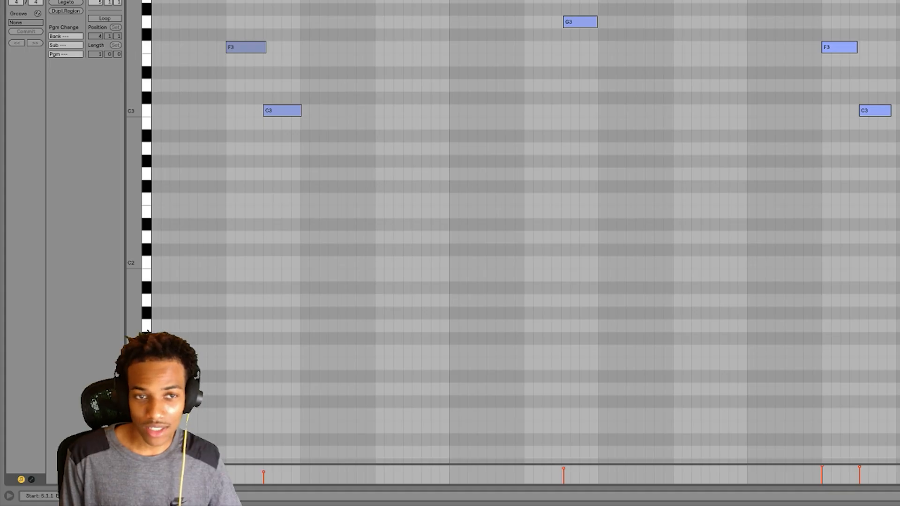
Move the open hat clip to bars 13–16 and play the beat from the Saw Bass clip at bar 17
drag(257, 98, 380, 99)
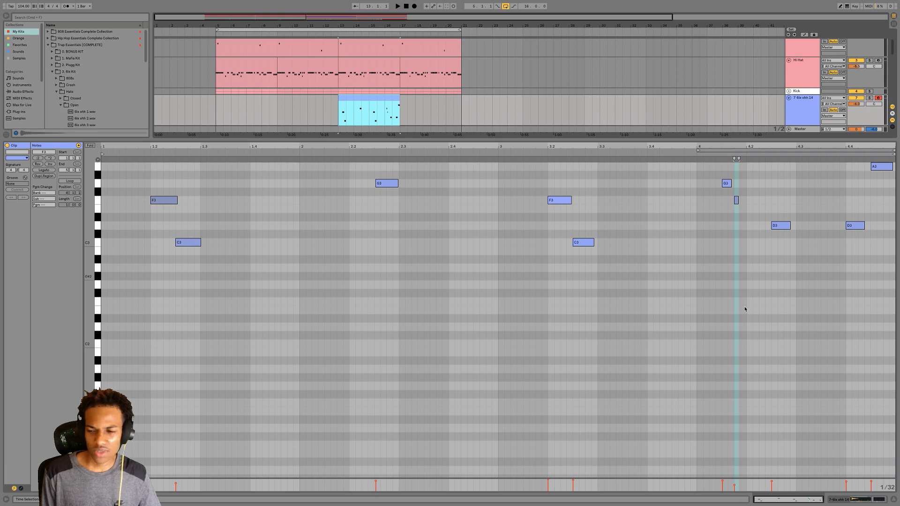
click(894, 499)
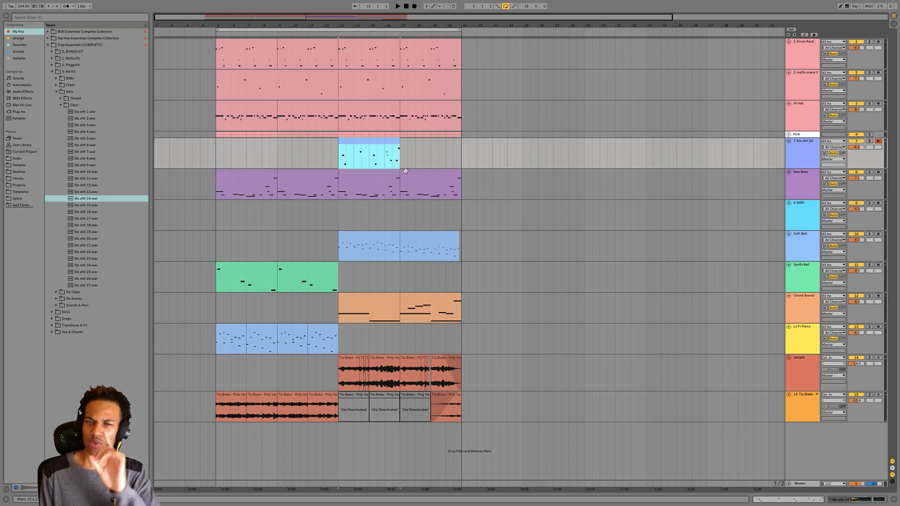
click(800, 192)
click(428, 174)
key(space)
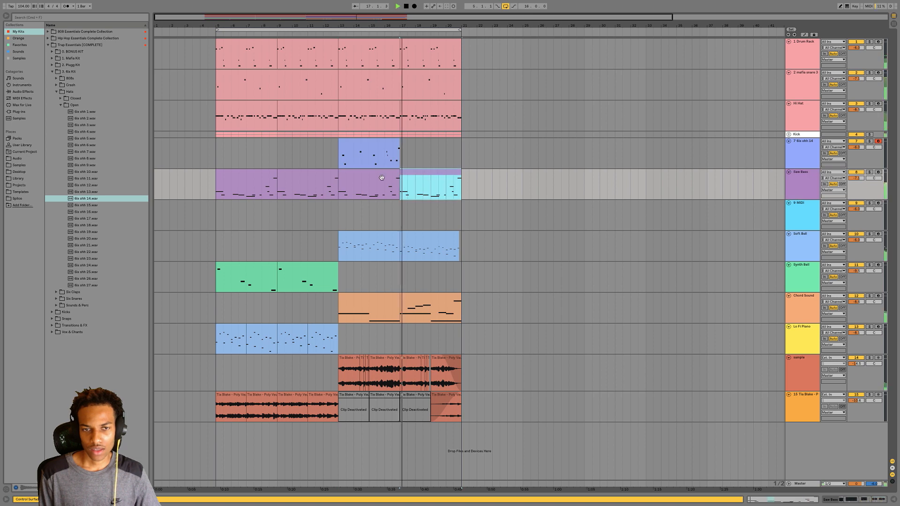
Audition samples from the 808 Essentials Bonus folder and load Angel 808.wav onto the empty MIDI track below Saw Bass
click(768, 218)
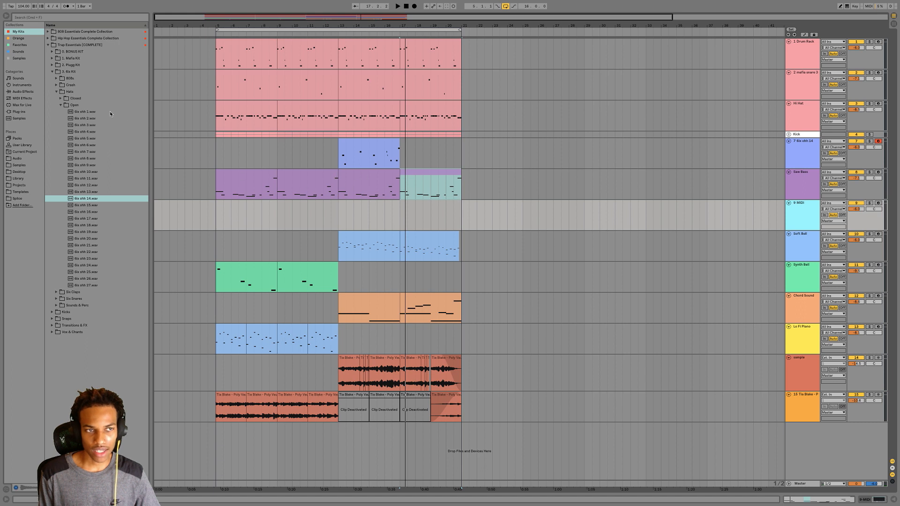
click(67, 32)
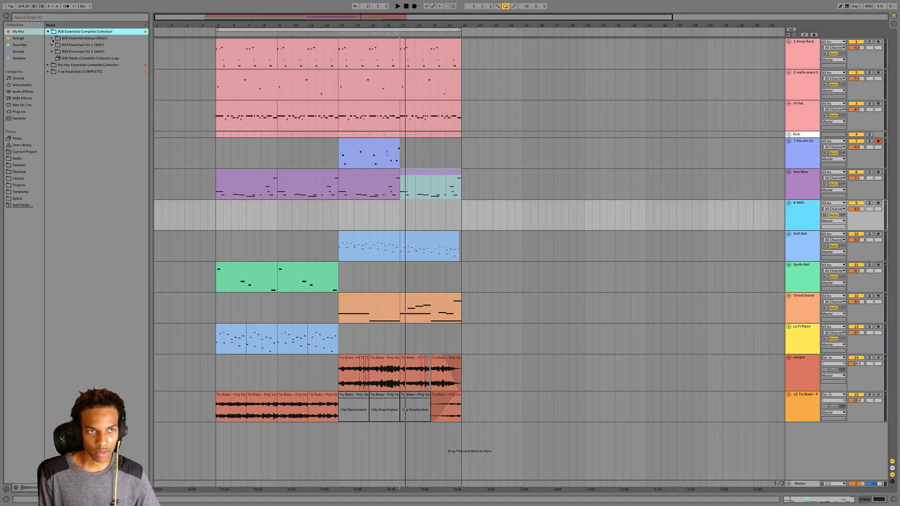
click(53, 39)
click(59, 45)
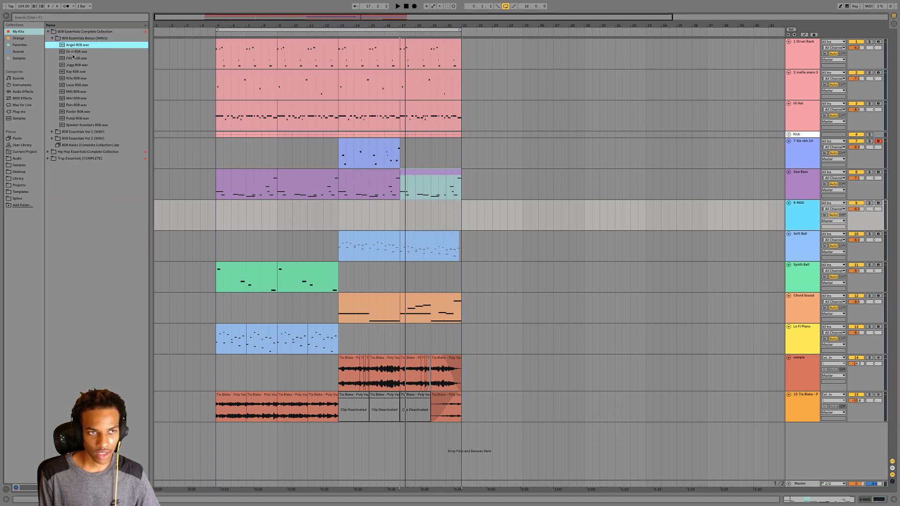
click(74, 72)
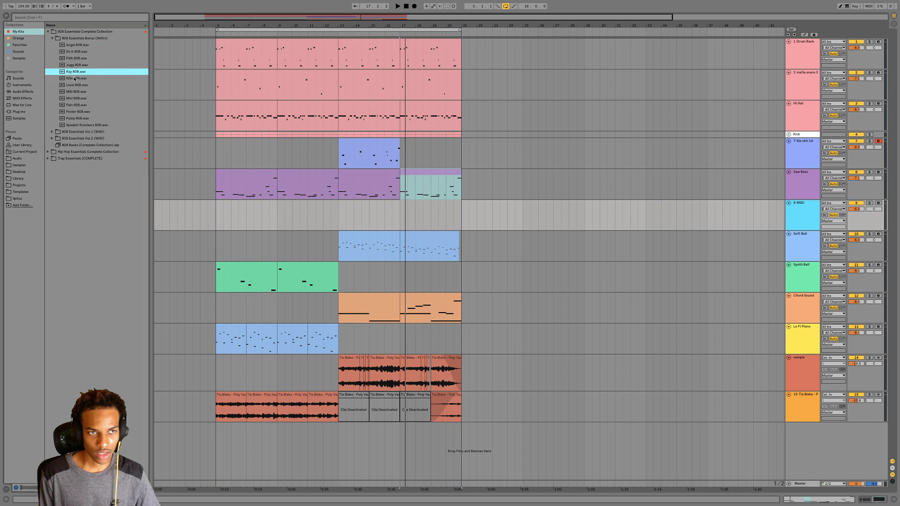
click(86, 46)
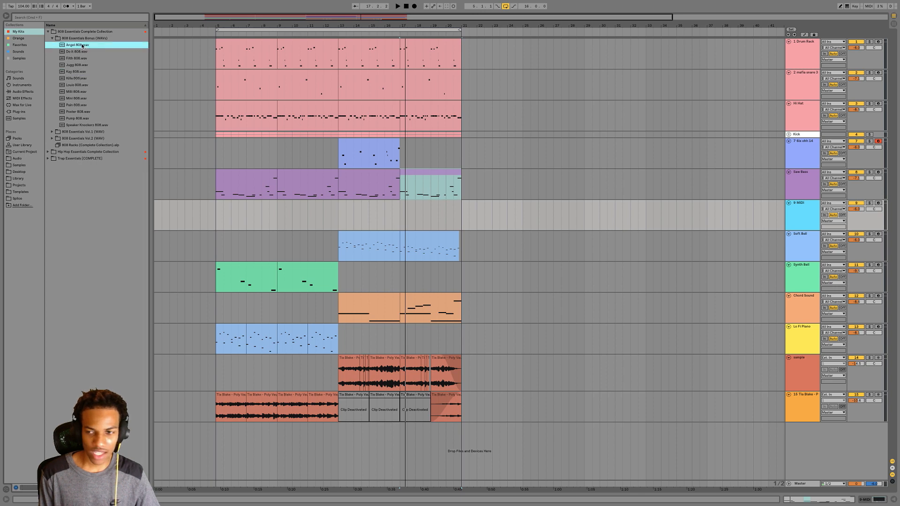
Move the Saw Bass clip at bar 13 to the Angel 808 track and transpose all its notes up one octave
drag(372, 173, 370, 218)
key(space)
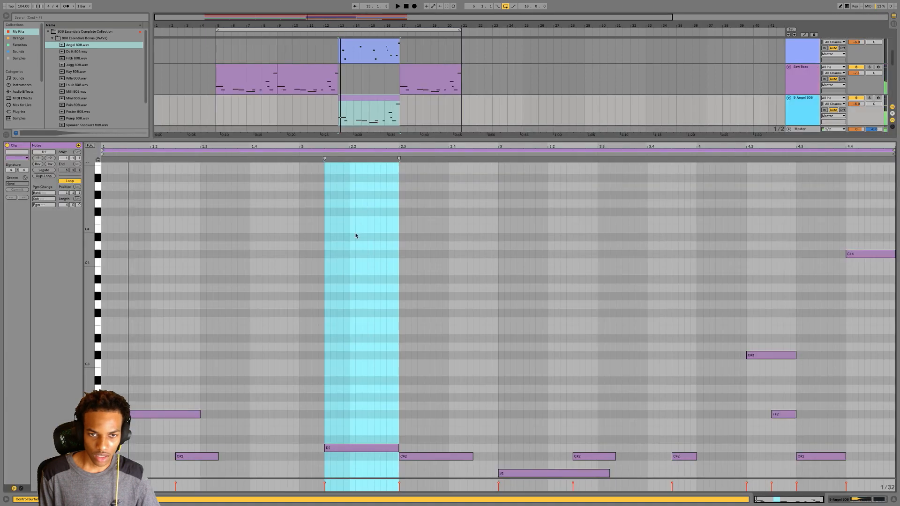
double_click(373, 218)
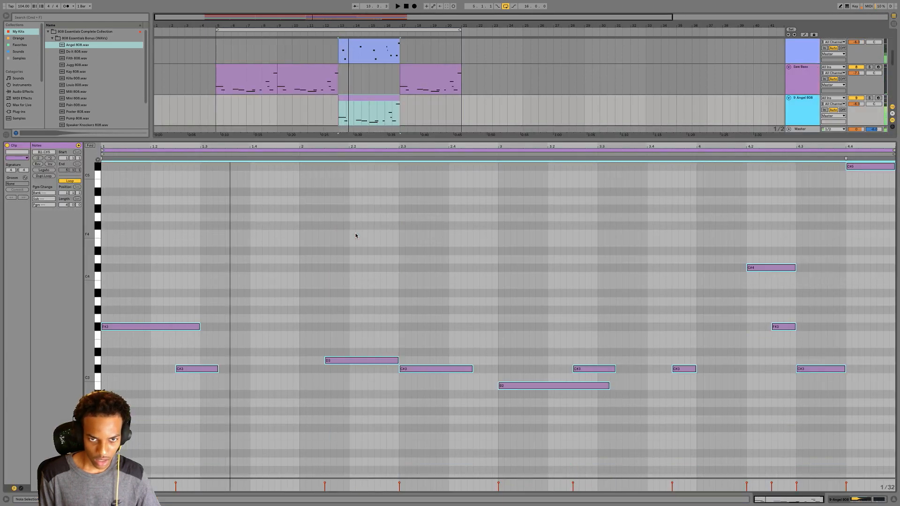
Adjust the voice setting of the Angel 808 sampler, set its glide mode to Glide, and play the clip in bars 13–16
click(834, 498)
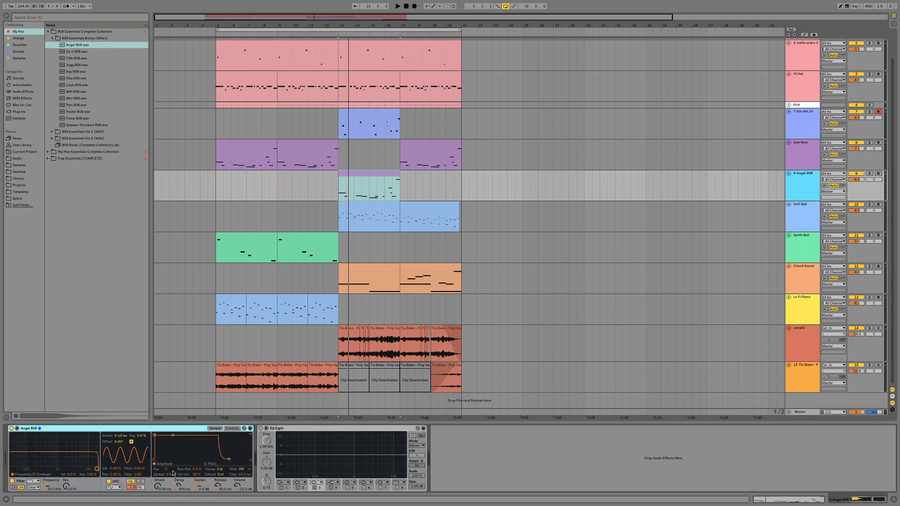
click(215, 429)
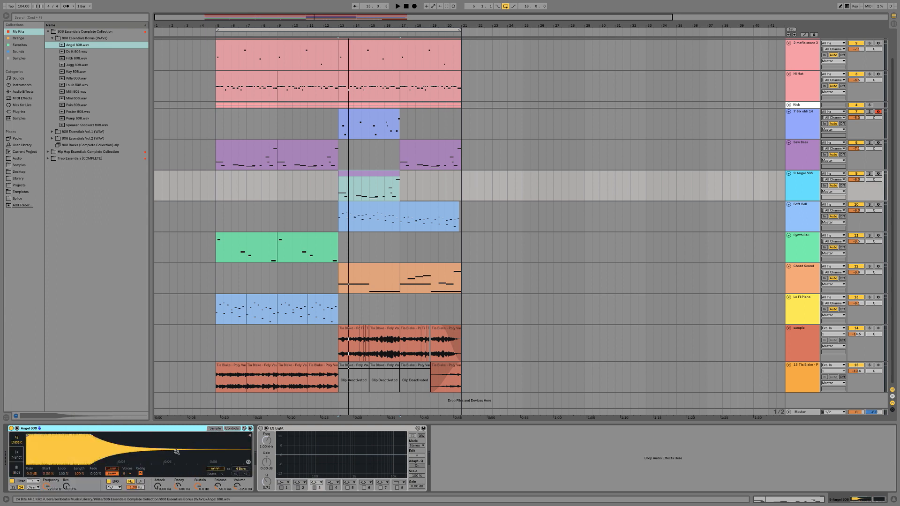
click(131, 476)
click(172, 418)
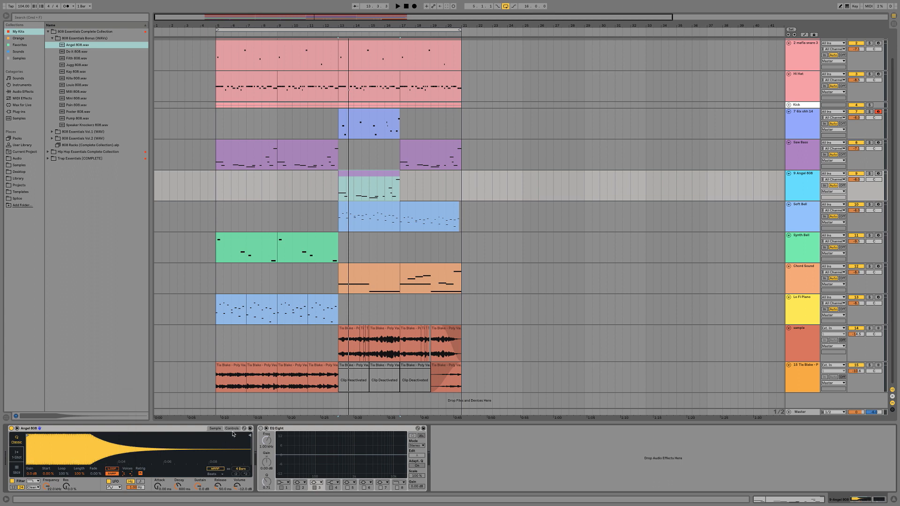
click(232, 429)
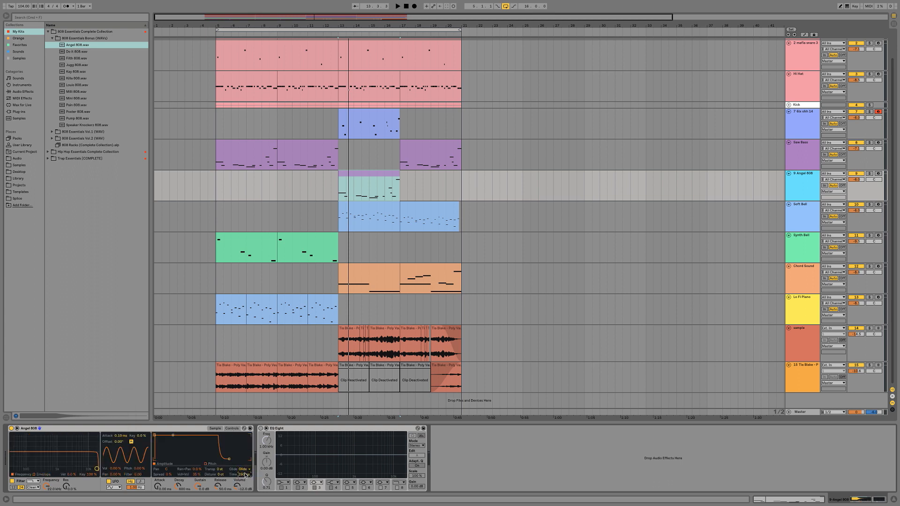
key(space)
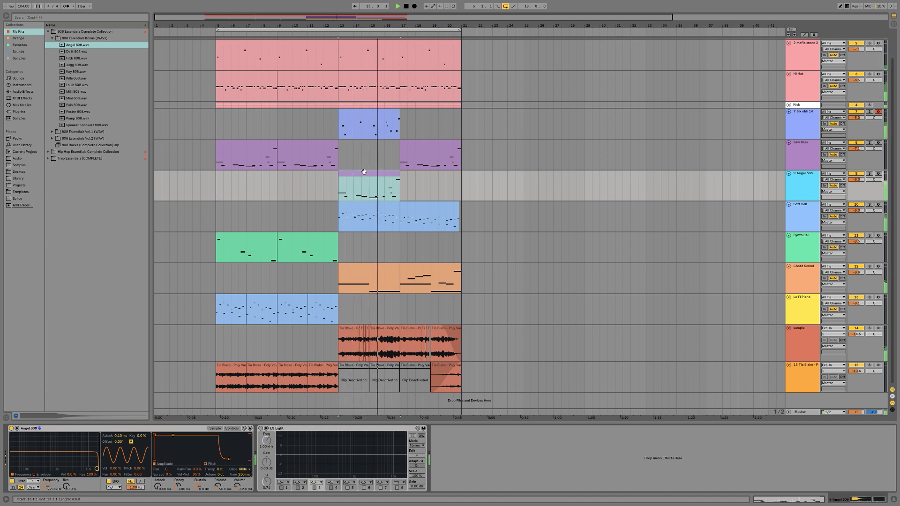
double_click(381, 177)
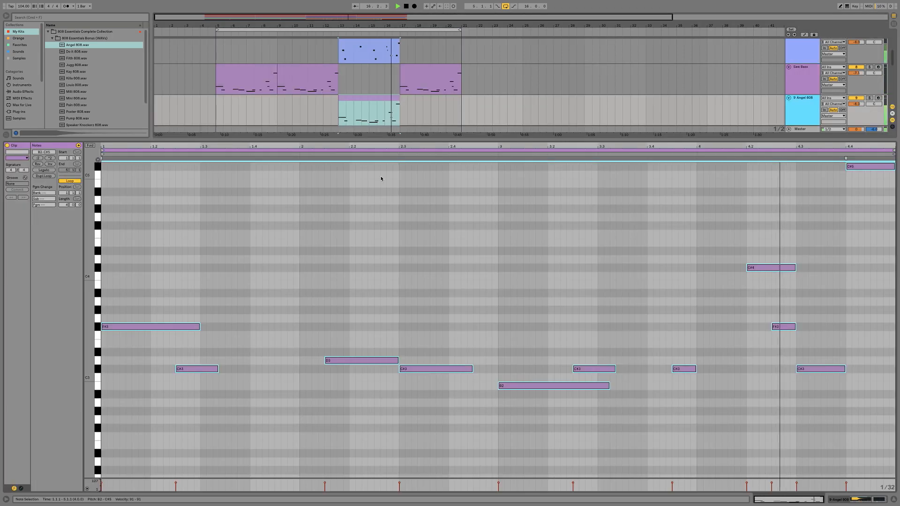
click(630, 369)
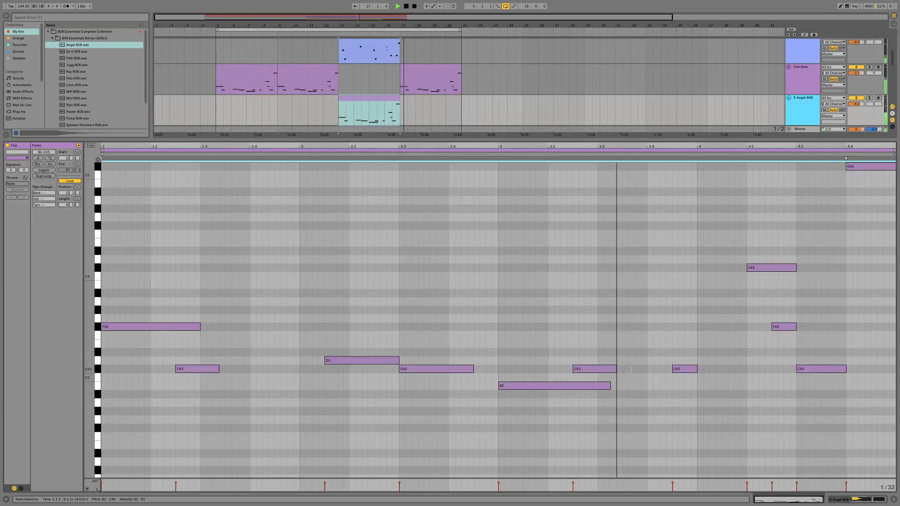
key(super+a)
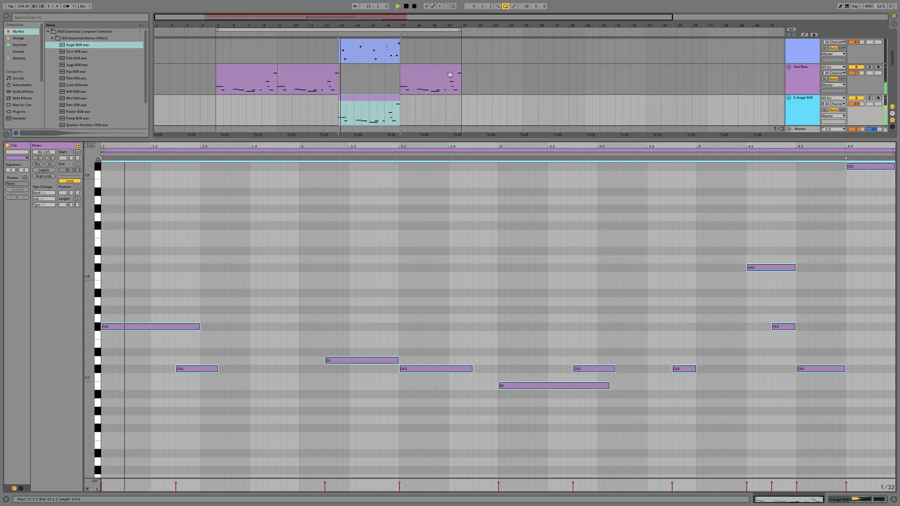
key(space)
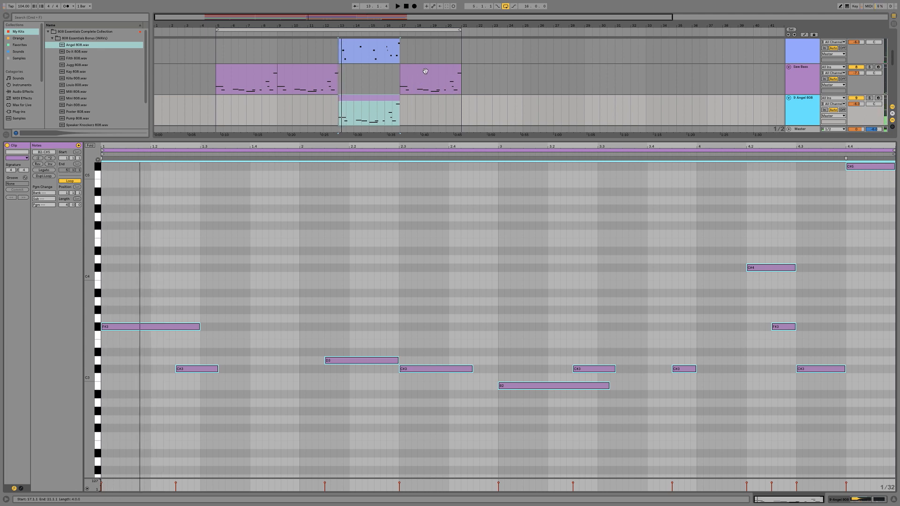
Move the Saw Bass clip at bar 17 to the Angel 808 track and transpose all its notes up one octave
click(426, 71)
drag(428, 74, 428, 110)
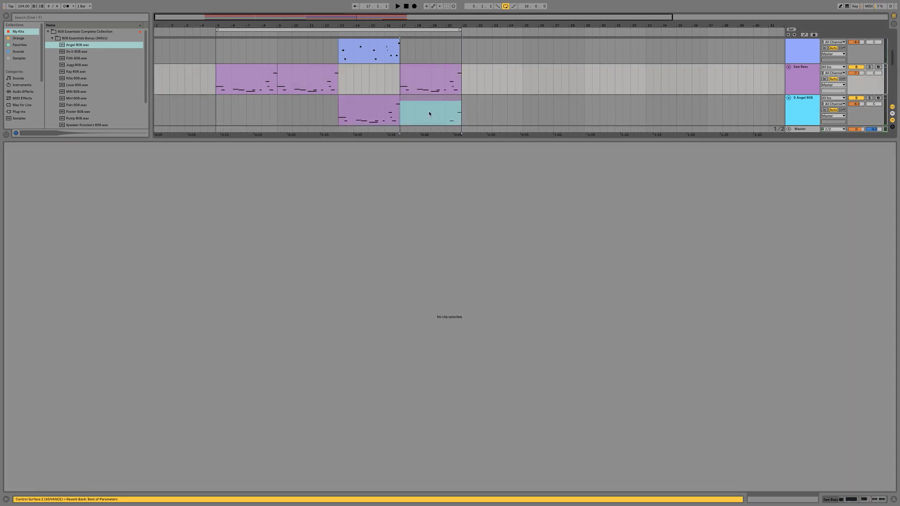
key(space)
key(ctrl+a)
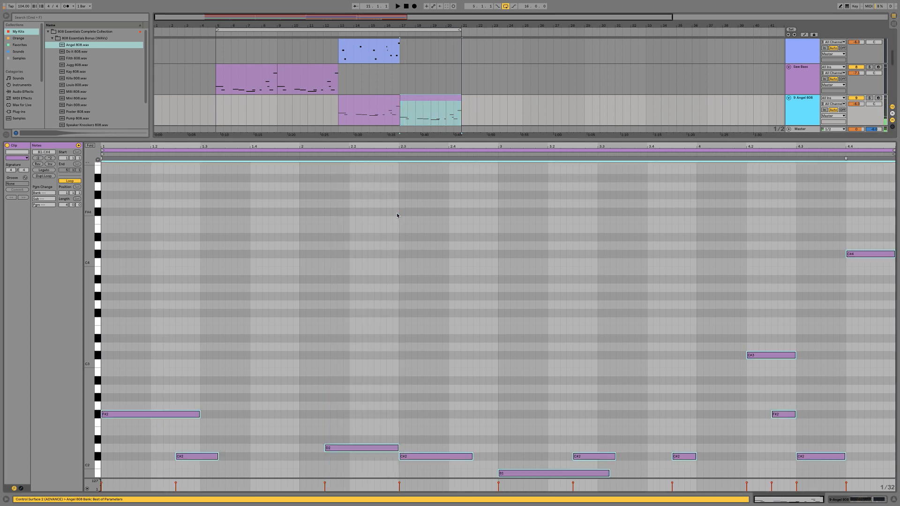
key(shift+Up)
key(shift+Up)
key(space)
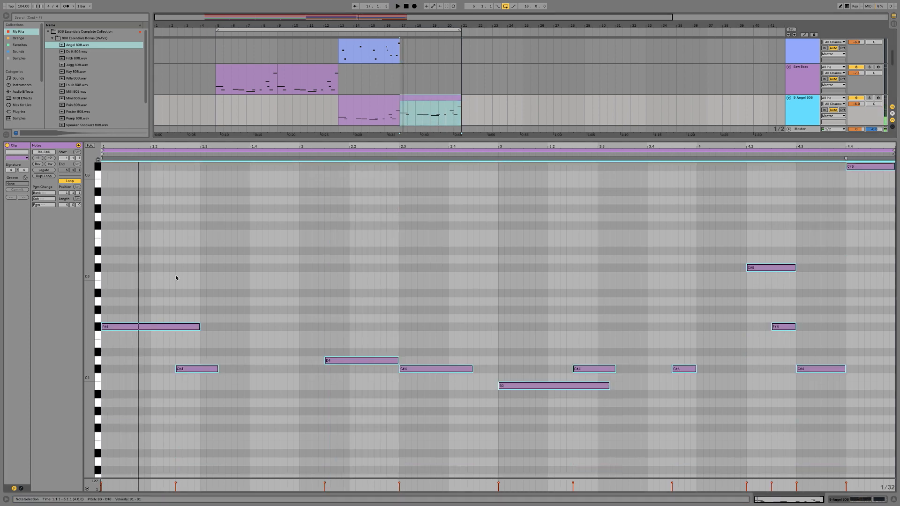
key(shift+Down)
Shorten the opening F#3 note and the following C#3 note in the Angel 808 clip at bar 17
click(178, 428)
click(198, 416)
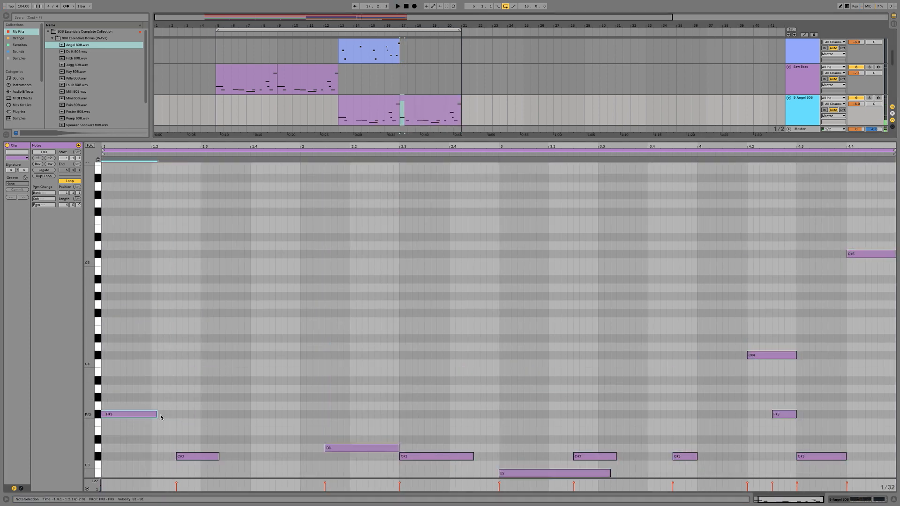
drag(206, 414, 127, 414)
key(space)
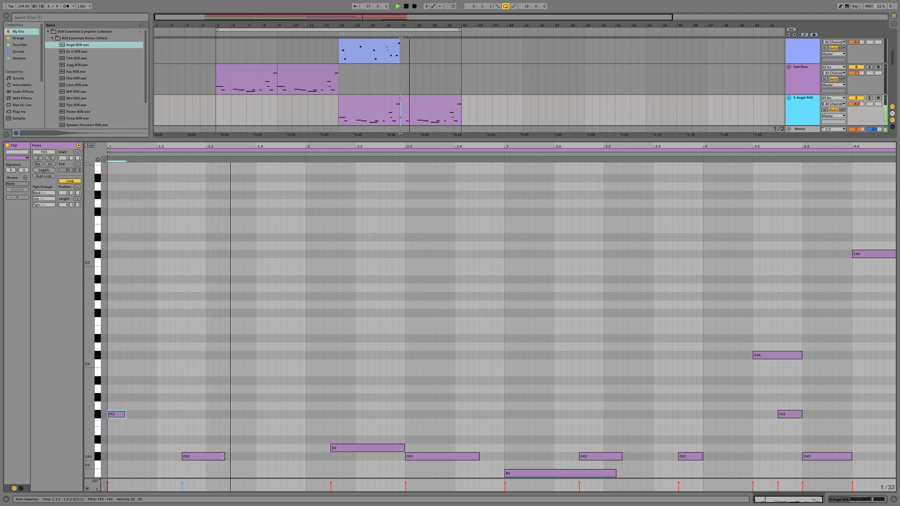
drag(224, 456, 207, 456)
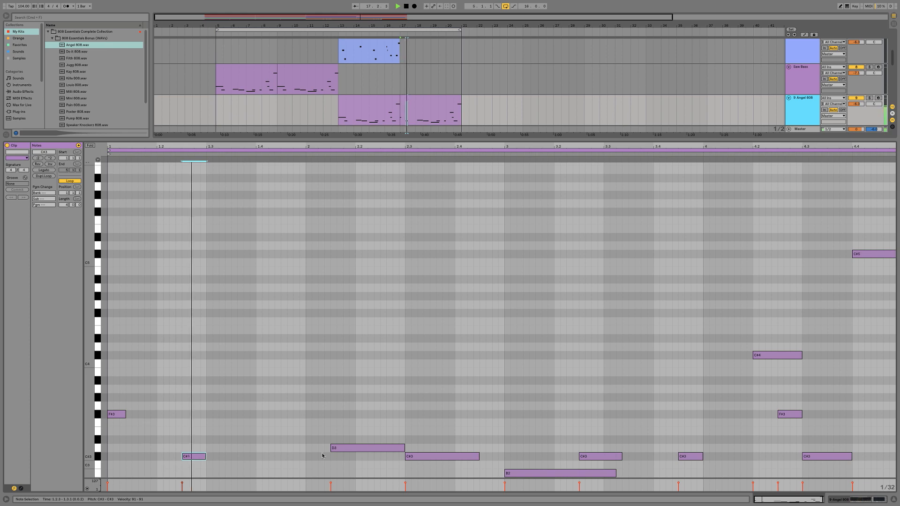
Play the beat from bar 13 and review the notes of the first Angel 808 clip, checking its D3 hits in the second bar
click(330, 93)
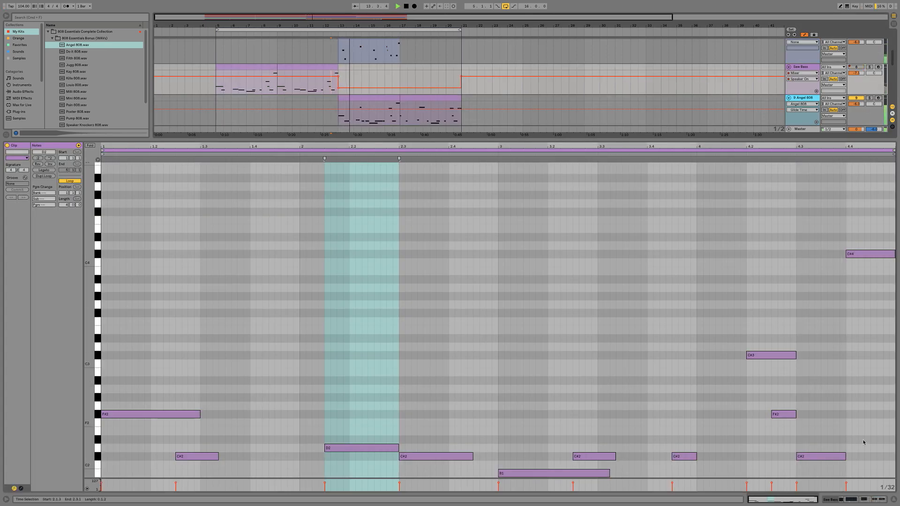
click(894, 499)
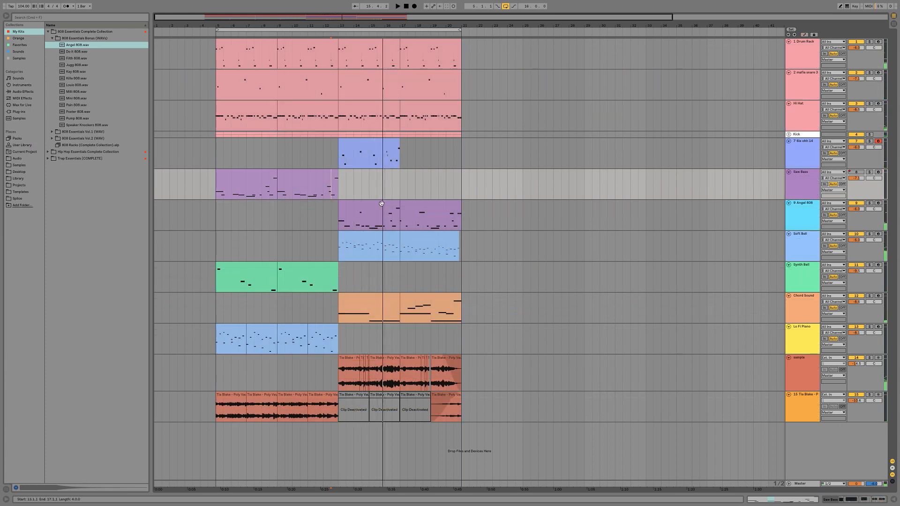
double_click(383, 204)
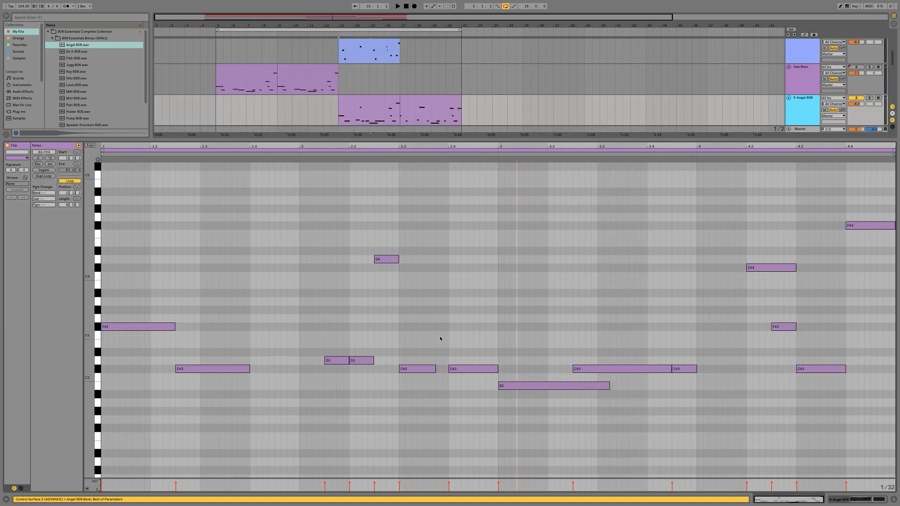
click(331, 361)
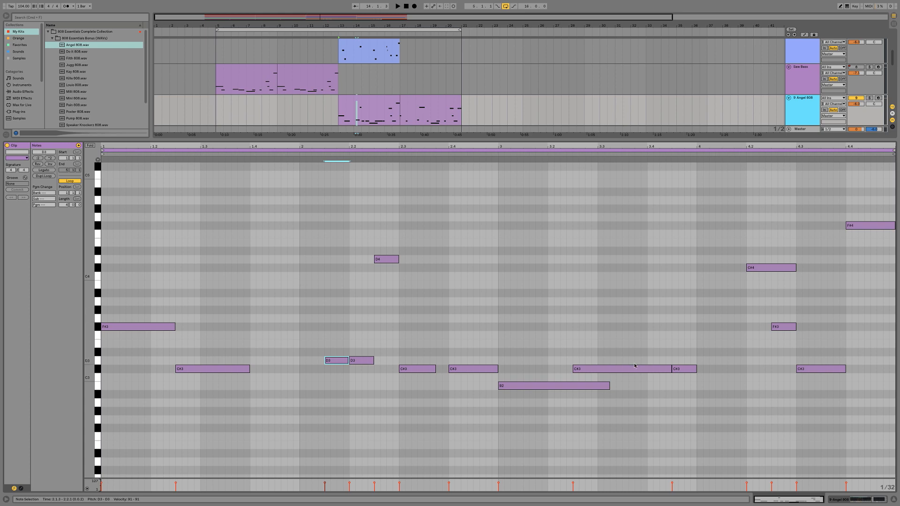
click(894, 499)
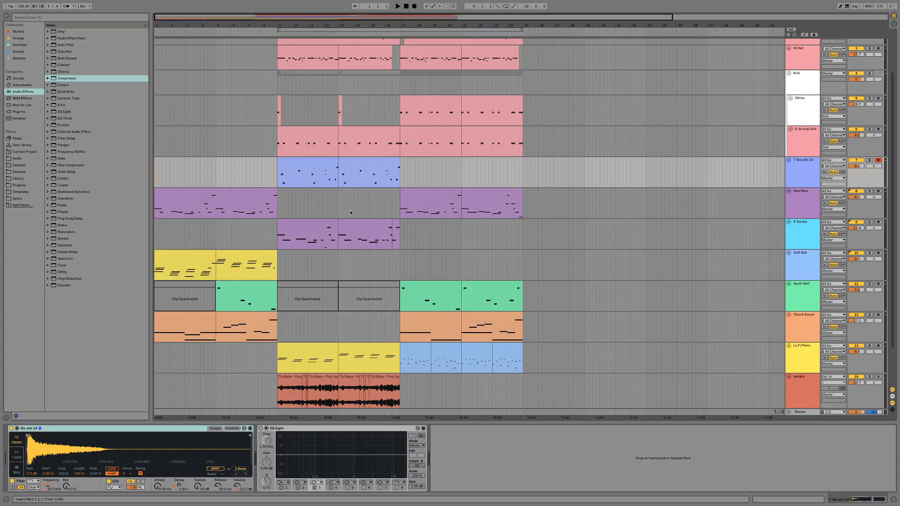
Solo the Soft Bell track, open its first clip's notes and listen to the part
mouse_move(282, 26)
mouse_down()
mouse_move(281, 75)
mouse_move(282, 29)
mouse_up()
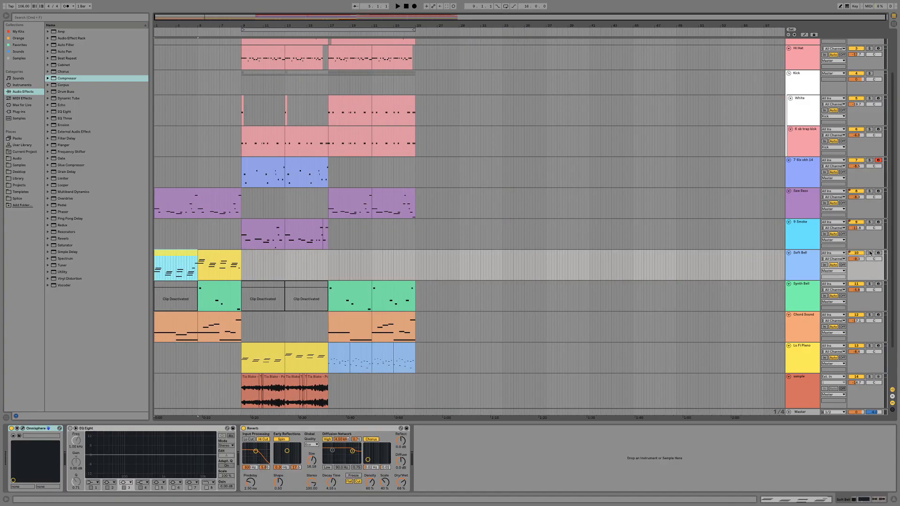
click(870, 253)
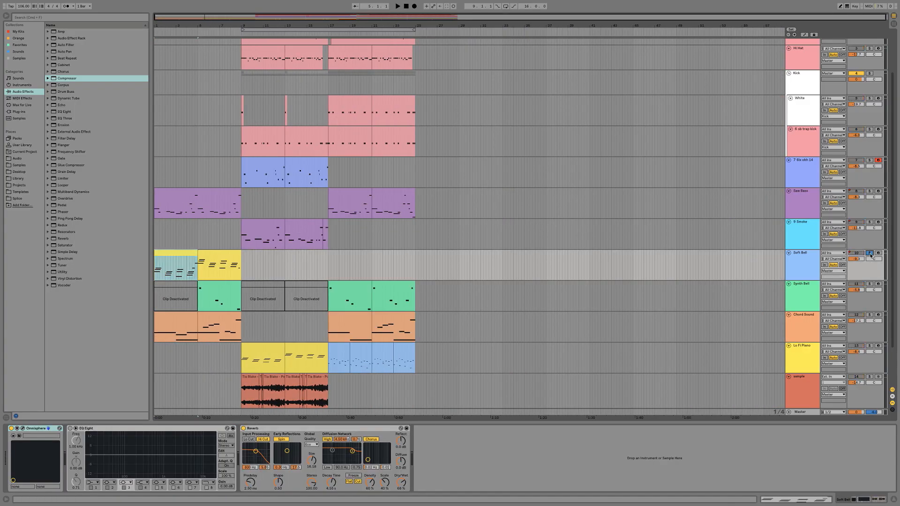
double_click(179, 256)
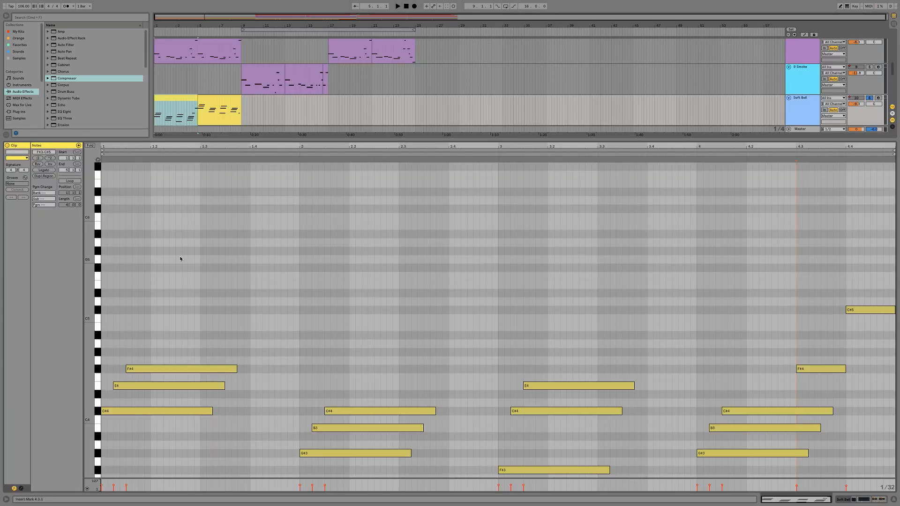
click(228, 300)
mouse_move(220, 147)
mouse_down()
mouse_move(220, 187)
mouse_move(220, 147)
mouse_up()
drag(234, 112, 226, 112)
click(188, 98)
key(space)
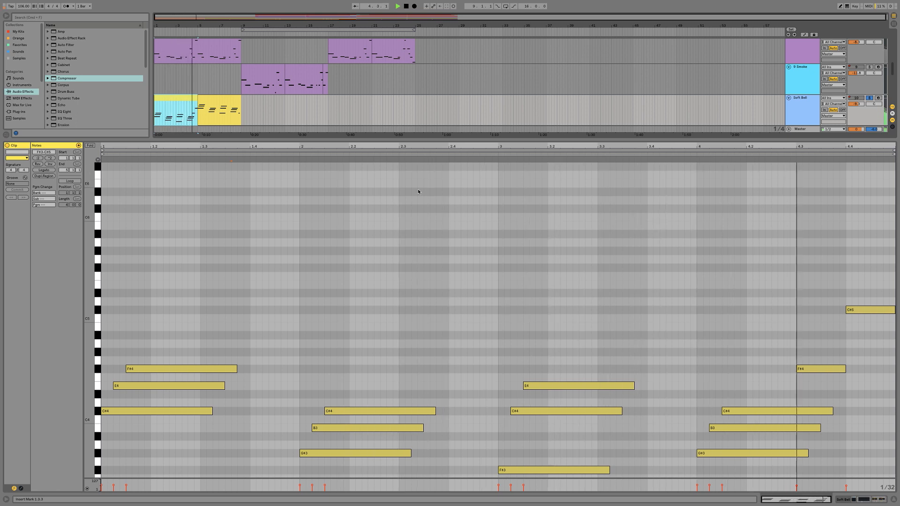
click(894, 498)
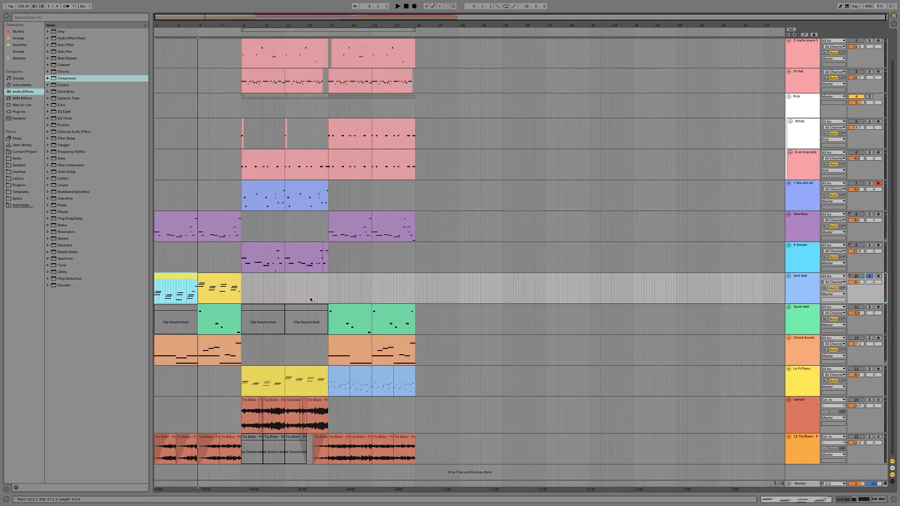
Open the Smoke track's devices, solo the track alongside Soft Bell and play its clip from bar 9
double_click(803, 256)
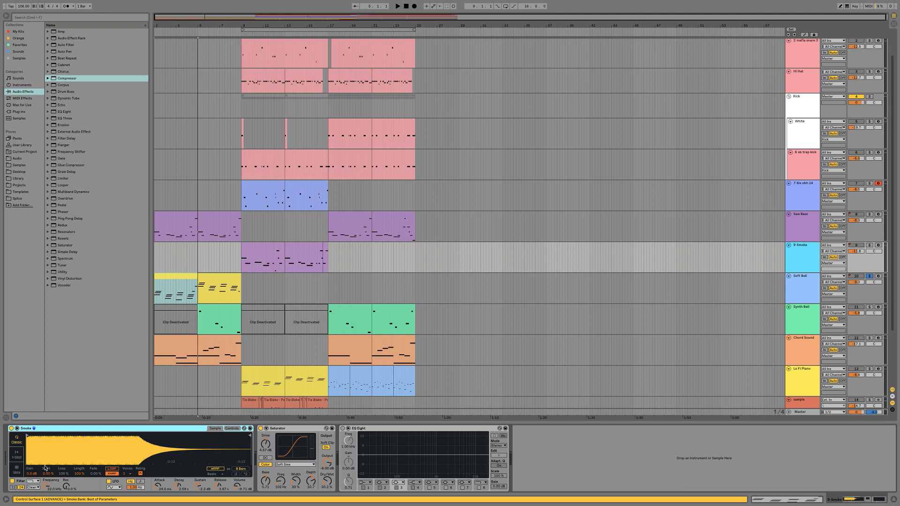
click(280, 263)
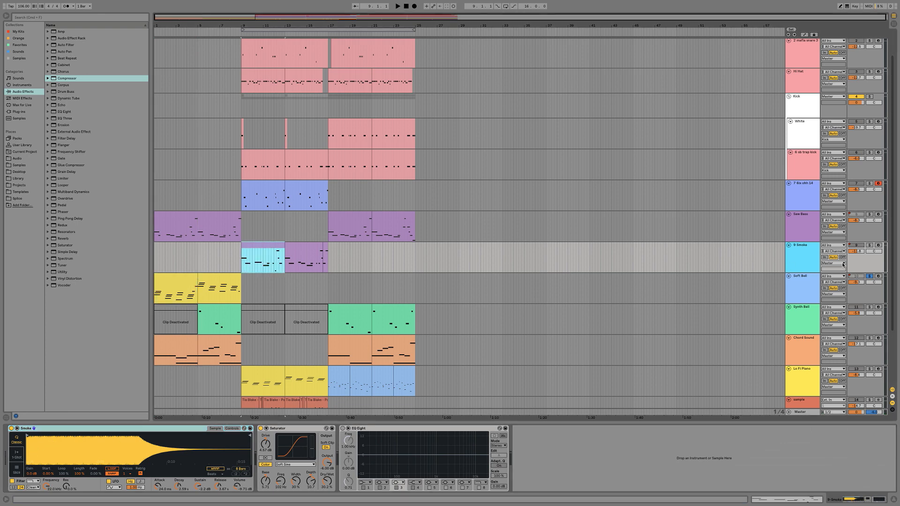
key(space)
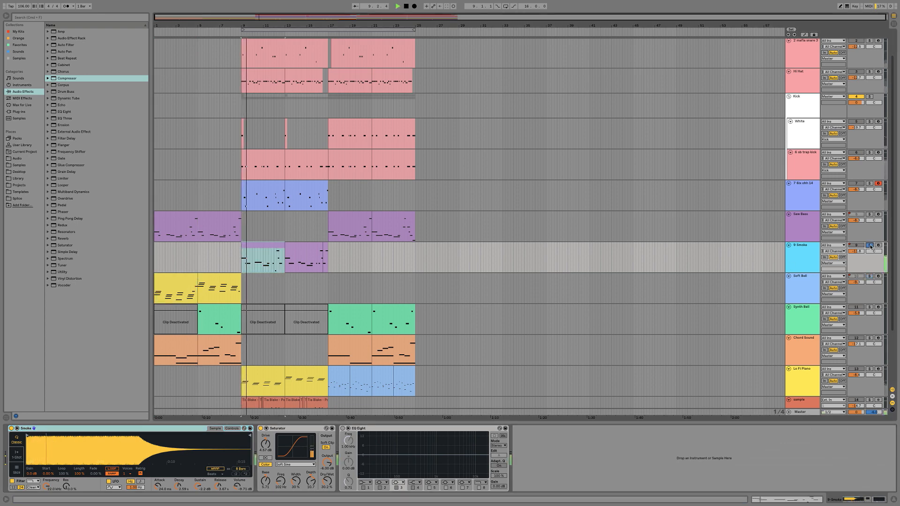
Solo the Smoke track on its own, listen to its first clip and stop playback
click(870, 246)
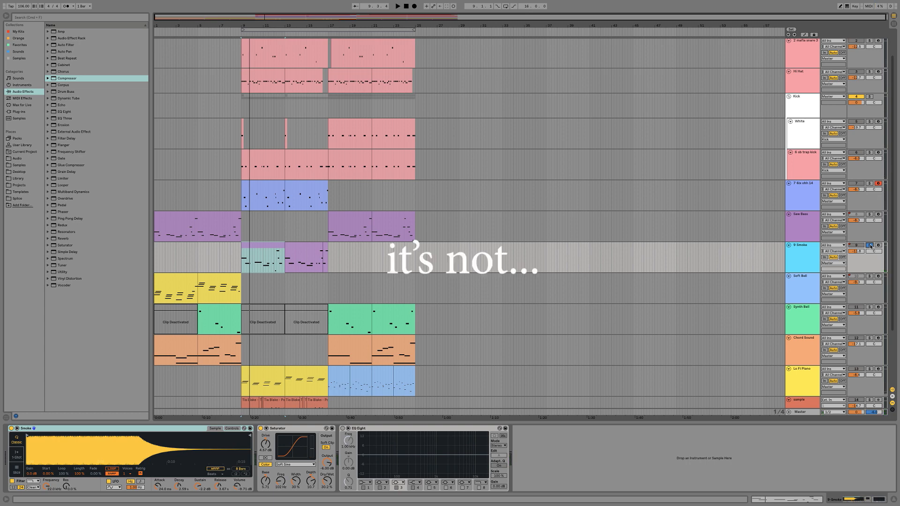
key(space)
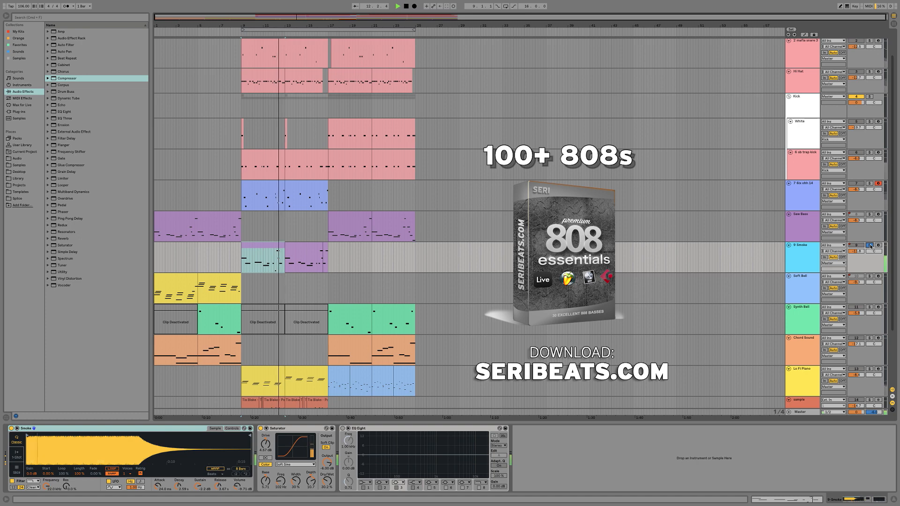
key(space)
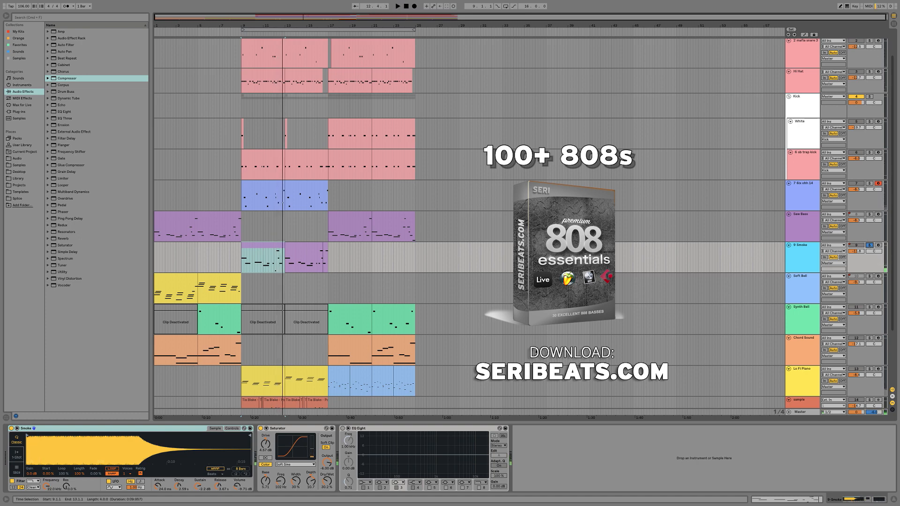
scroll(625, 374, down, 3)
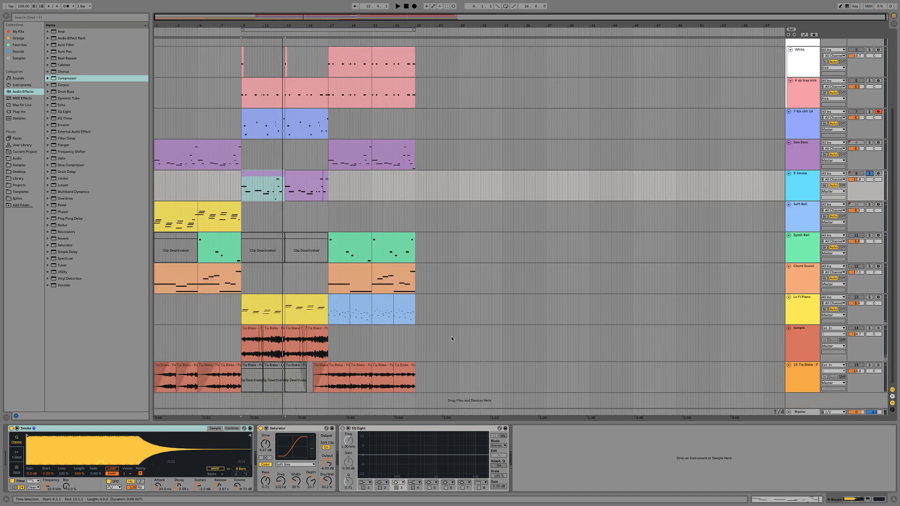
Show the mafia snare track's devices, solo the track to listen to its clip from bar 9, then remove the solo
scroll(451, 337, up, 5)
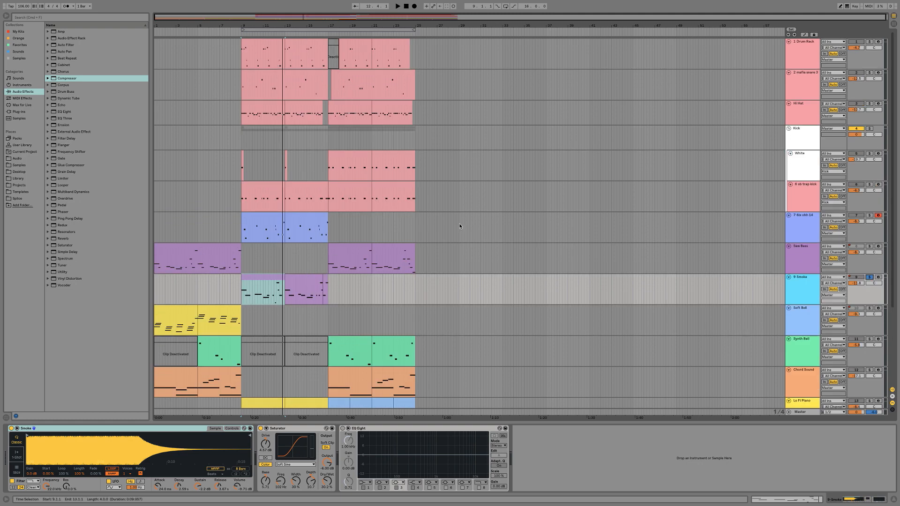
click(809, 81)
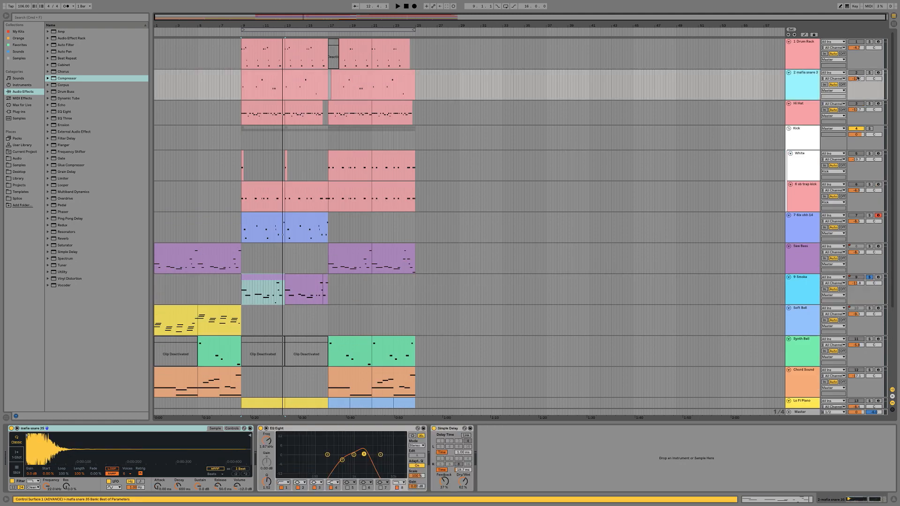
click(870, 73)
click(249, 79)
key(space)
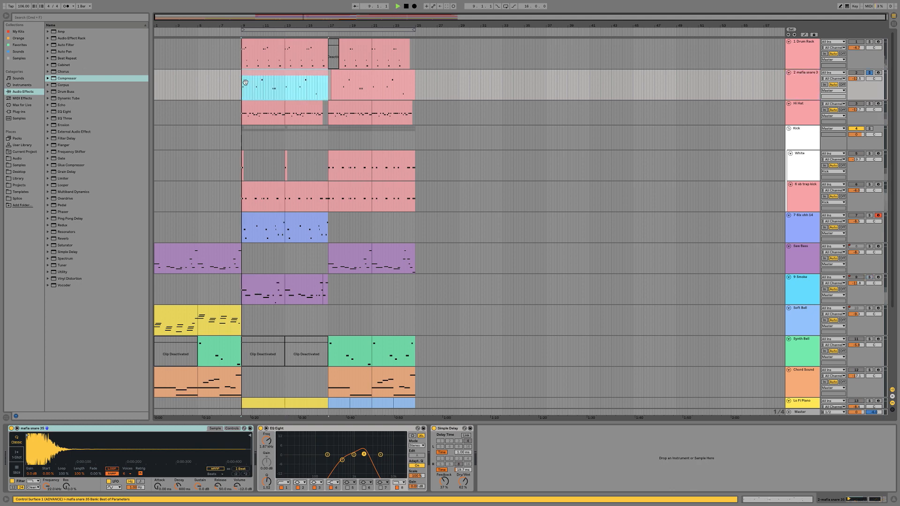
click(252, 97)
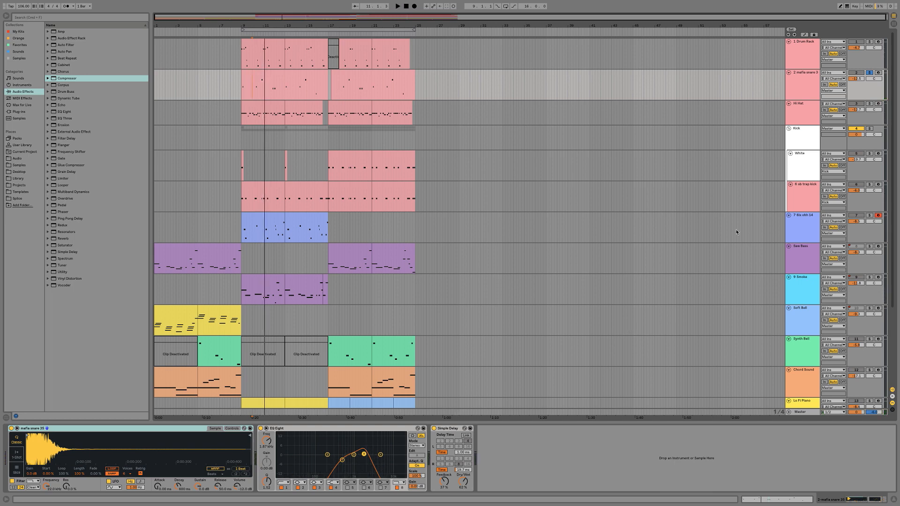
click(870, 74)
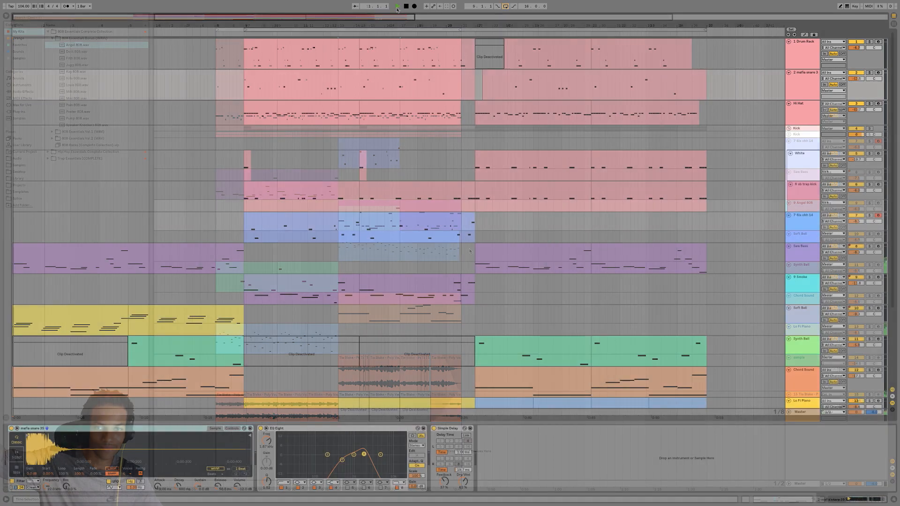
Review the notes of the first Soft Bell clip and the active Synth Bell clip at bar 5 during full playback
scroll(259, 196, down, 5)
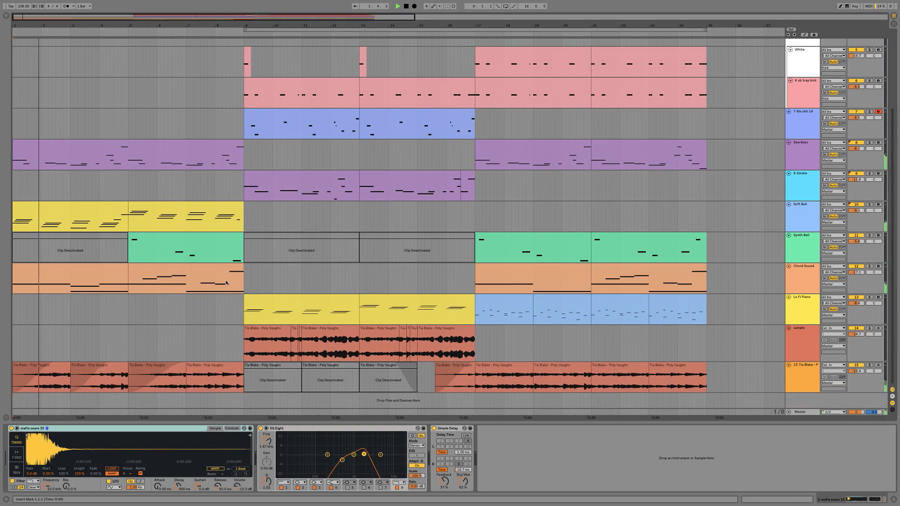
double_click(102, 212)
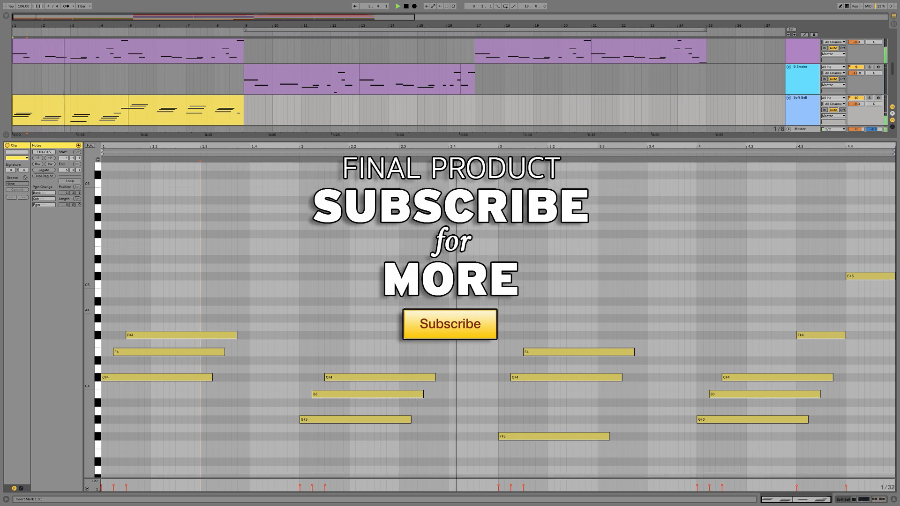
scroll(700, 449, down, 3)
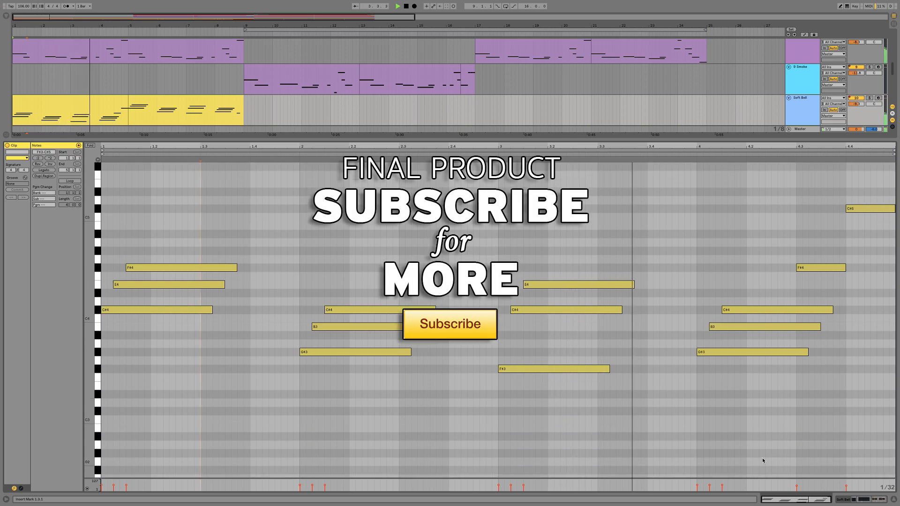
click(892, 502)
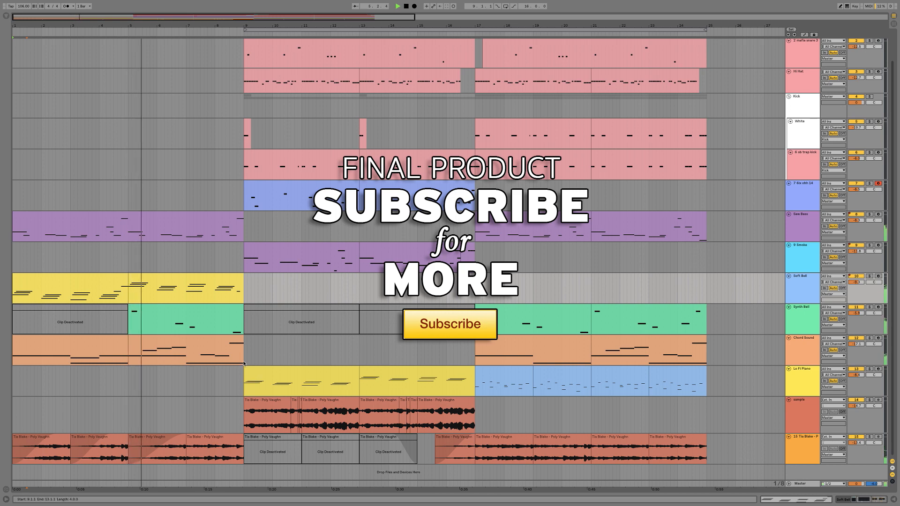
double_click(236, 321)
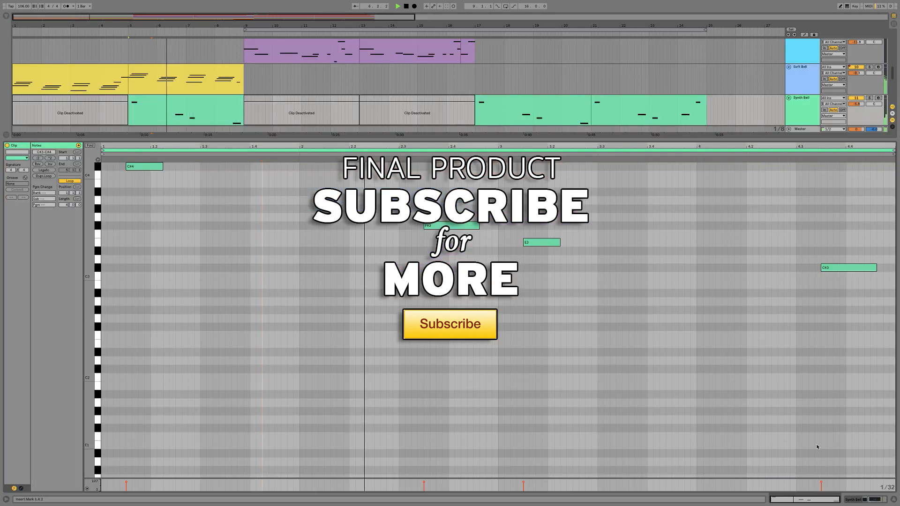
click(893, 500)
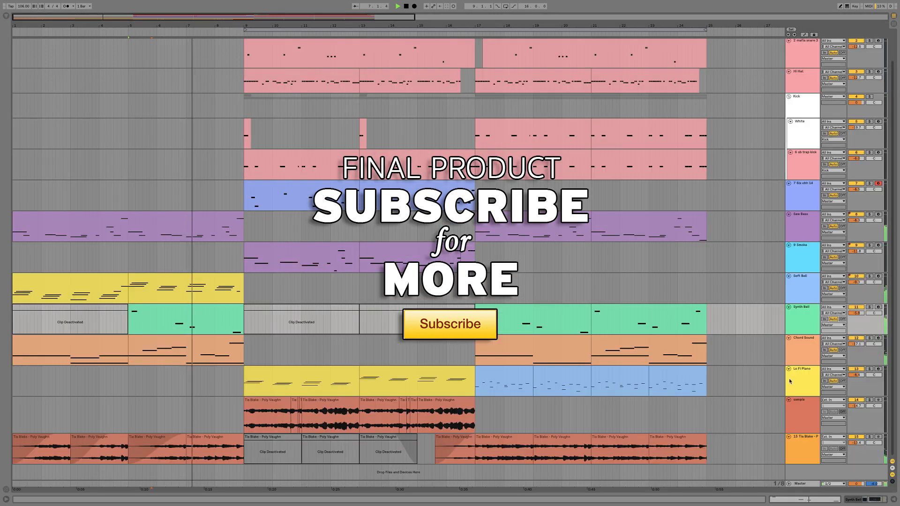
Show the Master track's effects and inspect the FabFilter Pro-L and Pro-C 2 plug-in windows
double_click(792, 357)
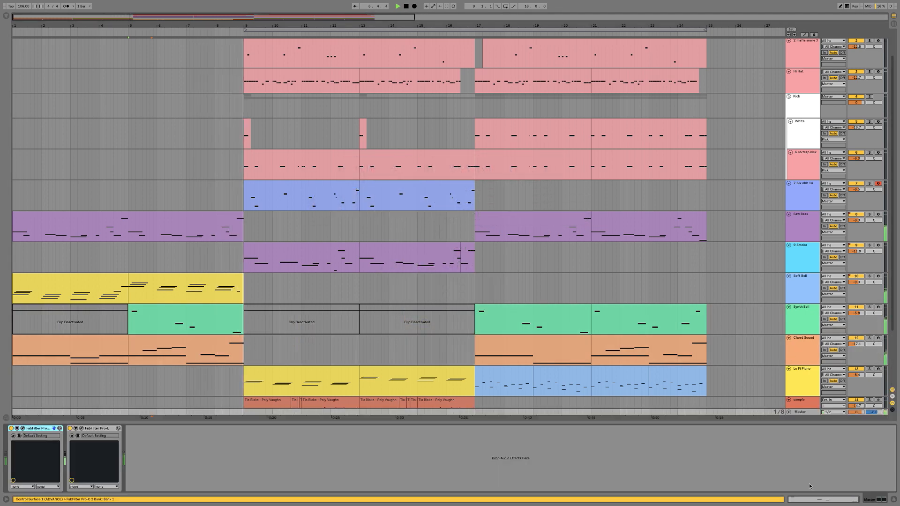
click(80, 429)
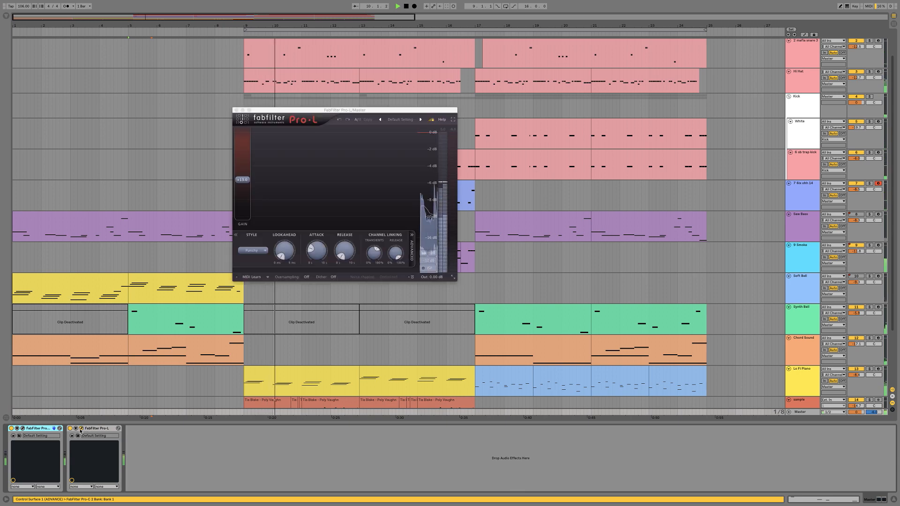
click(22, 429)
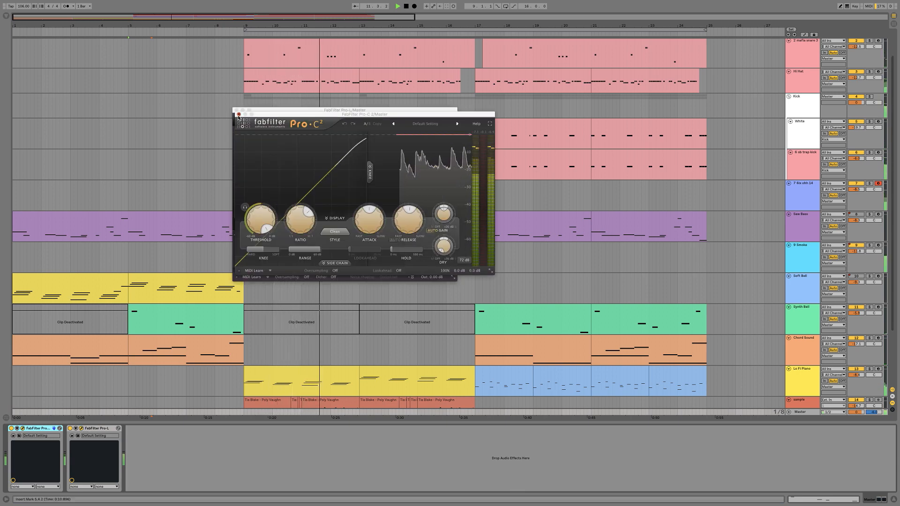
click(239, 114)
Open the second Drum Rack clip at bar 13 and inspect the track's device chain
scroll(327, 276, up, 2)
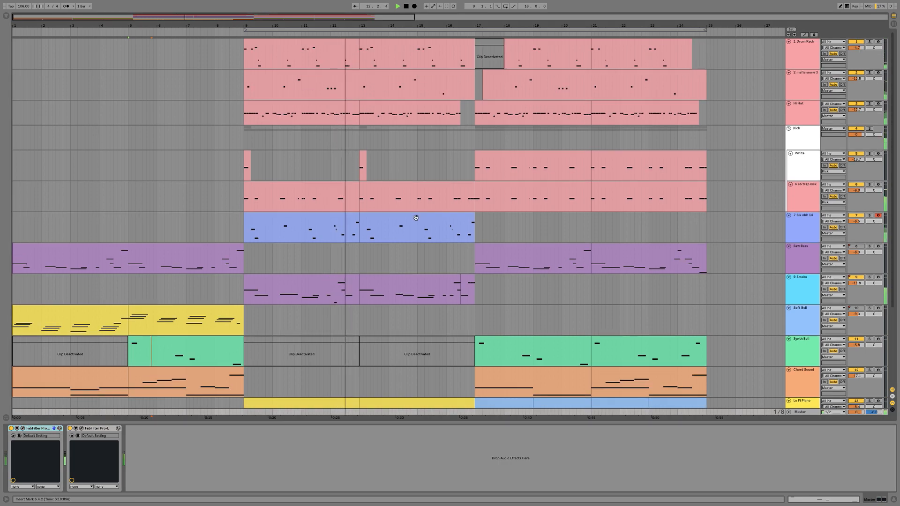
double_click(461, 59)
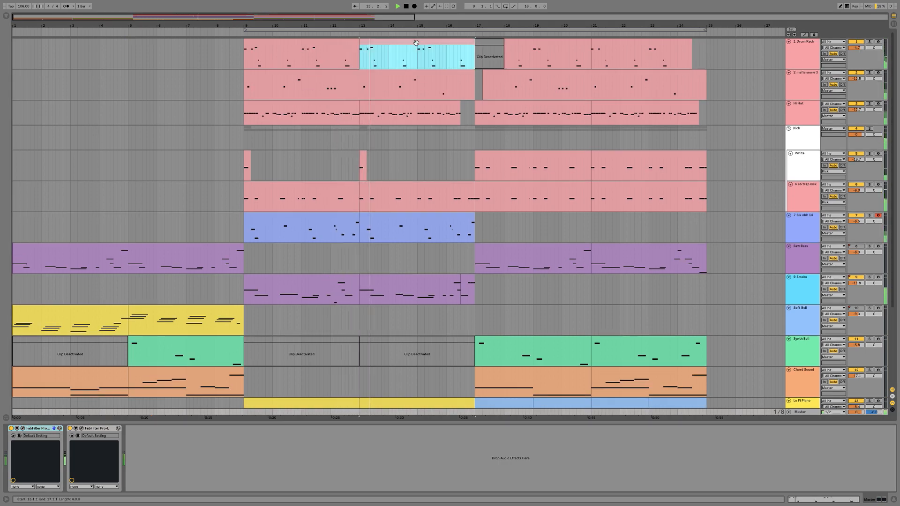
click(844, 499)
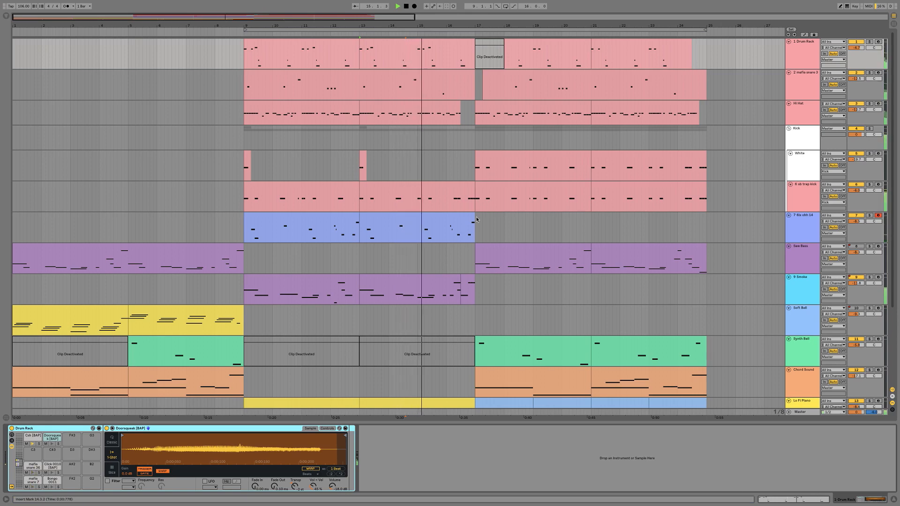
Review the notes of the Smoke clip at bar 13 and return to the arrangement
scroll(450, 268, down, 4)
double_click(440, 183)
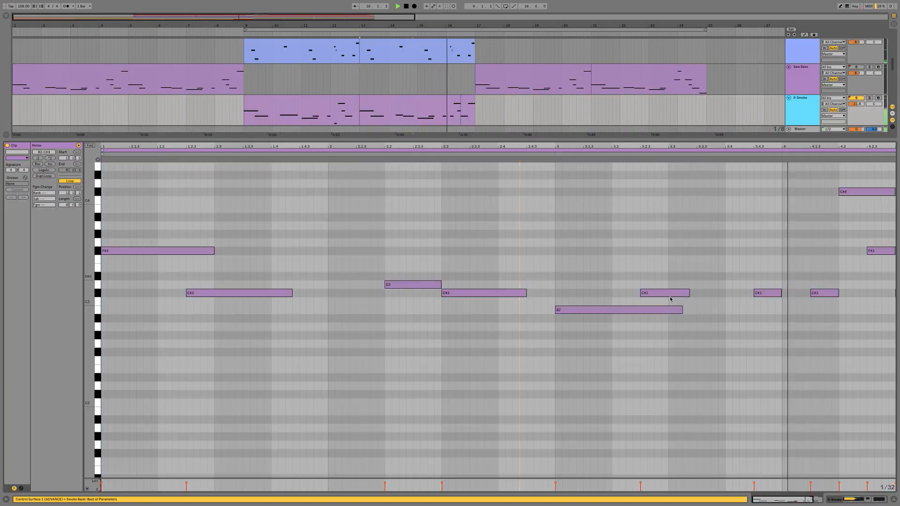
click(894, 499)
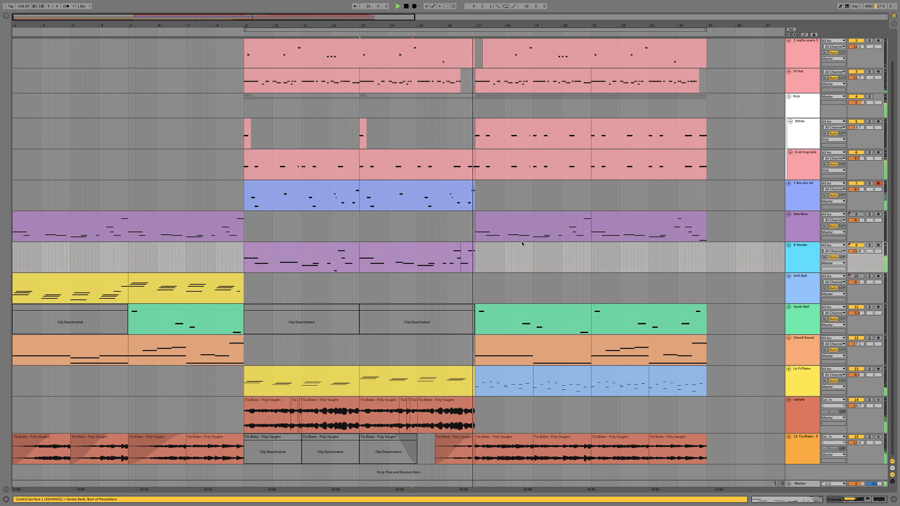
Show the Saw Bass track's device chain and briefly inspect its Serum instrument
double_click(805, 223)
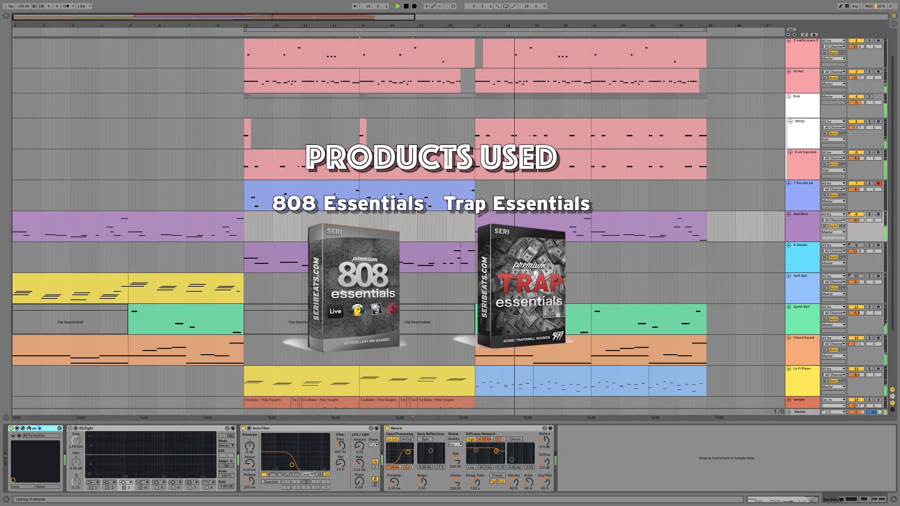
click(23, 429)
click(232, 104)
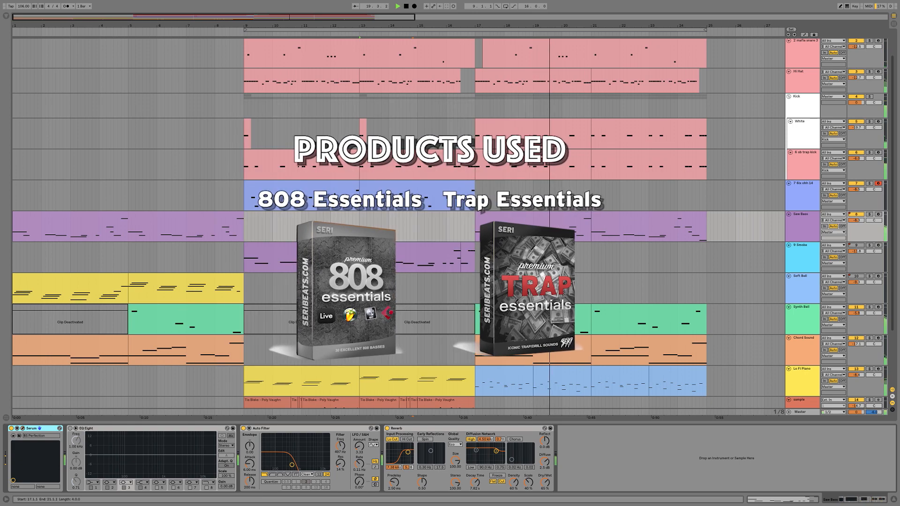
Review the notes of the last Lo Fi Piano clip at bar 23 and return to the arrangement
scroll(481, 309, down, 3)
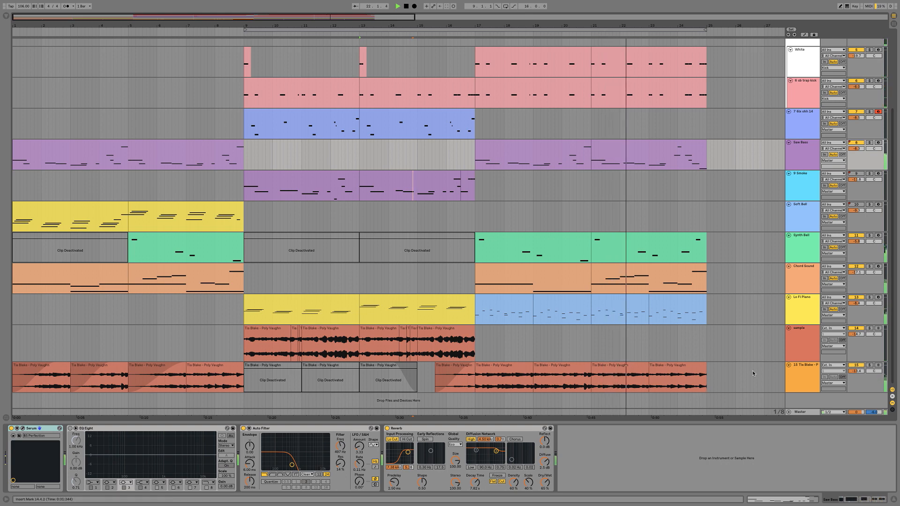
double_click(679, 307)
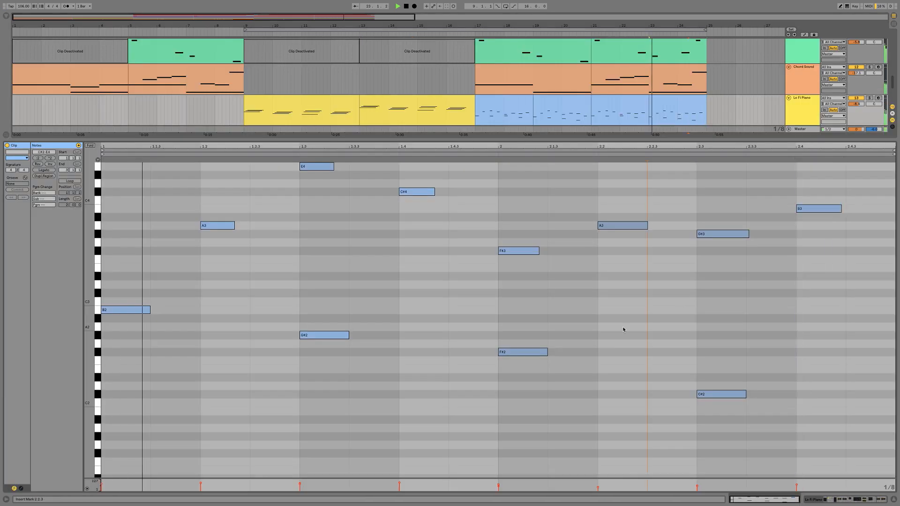
scroll(641, 329, up, 1)
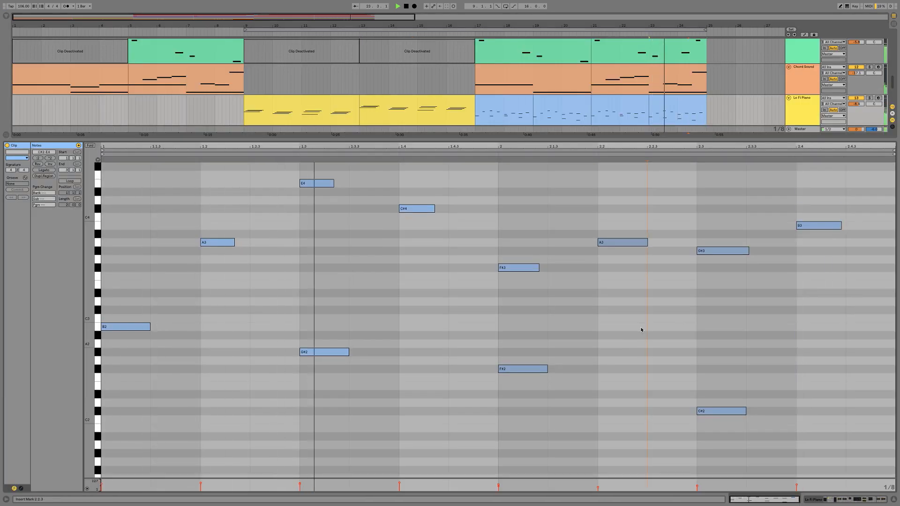
click(894, 499)
scroll(721, 355, up, 2)
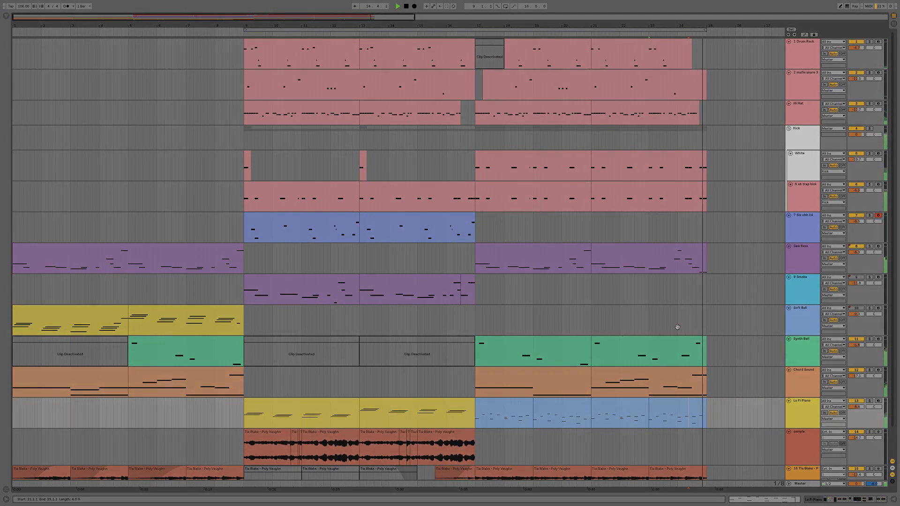
scroll(678, 327, down, 2)
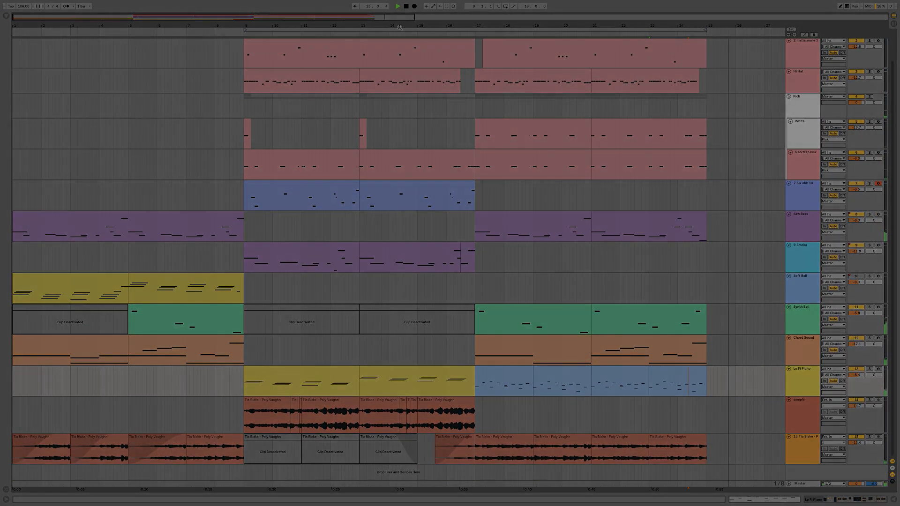
drag(402, 25, 401, 9)
drag(238, 25, 262, 30)
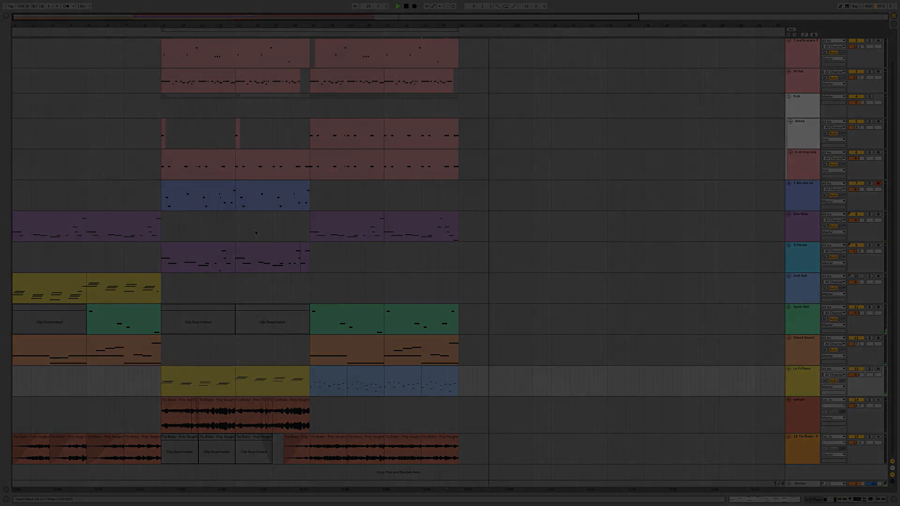